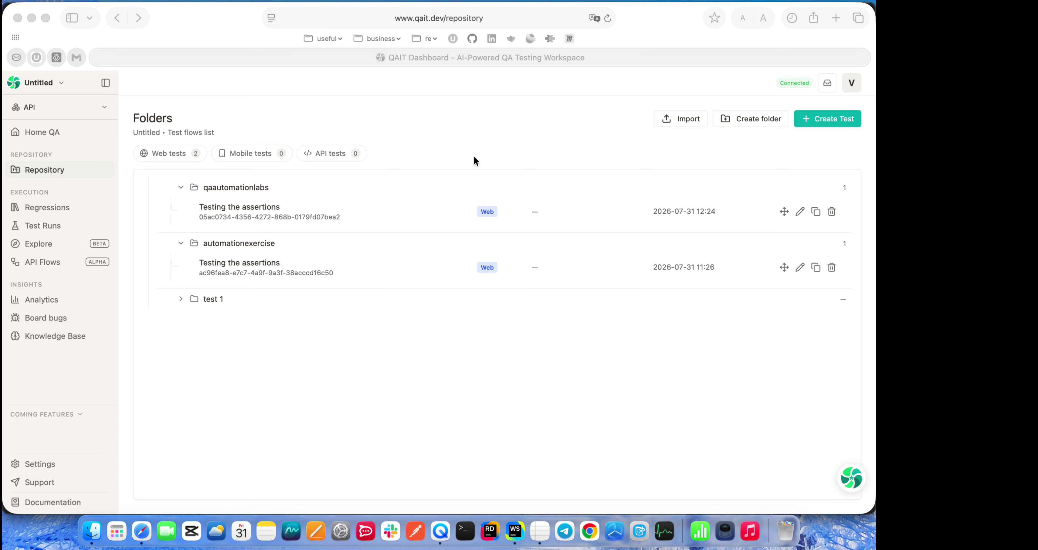
Open the "Testing the assertions" web test in the automationexercise folder and look over its page preview
left_click(332, 444)
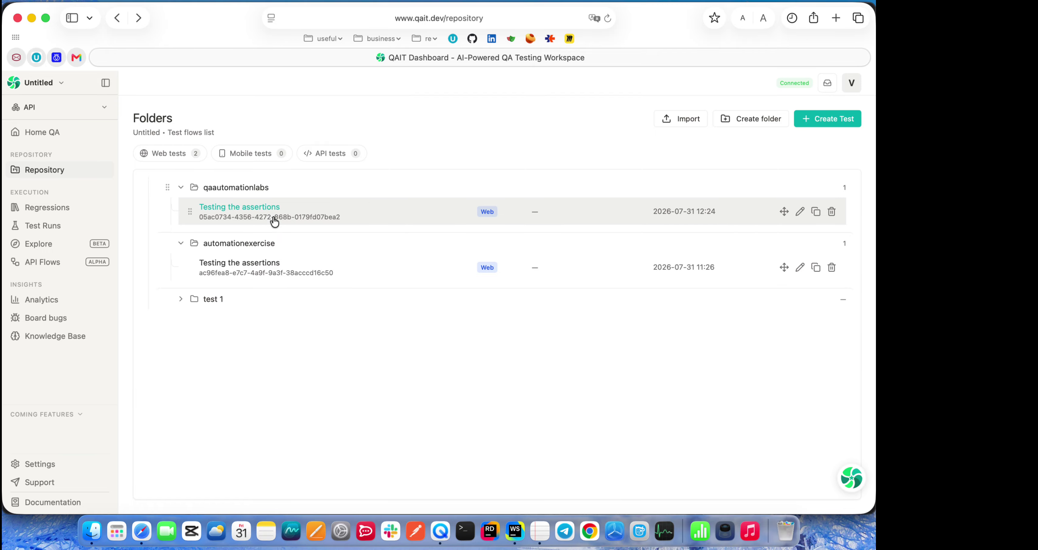
left_click(260, 262)
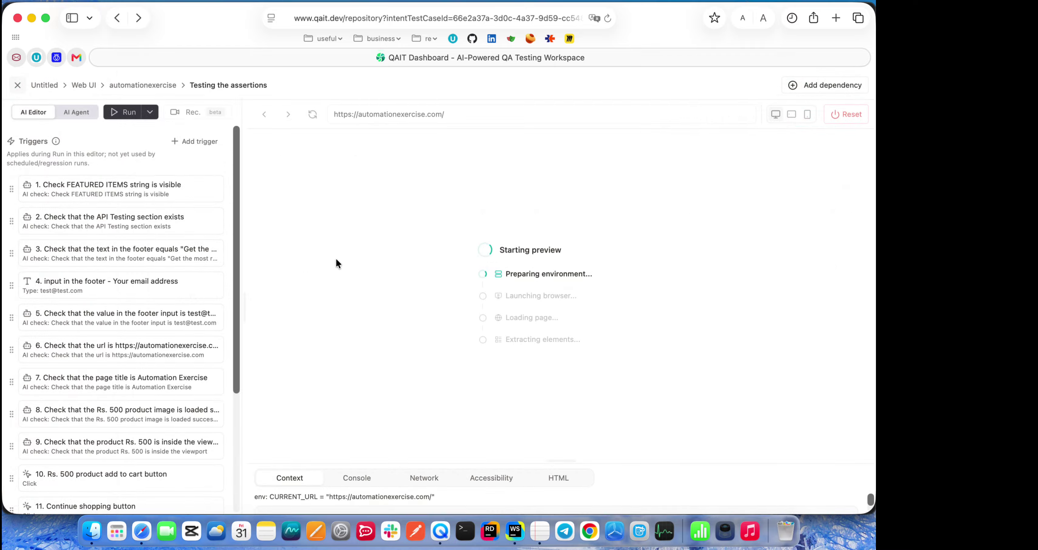
scroll(210, 222, "down", 5)
scroll(192, 225, "up", 1)
scroll(192, 226, "up", 4)
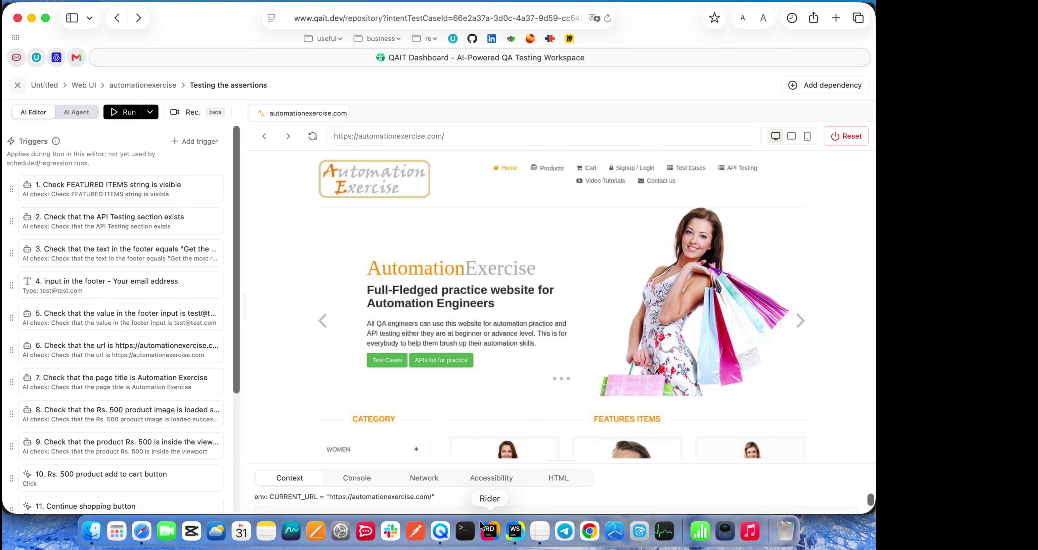
Switch to WebStorm and go to the beginning of the 'Different assertion list' test in assertions.spec.ts
left_click(516, 531)
left_click(696, 256)
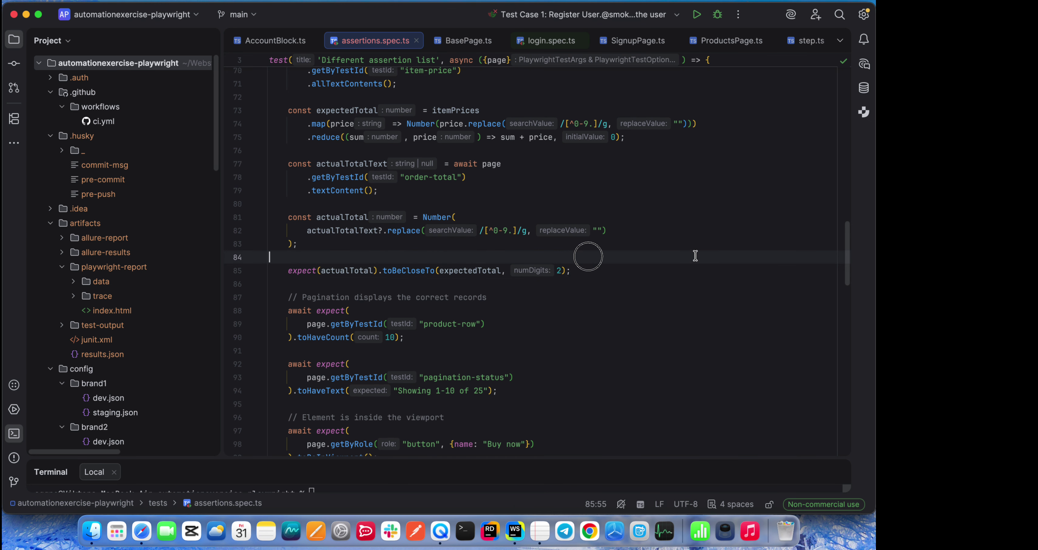
scroll(696, 282, "up", 10)
scroll(673, 285, "down", 15)
scroll(666, 287, "up", 15)
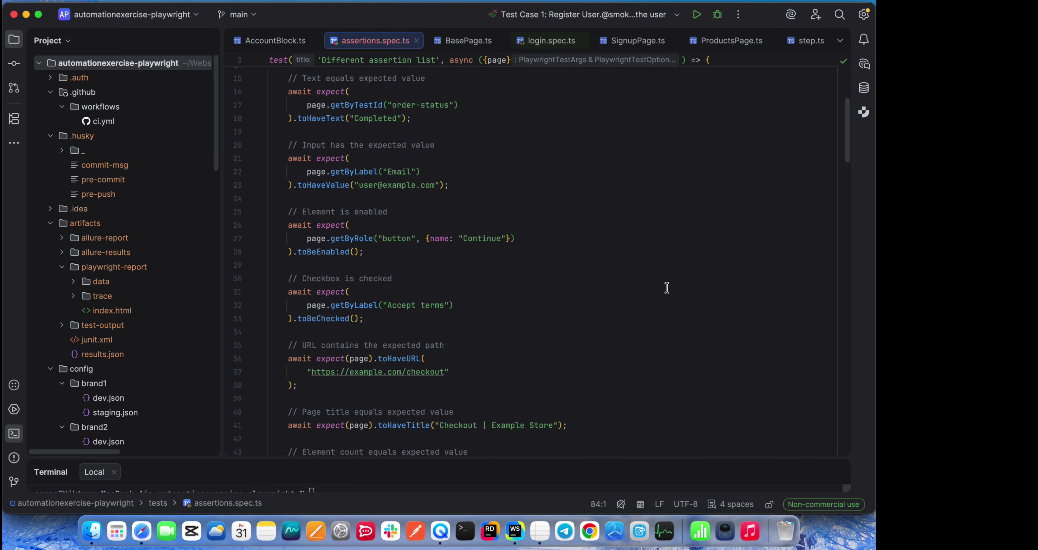
scroll(667, 288, "up", 5)
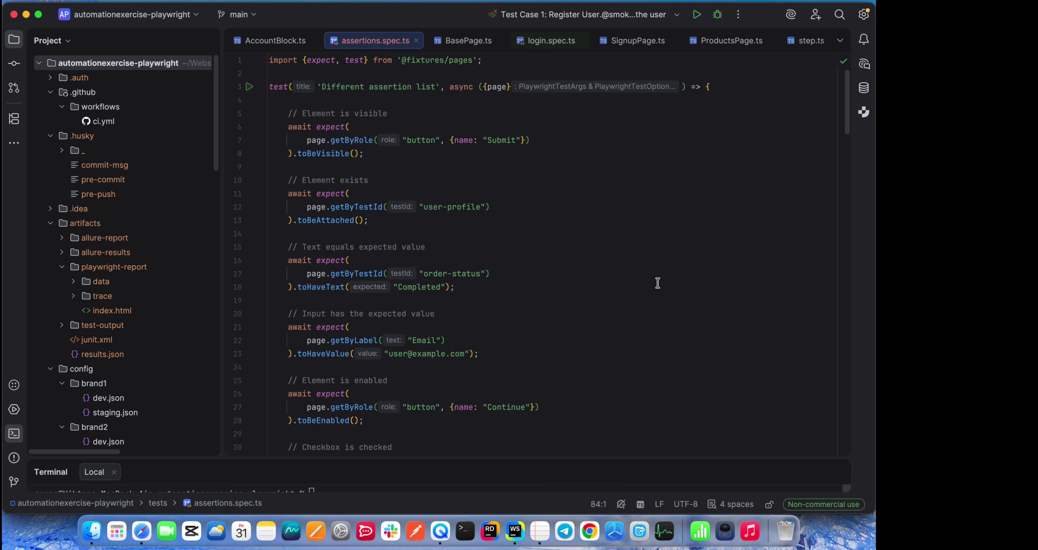
Examine the Playwright assertions for element visibility, existence, text and input value in assertions.spec.ts
left_click(415, 222)
left_click(494, 273)
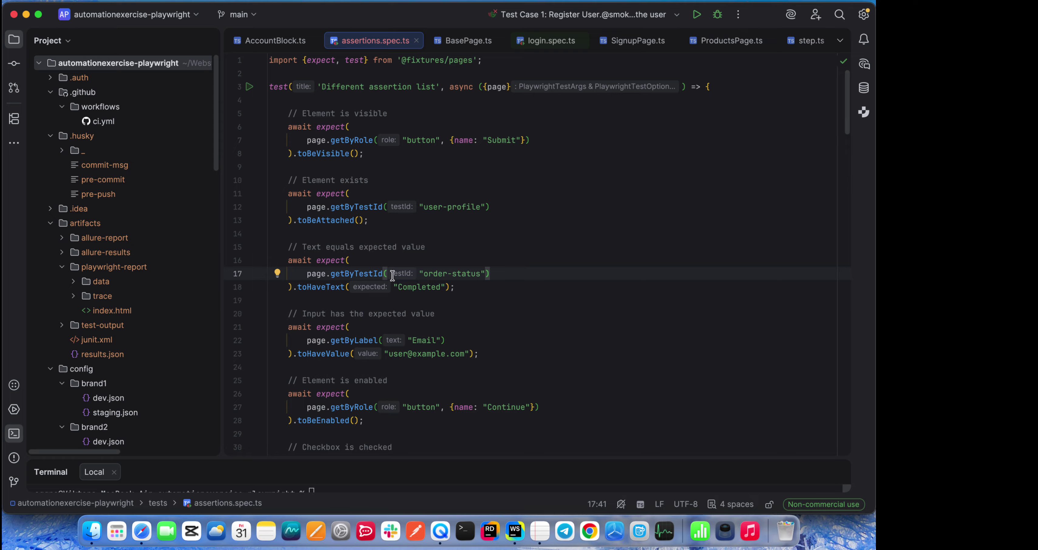
left_click(539, 260)
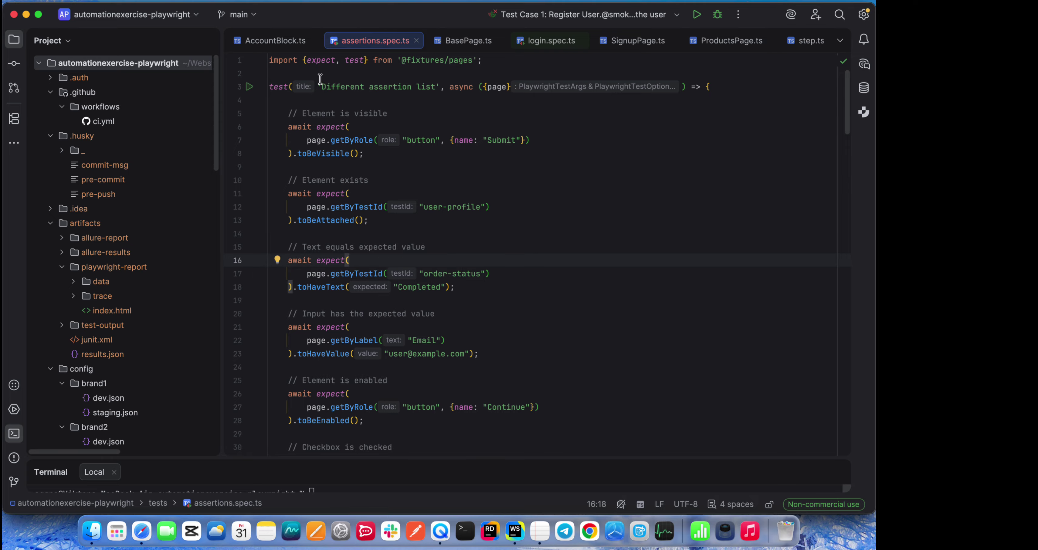
scroll(521, 250, "down", 1)
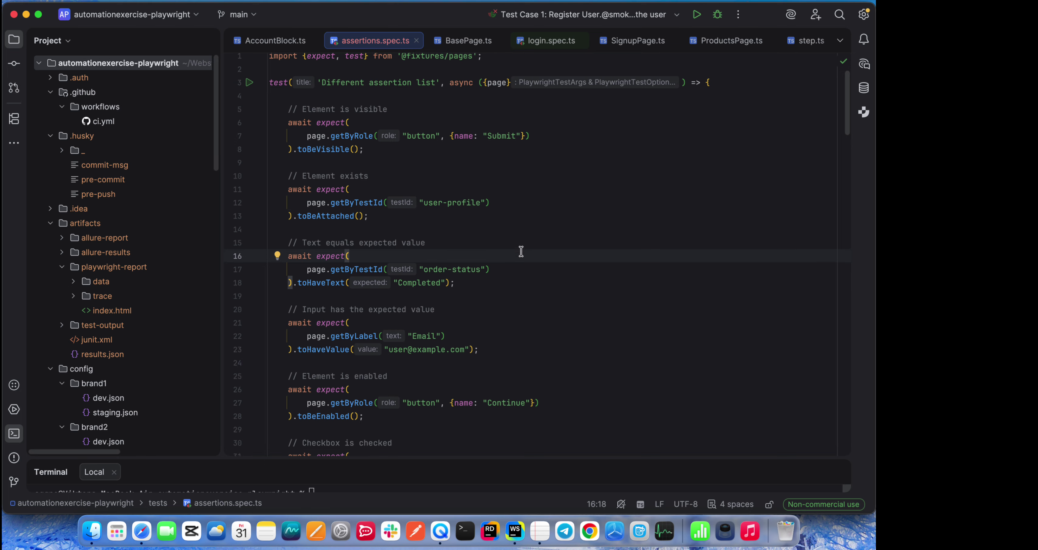
scroll(514, 261, "down", 2)
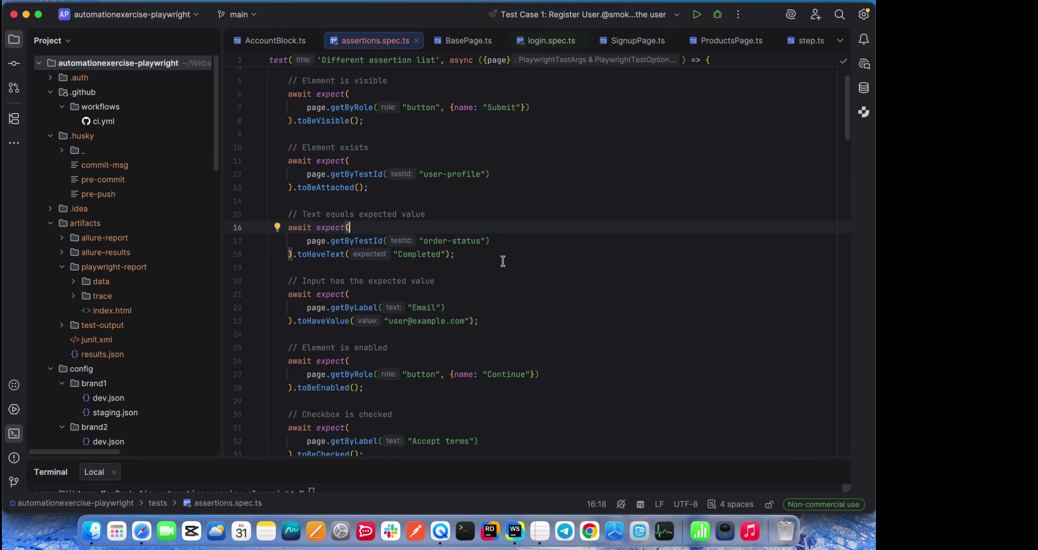
scroll(520, 261, "up", 2)
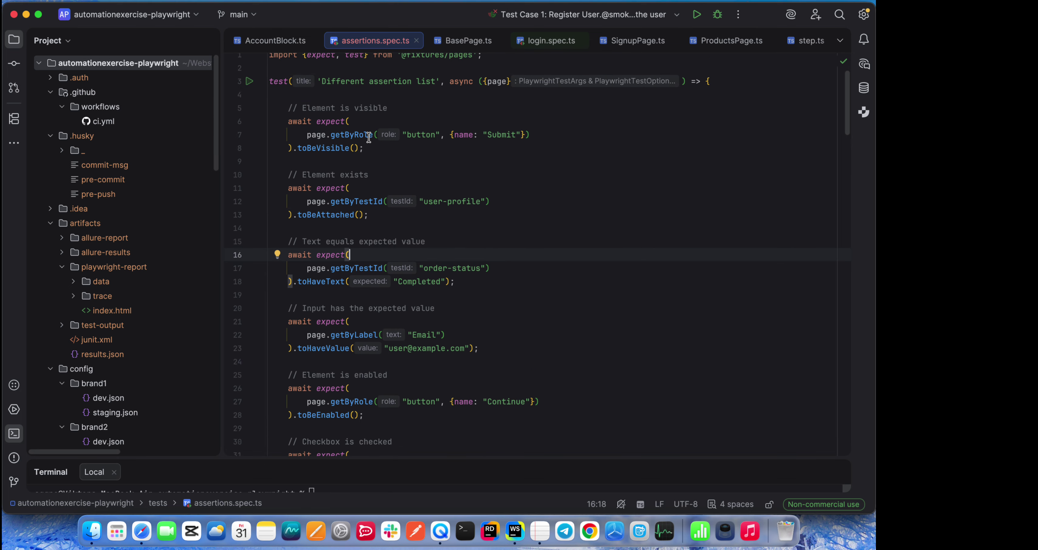
scroll(476, 290, "down", 4)
triple_click(411, 314)
scroll(549, 297, "down", 4)
left_click(505, 226)
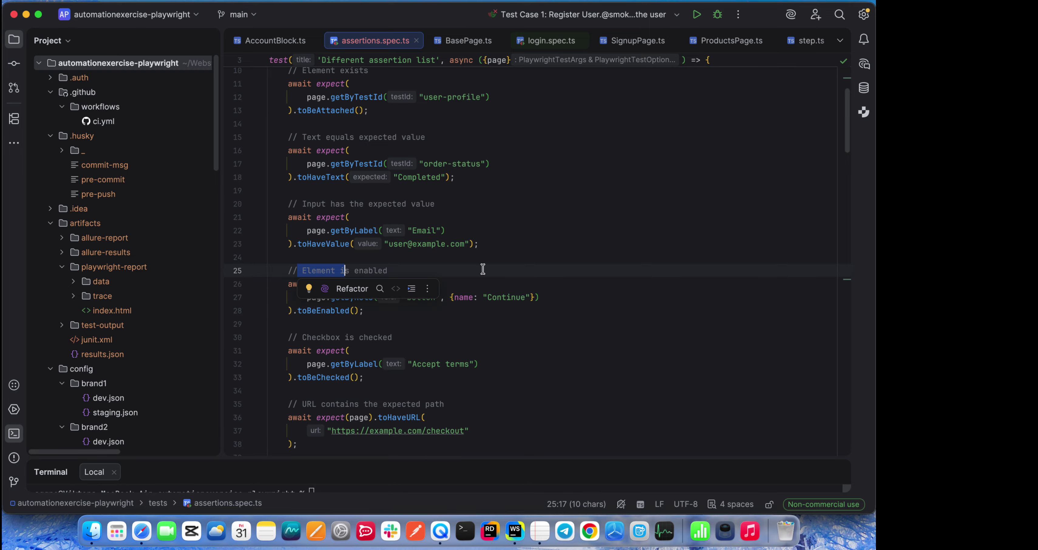
left_click_drag(343, 324, 485, 256)
key("Escape")
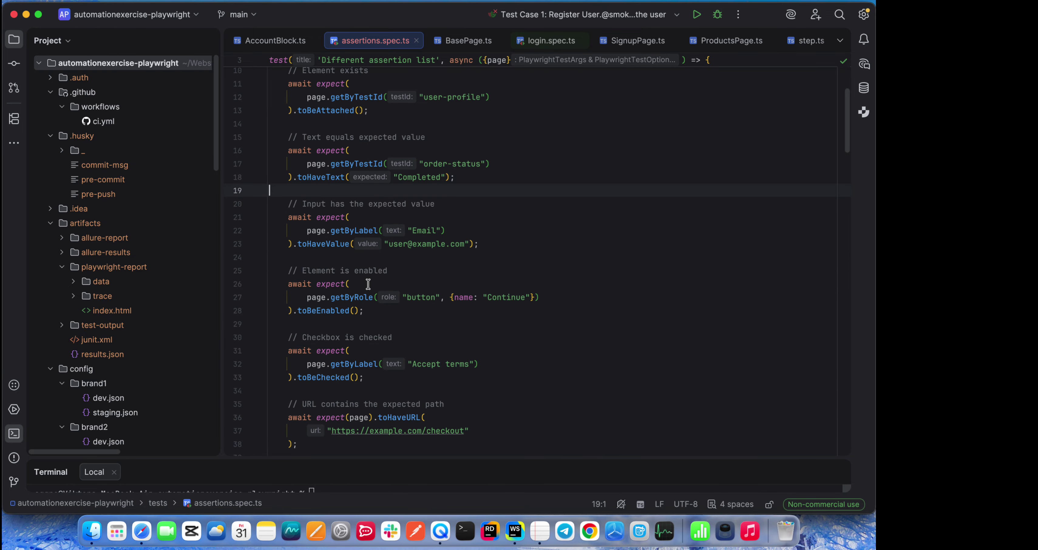
Examine the assertions for an enabled element, a checked checkbox and the expected URL
left_click(482, 361)
scroll(466, 282, "down", 1)
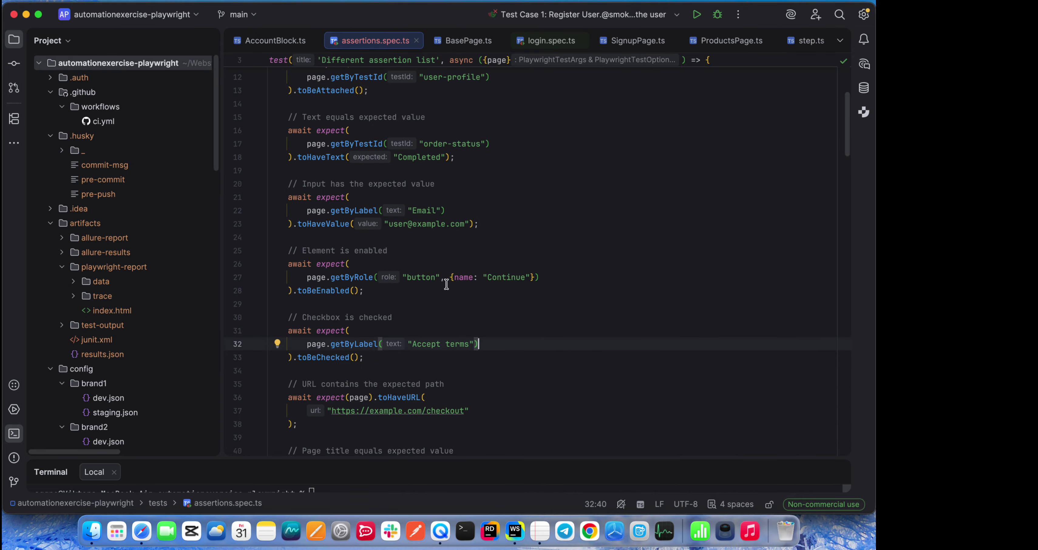
scroll(448, 281, "down", 2)
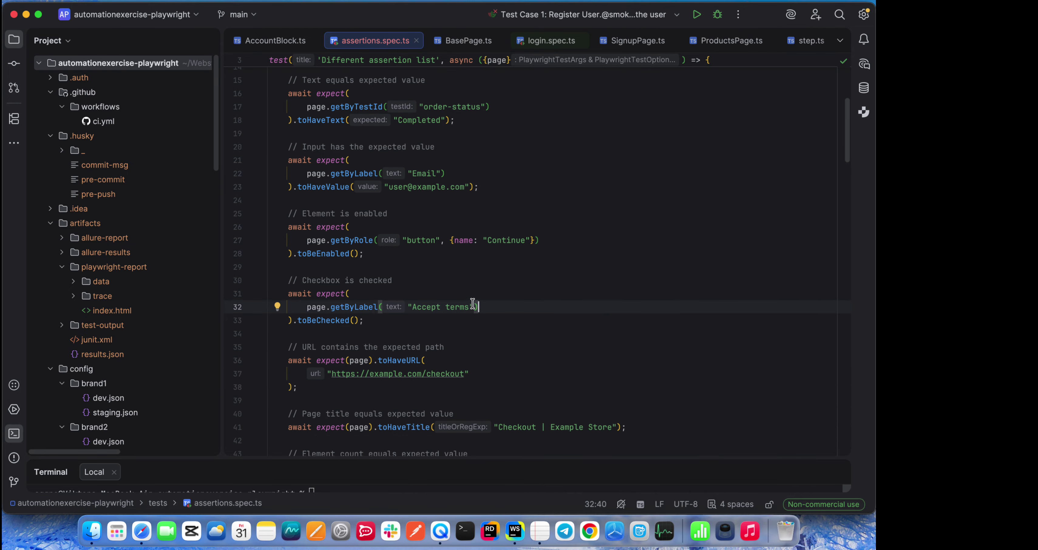
left_click(398, 402)
key("shift+Up")
key("shift+Up")
key("shift+Up")
key("shift+Up")
left_click(517, 222)
Examine the assertions for page title, element count and the display order of product names
scroll(531, 371, "down", 5)
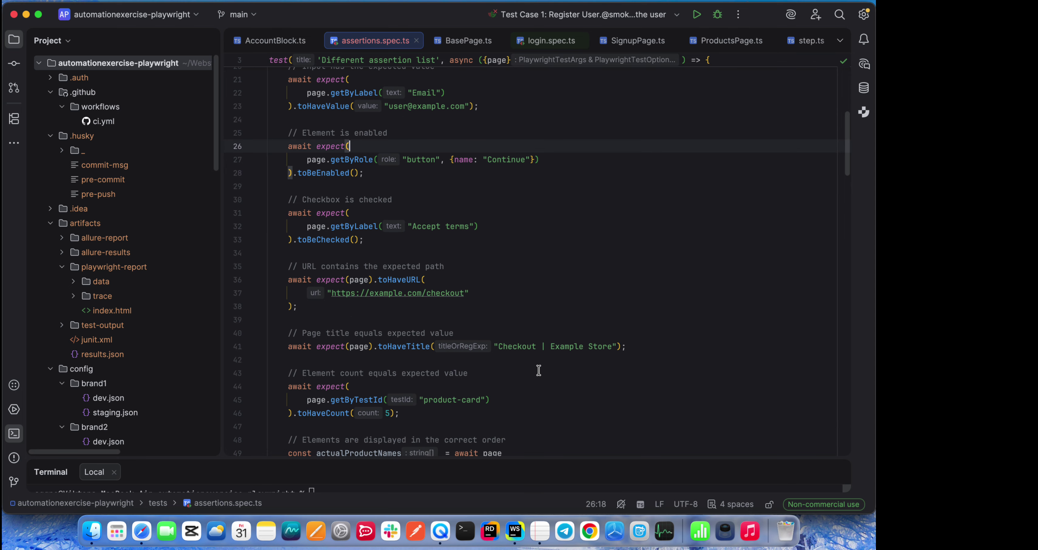
scroll(547, 352, "down", 10)
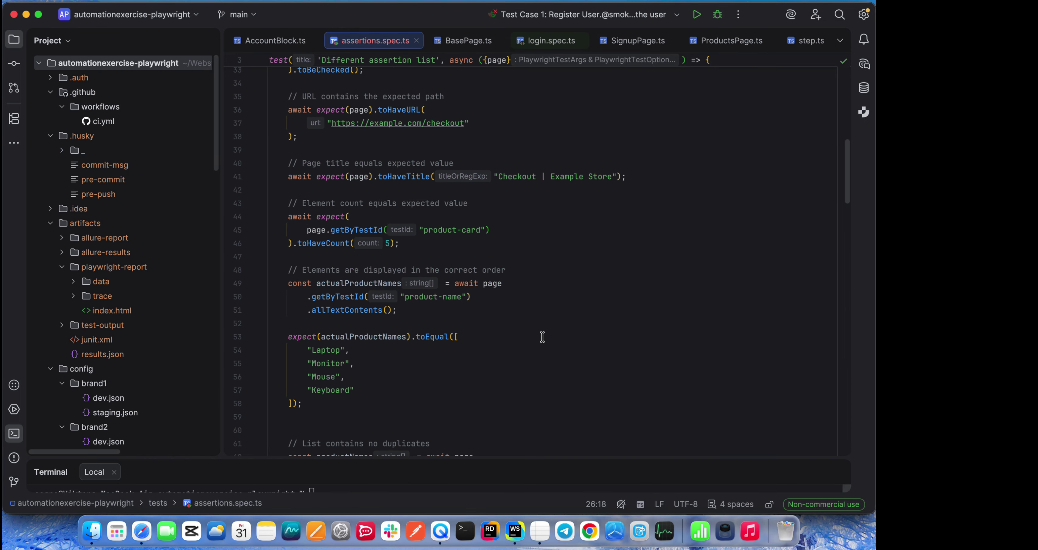
left_click_drag(269, 403, 262, 279)
left_click(684, 232)
scroll(563, 253, "down", 5)
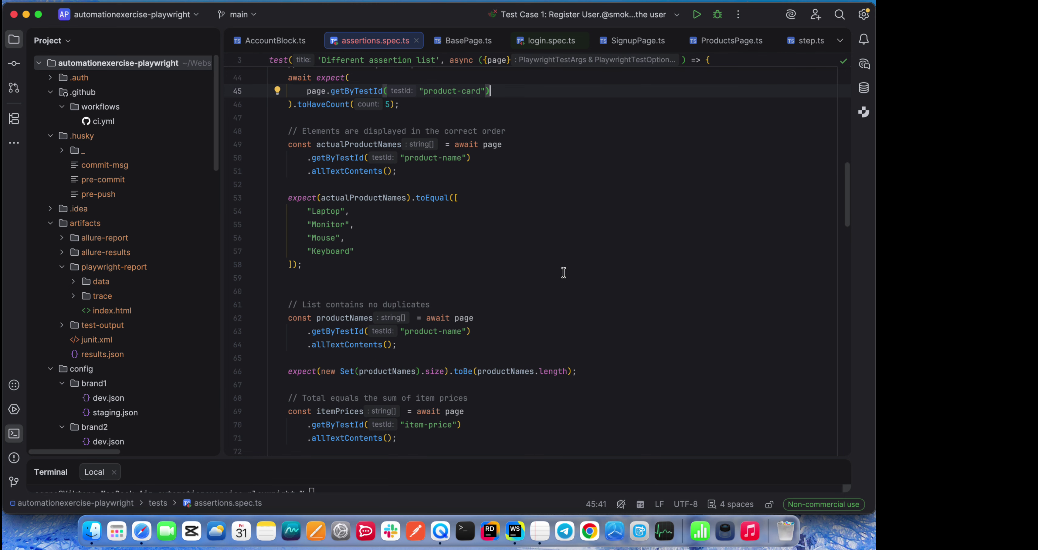
Examine the assertions for a duplicate-free list and for the order total equalling the sum of item prices
scroll(548, 270, "down", 2)
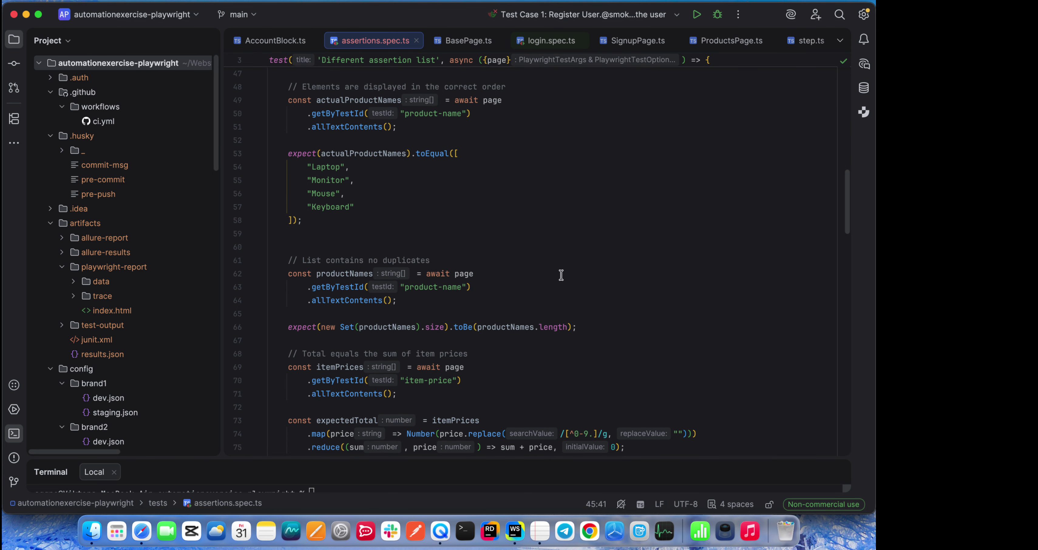
scroll(568, 275, "down", 1)
scroll(568, 255, "down", 5)
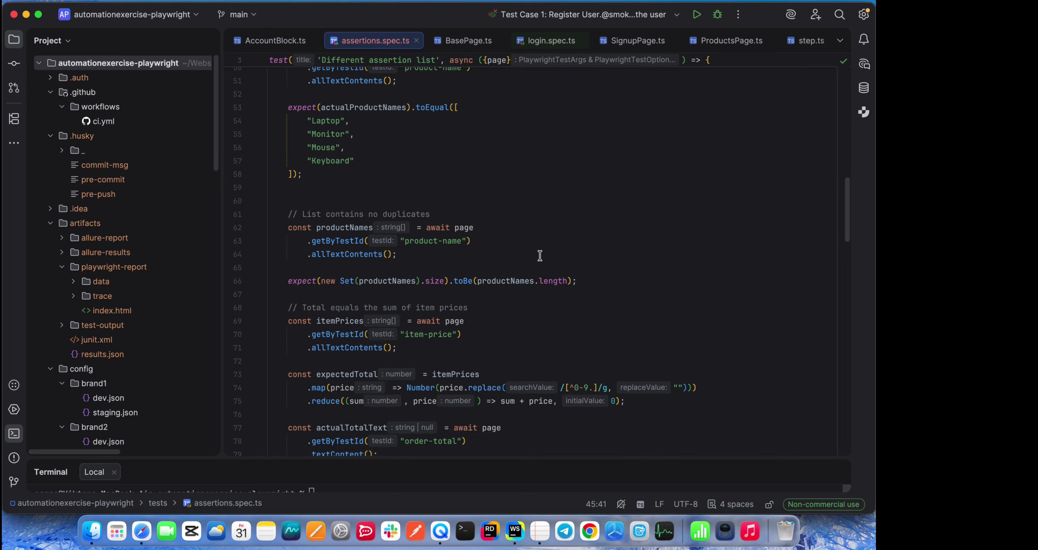
scroll(434, 317, "down", 1)
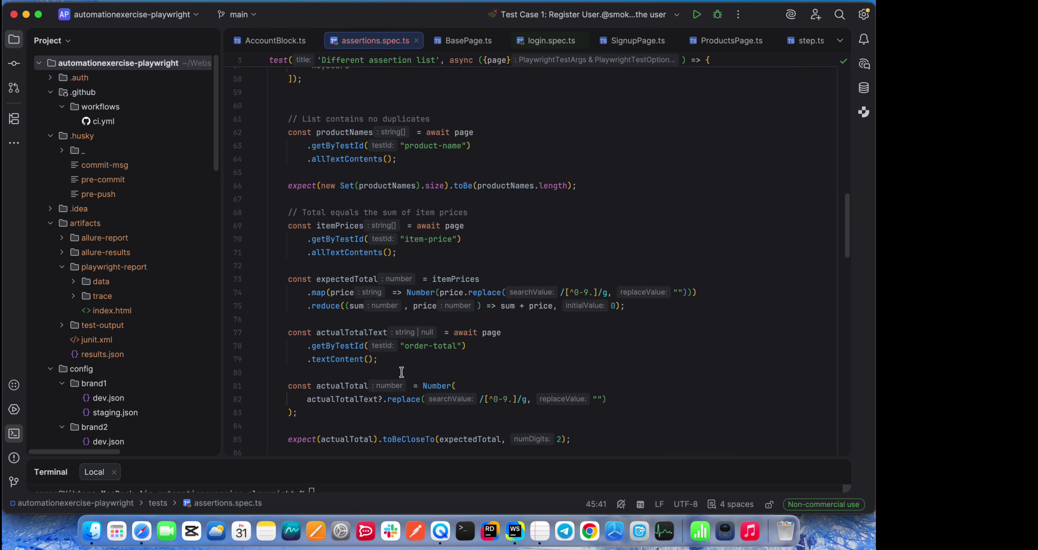
left_click_drag(345, 413, 204, 217)
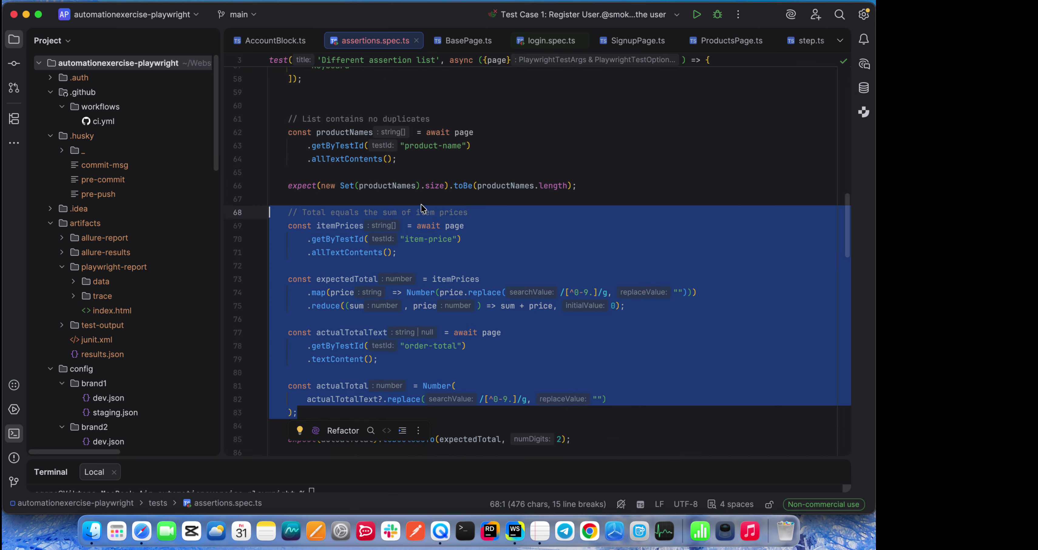
left_click(514, 148)
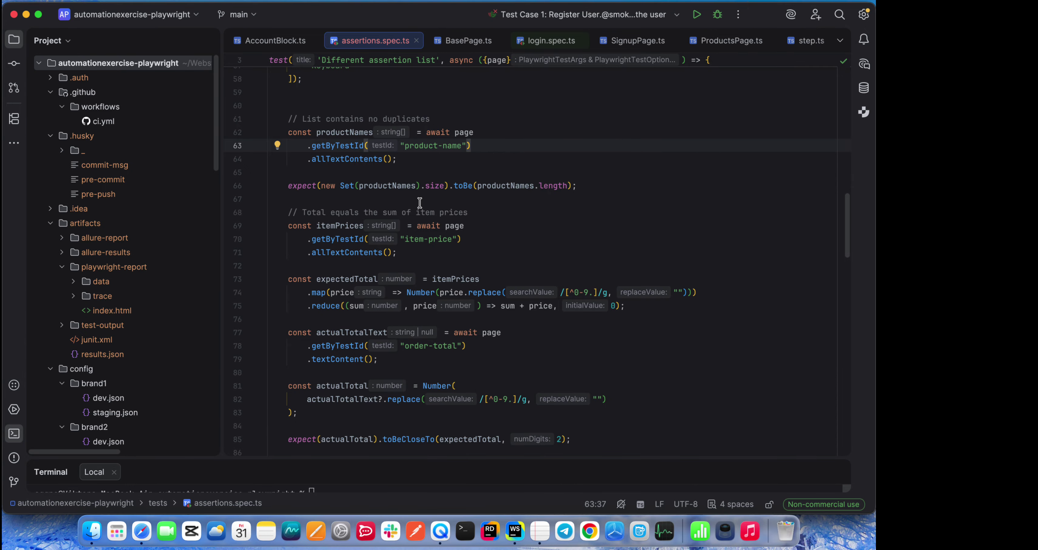
scroll(493, 244, "down", 1)
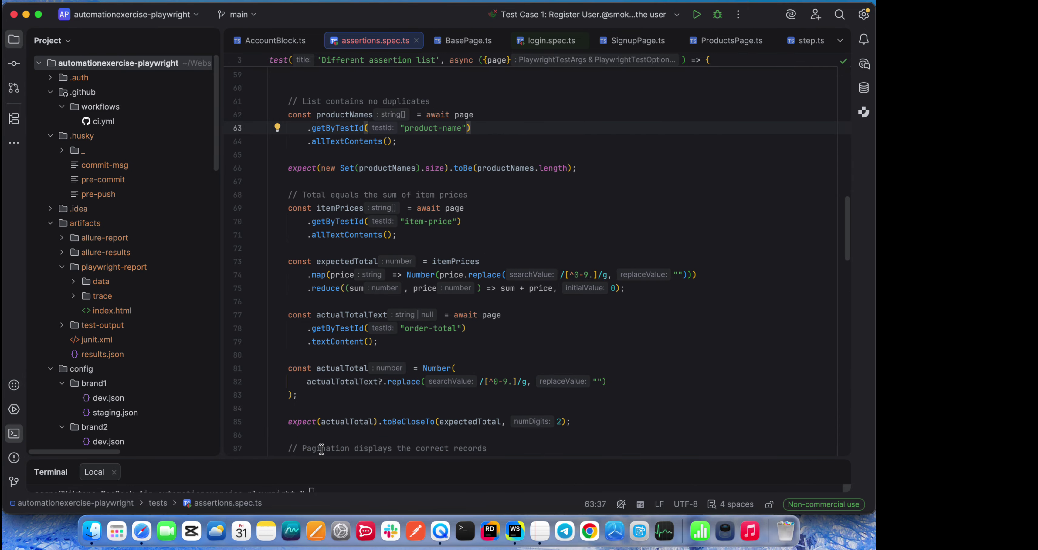
left_click_drag(297, 395, 226, 179)
scroll(564, 241, "down", 8)
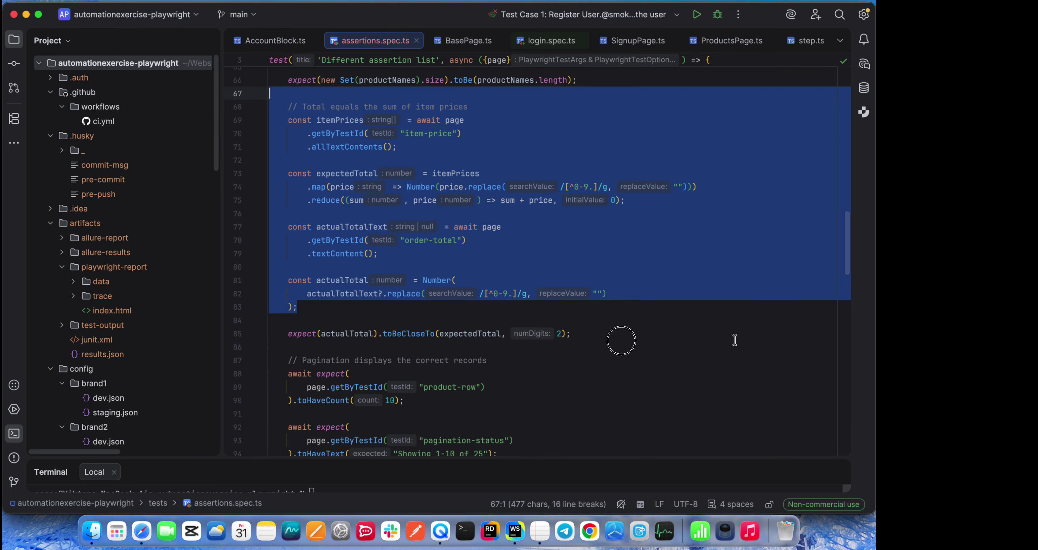
left_click(625, 335)
Examine the assertions for pagination records and for the "Buy now" button being inside the viewport
scroll(630, 327, "down", 3)
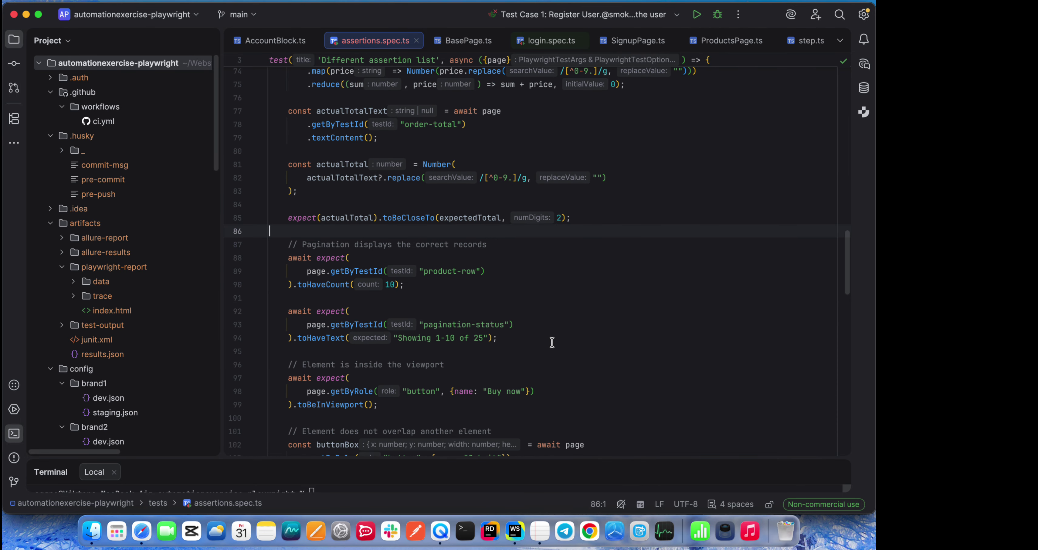
left_click_drag(551, 343, 275, 244)
left_click(616, 242)
scroll(570, 246, "down", 5)
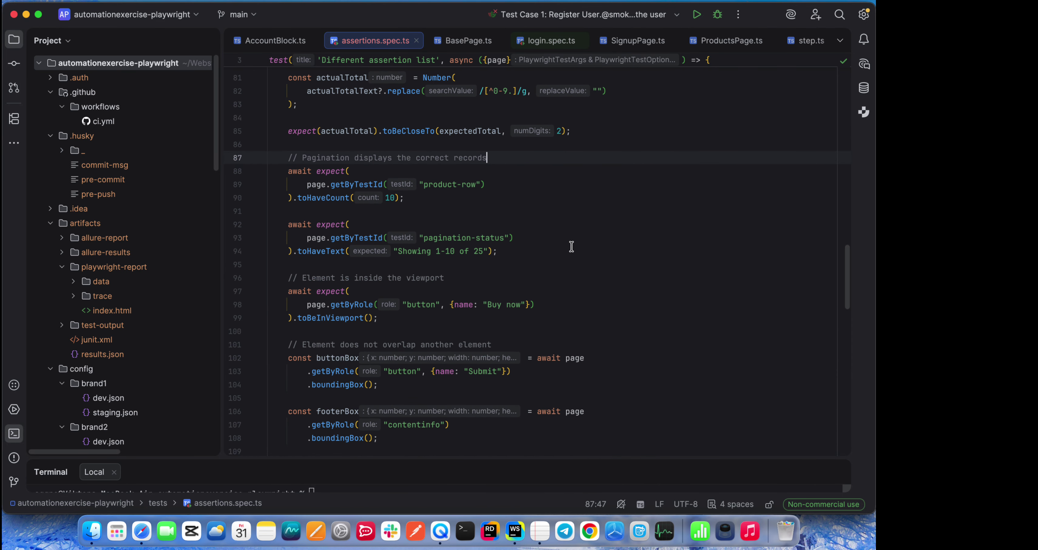
scroll(522, 319, "down", 2)
left_click_drag(445, 269, 283, 242)
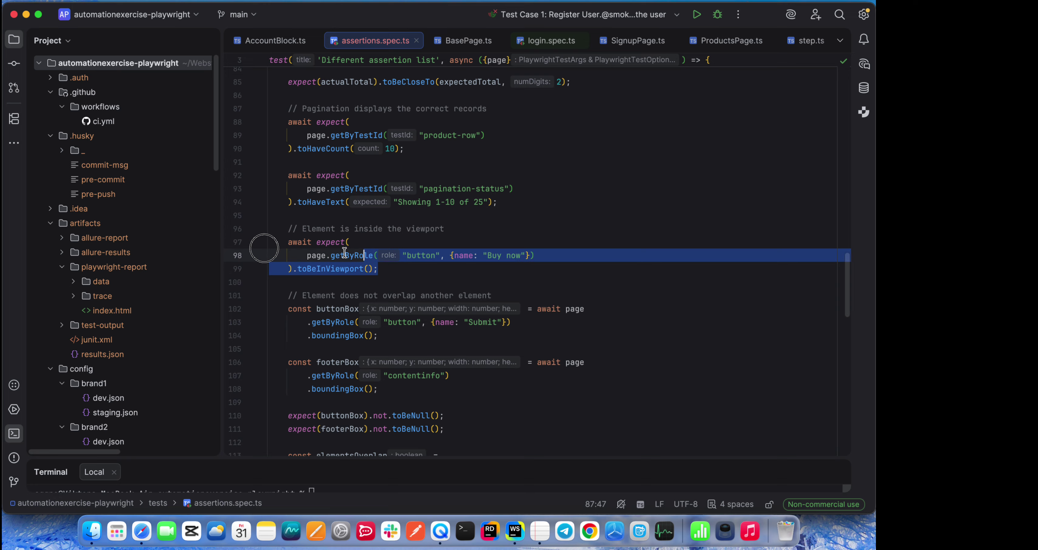
left_click(661, 178)
scroll(661, 178, "down", 3)
left_click(463, 325)
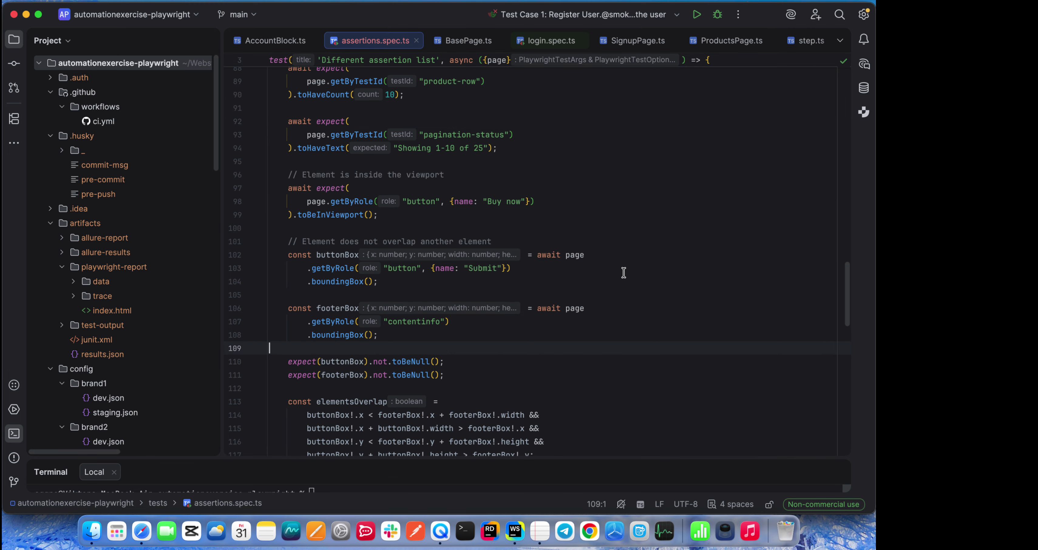
Examine the code that checks for overlap between the Submit button and footer, and for successful loading of the product image
scroll(590, 293, "down", 1)
scroll(544, 383, "down", 1)
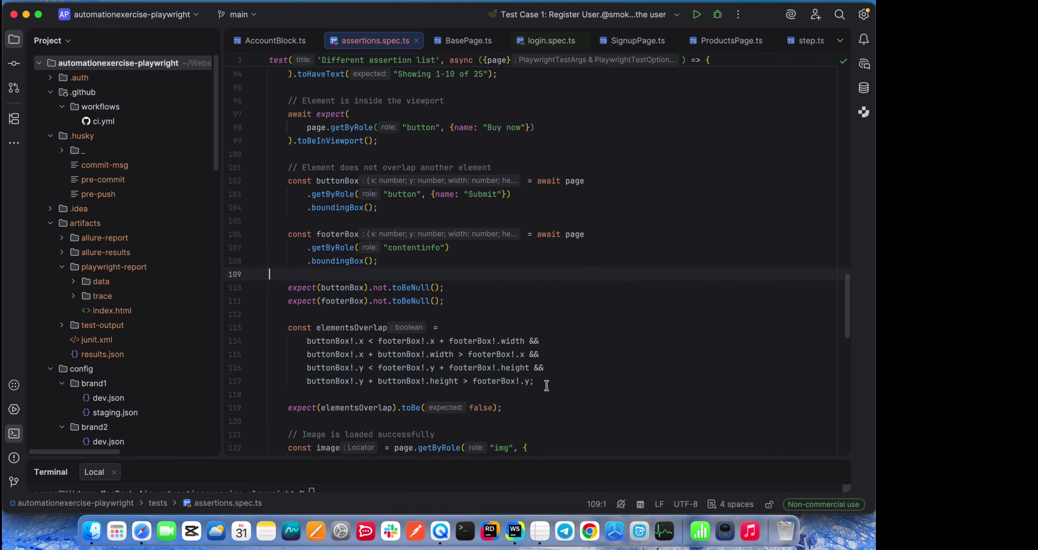
left_click_drag(536, 408, 242, 178)
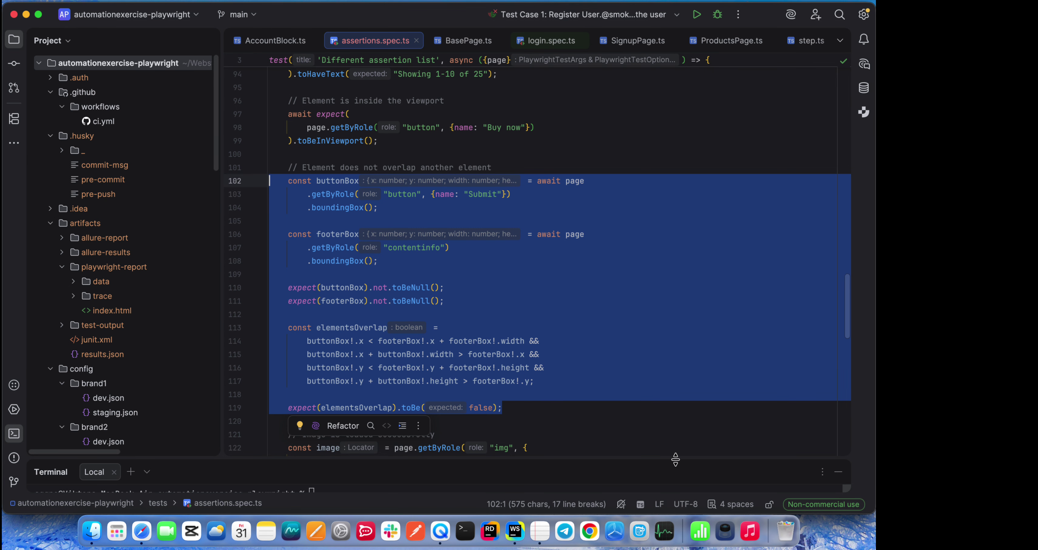
left_click(643, 419)
scroll(609, 383, "down", 5)
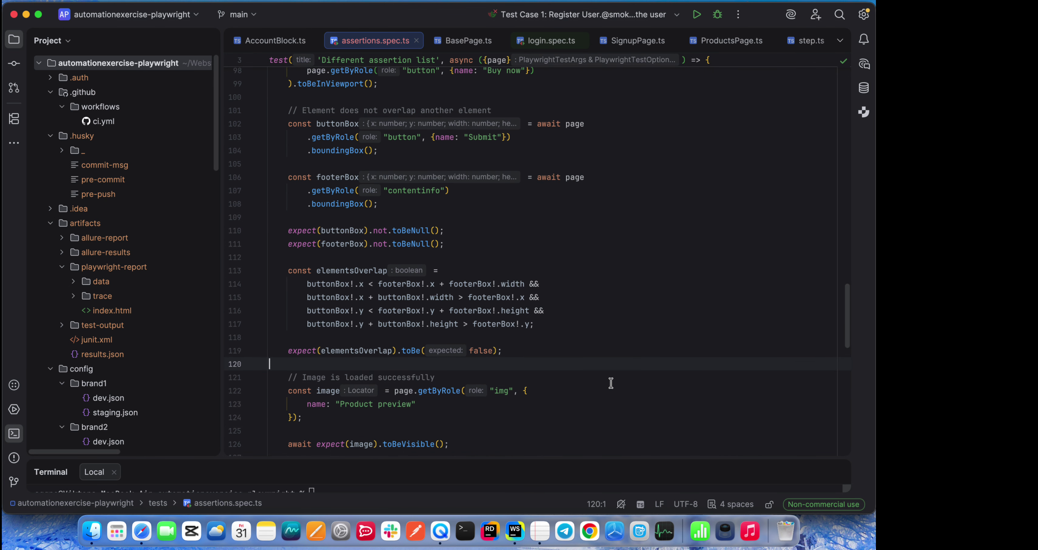
scroll(608, 378, "down", 3)
left_click_drag(461, 343, 265, 216)
left_click(605, 136)
scroll(621, 223, "down", 3)
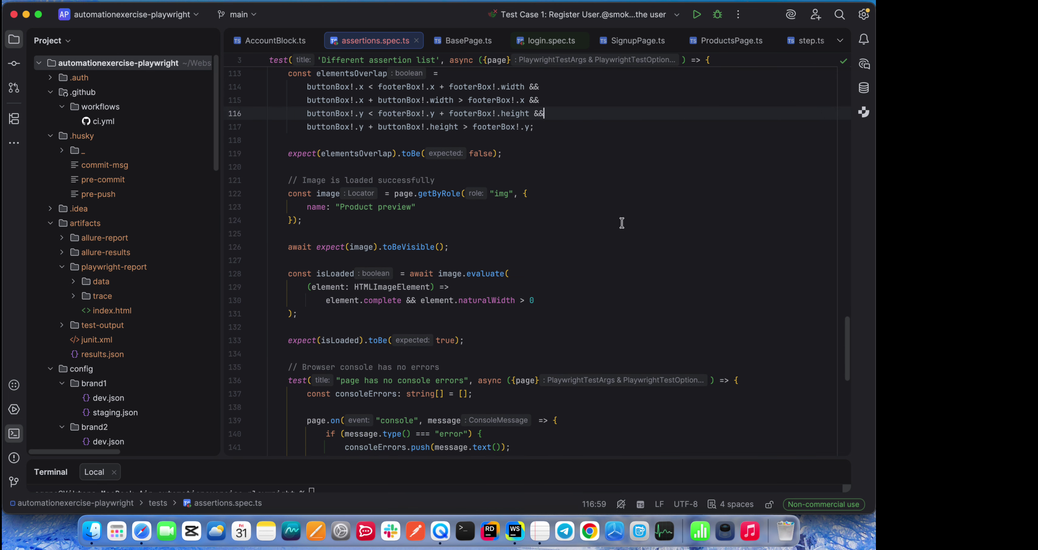
Examine the "page has no console errors" test, from collecting console messages to the final expectation
scroll(584, 244, "down", 3)
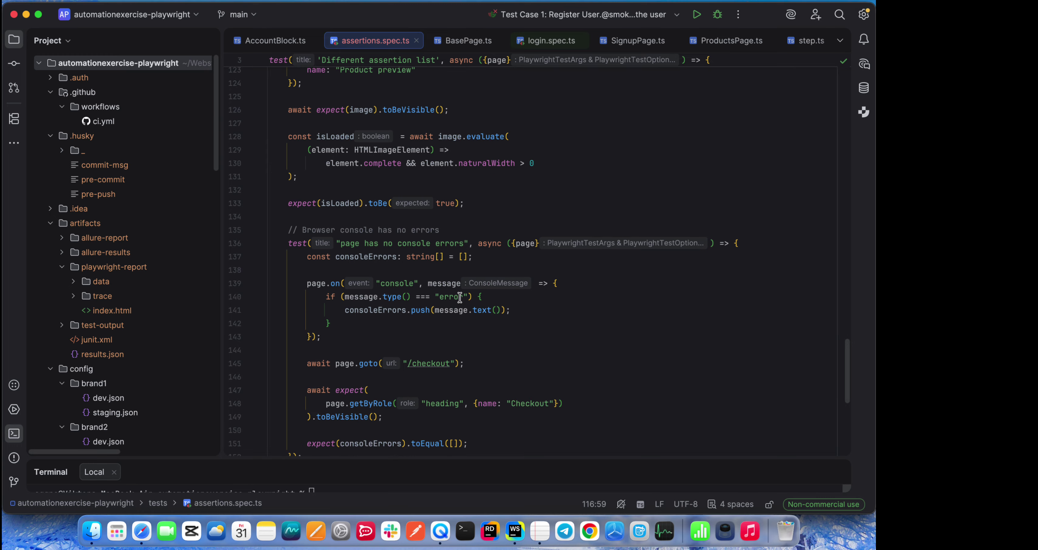
scroll(294, 283, "down", 4)
left_click_drag(316, 368, 178, 180)
left_click(579, 111)
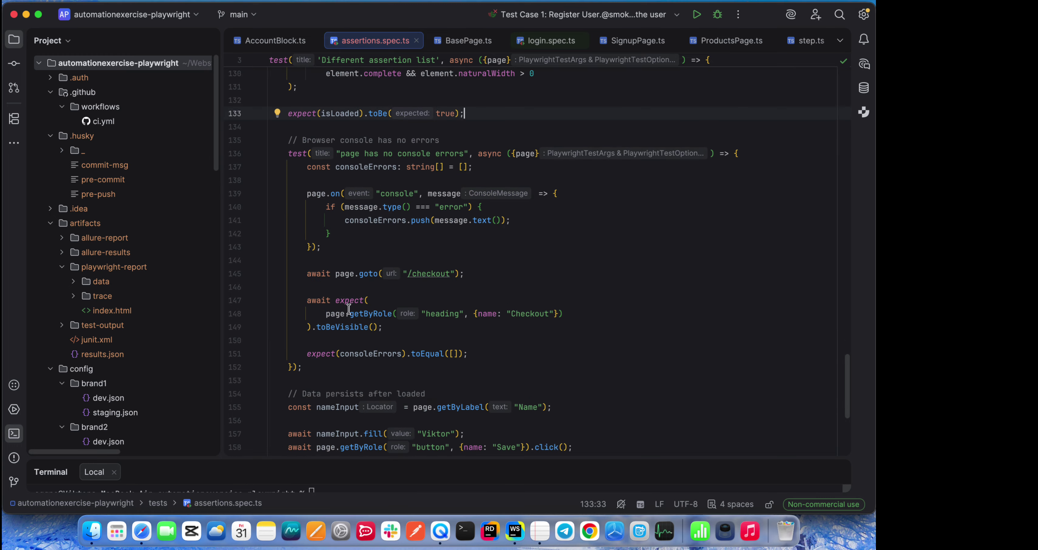
Review the "Data persists after loaded" assertion and remove the extra blank line before the end of the 'Different assertion list' test
left_click_drag(327, 365, 246, 180)
left_click(580, 141)
scroll(564, 242, "down", 6)
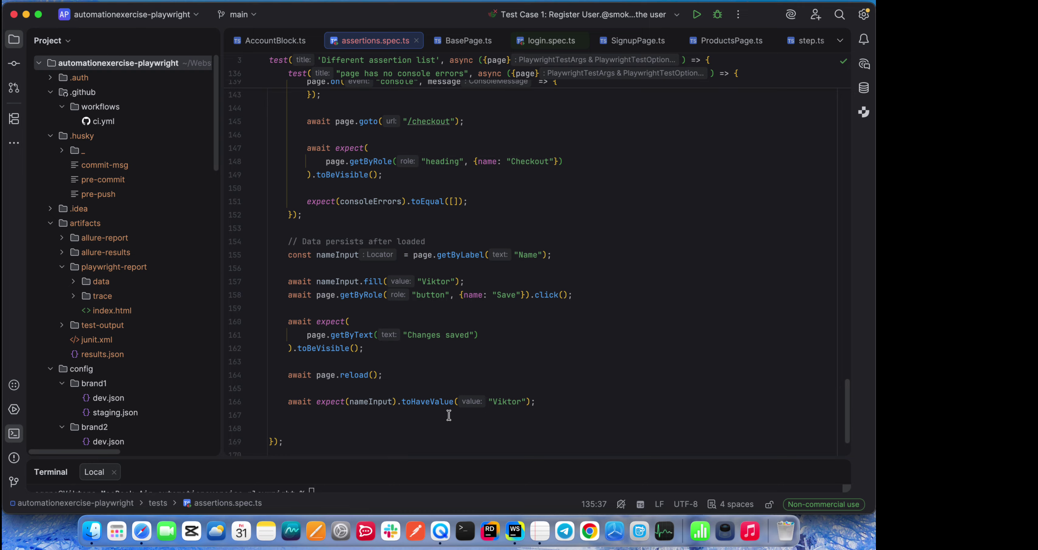
left_click(449, 427)
key("BackSpace")
left_click(558, 349)
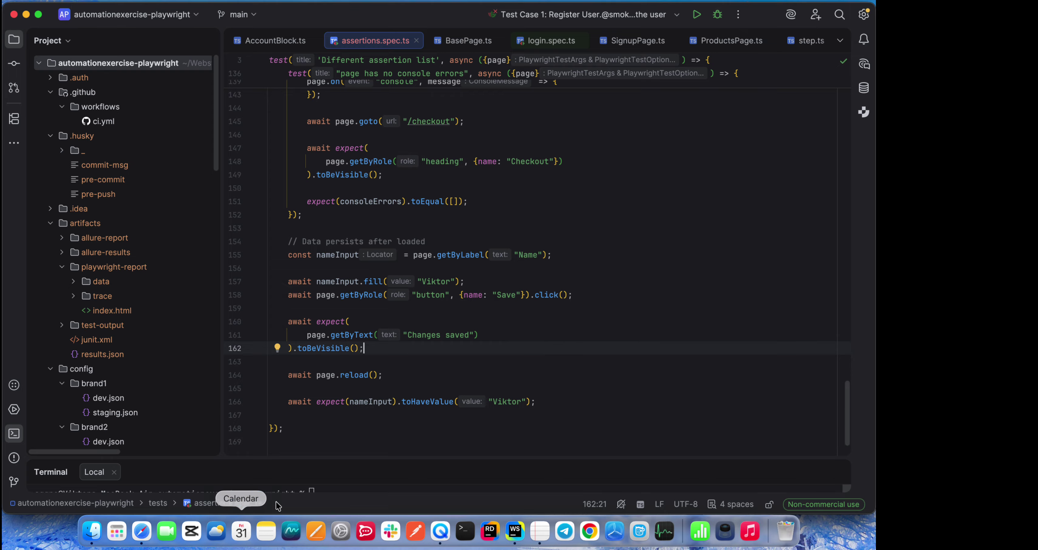
Switch to QAIT in the browser and run the first AI check, "Check FEATURED ITEMS string is visible"
key("super+Tab")
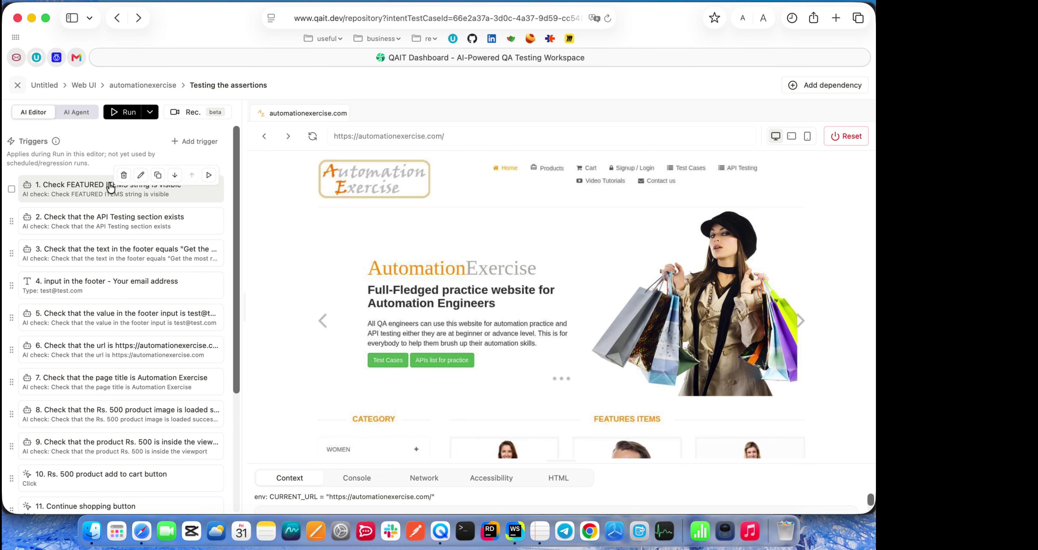
left_click(90, 185)
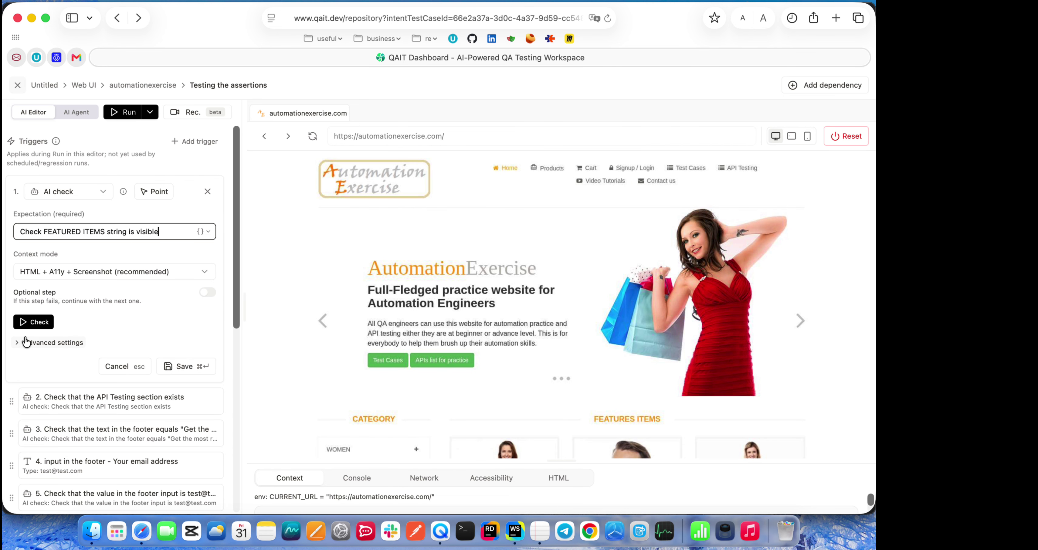
left_click(34, 321)
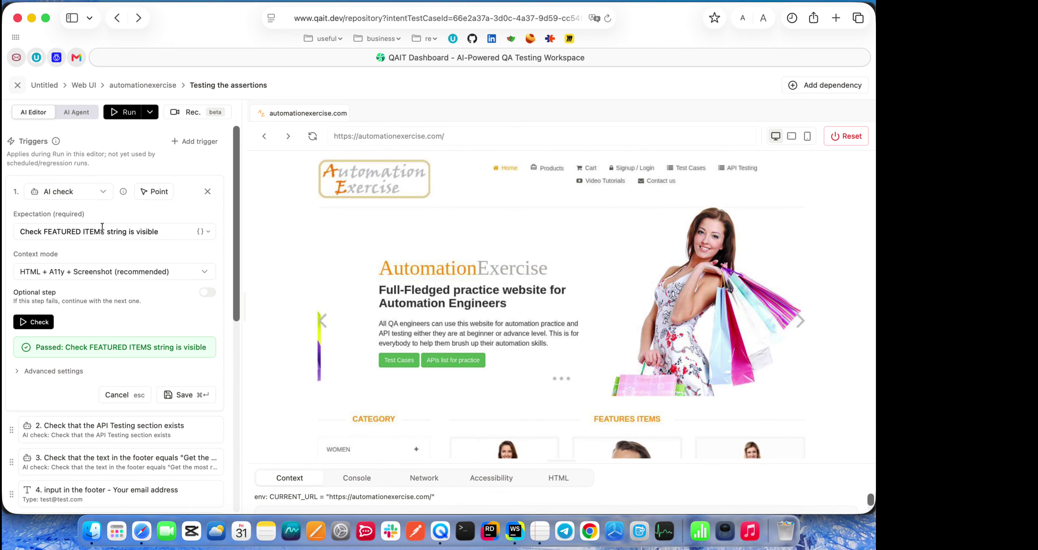
Replace "FEATURED ITEMS" with "Hello world" in the first check's expectation and run the check
left_click(104, 229)
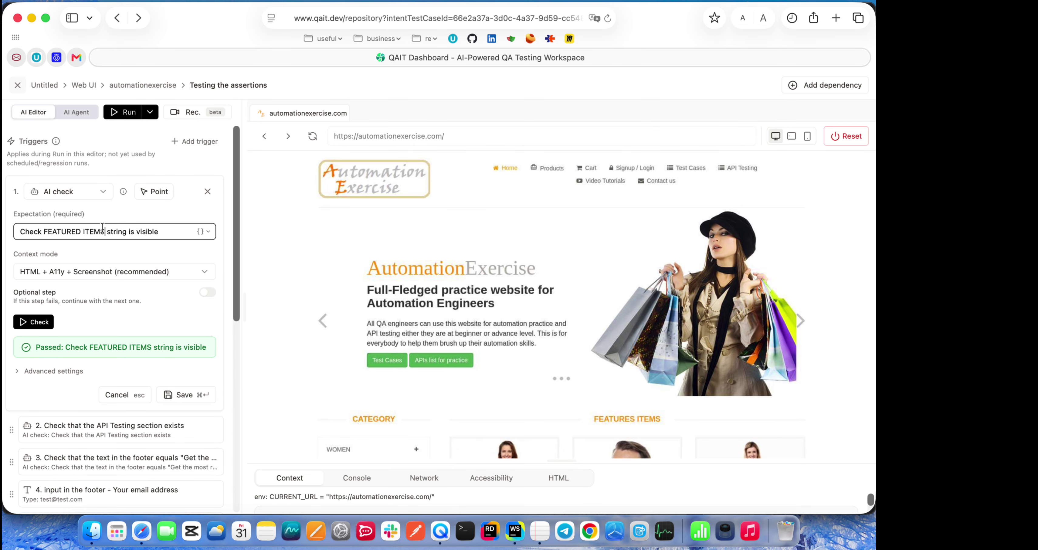
left_click_drag(105, 228, 43, 227)
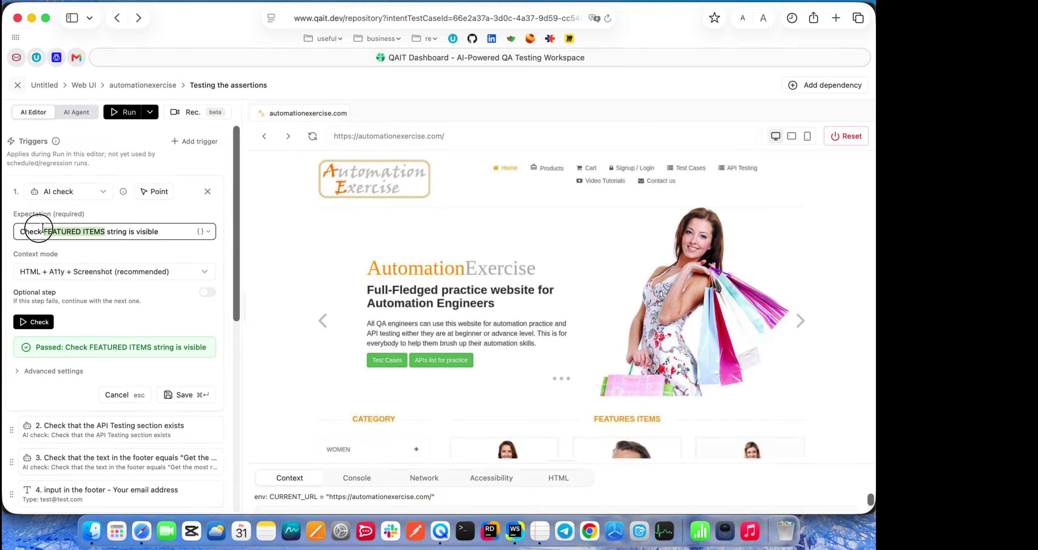
type("Hello world")
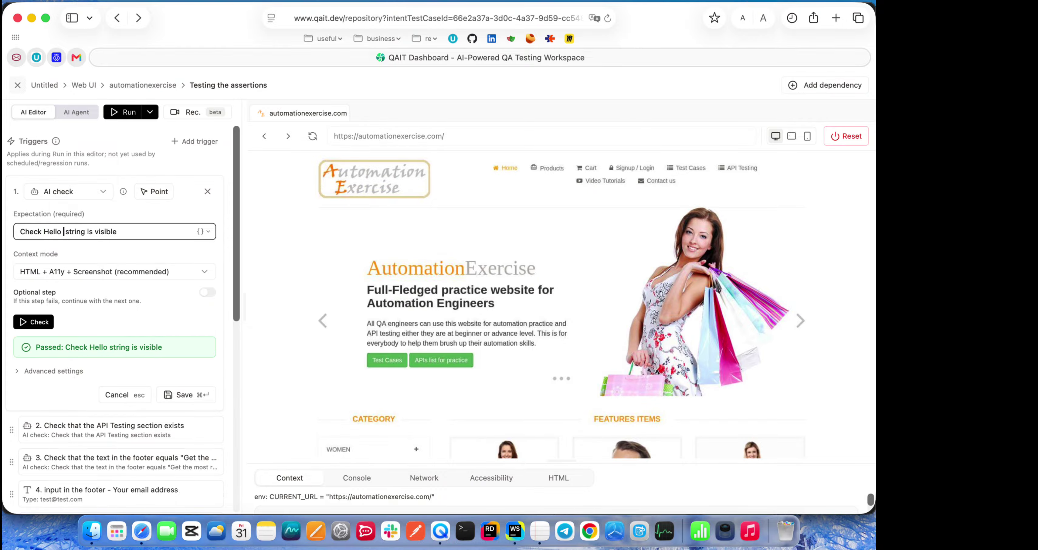
key("Return")
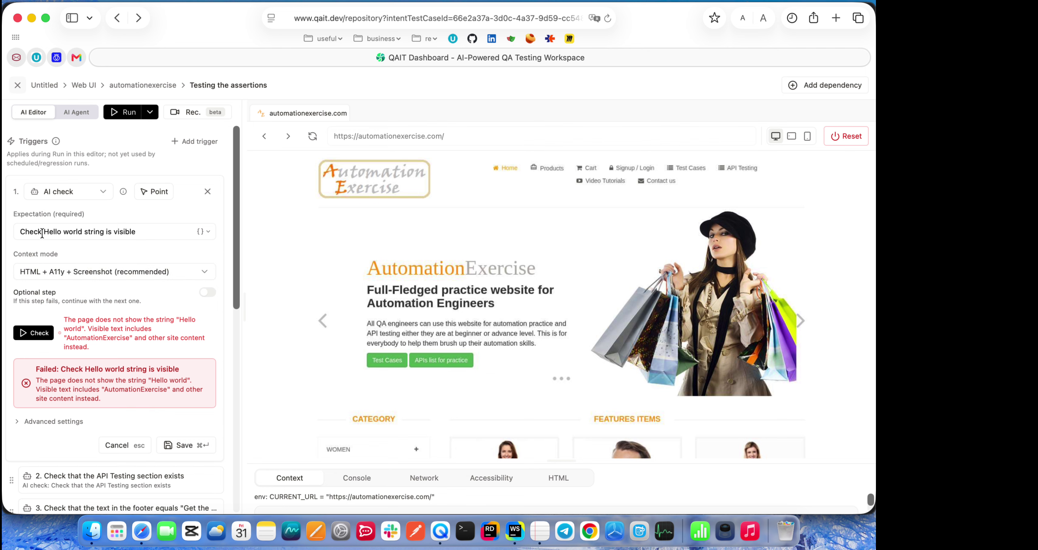
Set the first check's expected string back to "FEATURED ITEMS", run the check again and save it
left_click_drag(42, 233, 82, 233)
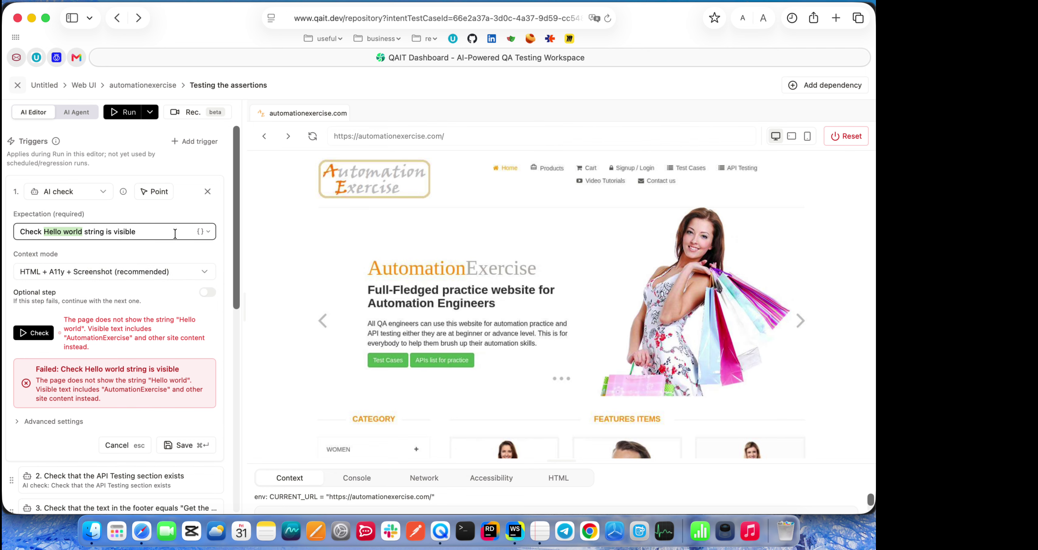
type("FEATURED ITEMS")
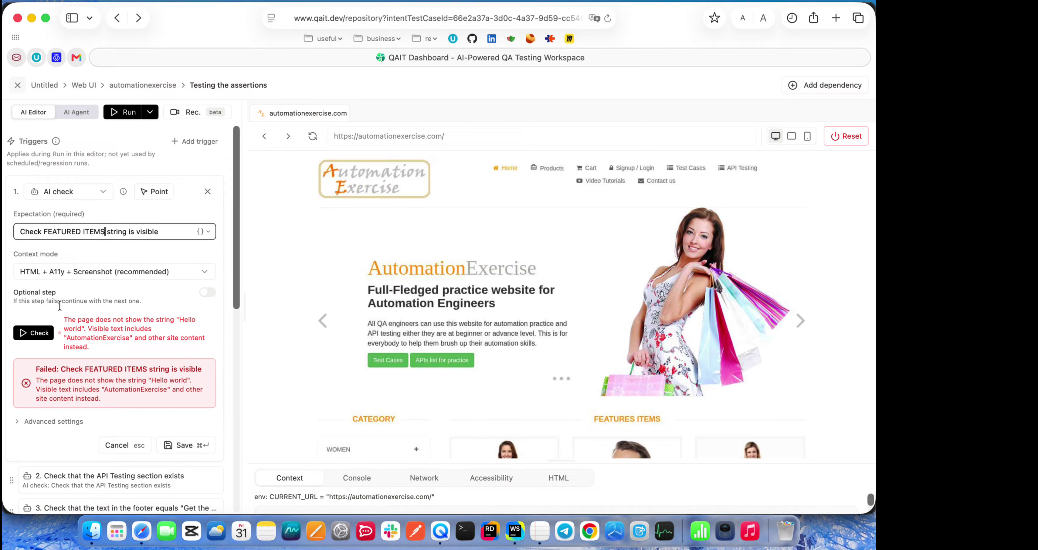
left_click(36, 332)
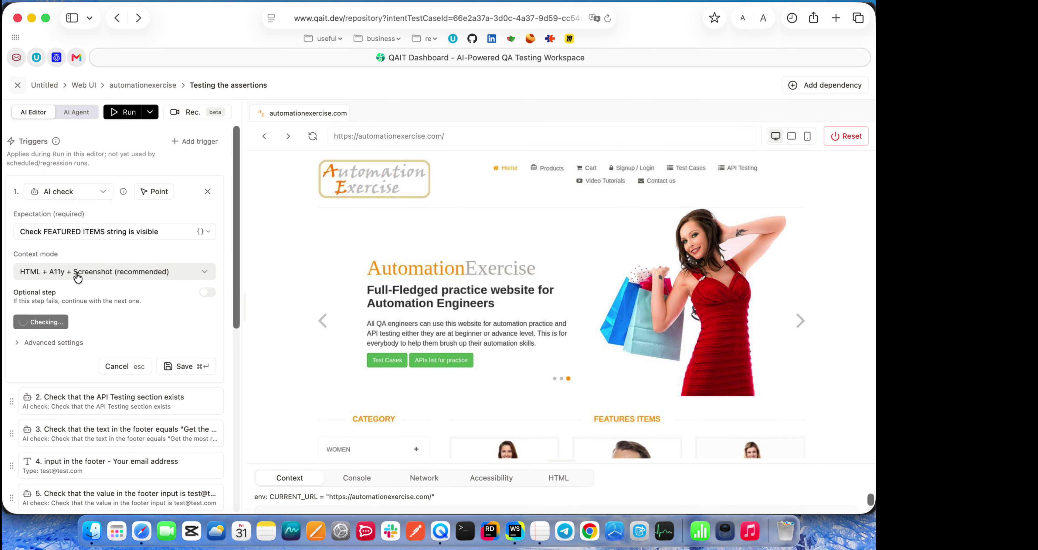
left_click(174, 396)
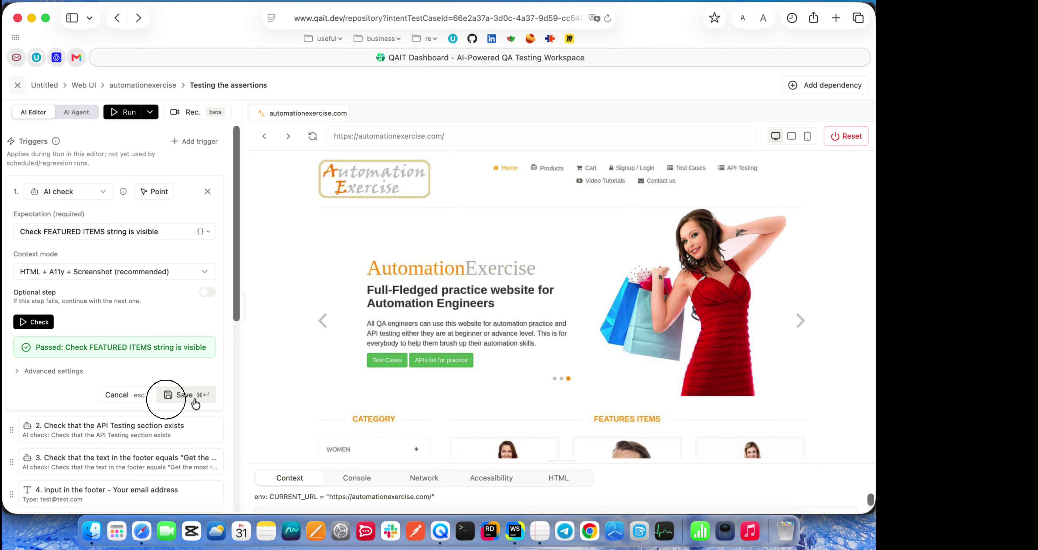
left_click(174, 394)
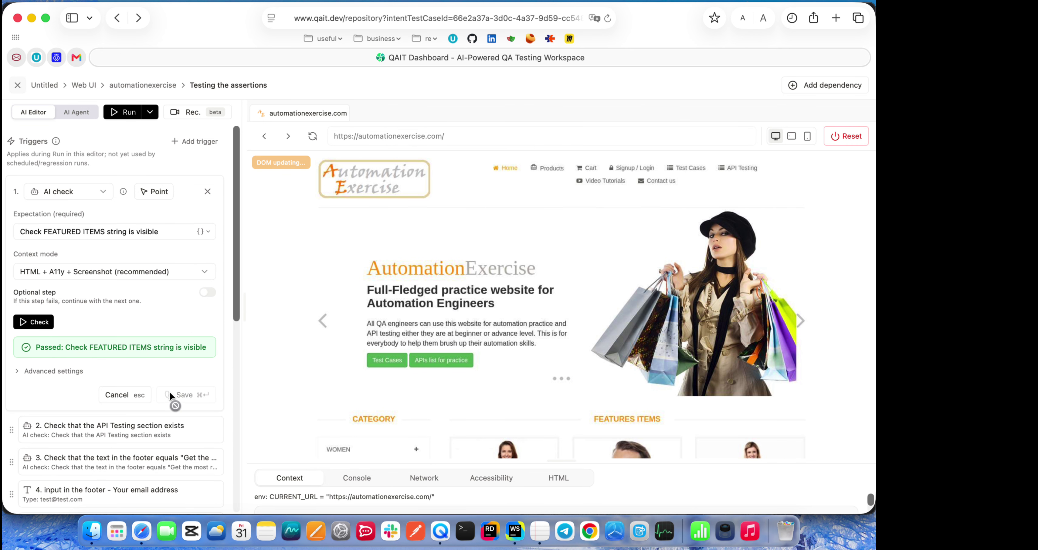
Open the second AI check, "Check that the API Testing section exists", and run it
left_click(53, 227)
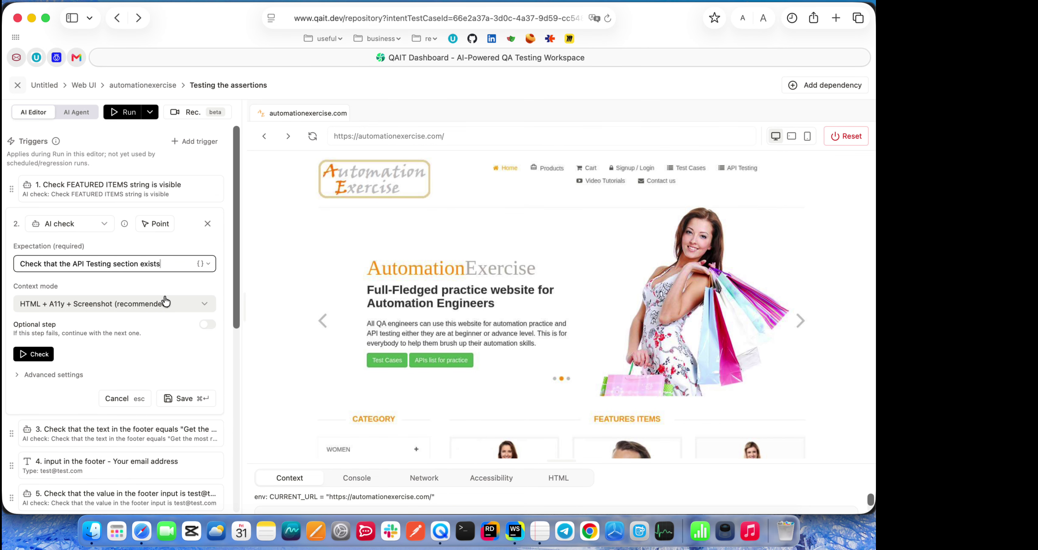
left_click(24, 361)
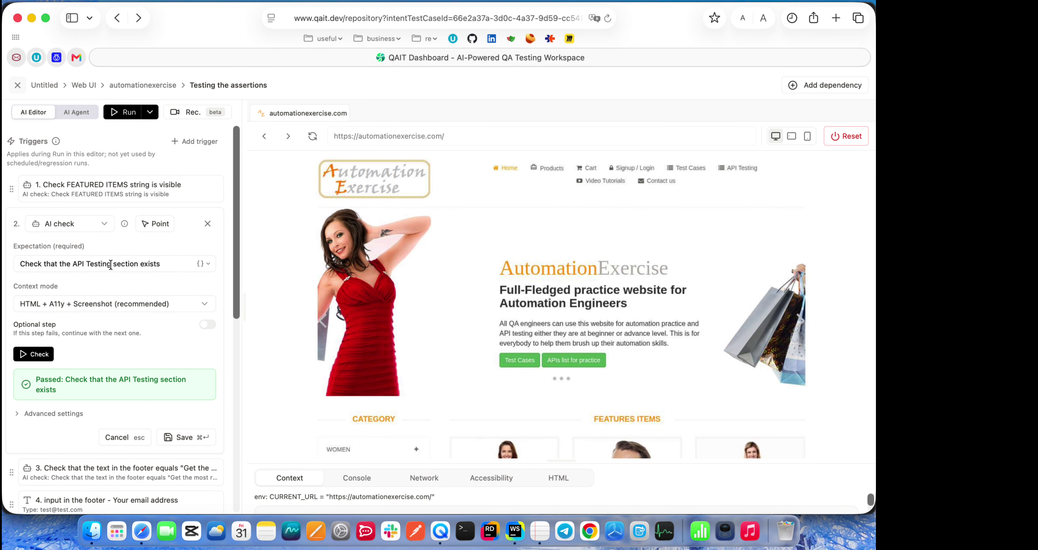
Replace "API Testing" with "HELlo kitty" in the second check's expectation and run the check
left_click_drag(111, 263, 73, 260)
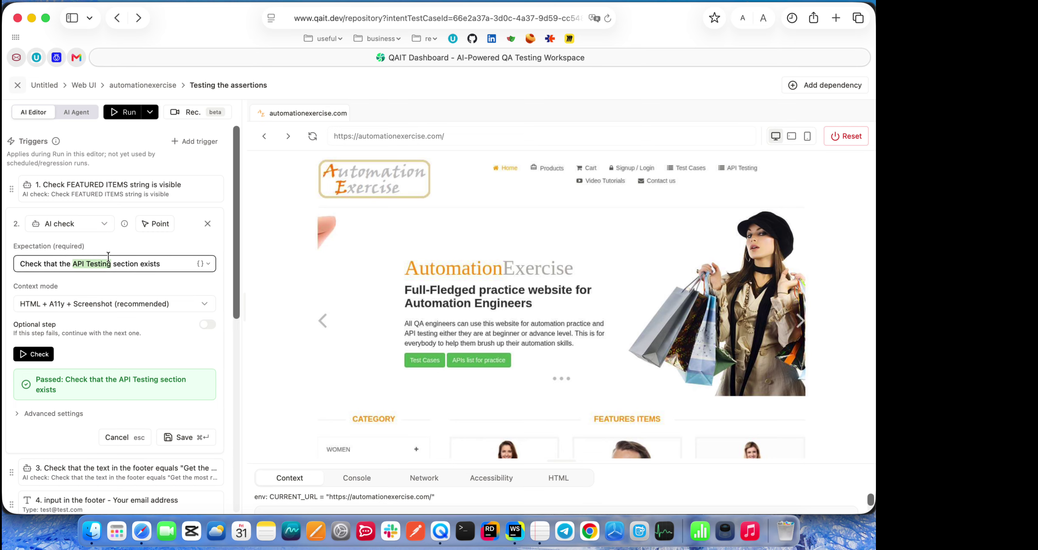
type("HLLO")
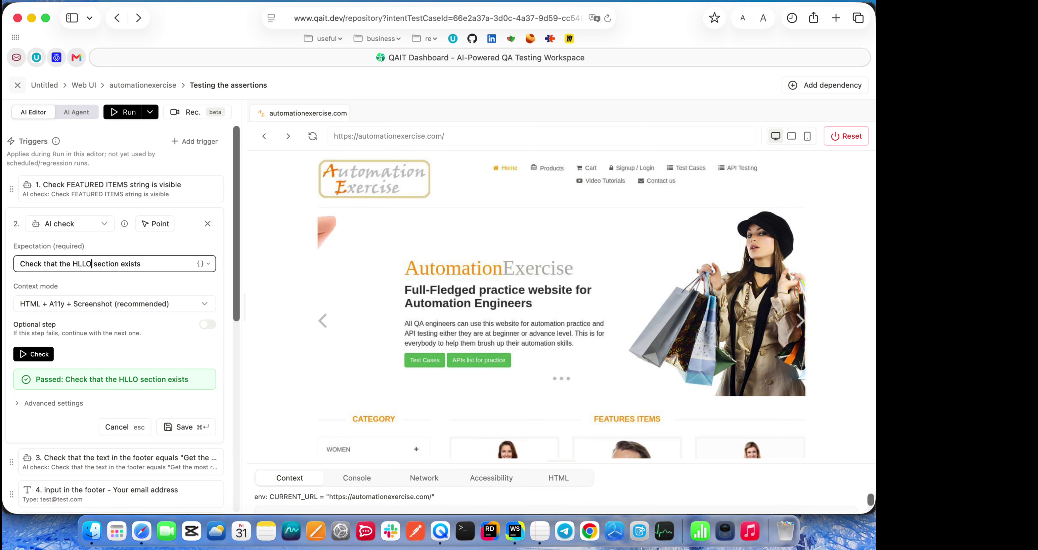
type("Llo kitty")
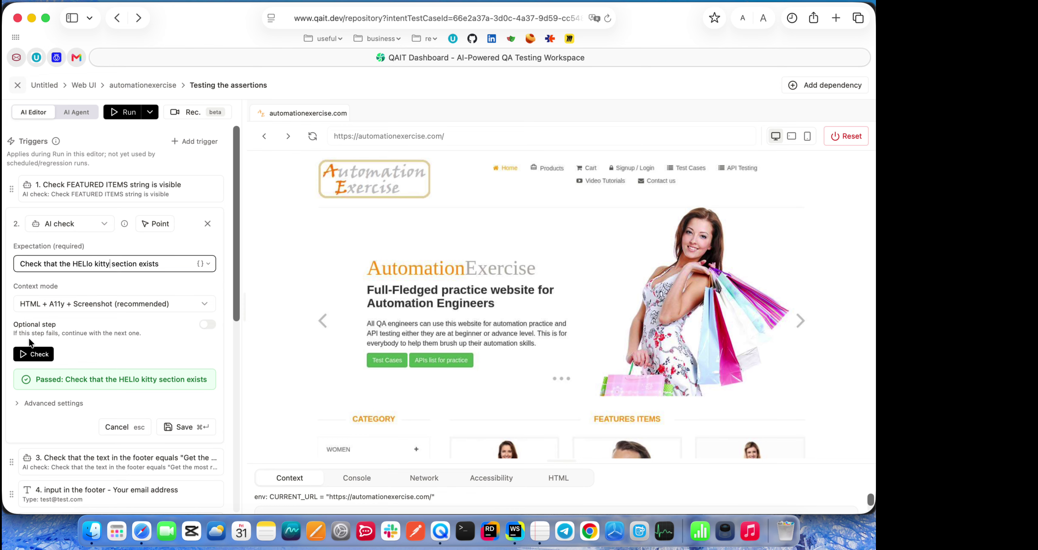
left_click(32, 354)
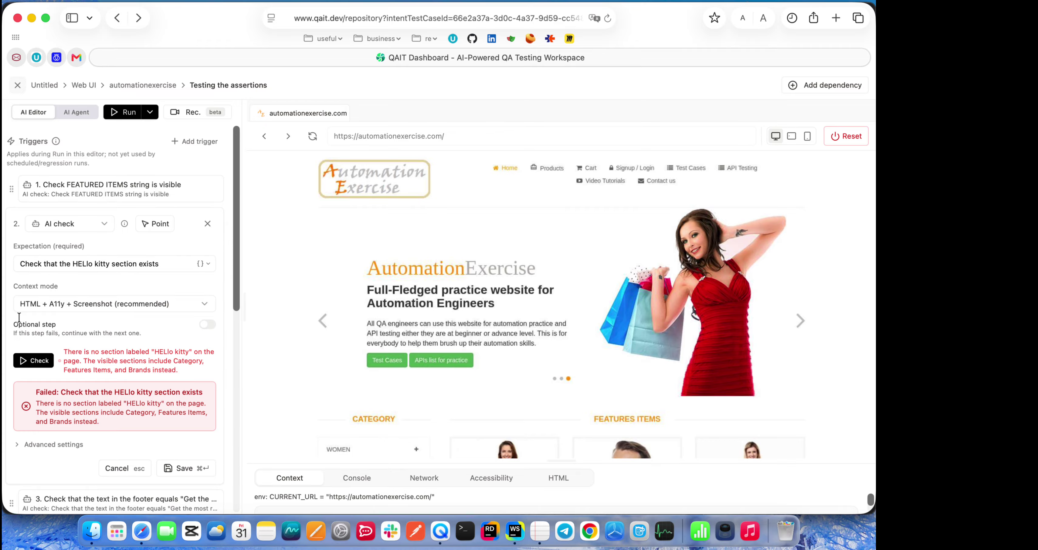
Set the second check's section name back to "API Testing", run the check again and save it
left_click_drag(74, 264, 124, 264)
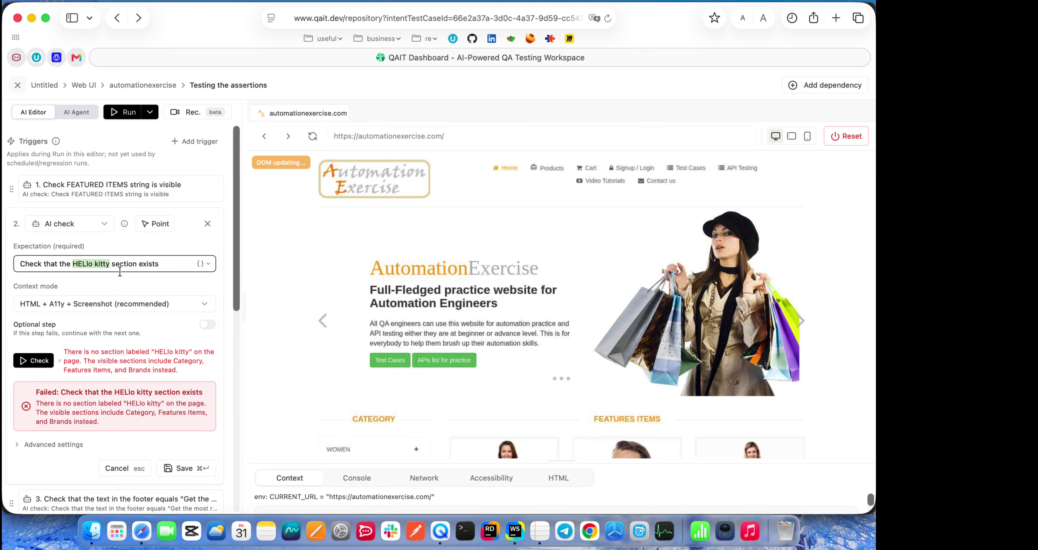
type("API T")
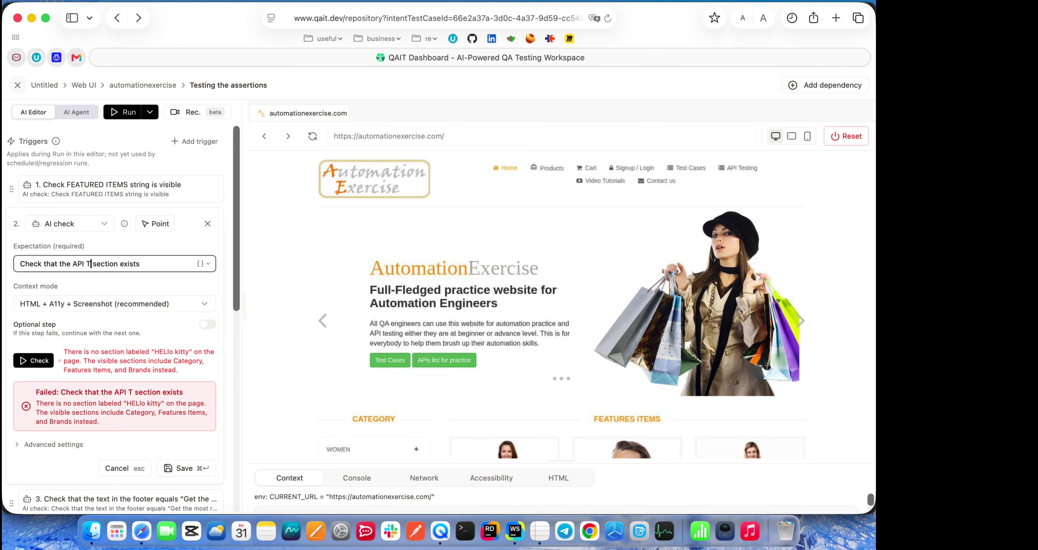
type("esting")
left_click(46, 360)
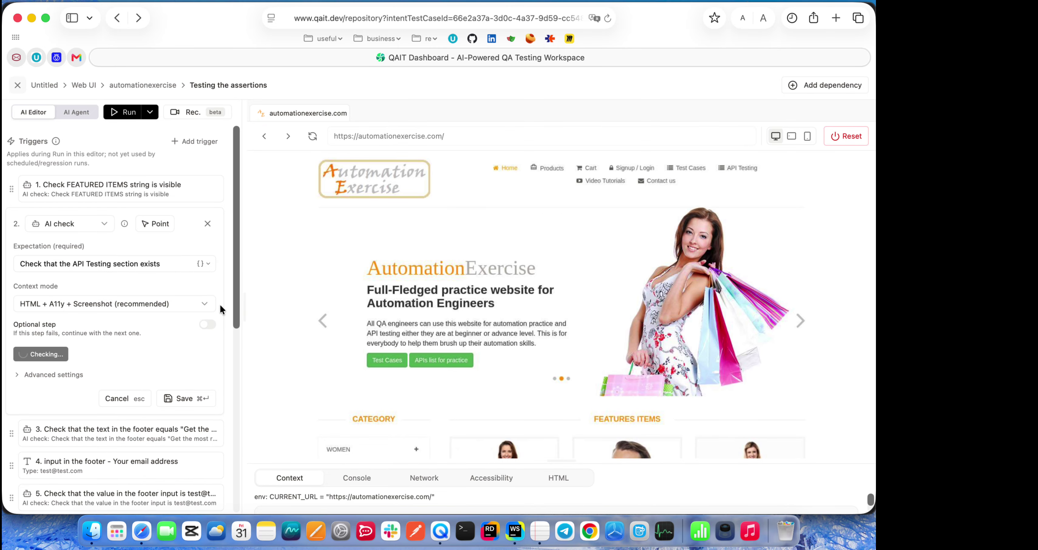
left_click(186, 437)
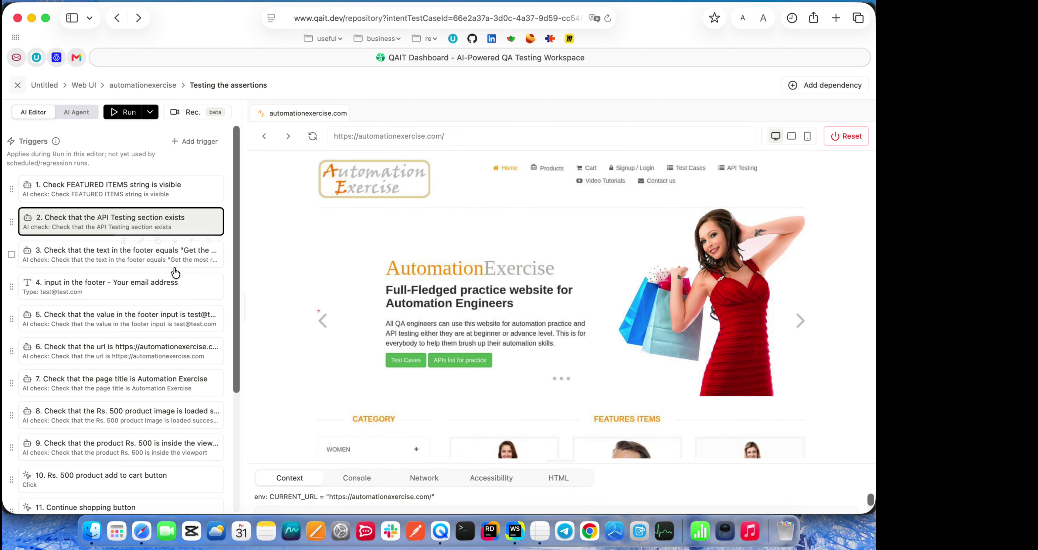
Open the third AI check and compare its expected footer text with the text under Subscription in the page's footer
left_click(75, 251)
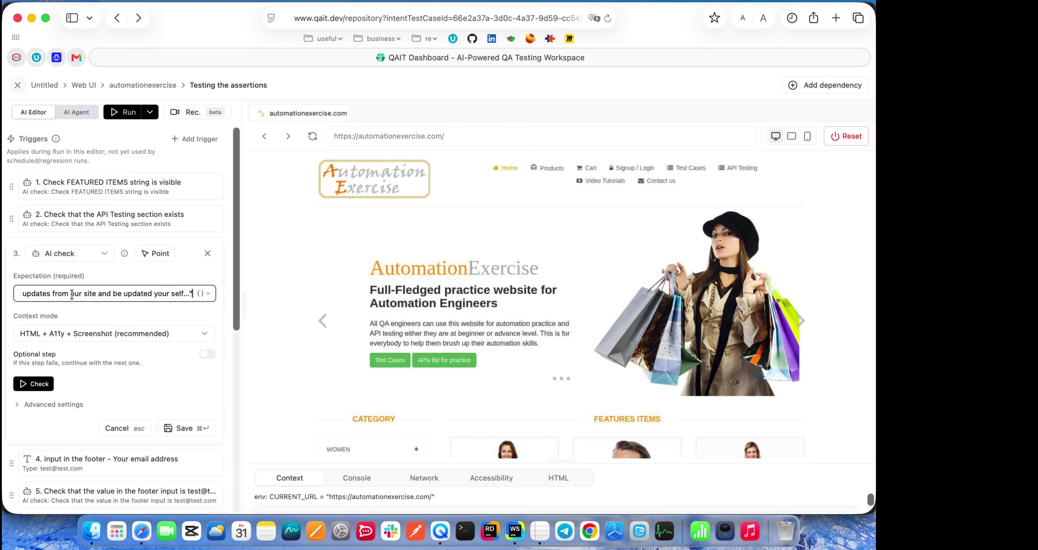
left_click_drag(189, 293, 4, 302)
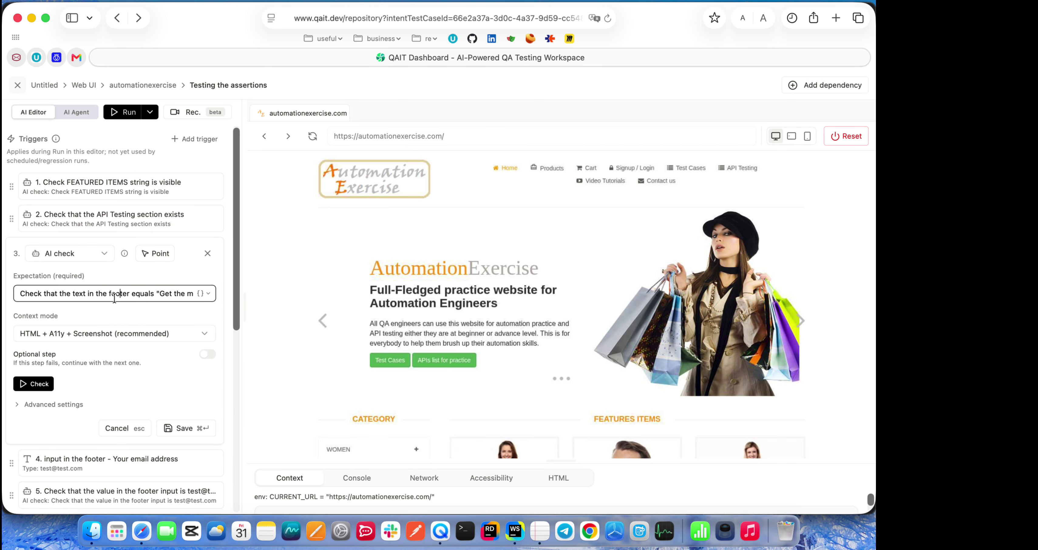
left_click(171, 292)
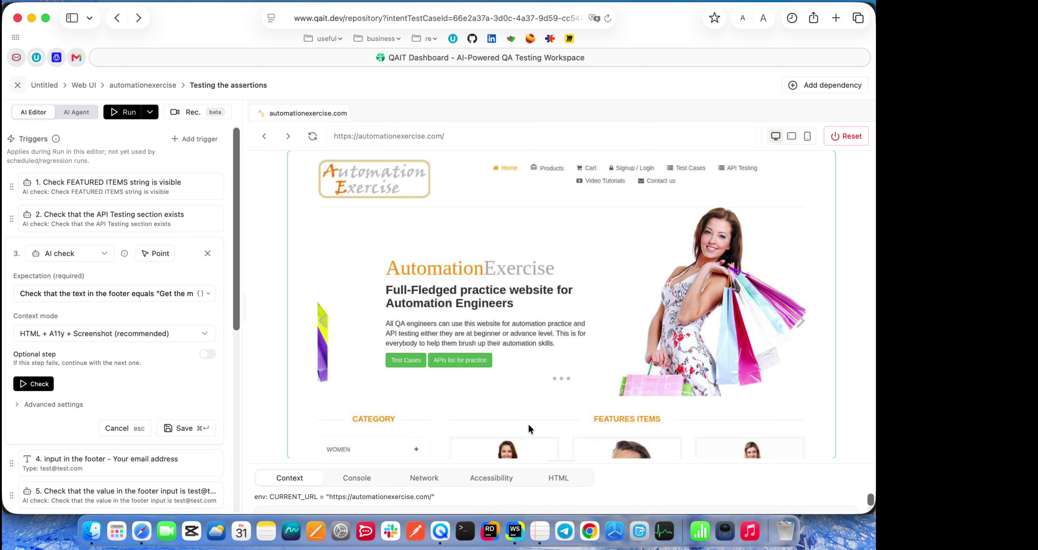
scroll(540, 342, "down", 15)
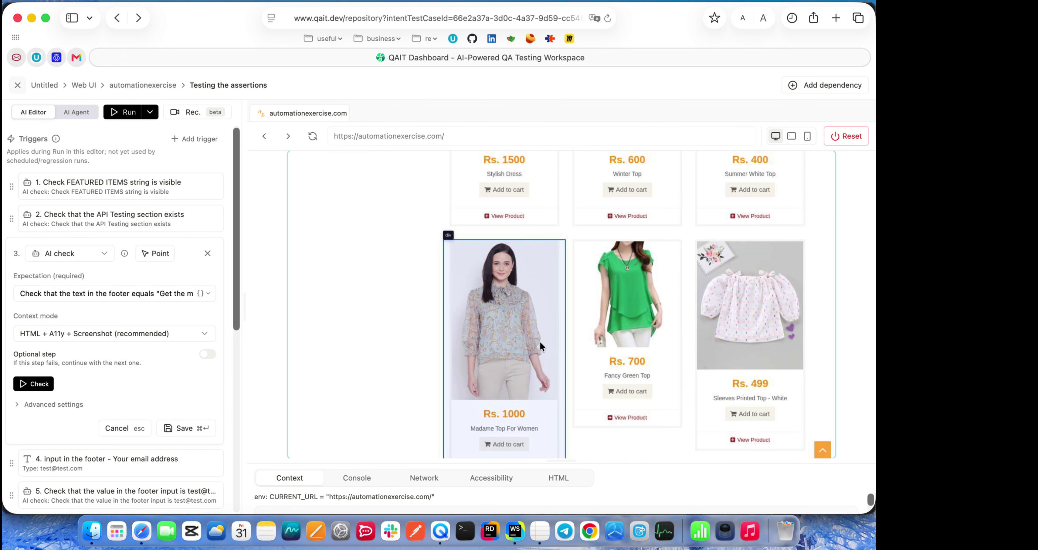
scroll(393, 295, "down", 10)
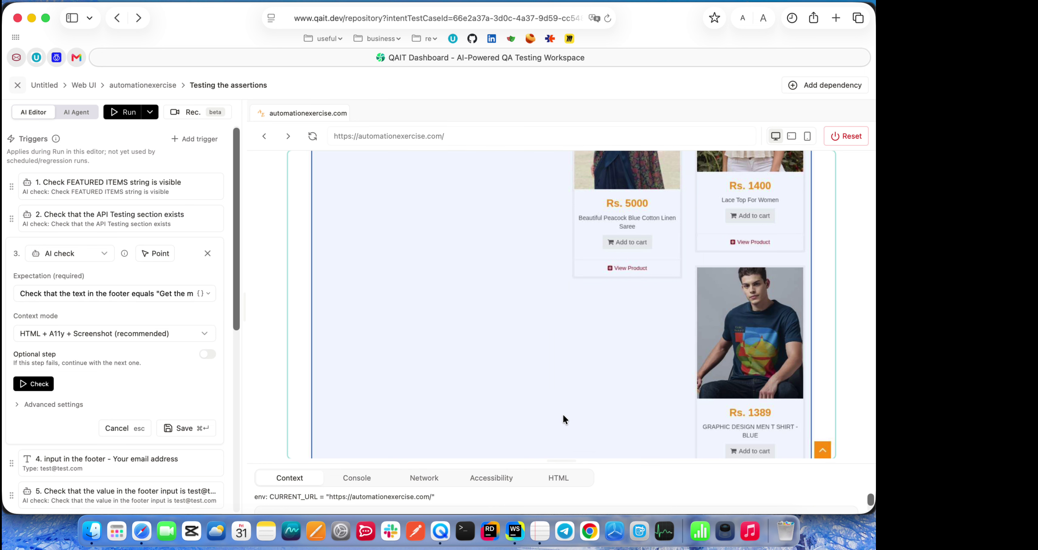
scroll(446, 328, "down", 1)
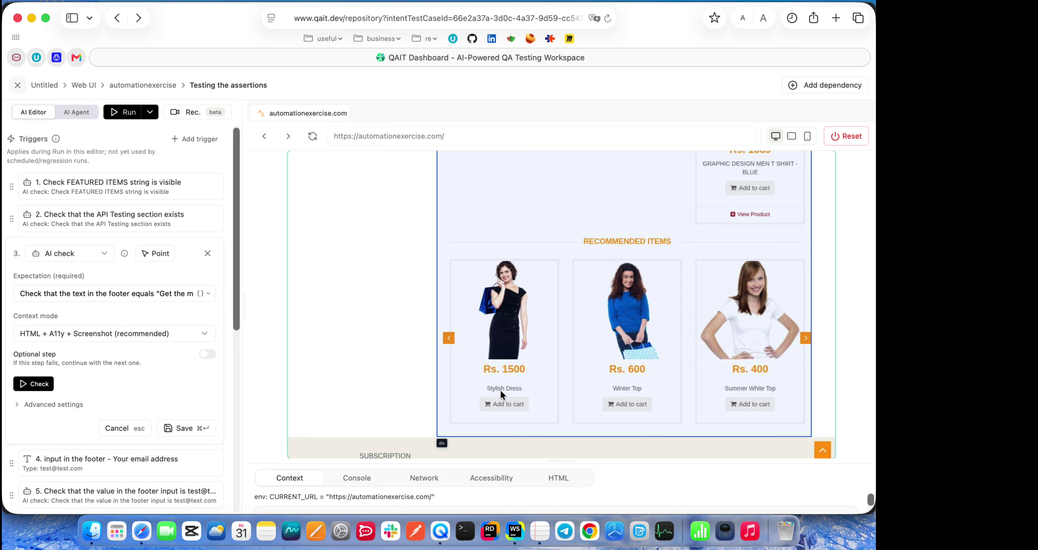
scroll(411, 382, "down", 1)
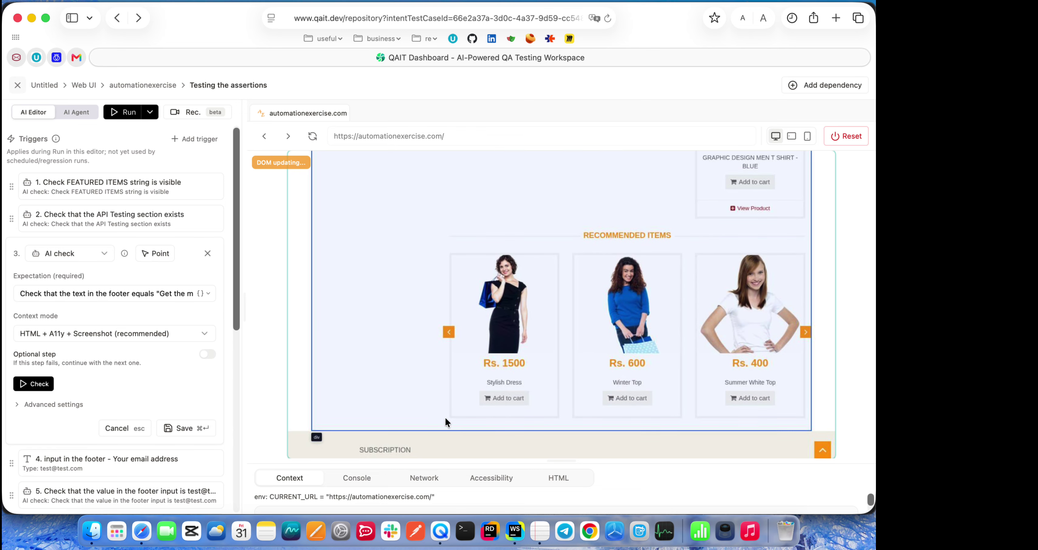
scroll(457, 433, "down", 10)
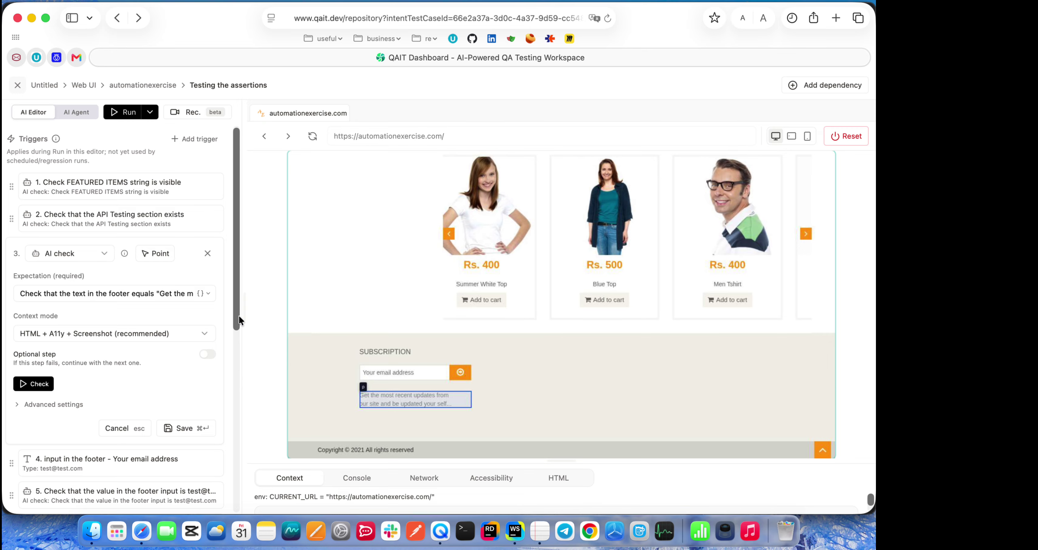
Insert "2323" before "your self..." in the third check's expected footer text and run the check
left_click_drag(161, 293, 222, 302)
left_click(80, 291)
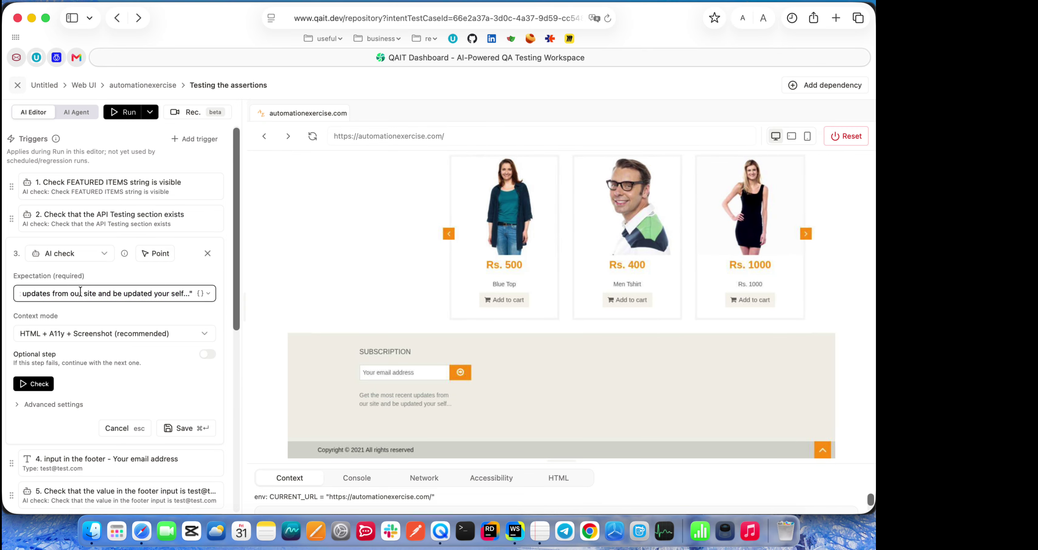
left_click(151, 297)
type("every")
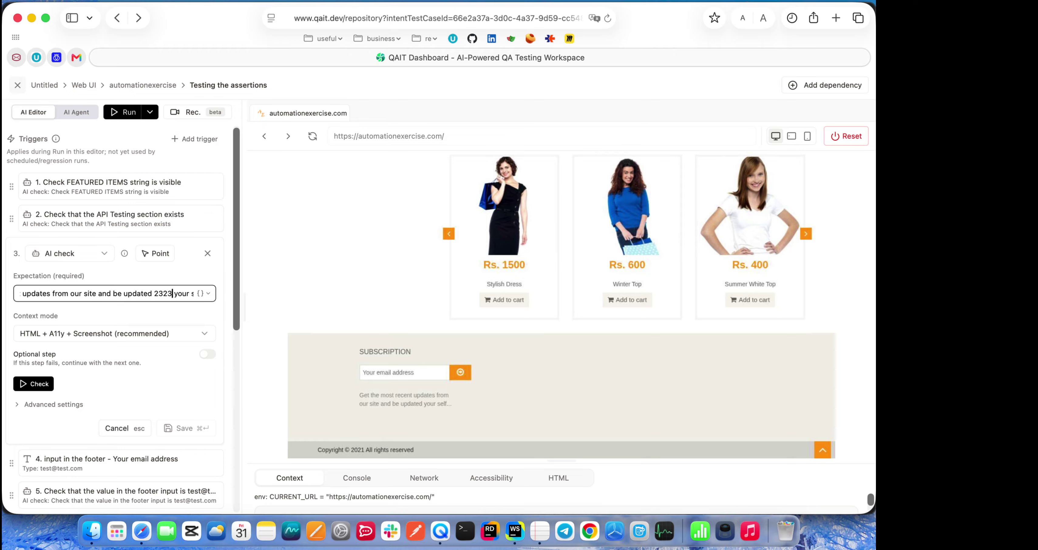
left_click(35, 384)
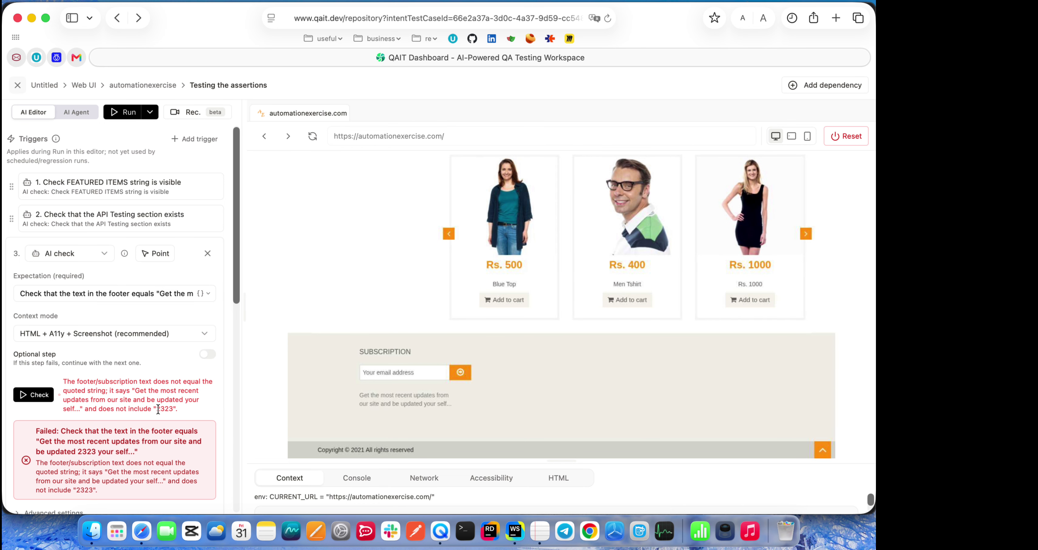
Remove "2323" from the third check's expected footer text, run the check again and save it
left_click_drag(114, 291, 311, 301)
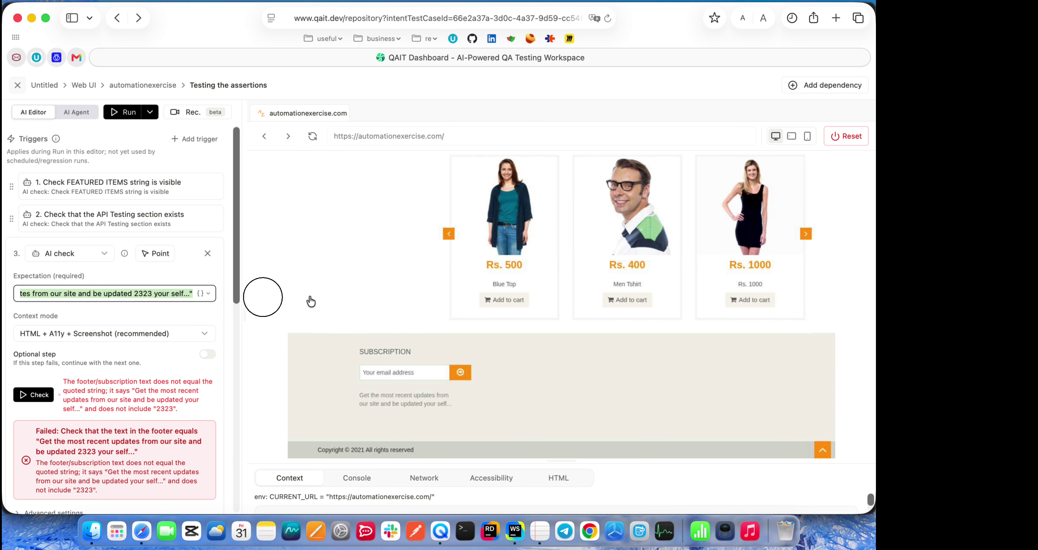
double_click(143, 291)
key("BackSpace")
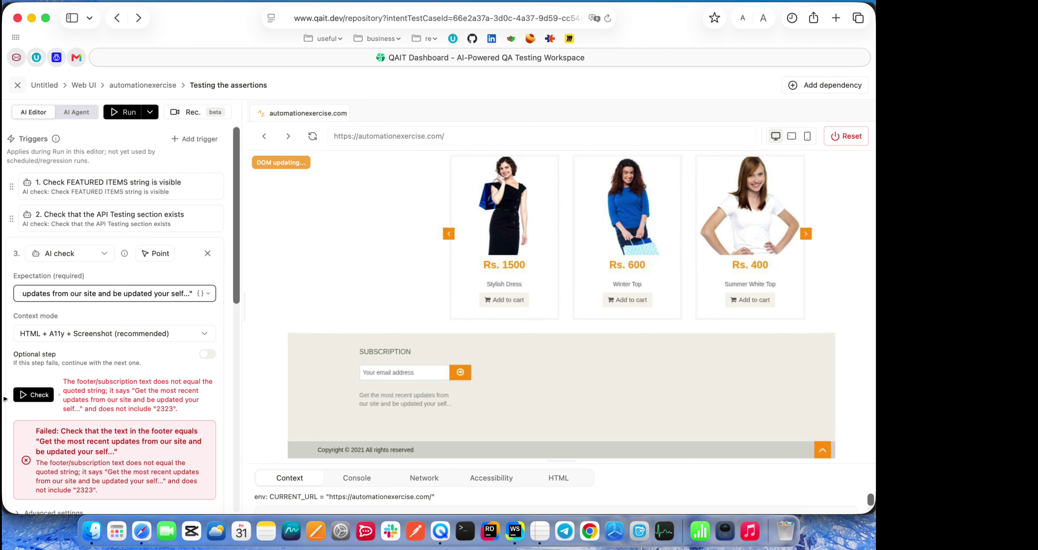
left_click(34, 394)
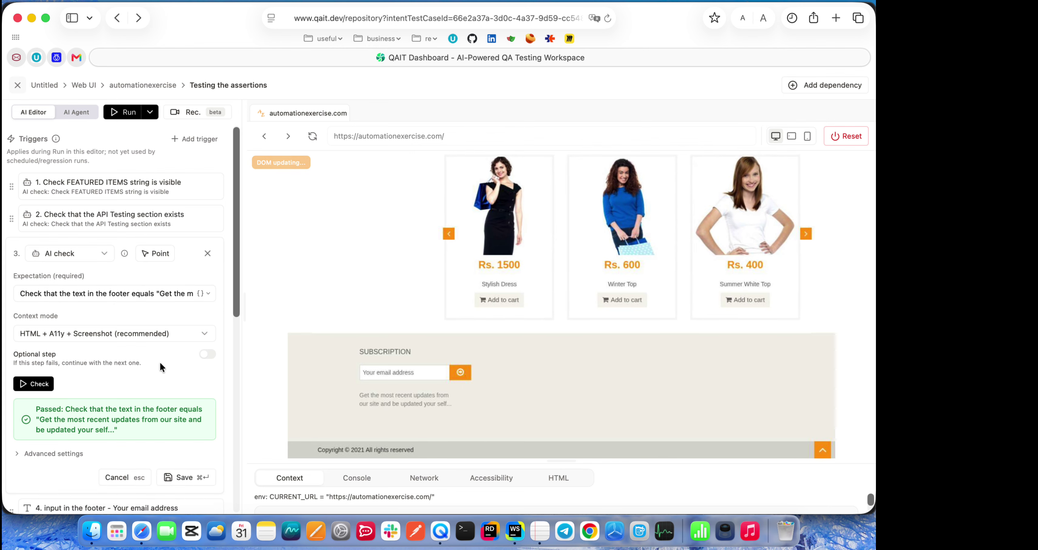
left_click(193, 477)
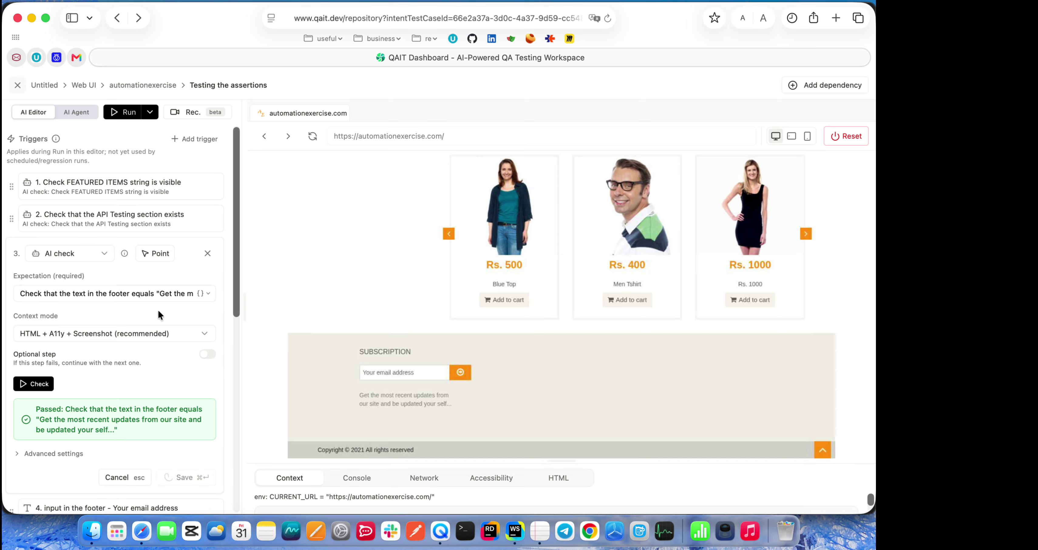
Open the fourth step, which enters the test e-mail in the footer's email input, and review its settings
mouse_move(150, 223)
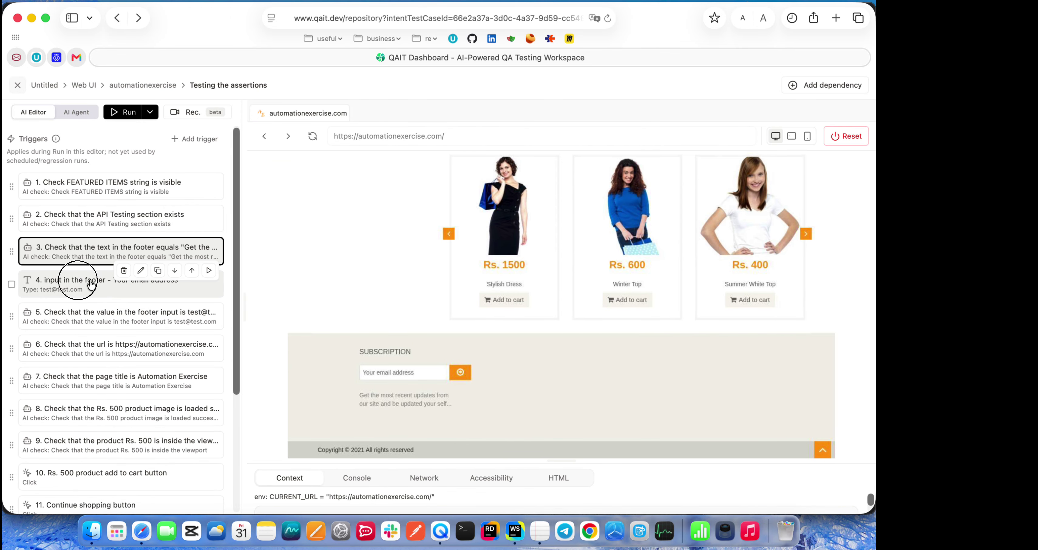
left_click(81, 280)
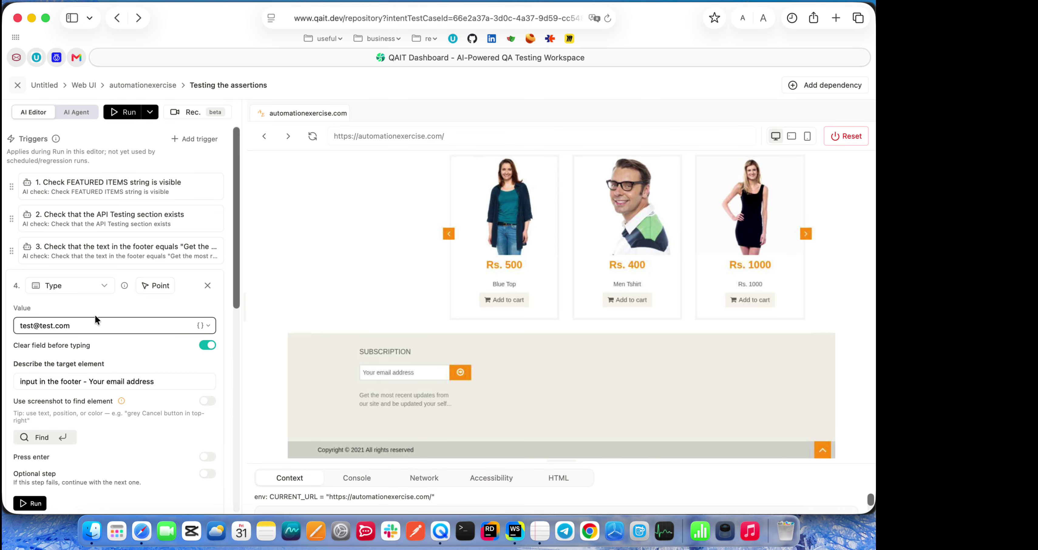
scroll(92, 360, "down", 1)
scroll(81, 305, "up", 1)
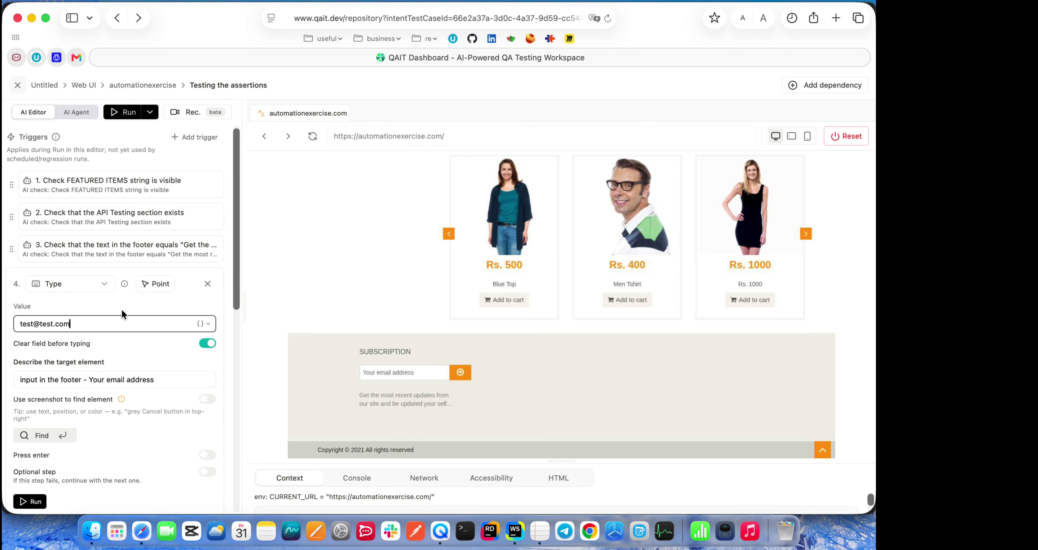
Enter a test e-mail address by hand in the page's Subscription field, then clear the field
left_click(396, 374)
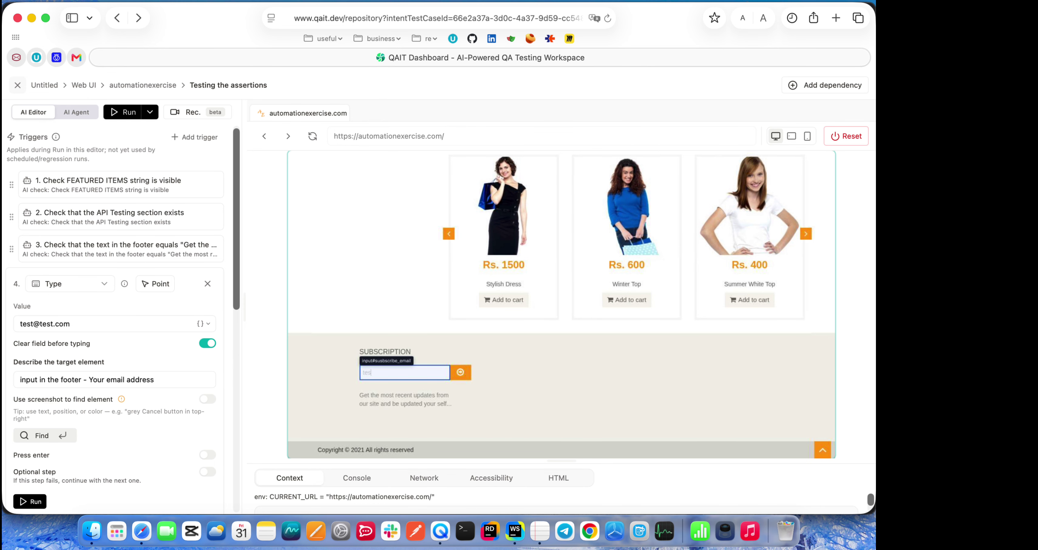
type("test.com")
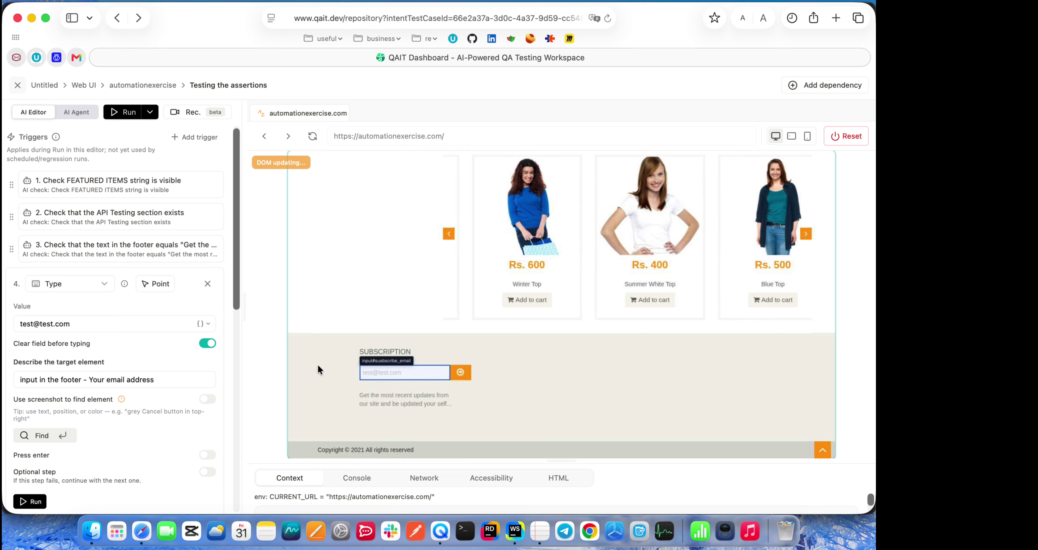
scroll(67, 340, "down", 1)
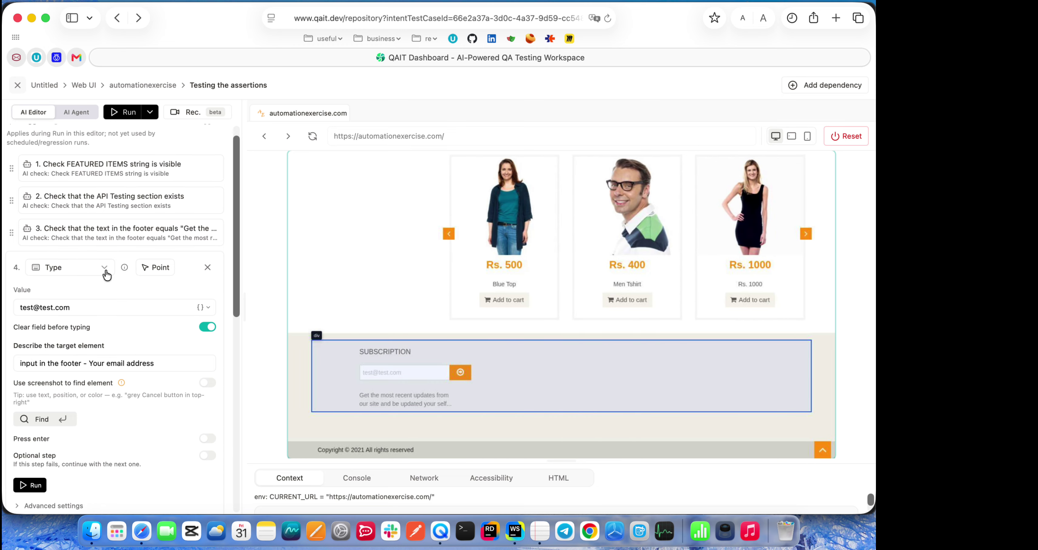
left_click(427, 371)
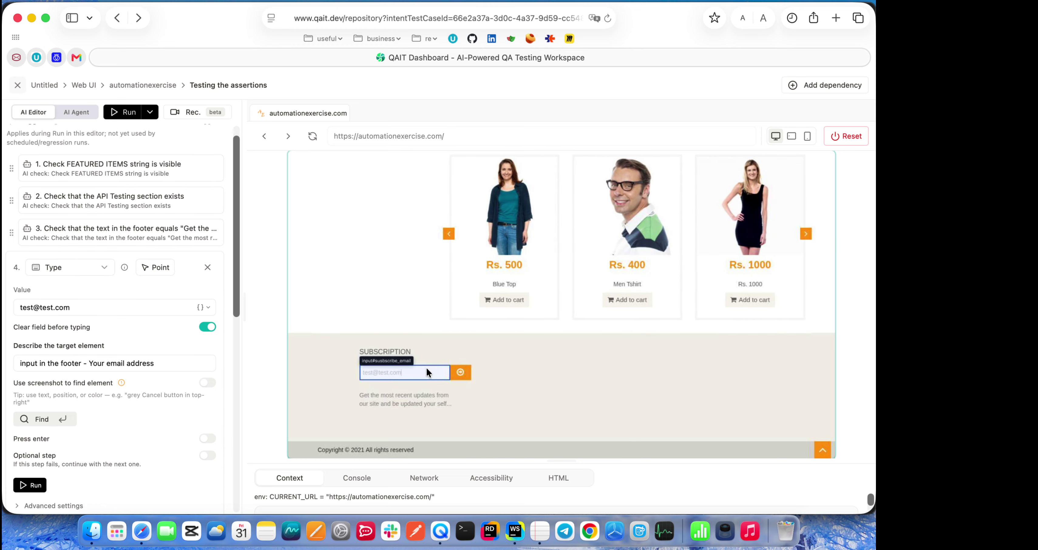
key("BackSpace")
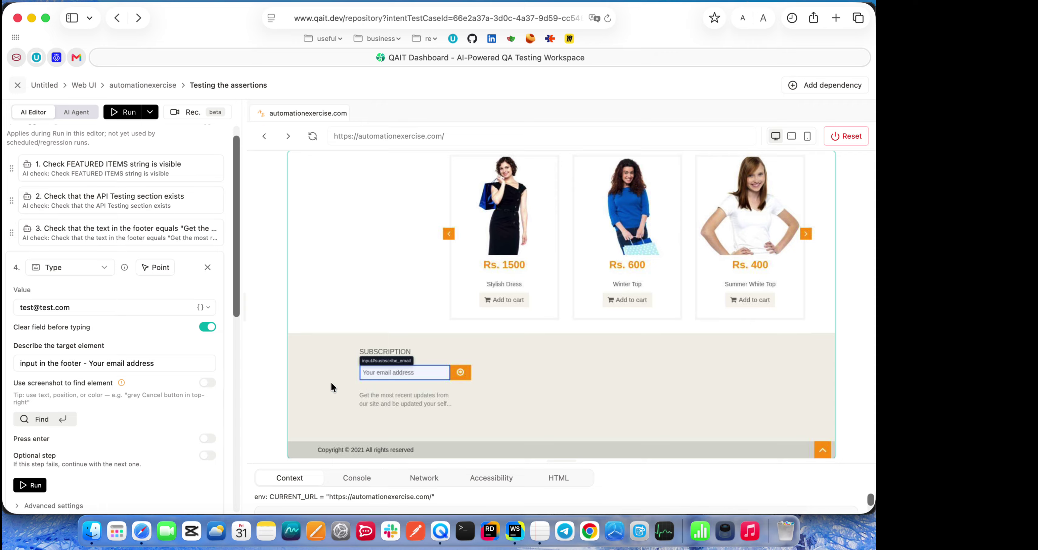
Run the fourth step to fill in the footer's email input and save the step
left_click(32, 488)
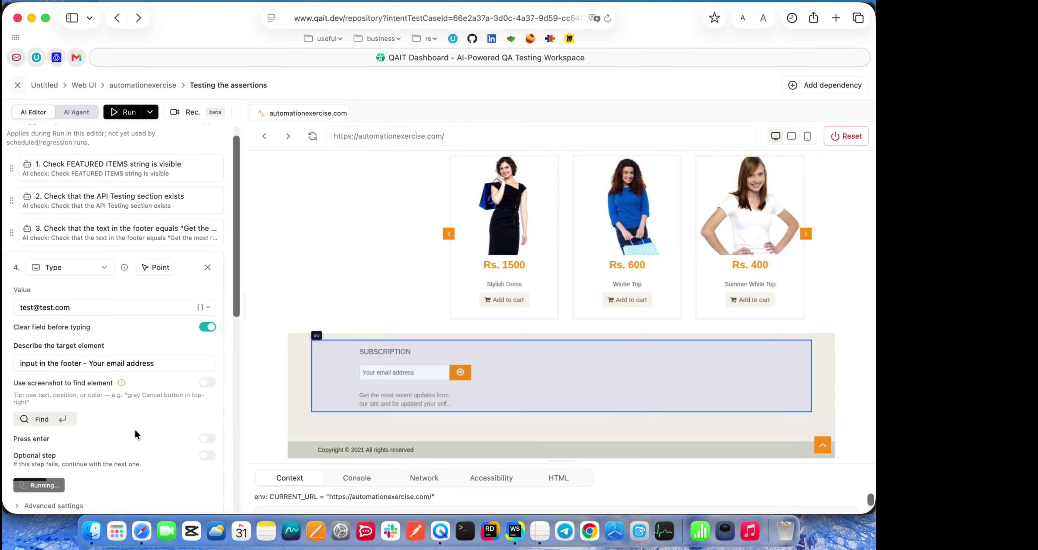
scroll(156, 443, "down", 2)
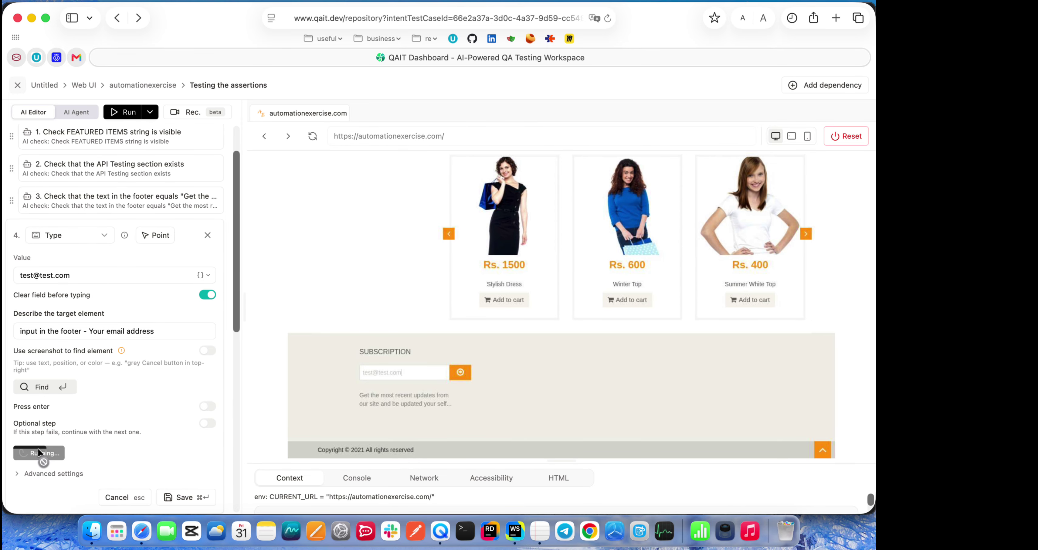
scroll(128, 430, "down", 2)
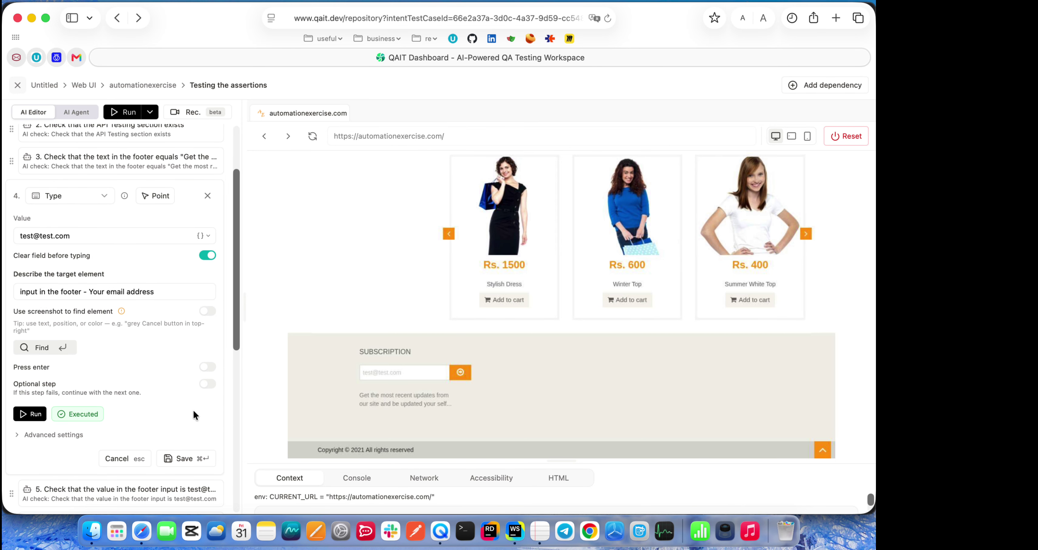
key("super+Return")
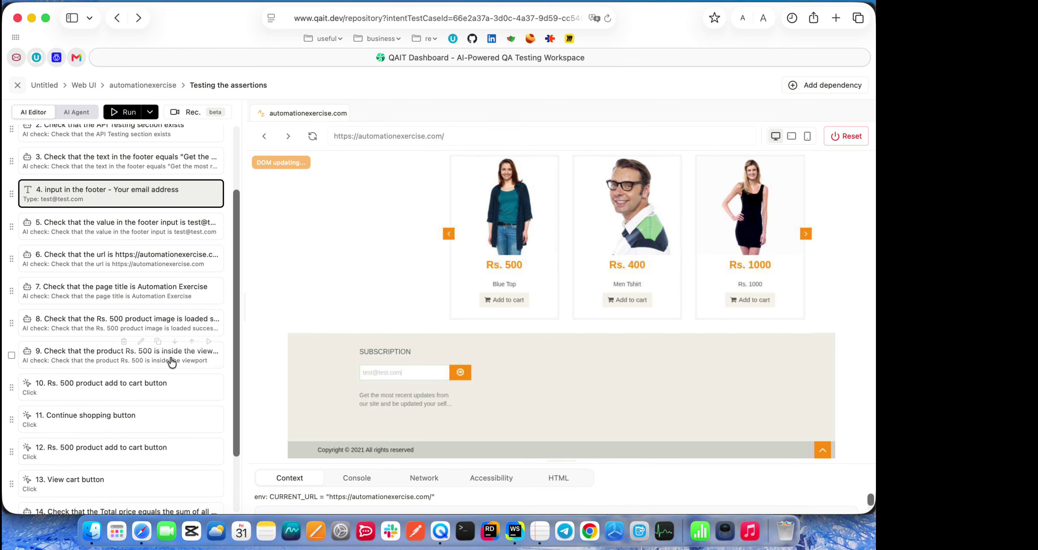
Open the fifth AI check, insert "234" before the @ in the expected footer e-mail and run the check
left_click(80, 228)
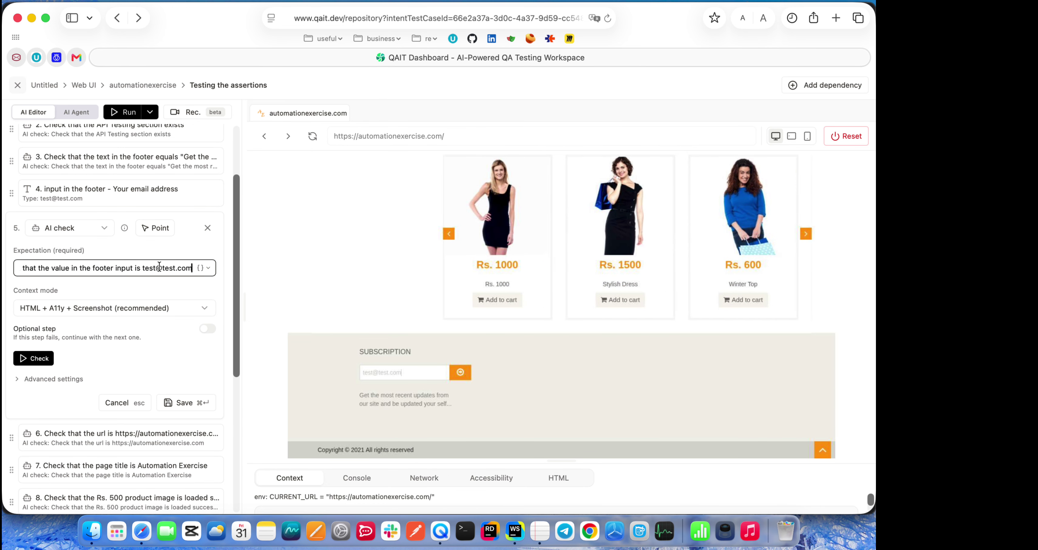
key("Left")
key("Left")
key("Left")
key("Left")
key("Left")
key("Left")
key("Left")
key("Left")
key("Left")
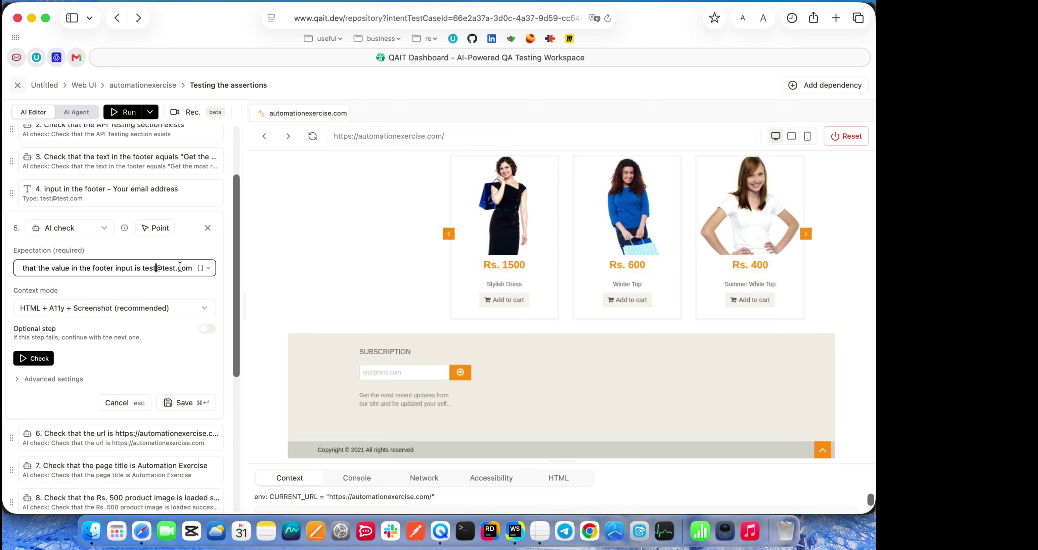
type("234")
left_click(34, 358)
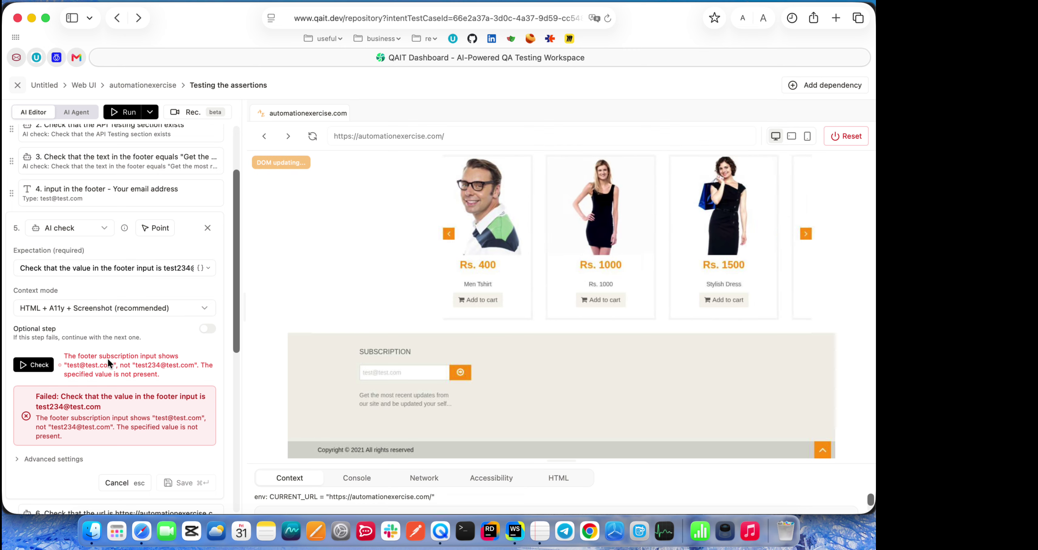
left_click(61, 365)
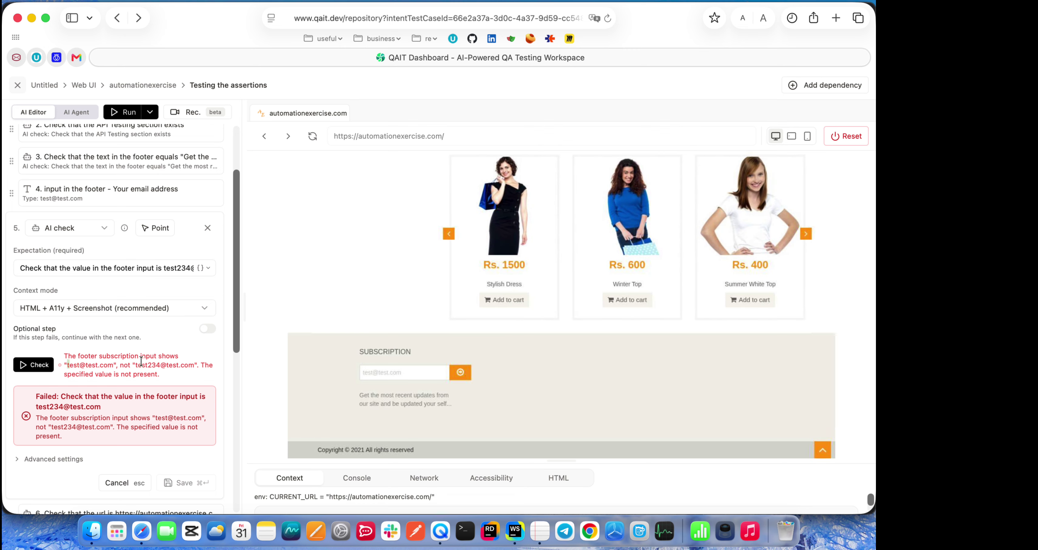
Remove "234" from the fifth check's expected e-mail, run the check again and save it
left_click(177, 263)
key("Delete")
key("Delete")
key("Delete")
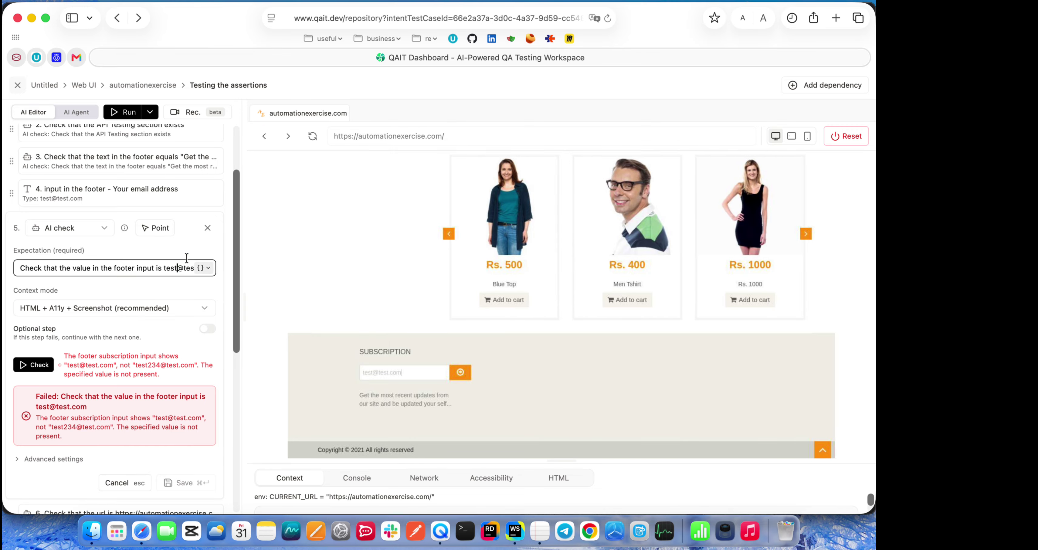
left_click(36, 365)
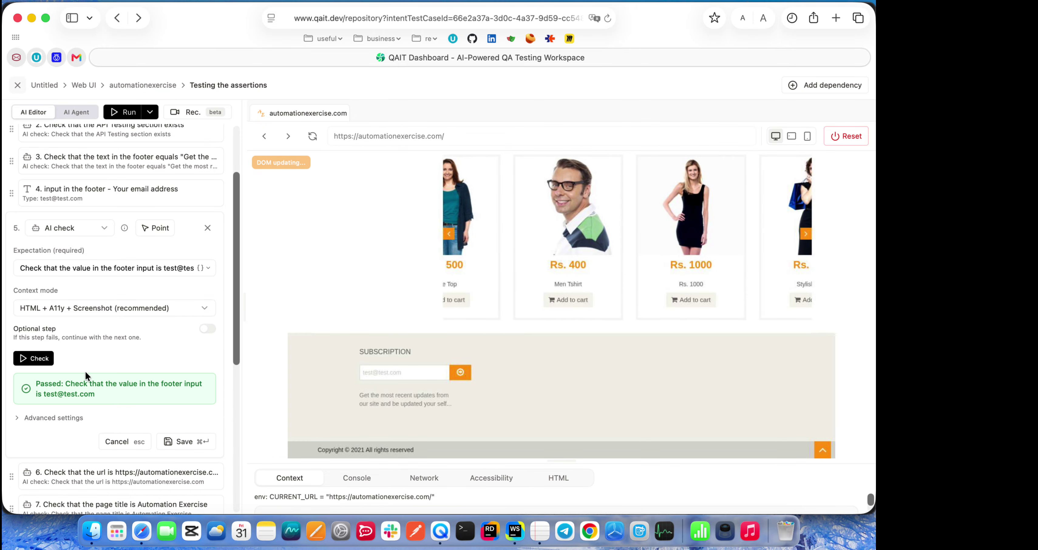
scroll(195, 382, "down", 3)
left_click(196, 375)
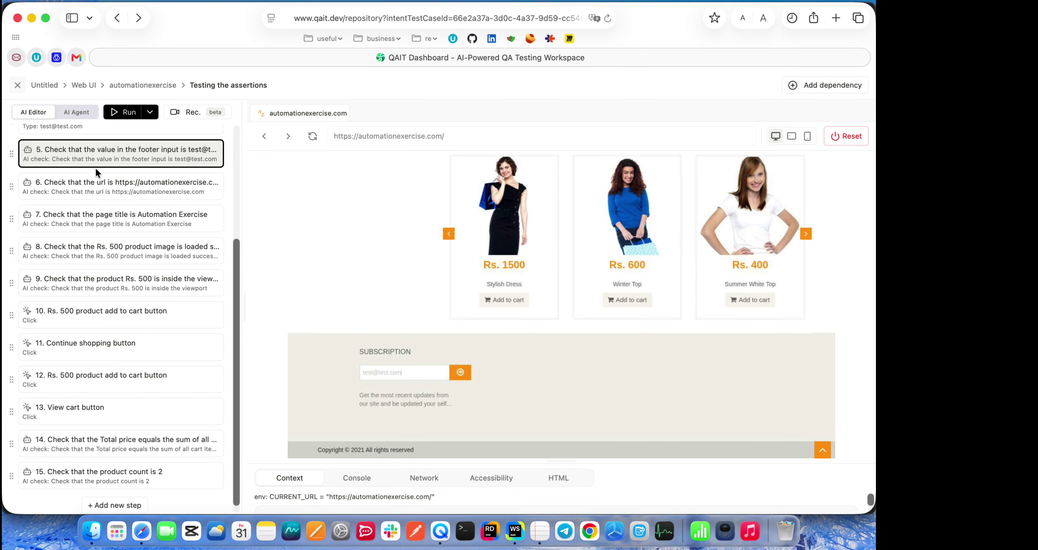
left_click(125, 183)
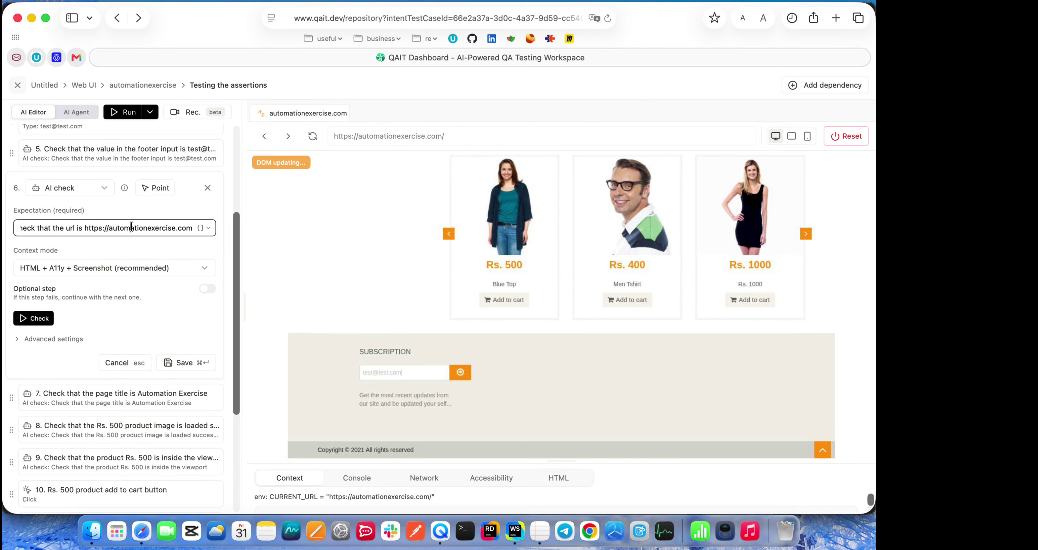
type("5675")
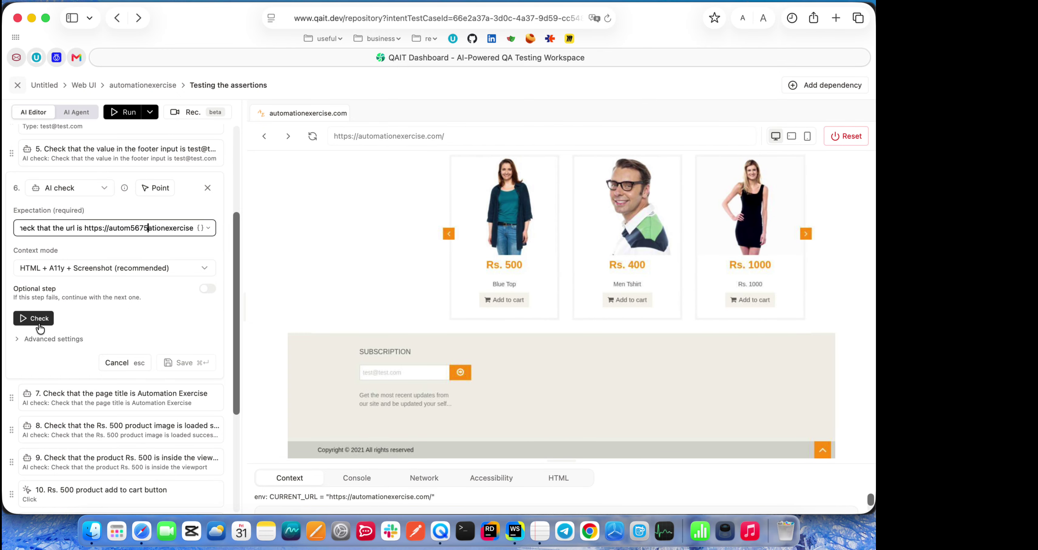
left_click(34, 318)
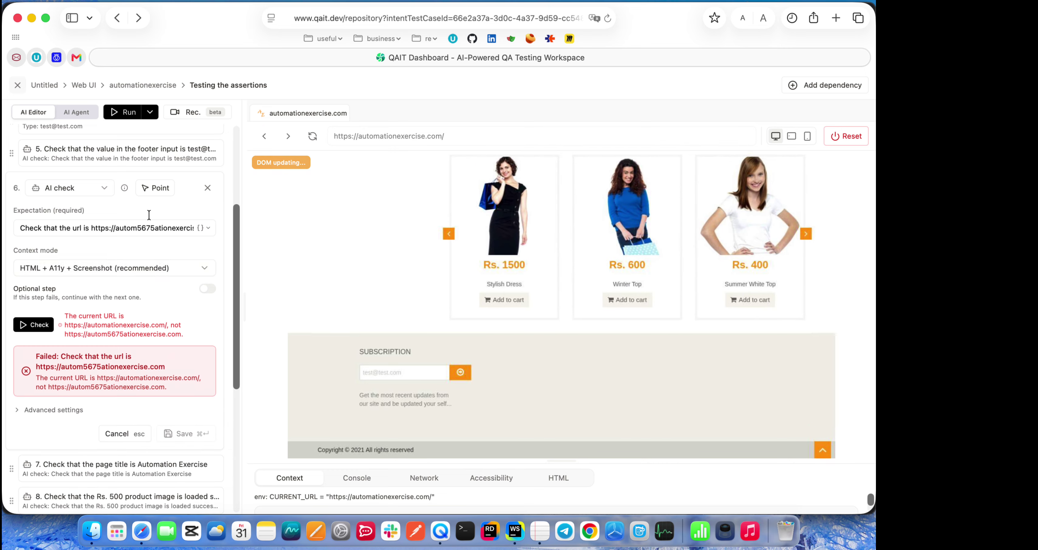
left_click_drag(154, 228, 138, 229)
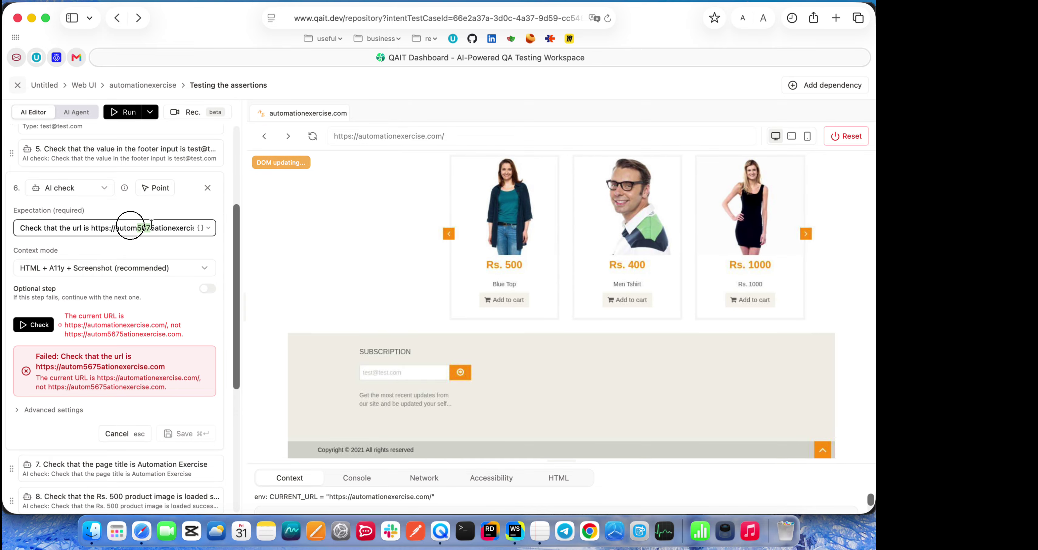
key("BackSpace")
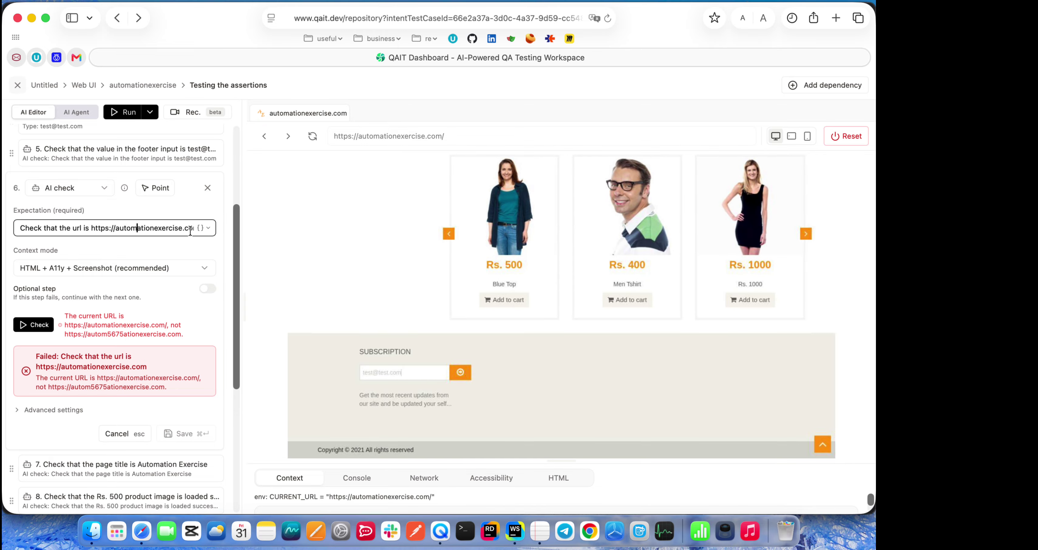
left_click(37, 325)
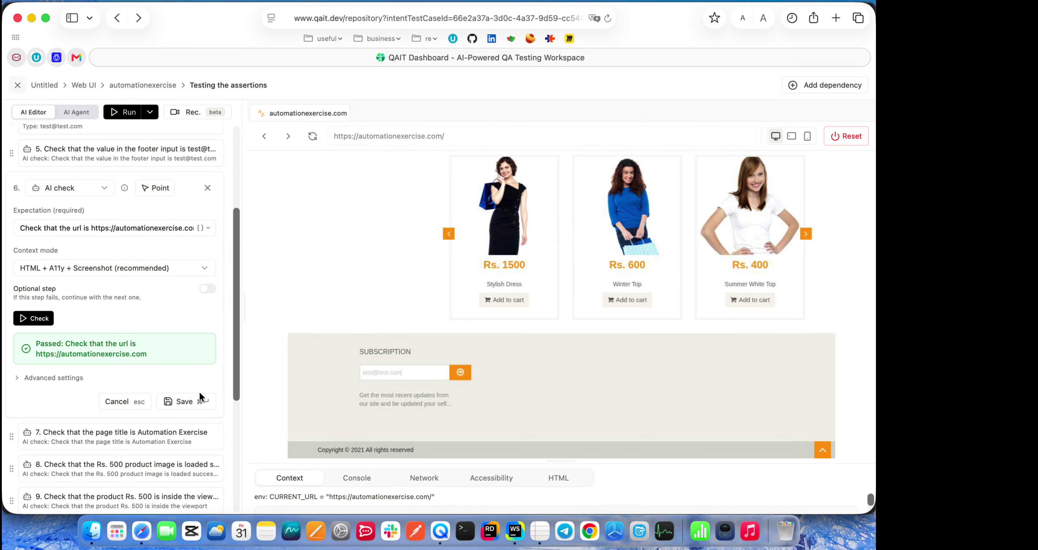
left_click(187, 401)
Open the seventh AI check, change its expected page title to "Aut456345omation Exercise" and run it with the home page's header in view
left_click(48, 221)
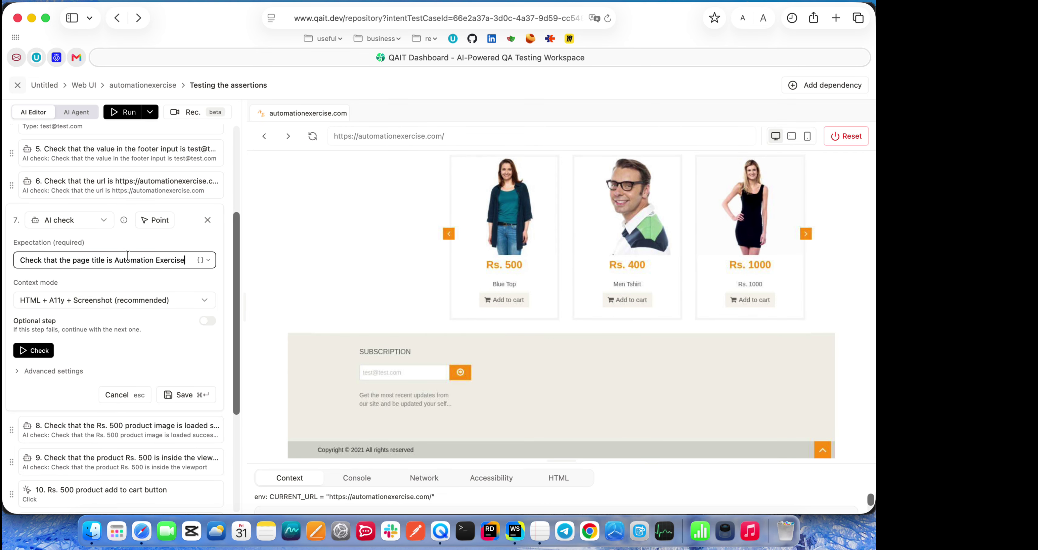
left_click(127, 260)
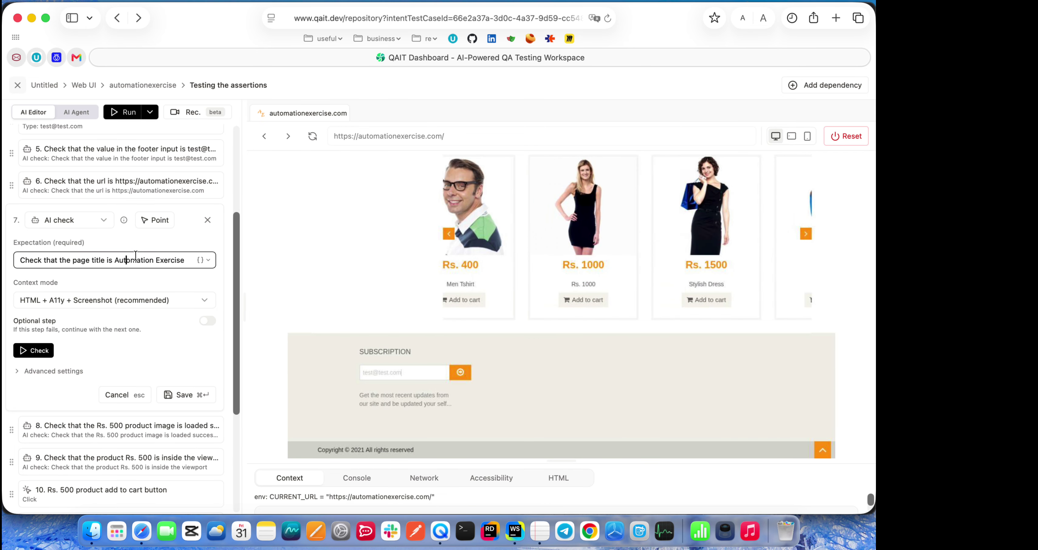
type("456345")
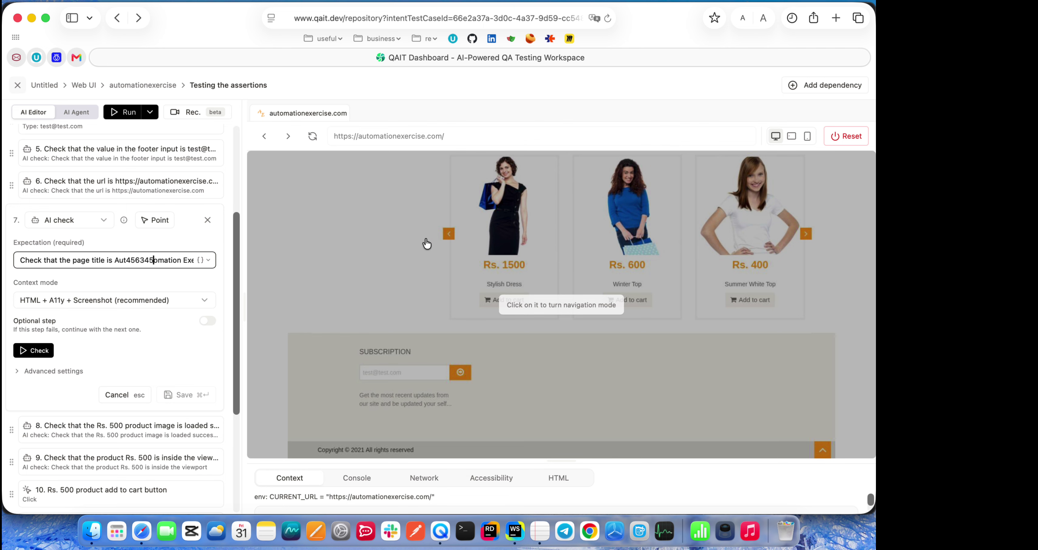
left_click(346, 278)
scroll(359, 292, "up", 20)
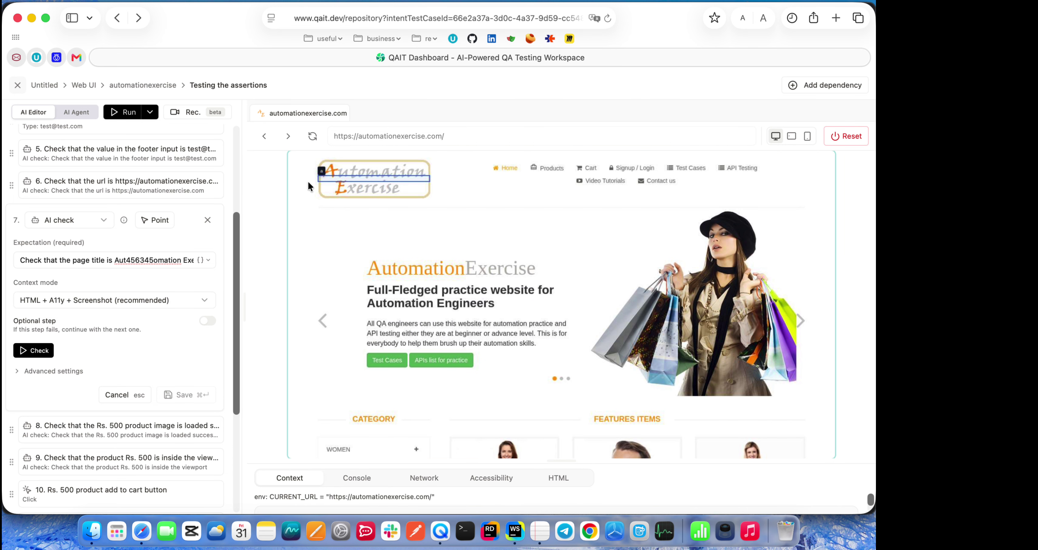
left_click(39, 349)
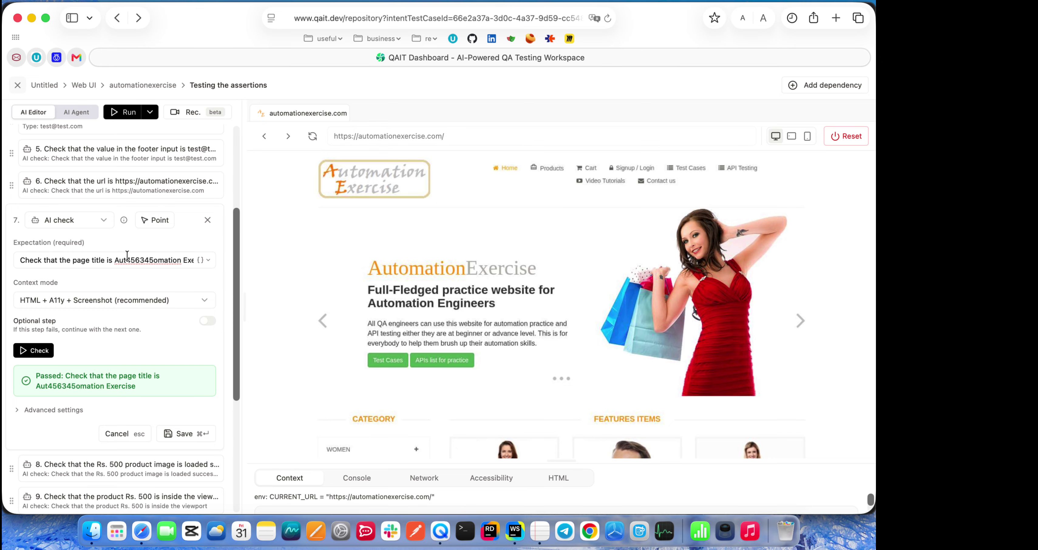
Change the seventh check's expected page title to "Automation 4564Exercise" and run the check
left_click(154, 258)
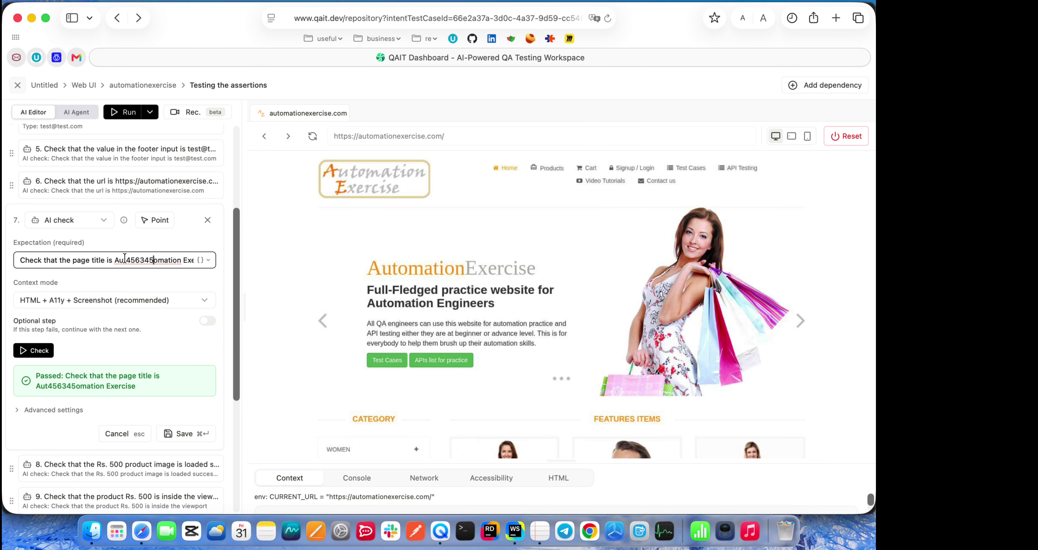
key("BackSpace")
key("BackSpace")
key("BackSpace")
key("BackSpace")
key("BackSpace")
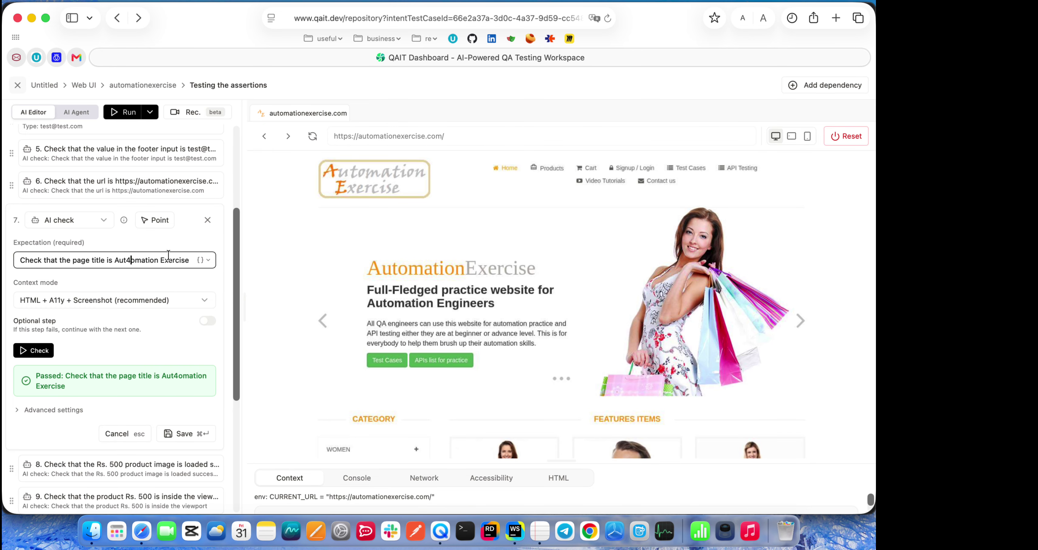
key("BackSpace")
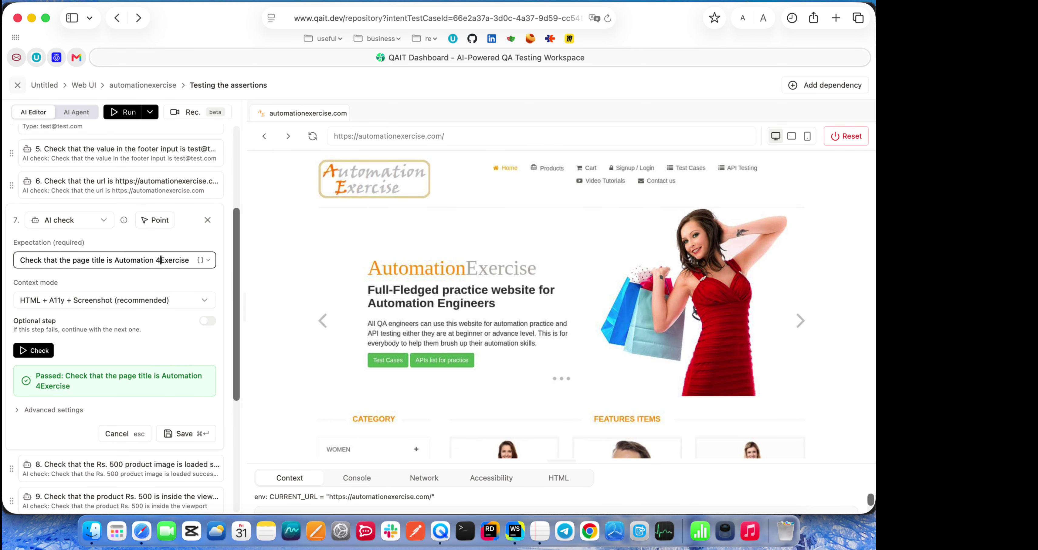
type("564")
left_click(48, 349)
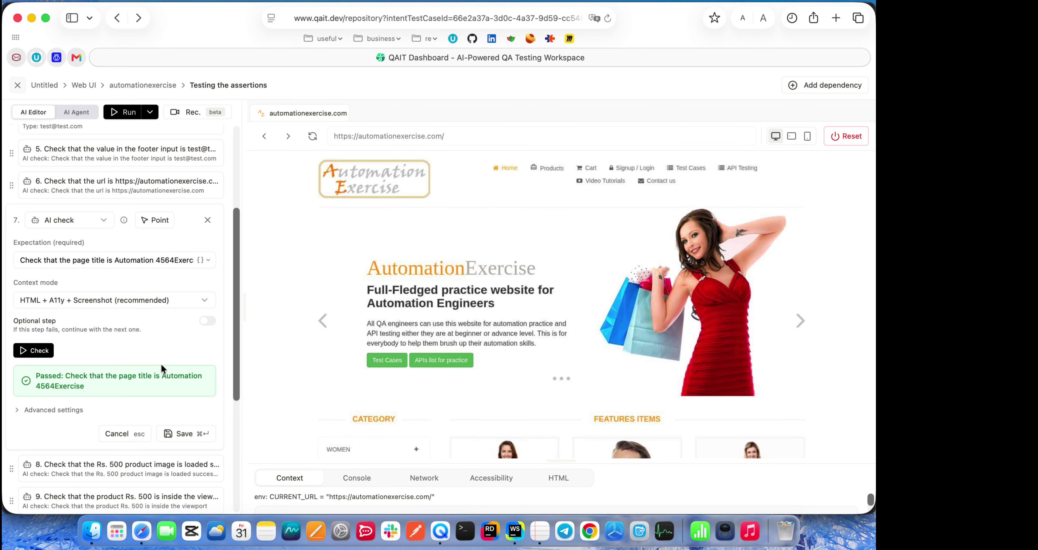
Change the seventh check's expected page title to "Automation Exercise hello world" and run the check
mouse_move(155, 258)
left_mouse_down()
mouse_move(180, 257)
mouse_move(172, 258)
left_mouse_up()
key("BackSpace")
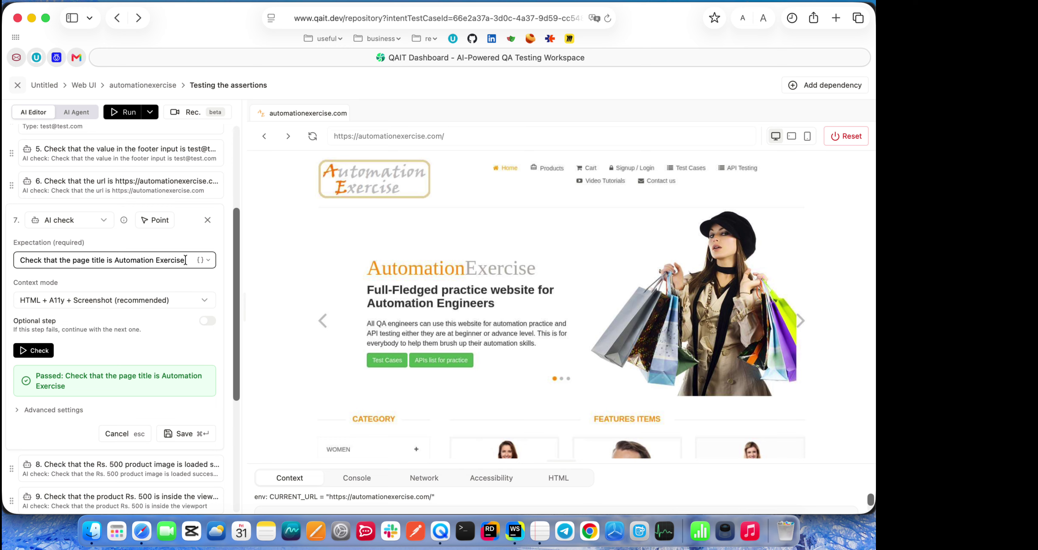
type("h")
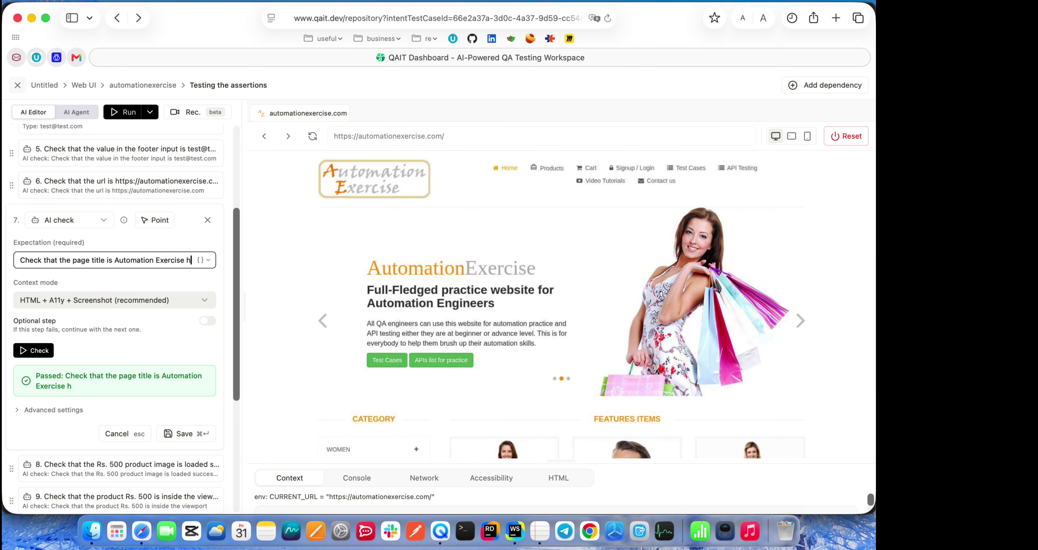
type("ello world")
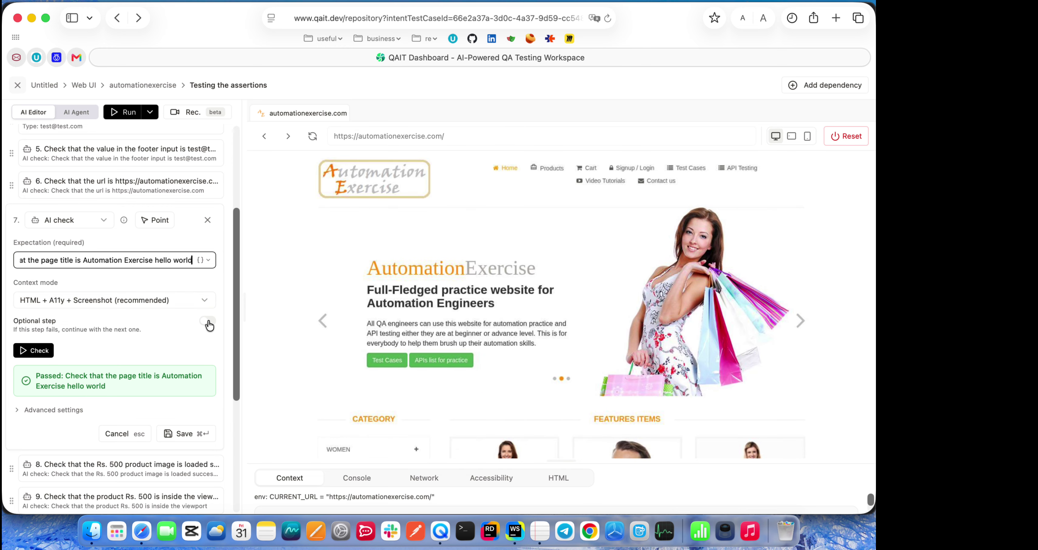
left_click(34, 350)
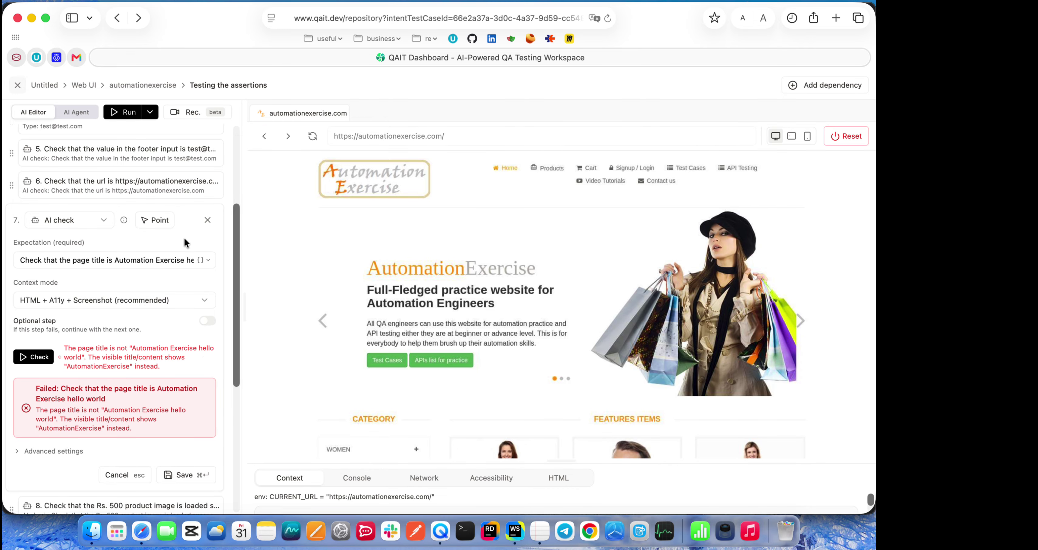
Restore the seventh check's expected page title to "Automation Exercise", run the check again and save it
left_click_drag(169, 260, 190, 258)
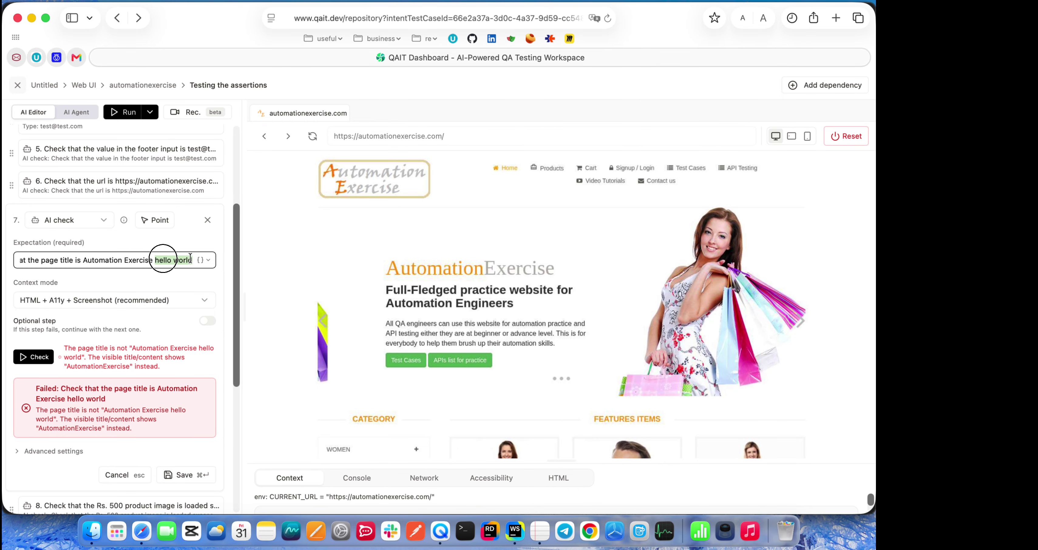
key("BackSpace")
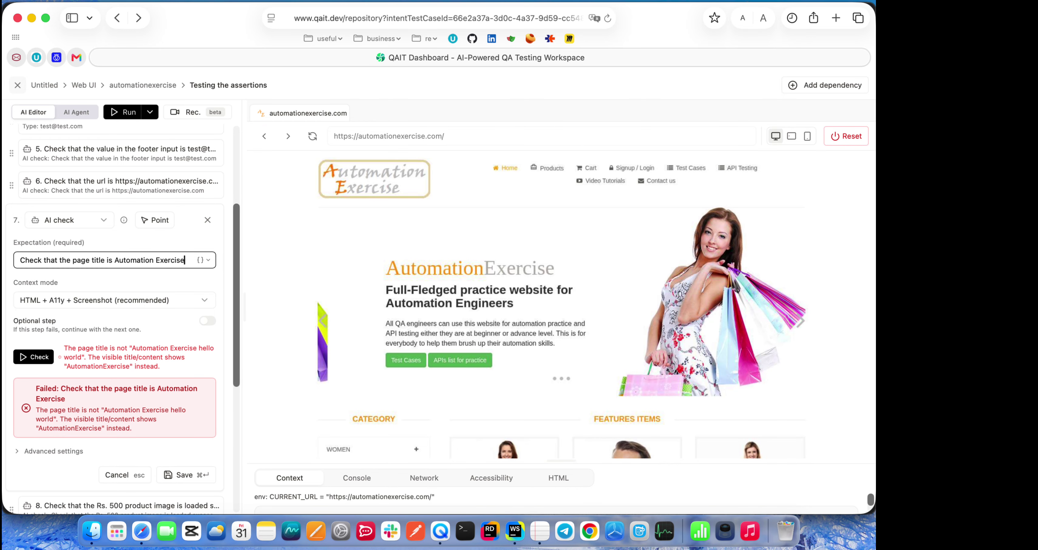
left_click(157, 260)
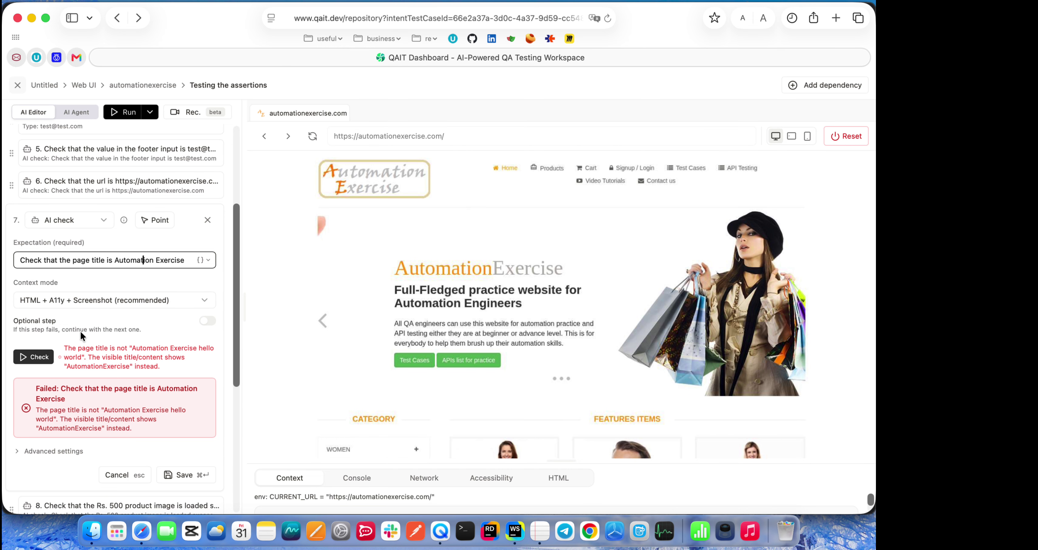
left_click(32, 358)
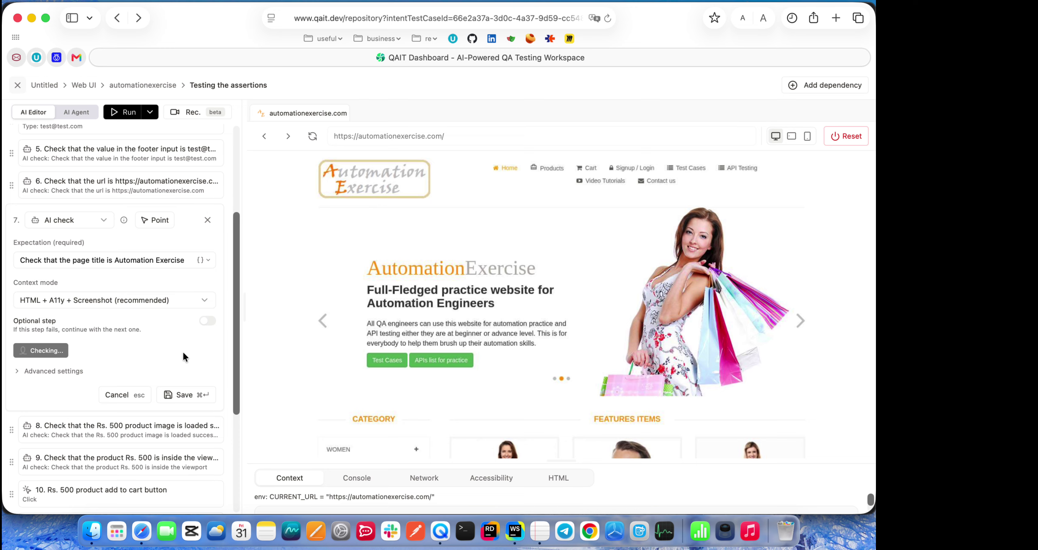
left_click(201, 434)
Open the eighth AI check for the Rs. 500 product image, run it with the featured items in view and save it
scroll(201, 383, "down", 4)
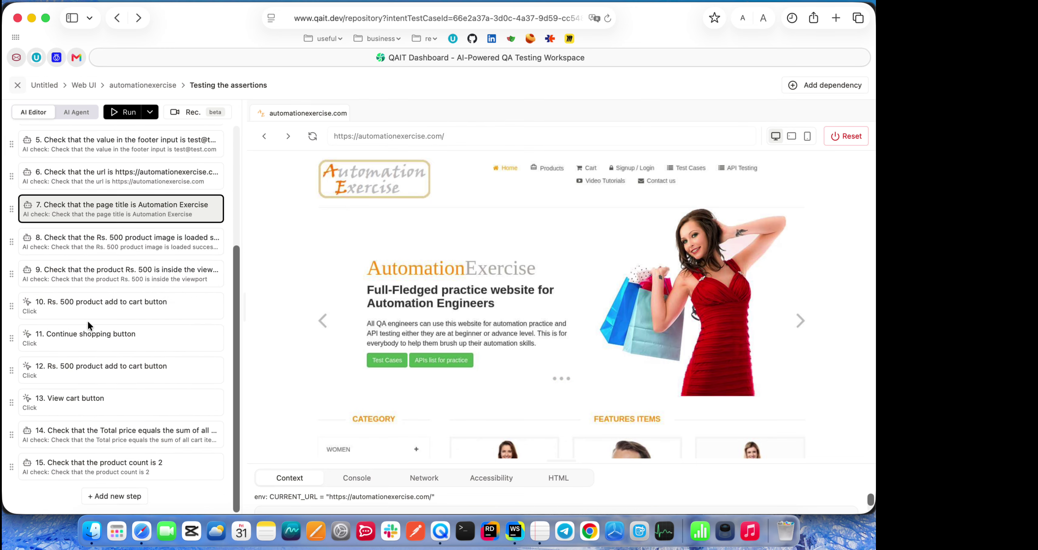
left_click(53, 246)
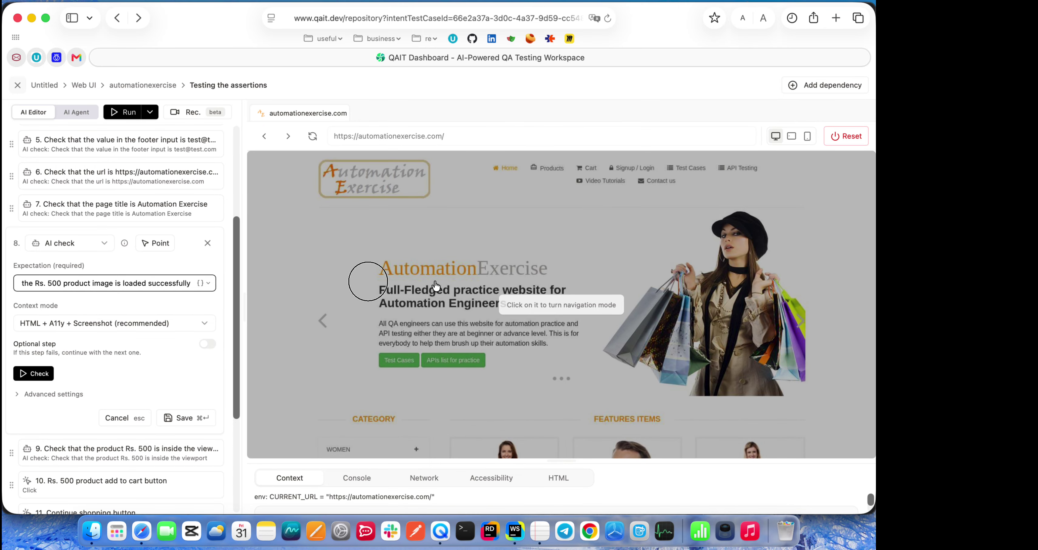
left_click(433, 280)
scroll(544, 411, "down", 6)
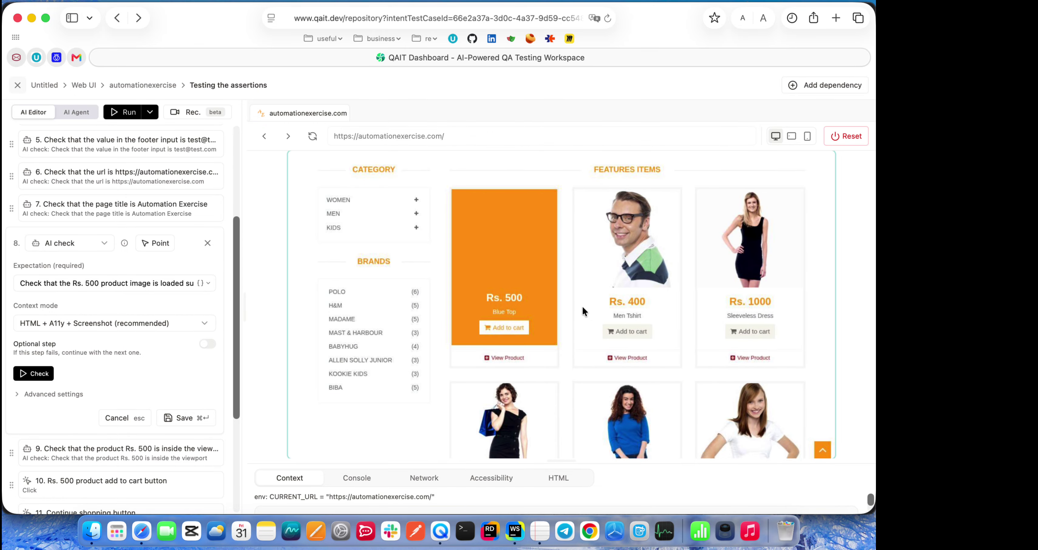
left_click(31, 374)
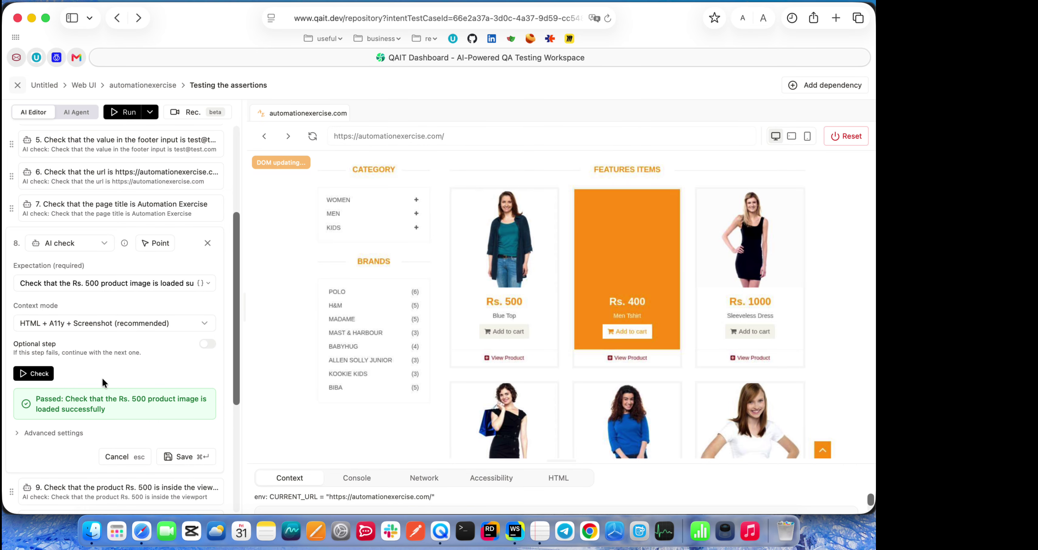
scroll(86, 342, "down", 4)
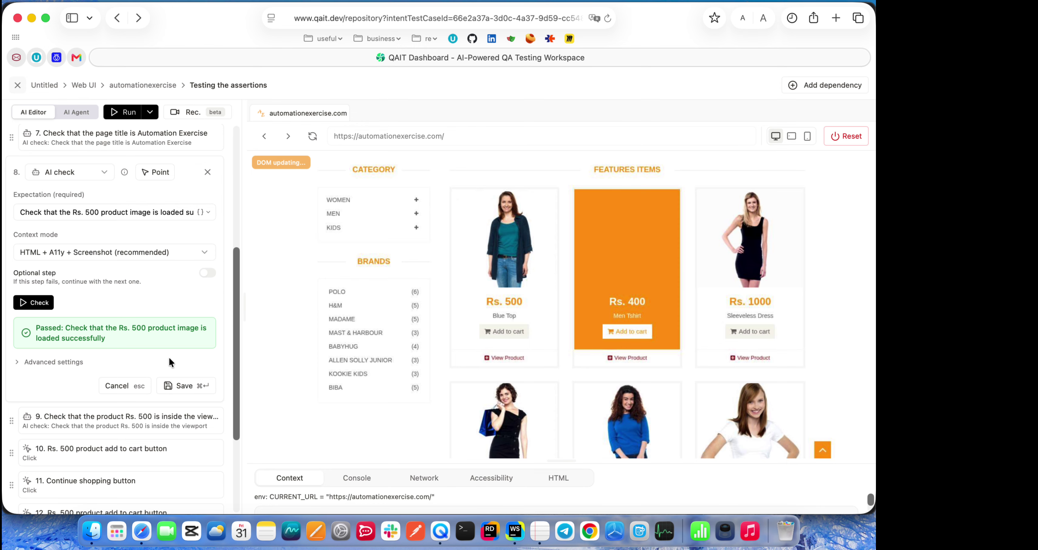
left_click(196, 385)
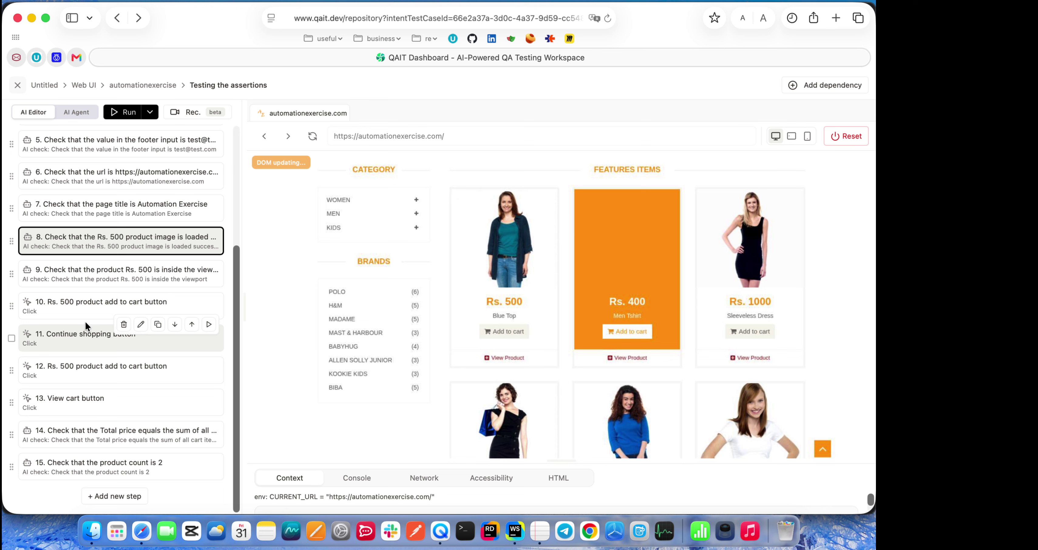
Open the ninth AI check and run its viewport expectation with the featured Rs. 500 product out of view
left_click(92, 274)
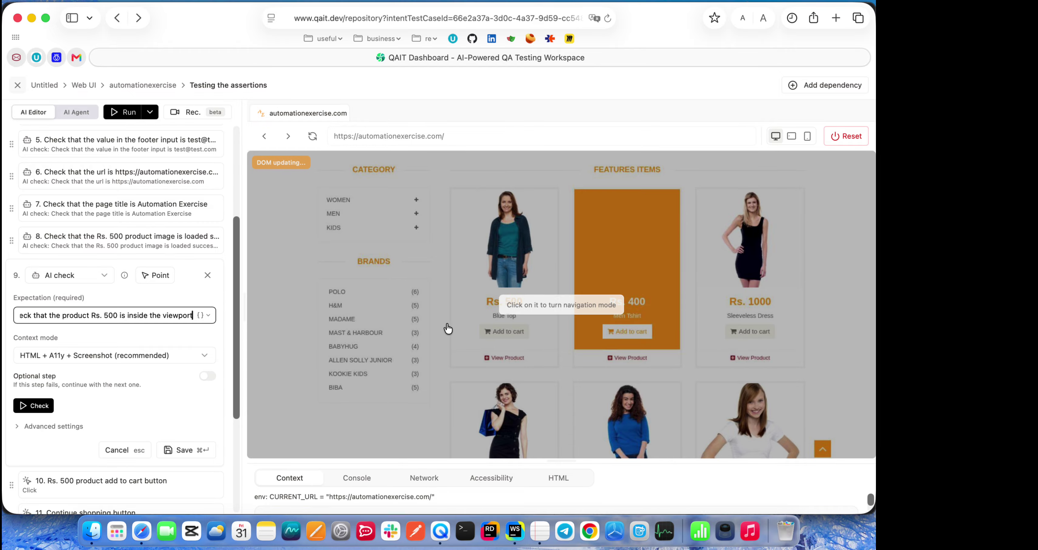
left_click(371, 318)
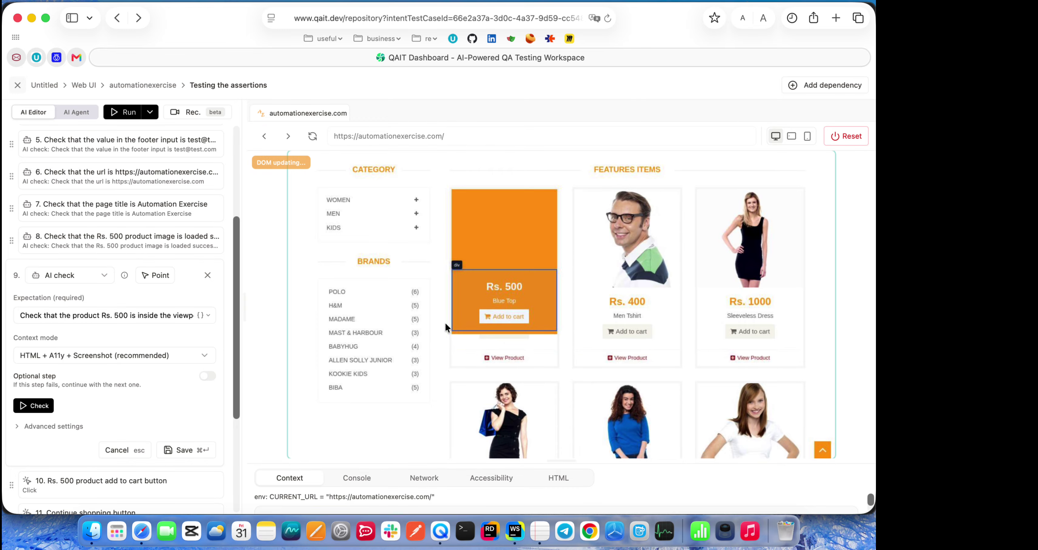
scroll(442, 351, "down", 10)
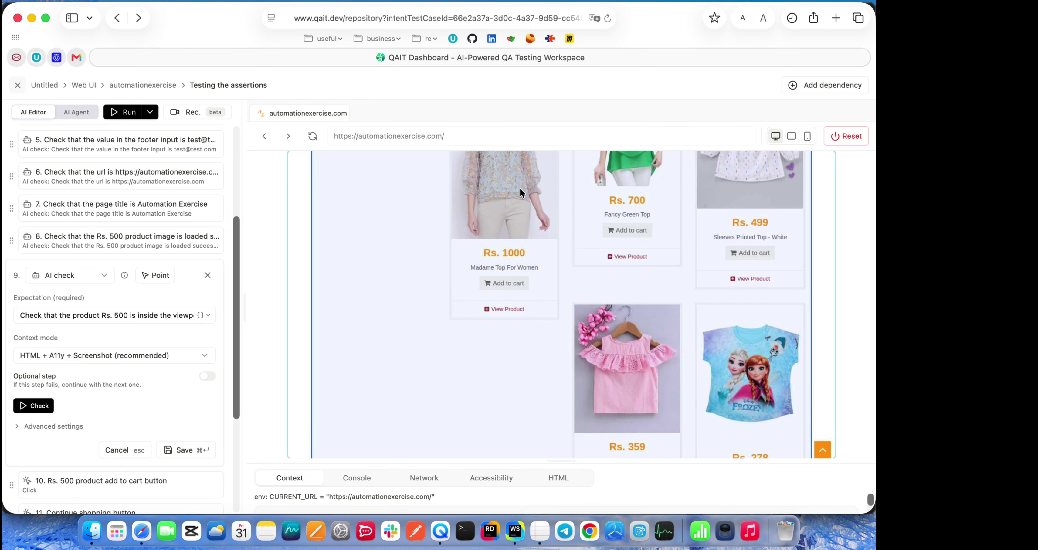
left_click(34, 407)
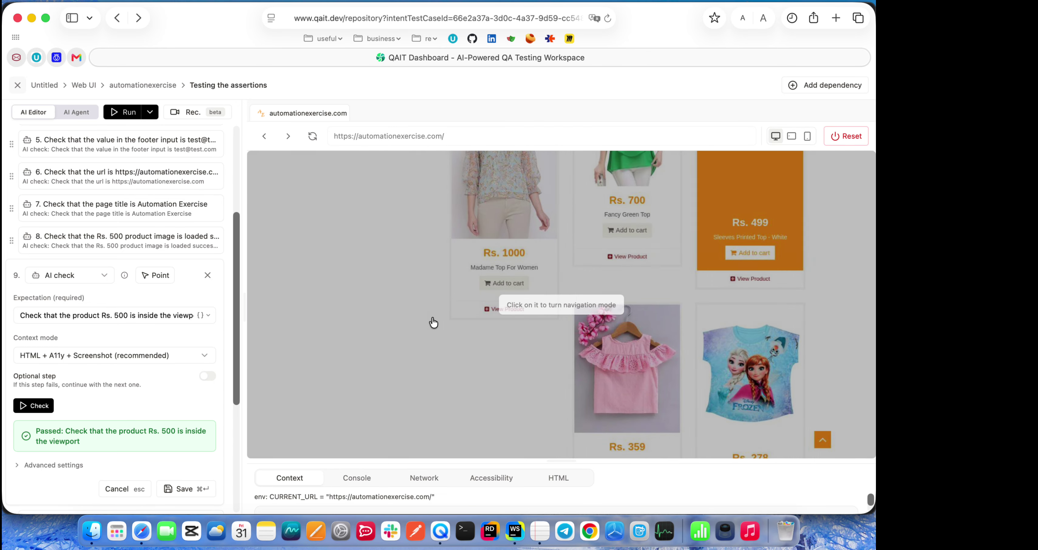
Run the ninth check again with the Rs. 679, Rs. 315 and Rs. 478 products in view instead of the Rs. 500 one
left_click(433, 322)
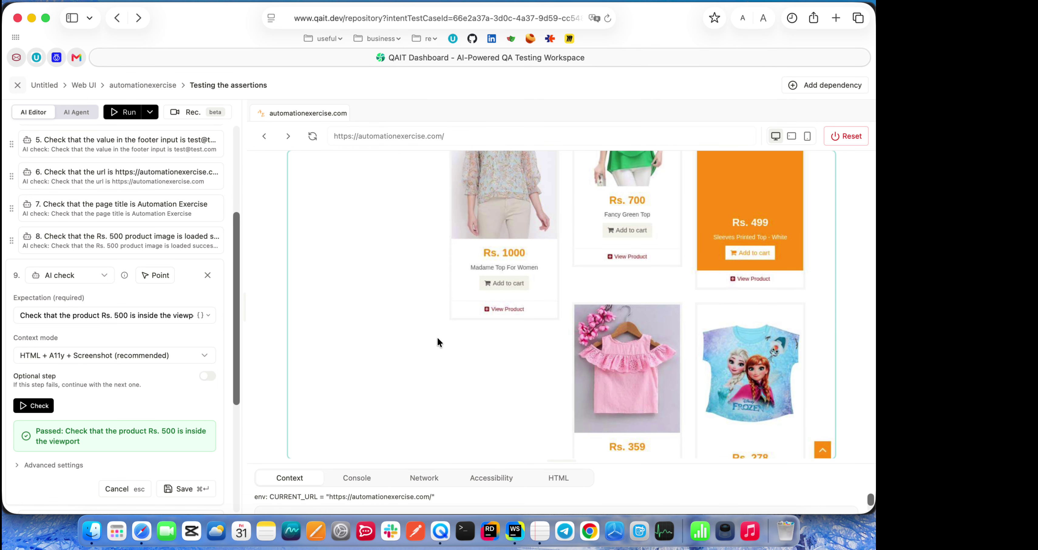
scroll(436, 339, "up", 1)
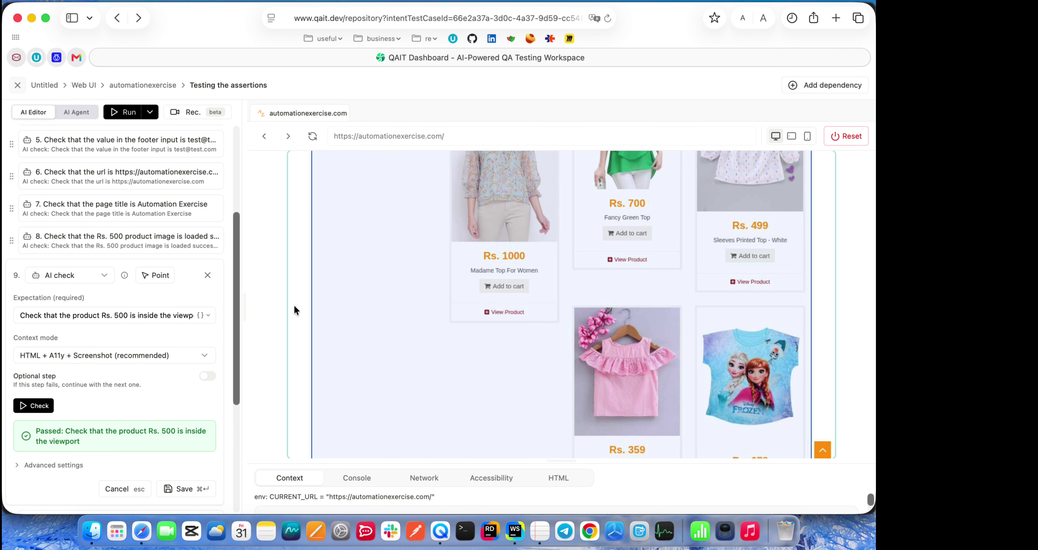
scroll(293, 305, "up", 10)
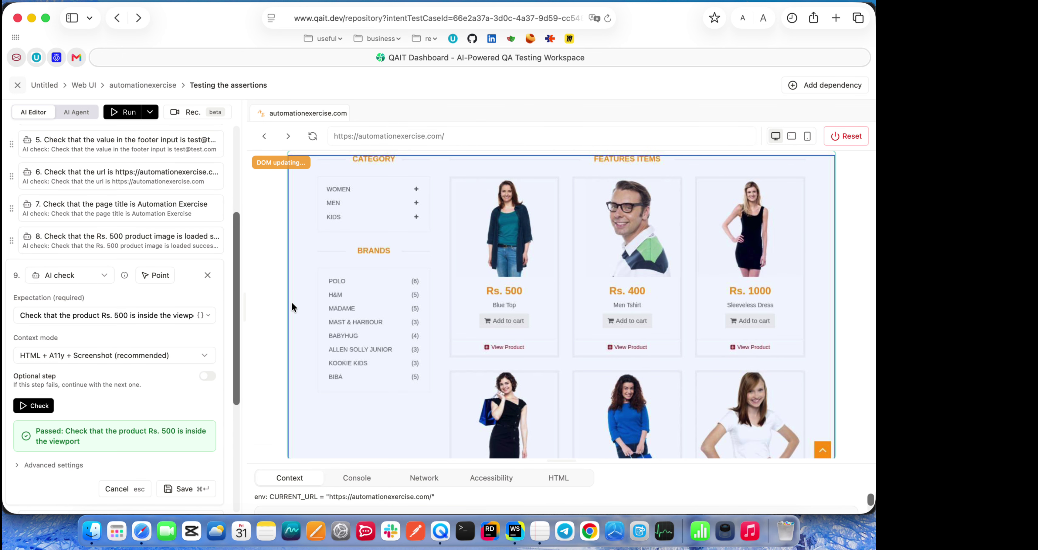
scroll(375, 355, "down", 3)
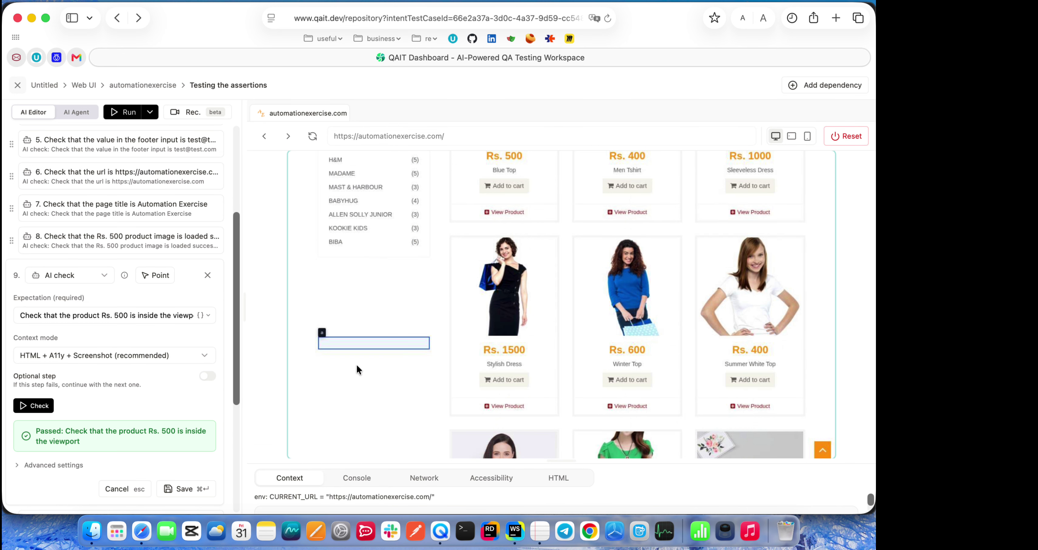
scroll(356, 363, "down", 10)
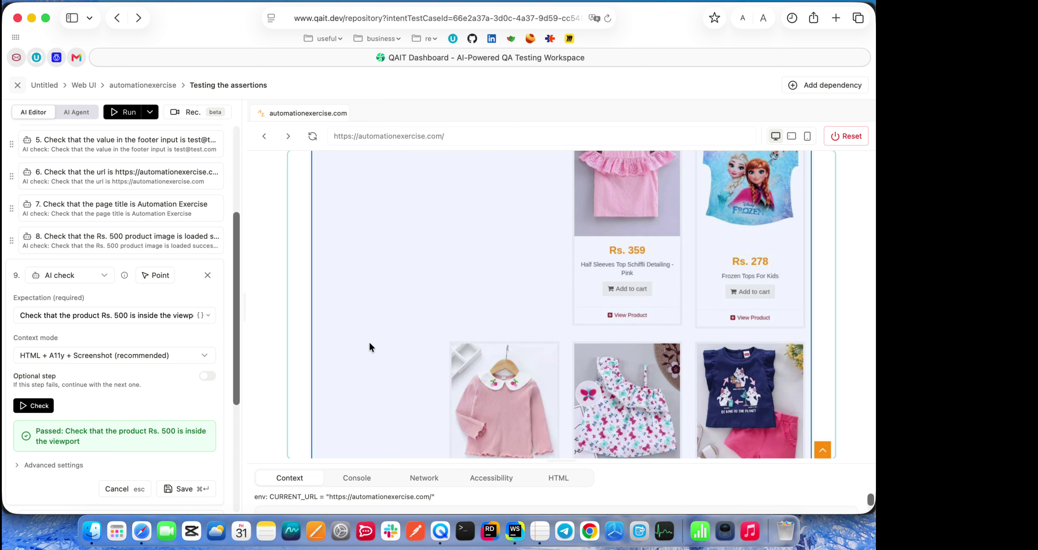
scroll(476, 361, "down", 5)
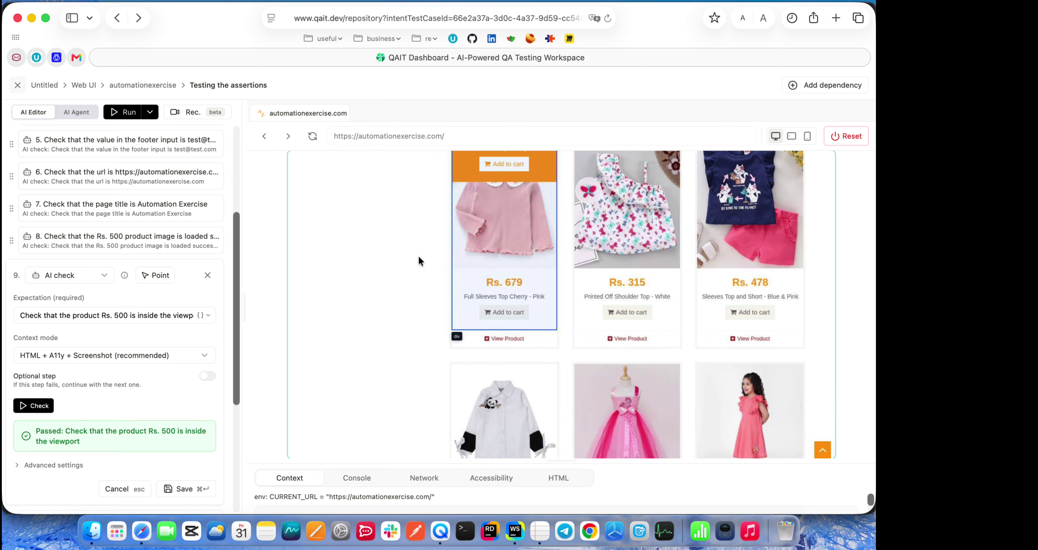
left_click(34, 405)
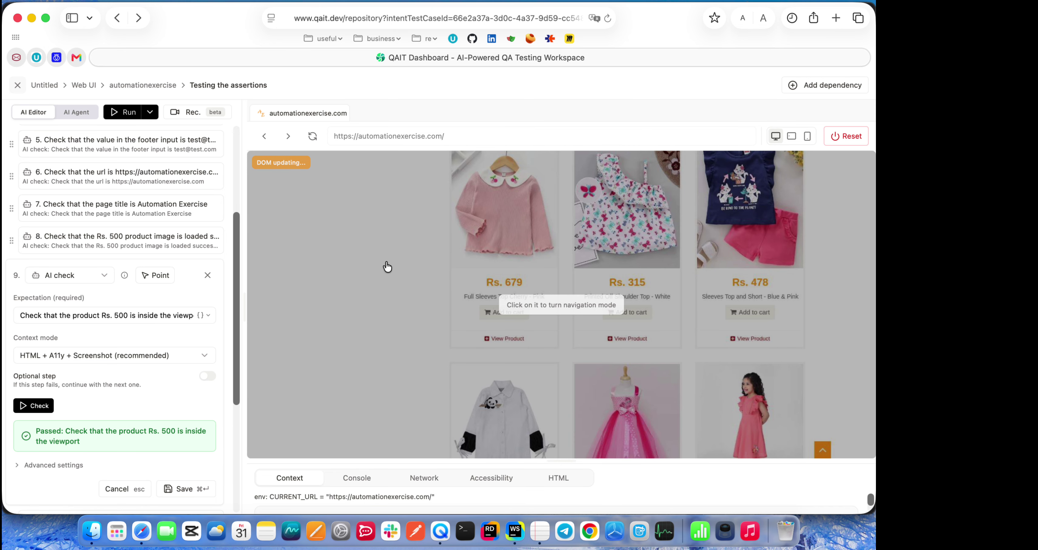
Run the ninth check again with the product carousel and Subscription footer at the end of the home page in view
left_click(356, 325)
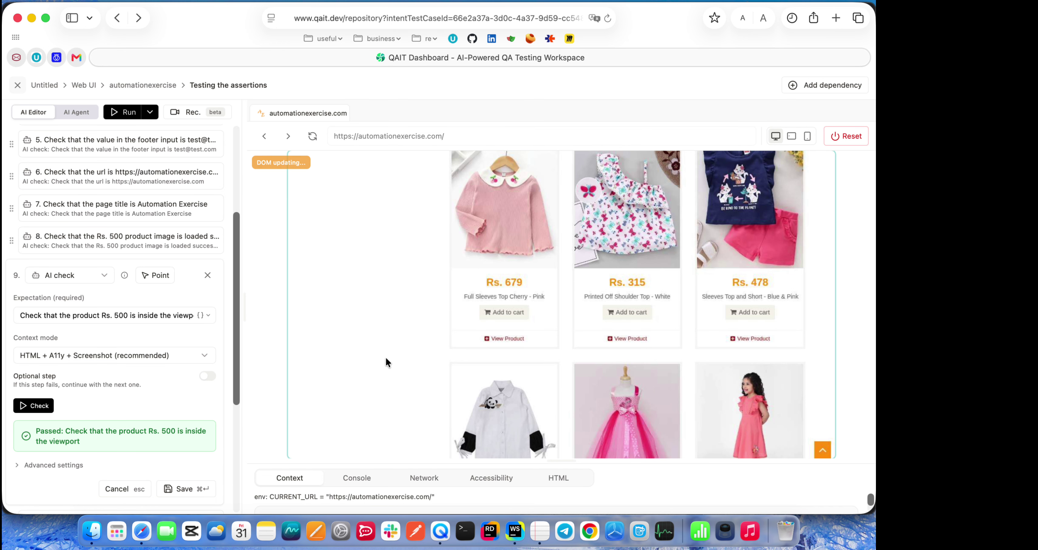
scroll(407, 405, "down", 5)
scroll(406, 409, "down", 10)
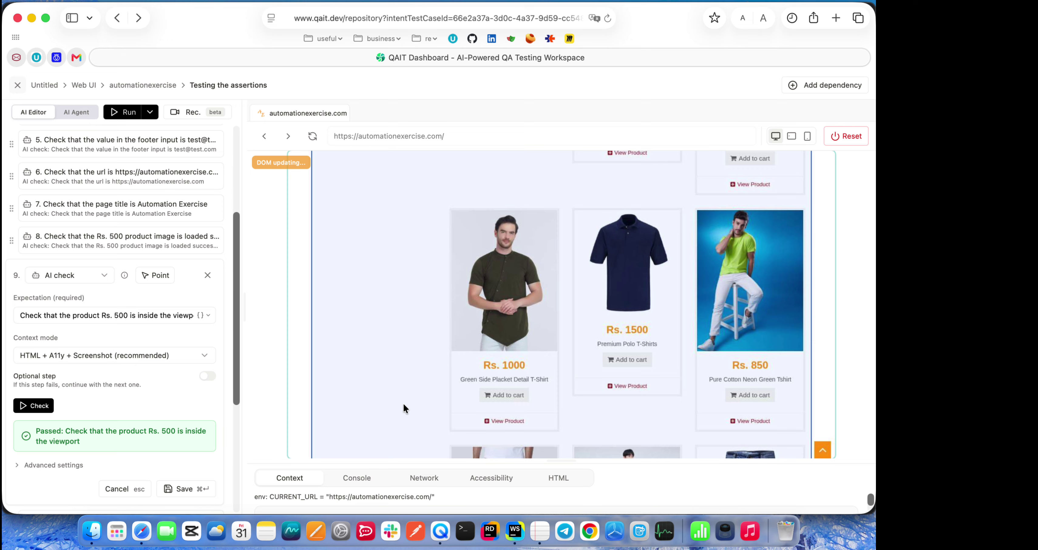
scroll(389, 378, "down", 10)
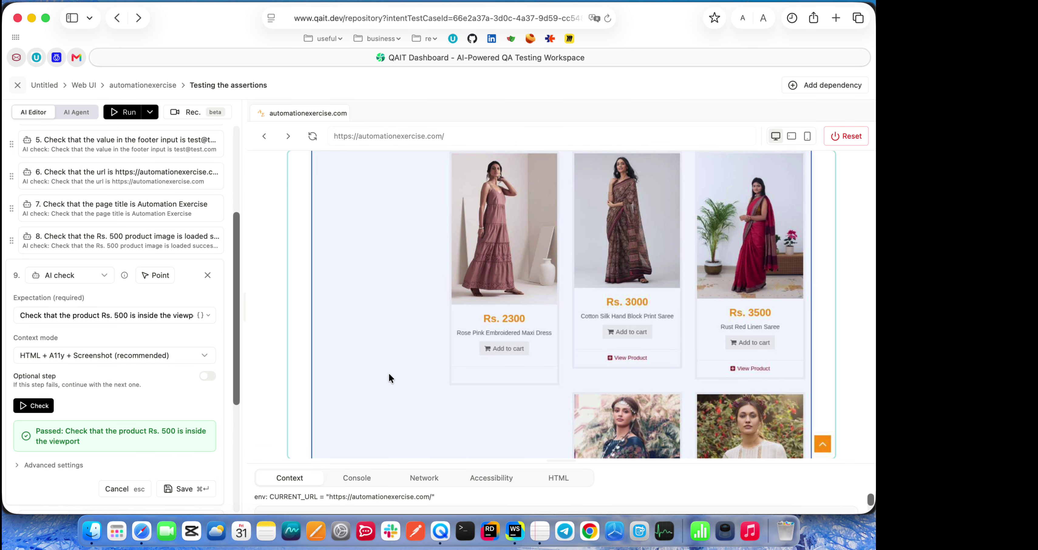
left_click(35, 407)
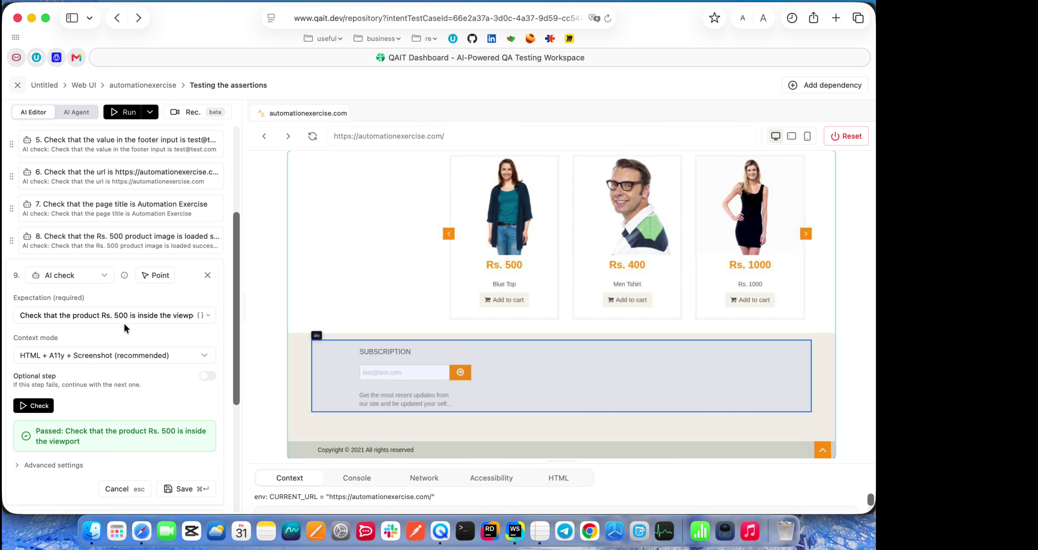
left_click(28, 406)
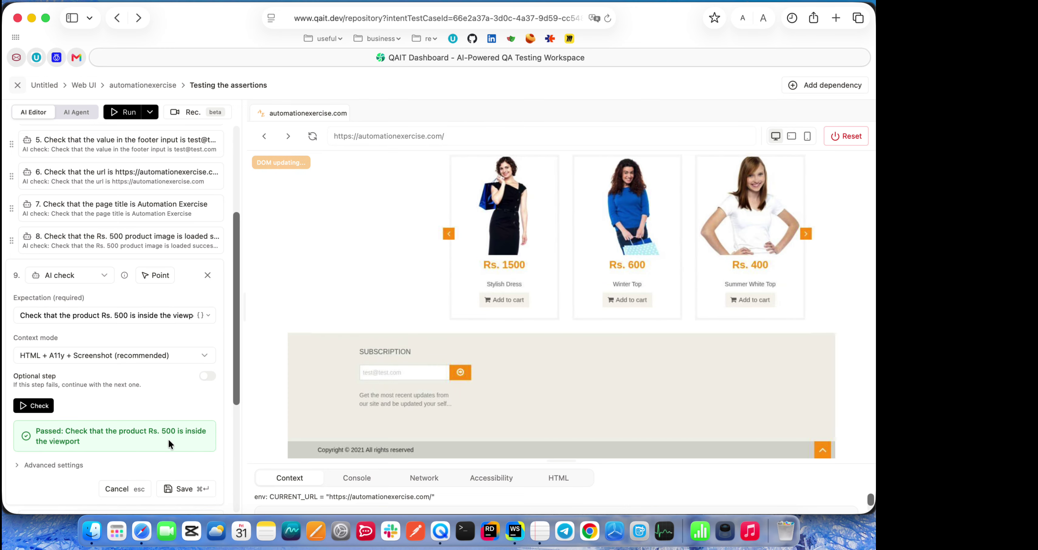
mouse_move(833, 354)
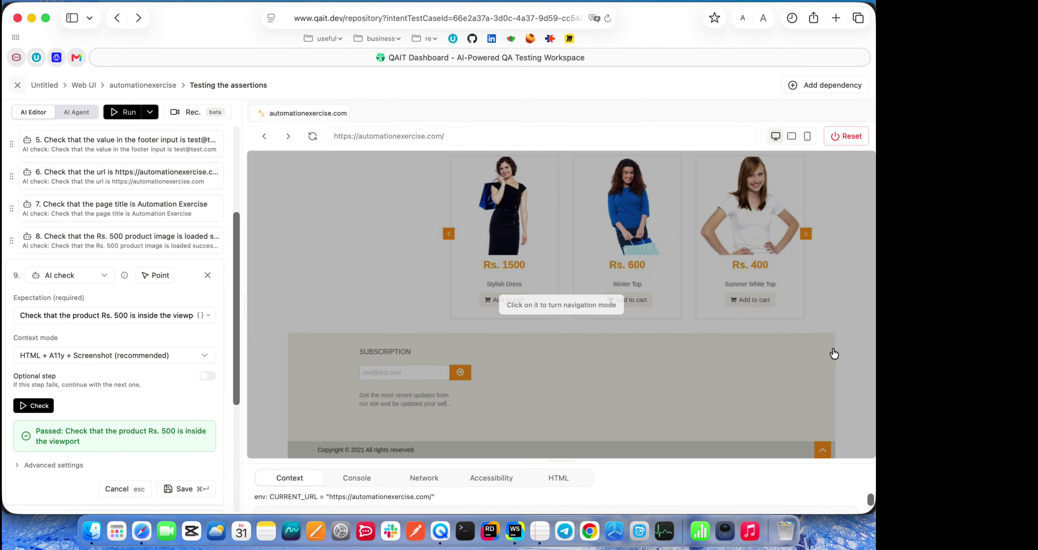
Enable navigation in the page preview, bring the Rs. 2300, Rs. 3000 and Rs. 3500 products into view, and save the ninth AI check
left_click(383, 276)
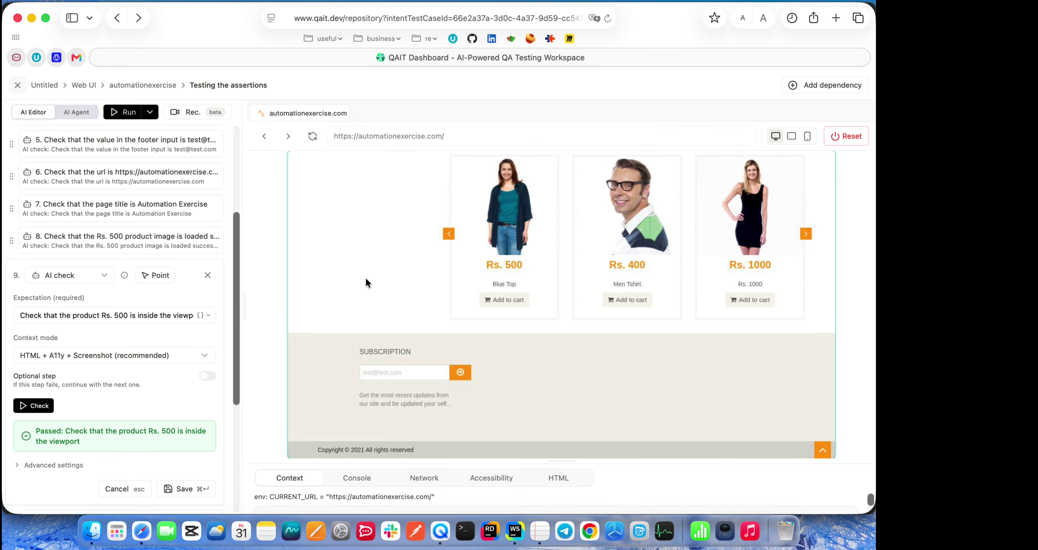
scroll(644, 265, "up", 10)
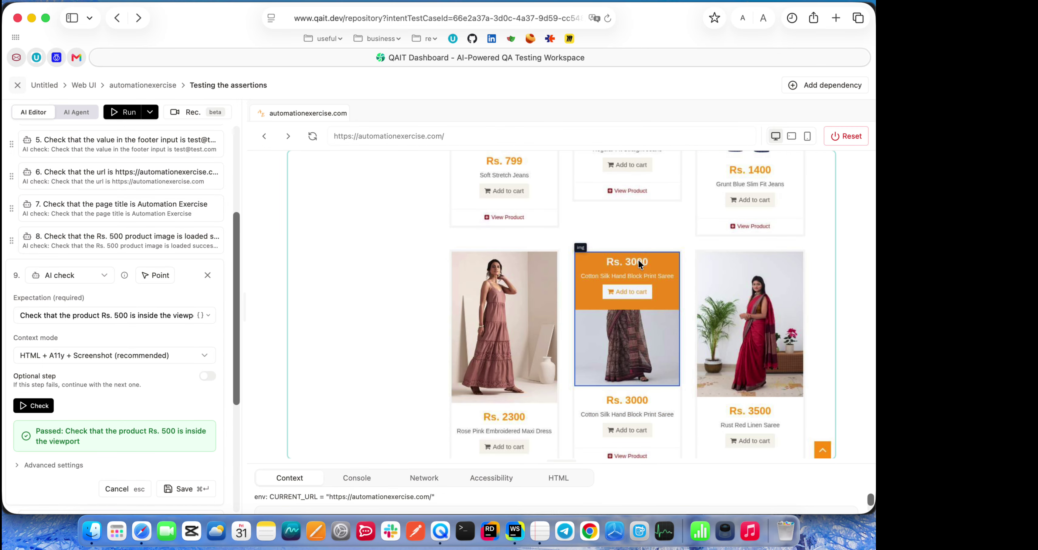
scroll(75, 348, "down", 3)
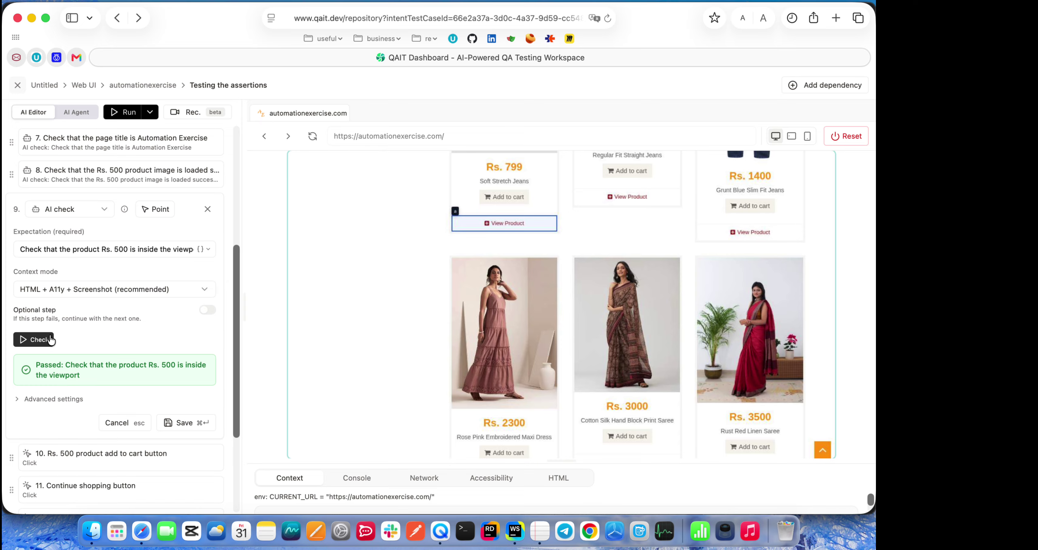
left_click(206, 431)
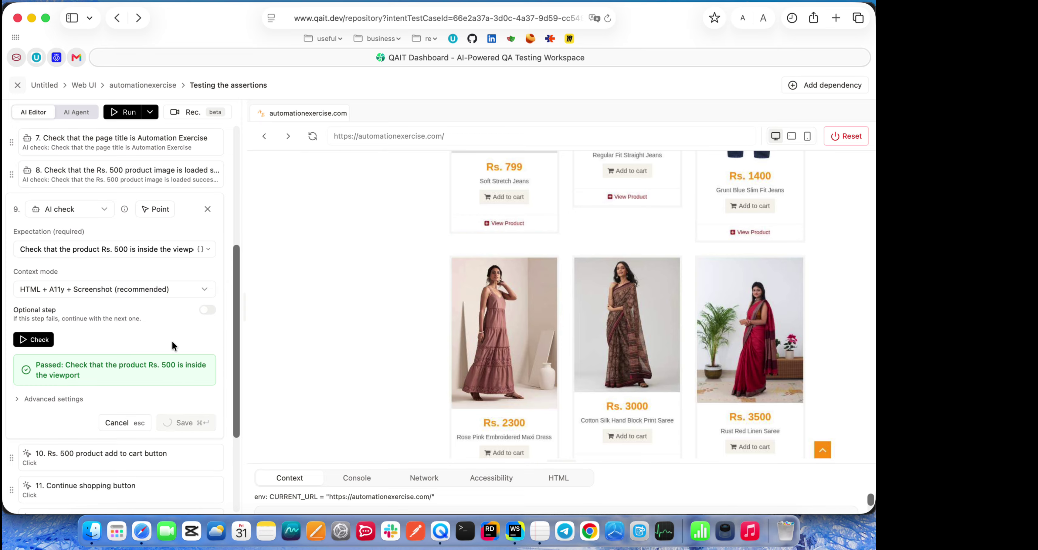
mouse_move(133, 479)
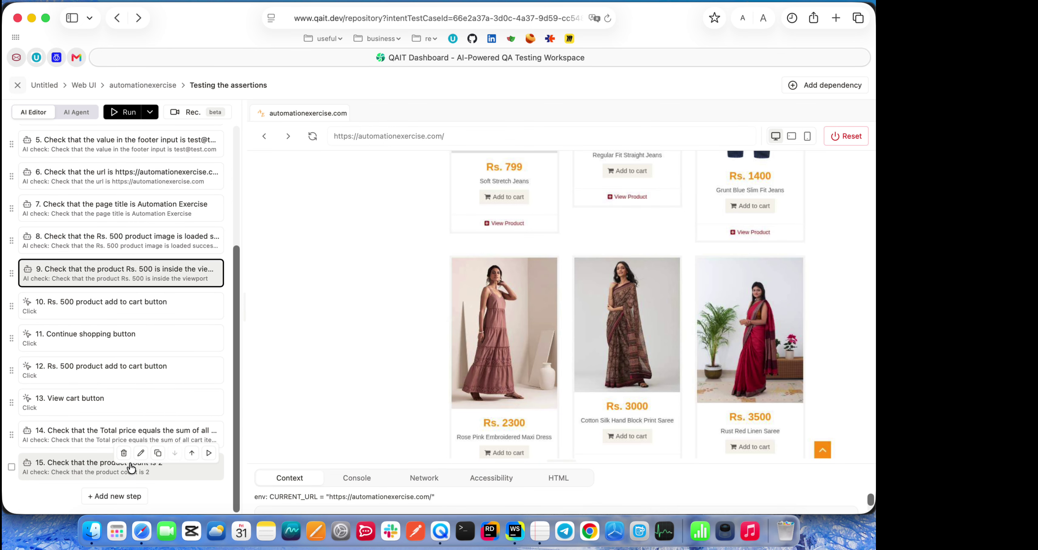
Open the tenth step for the Rs. 500 add-to-cart button, run it from the start of the home page and save it
left_click(79, 304)
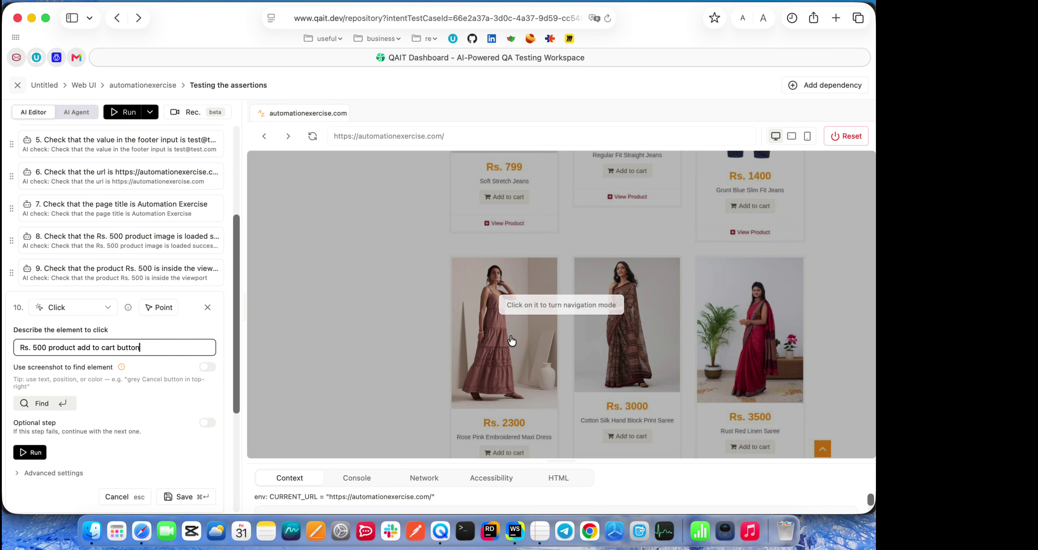
left_click(341, 272)
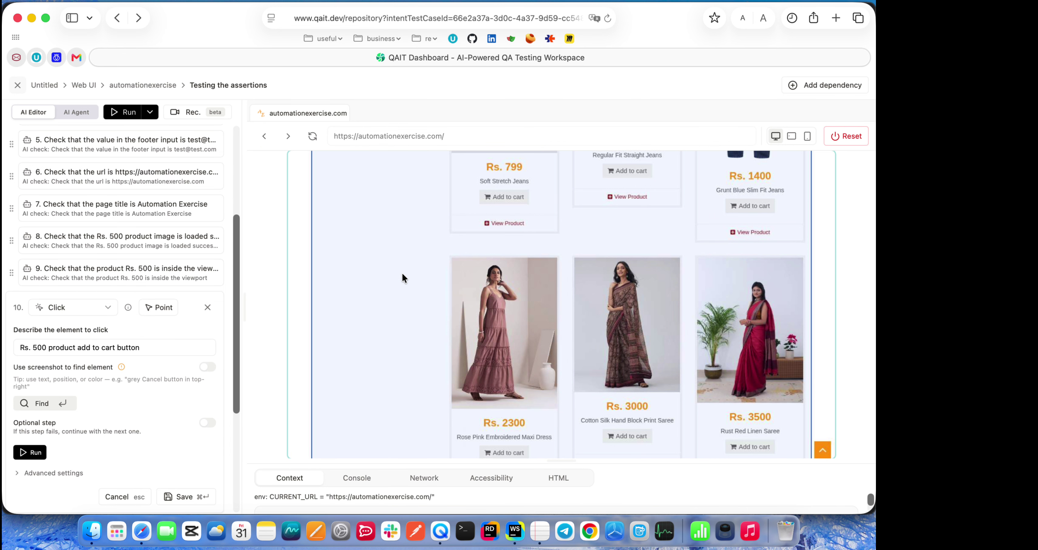
scroll(437, 280, "down", 10)
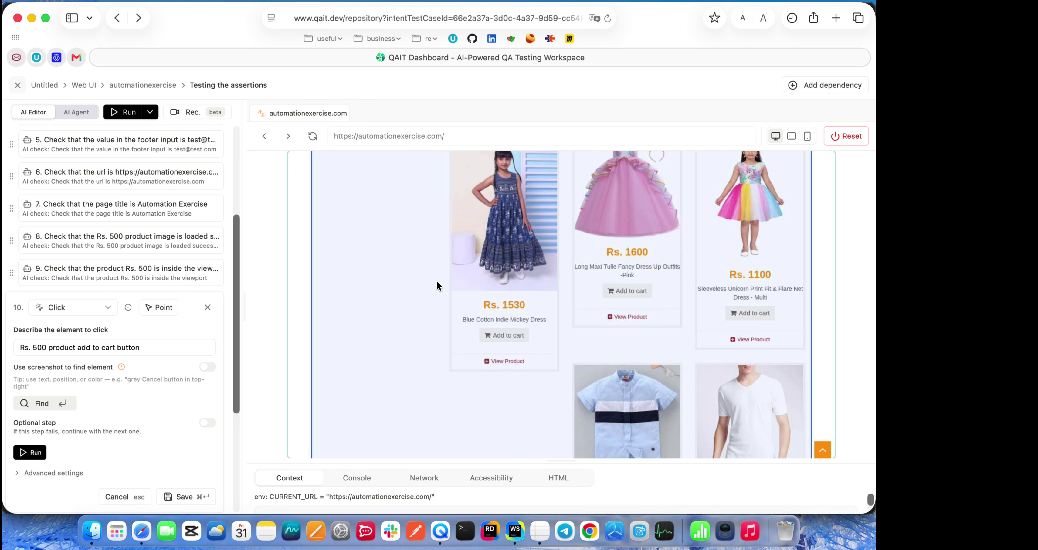
scroll(436, 280, "up", 20)
left_click(34, 452)
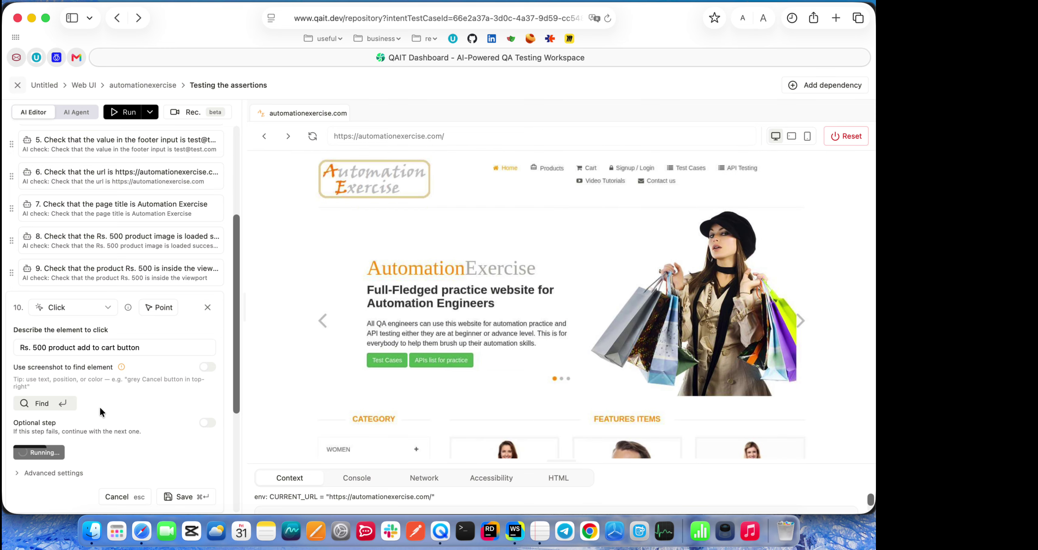
scroll(120, 407, "down", 3)
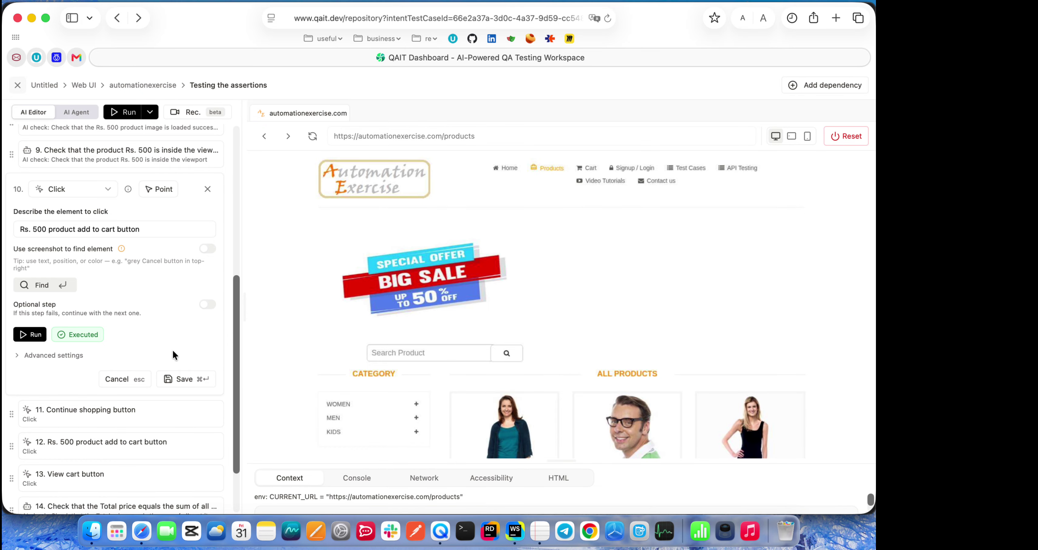
left_click(189, 380)
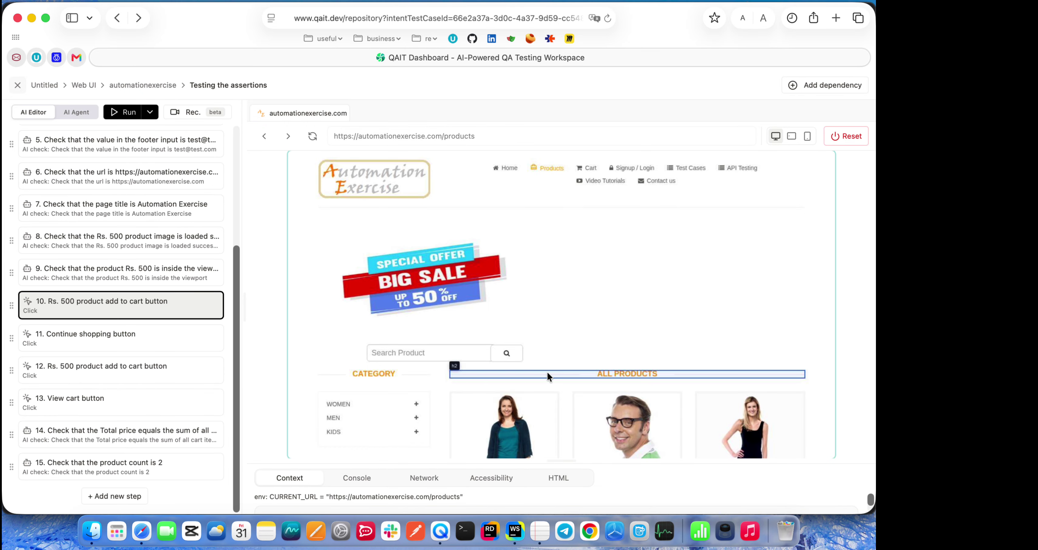
Run the tenth step again with the Rs. 500 product in view on the products page, and read through its execution details
scroll(546, 372, "down", 5)
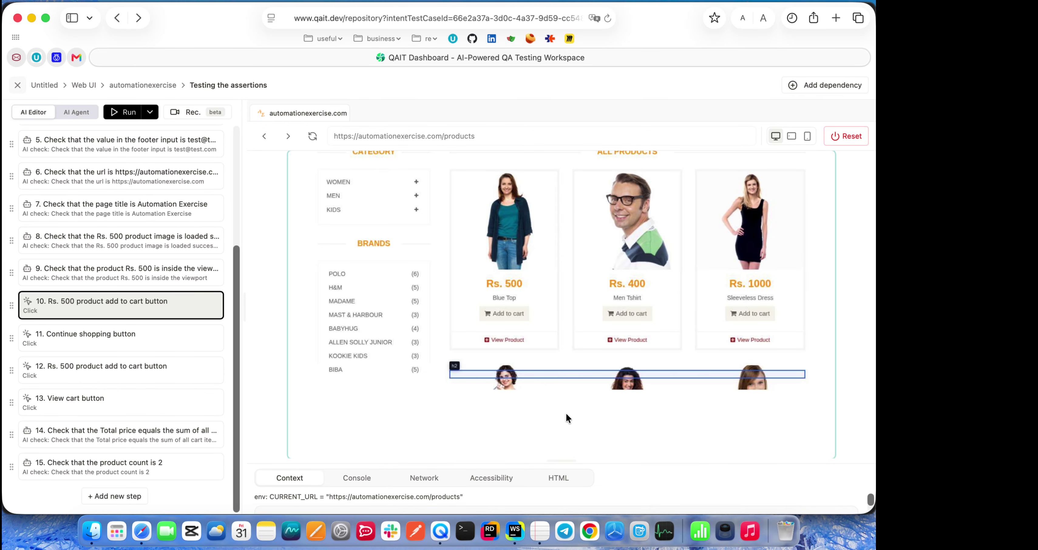
left_click(86, 274)
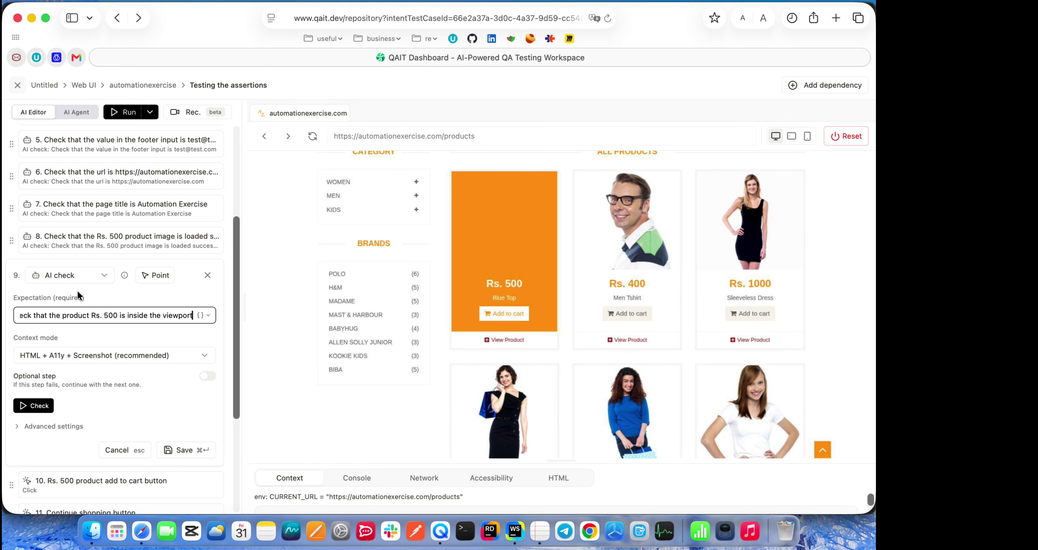
scroll(121, 283, "down", 5)
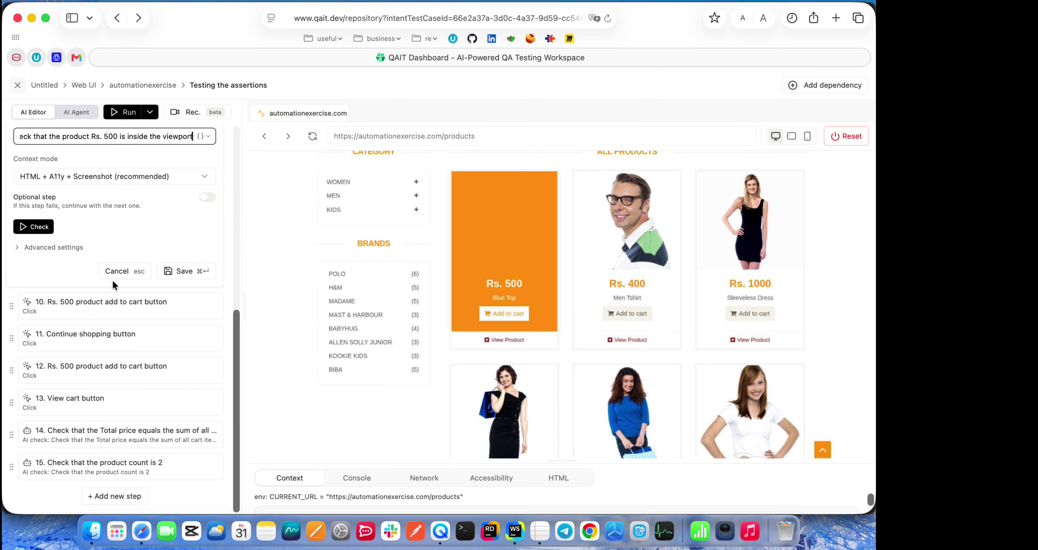
left_click(93, 303)
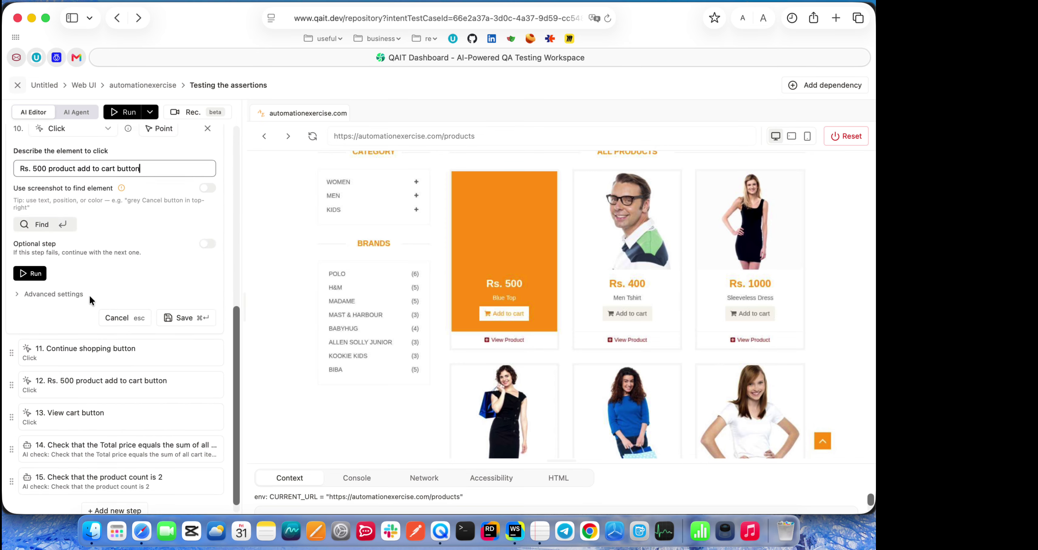
left_click(22, 275)
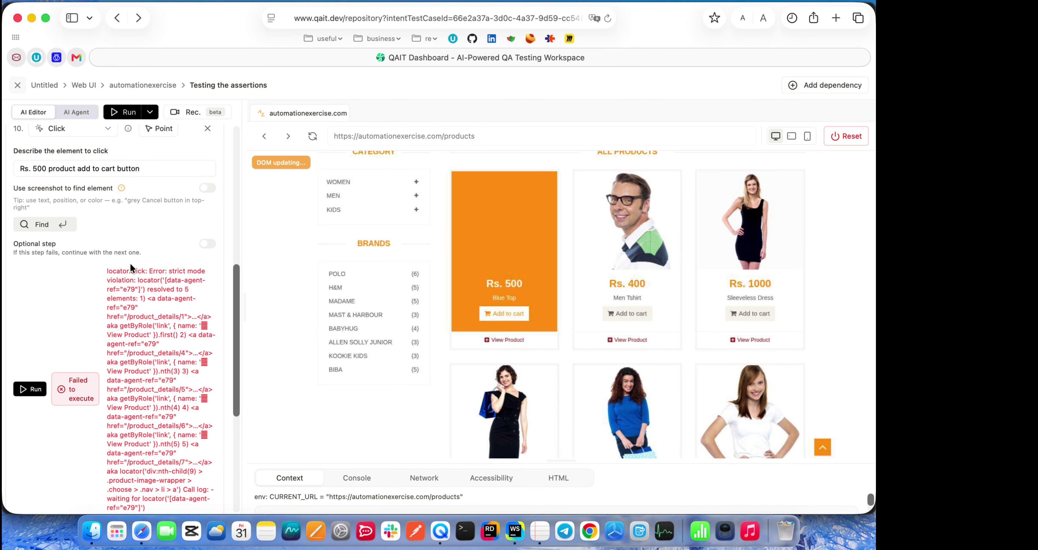
scroll(121, 290, "down", 3)
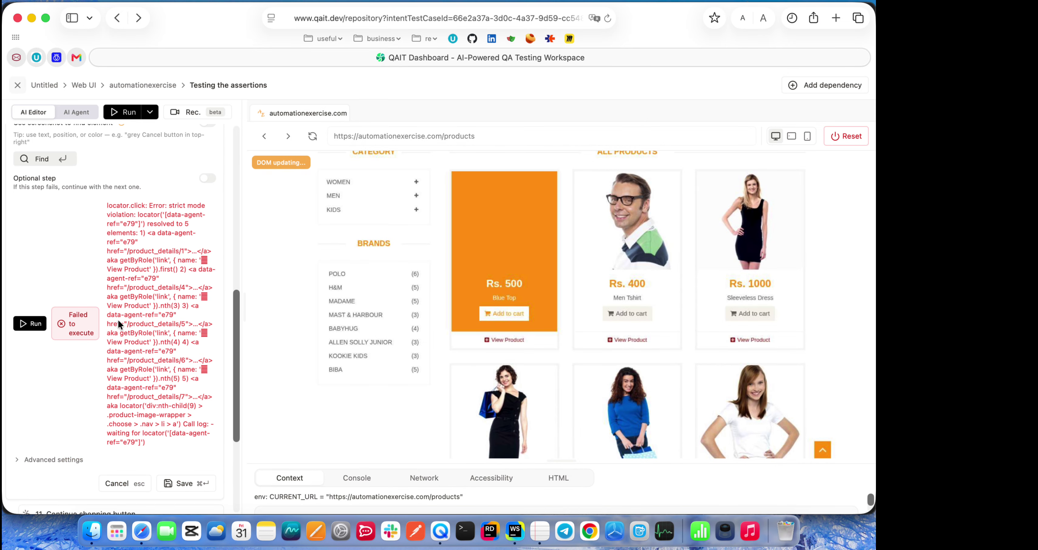
scroll(69, 226, "up", 1)
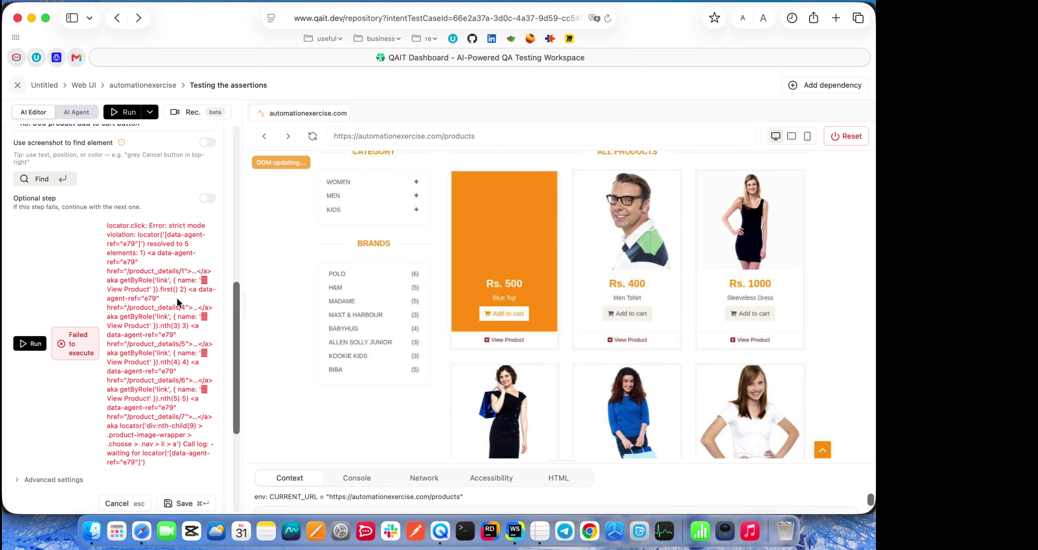
scroll(109, 212, "up", 1)
scroll(107, 215, "up", 1)
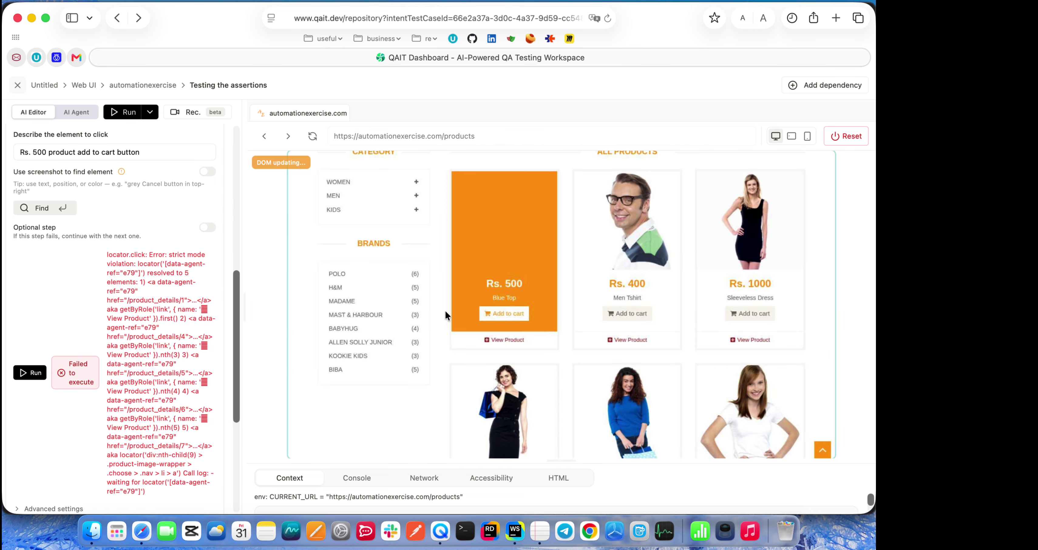
Retry the tenth step on the products page and examine the explanation given for the chosen element
left_click(30, 372)
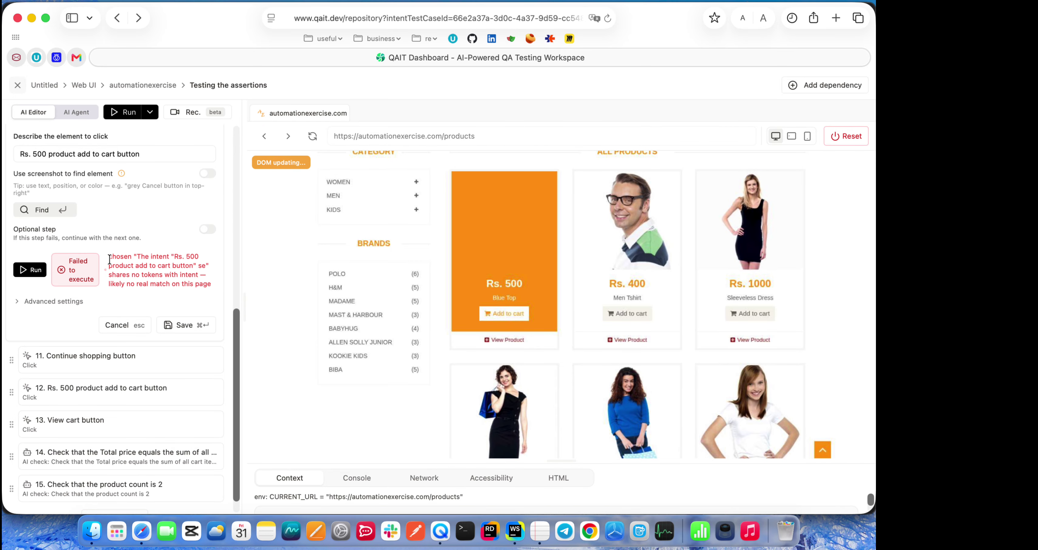
left_click_drag(110, 259, 211, 284)
left_click(134, 262)
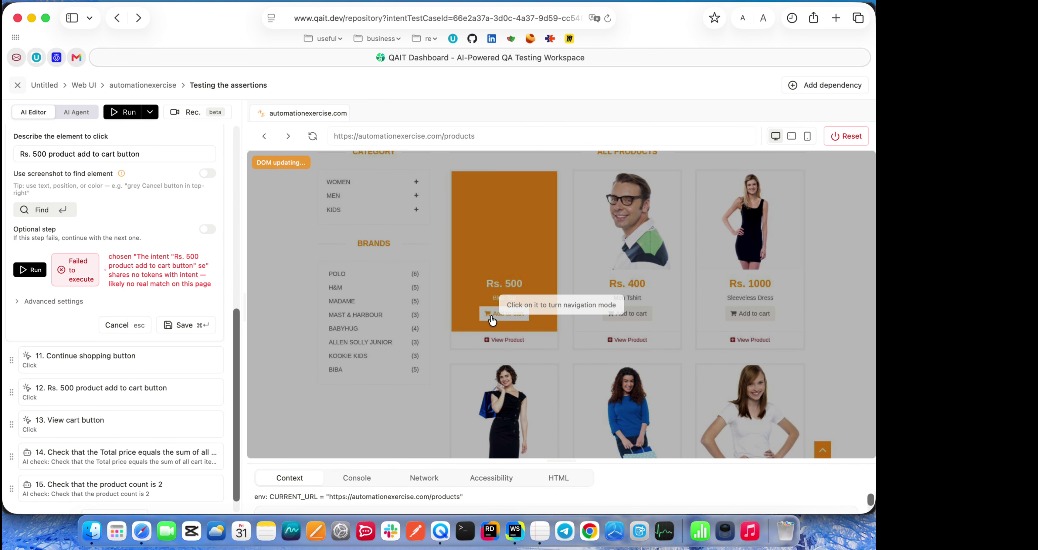
Add the Rs. 500 Blue Top to the cart manually in the page preview and continue shopping
left_click(491, 319)
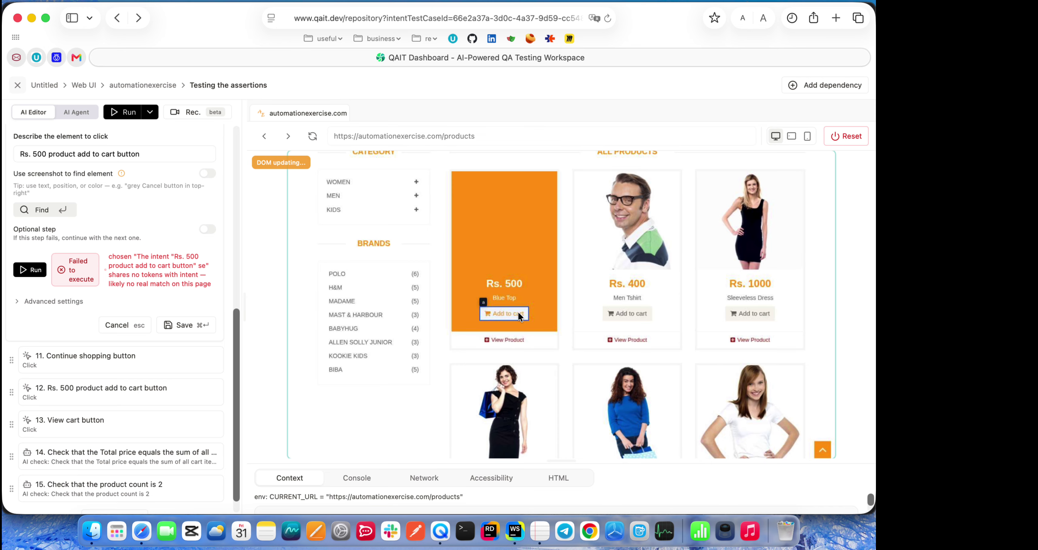
left_click(508, 313)
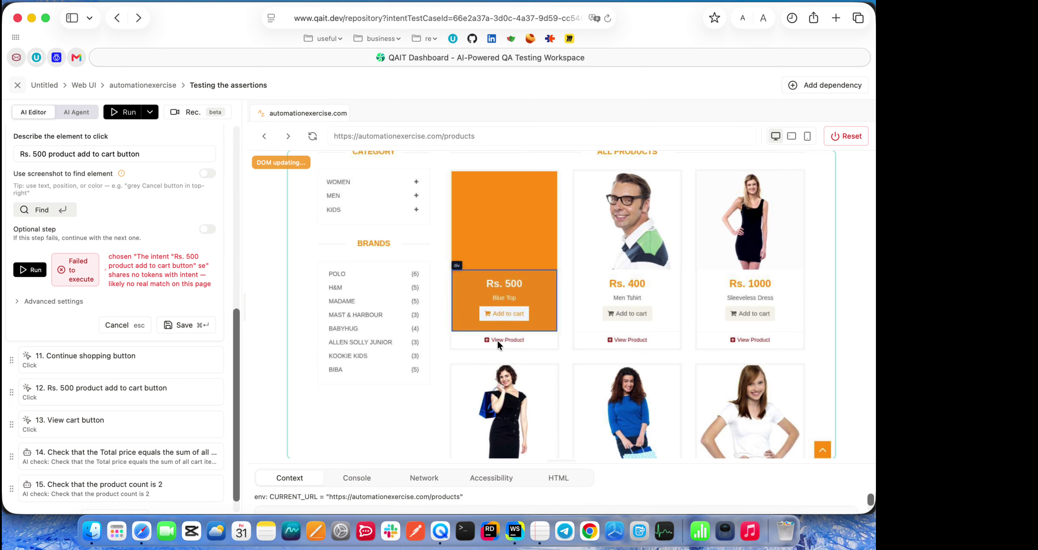
left_click(576, 296)
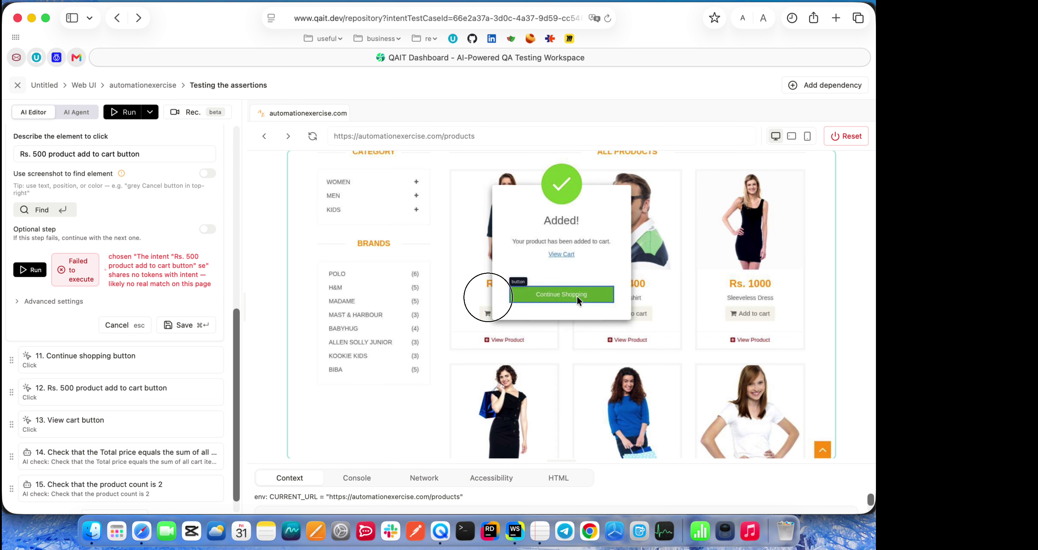
Open the eleventh step for the Continue shopping button, then the twelfth for the Rs. 500 add-to-cart button, and save the twelfth
left_click(79, 359)
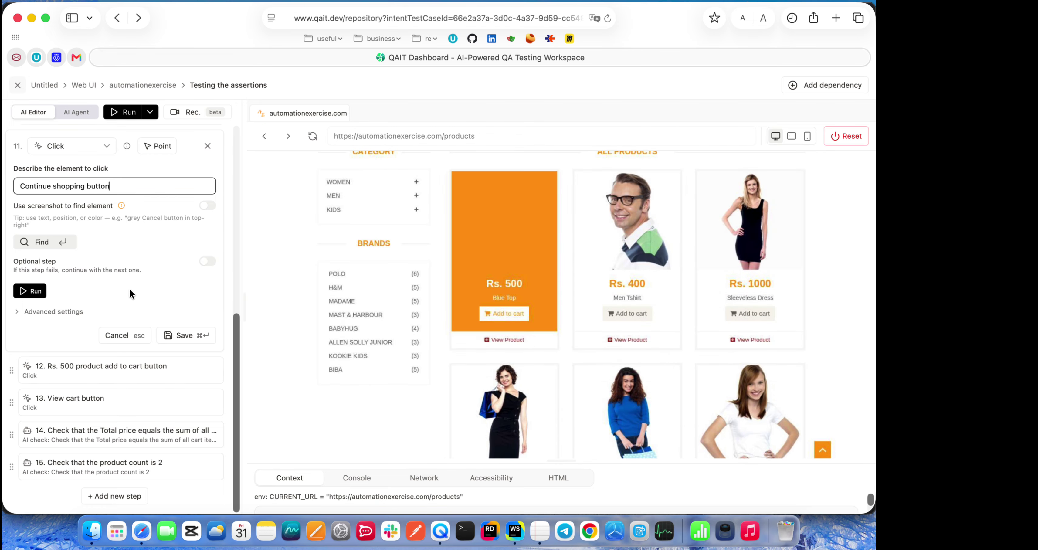
left_click(74, 369)
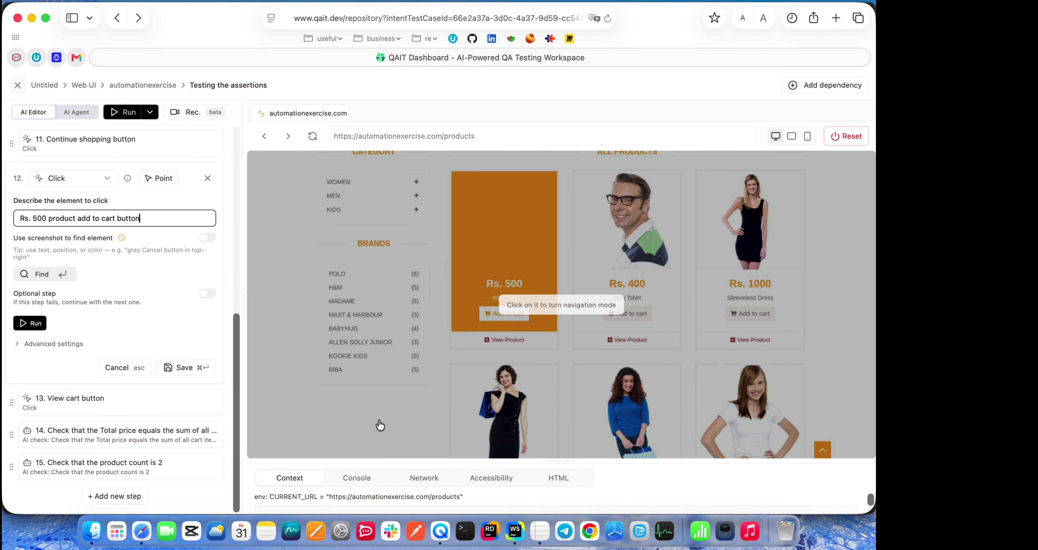
left_click(433, 400)
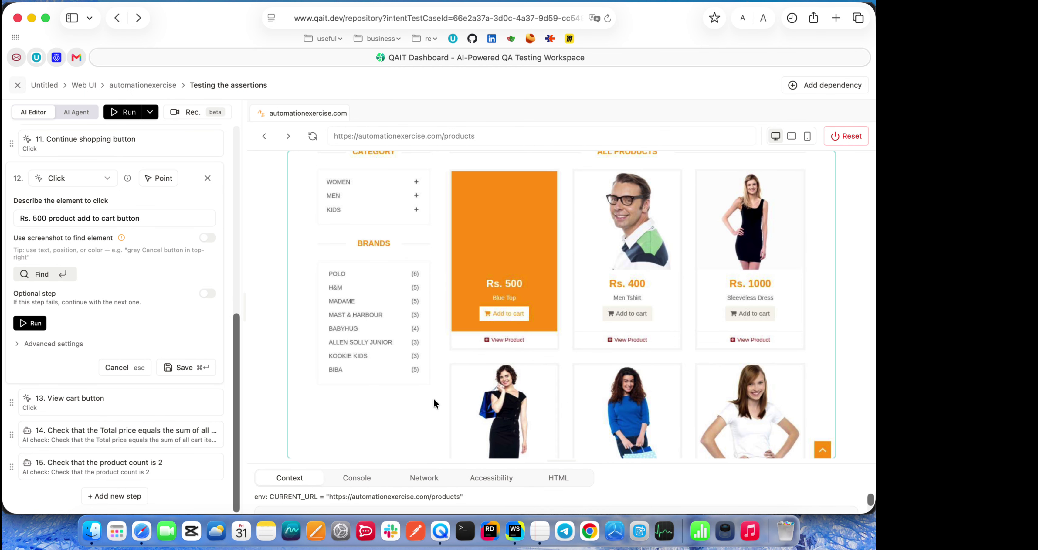
left_click(185, 369)
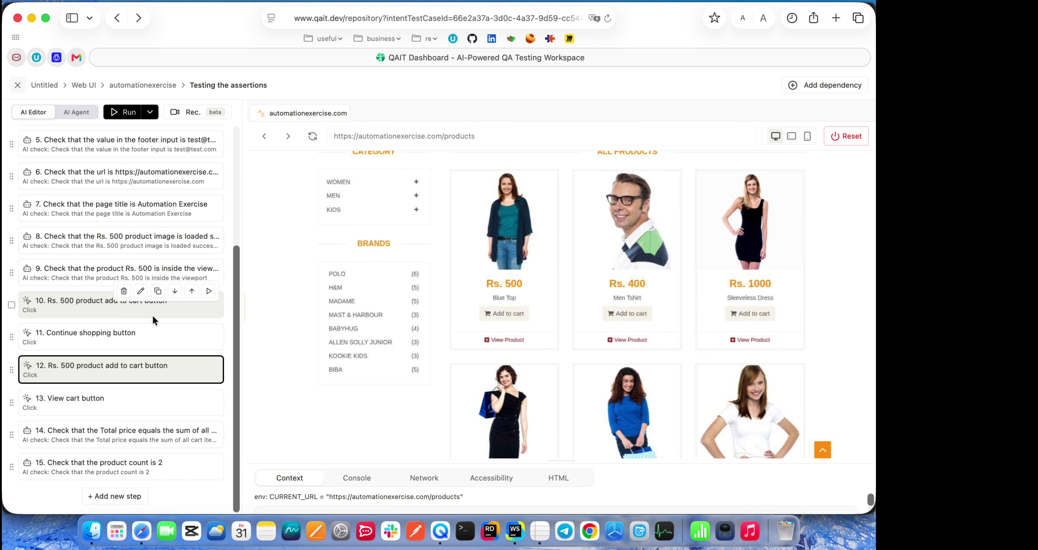
Reopen the twelfth step, run it for the Rs. 500 add-to-cart button and examine its execution message
left_click(136, 377)
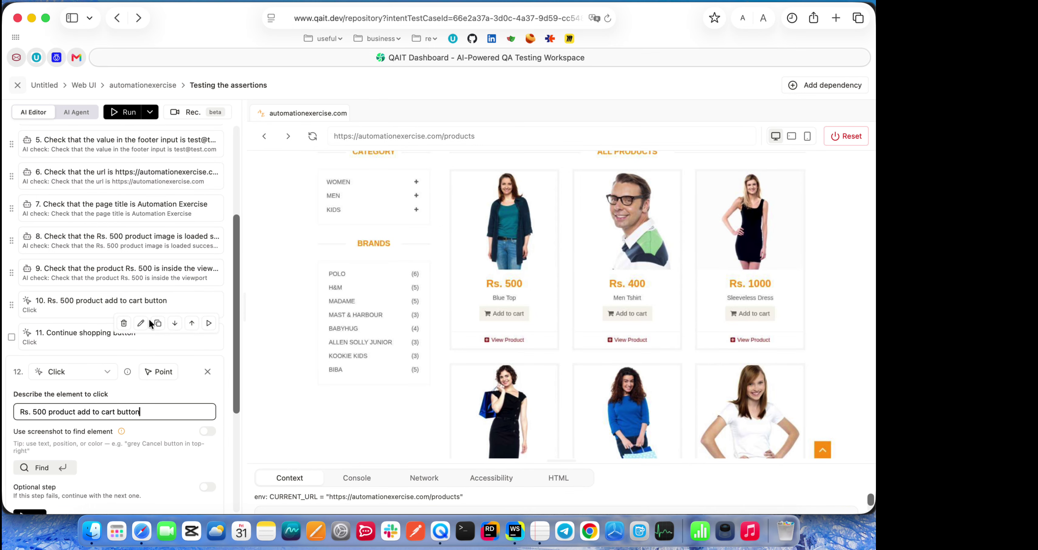
left_click(32, 410)
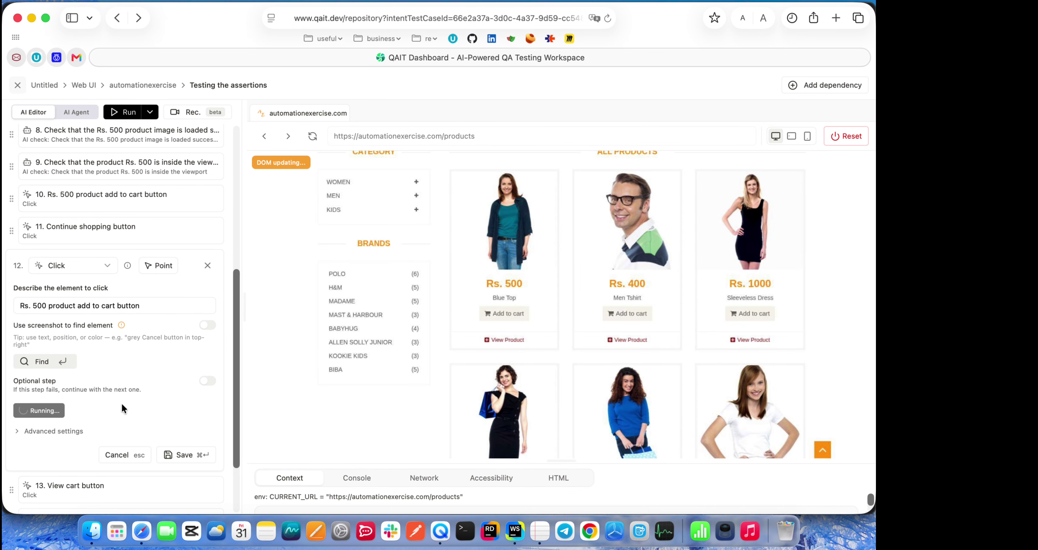
scroll(134, 362, "down", 1)
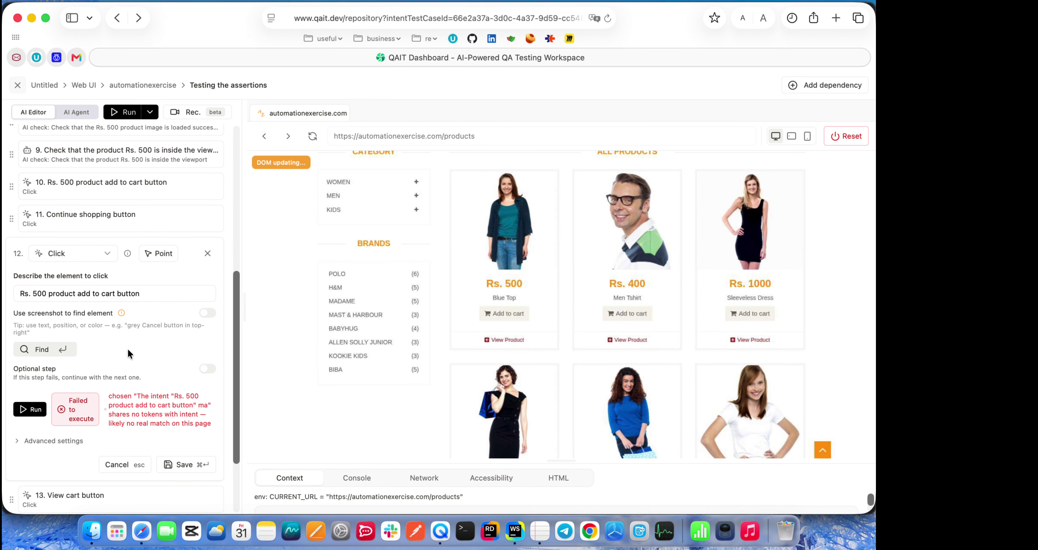
scroll(127, 348, "down", 3)
left_click_drag(109, 319, 184, 348)
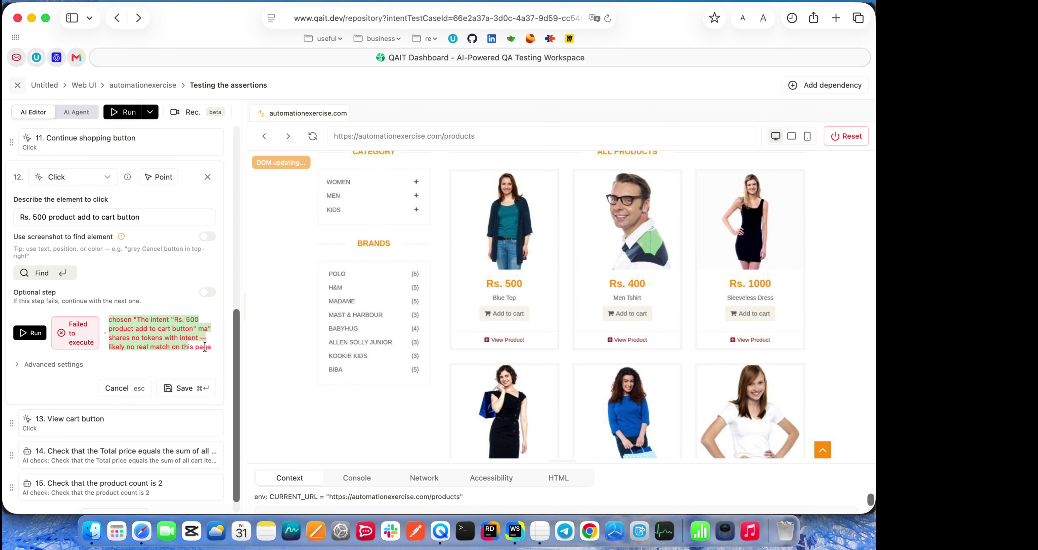
left_click(185, 343)
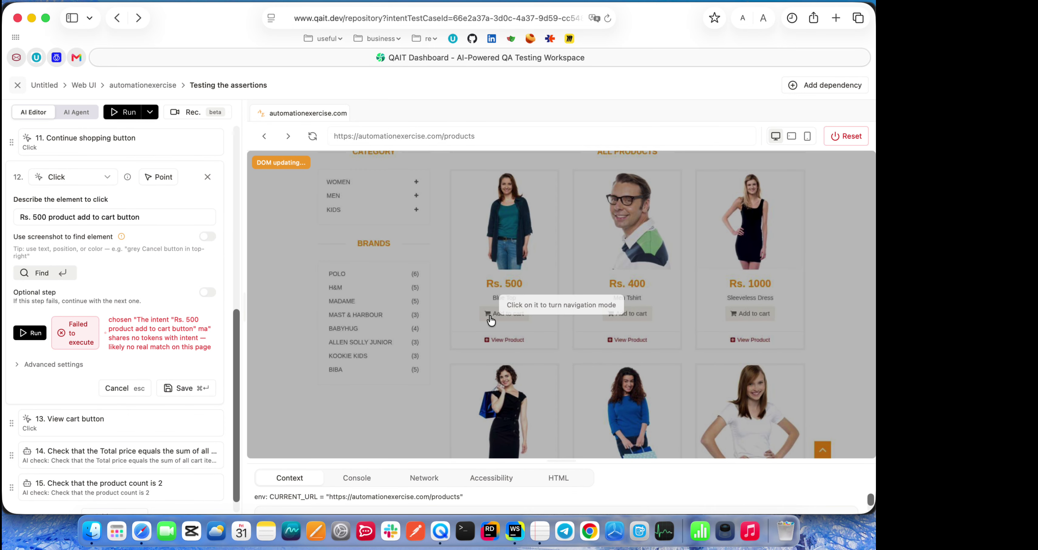
Manually add the Rs. 500 Blue Top to the cart a second time in the page preview
left_click(489, 314)
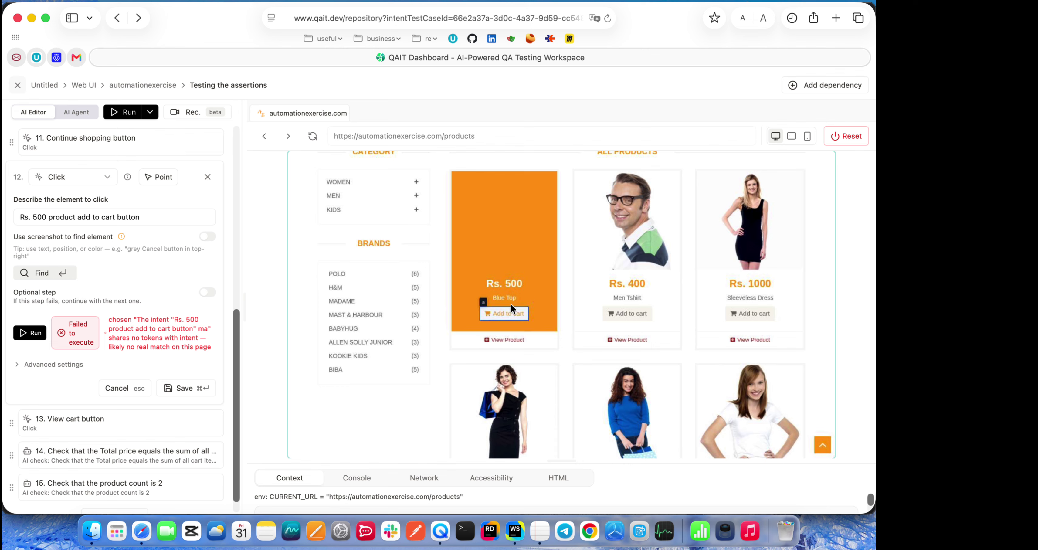
left_click(510, 313)
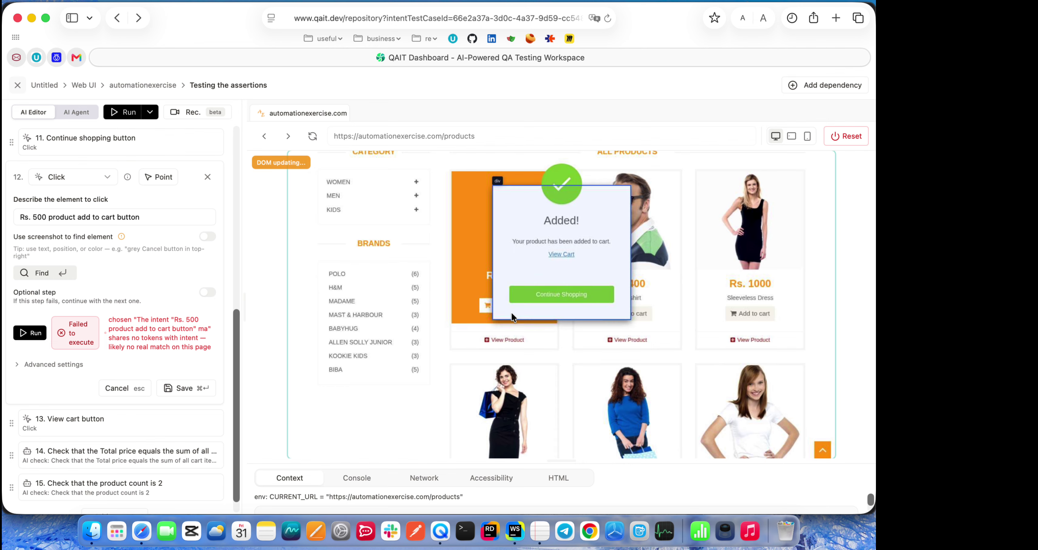
View the cart in the page preview and open the fourteenth step, the AI check of the cart's total price
left_click(562, 255)
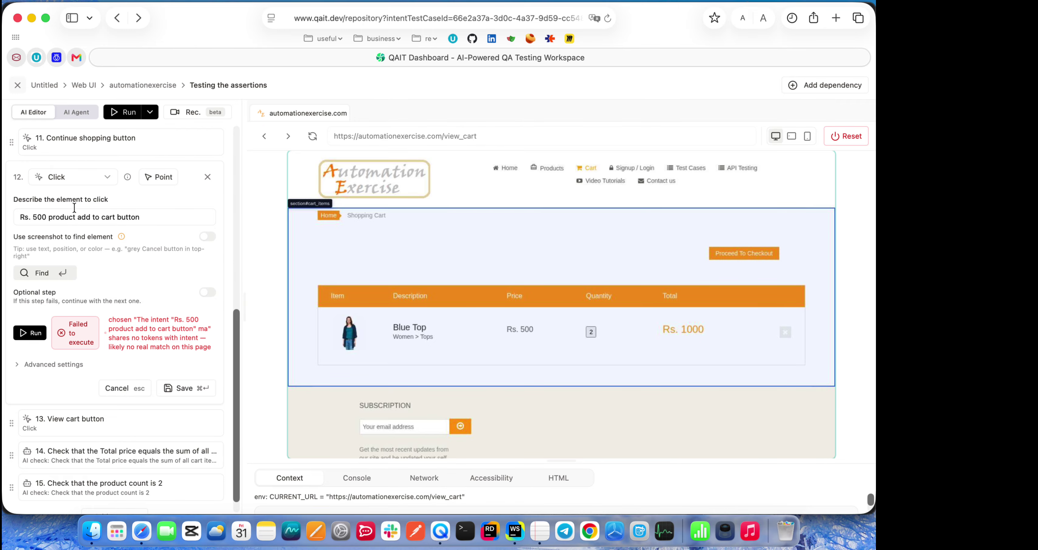
scroll(74, 208, "up", 1)
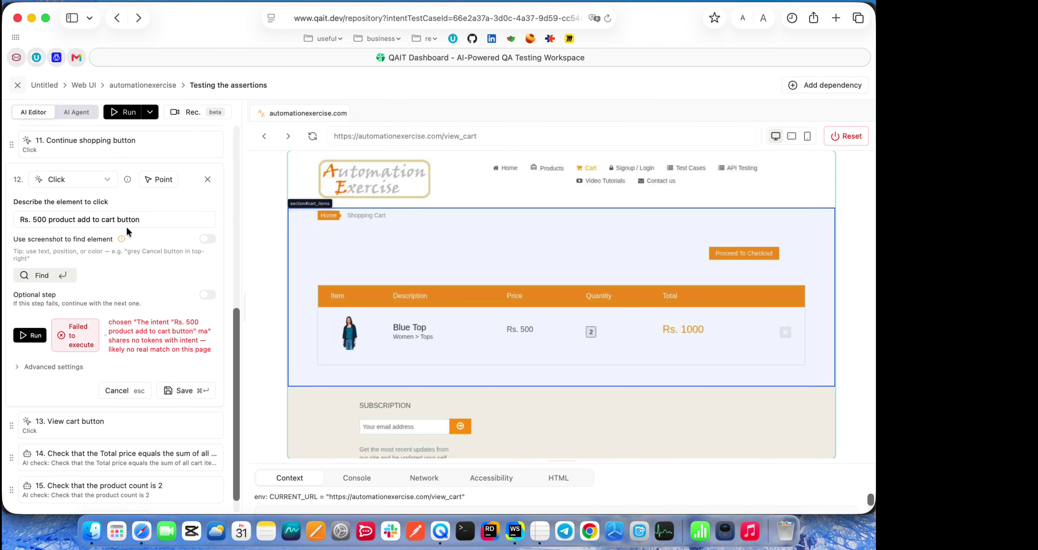
scroll(129, 282, "down", 2)
left_click(86, 437)
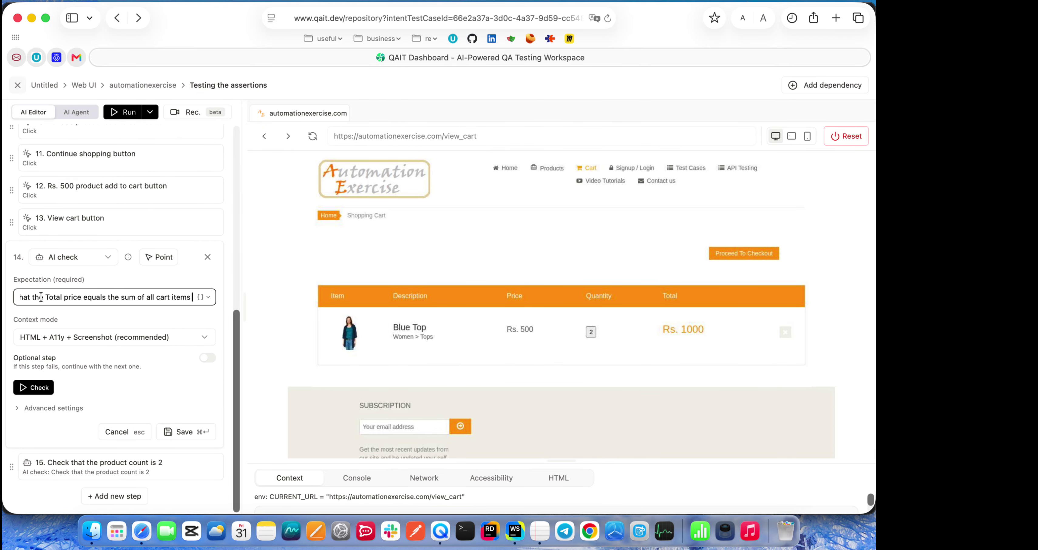
mouse_move(406, 312)
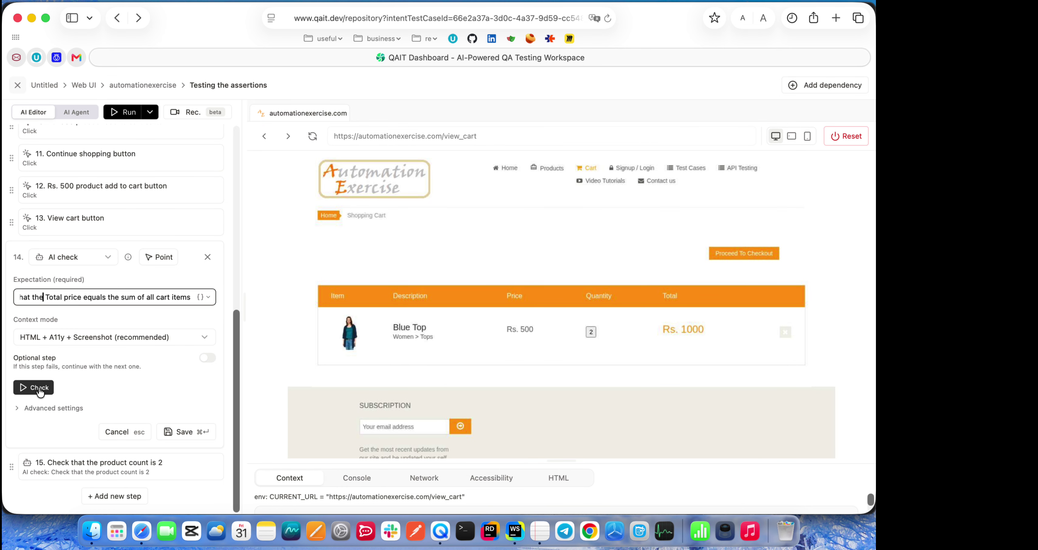
Read through the expectation and run the check that the Total price equals the sum of all cart items
left_click_drag(168, 297, 343, 299)
left_click(106, 297)
key("cmd+Left")
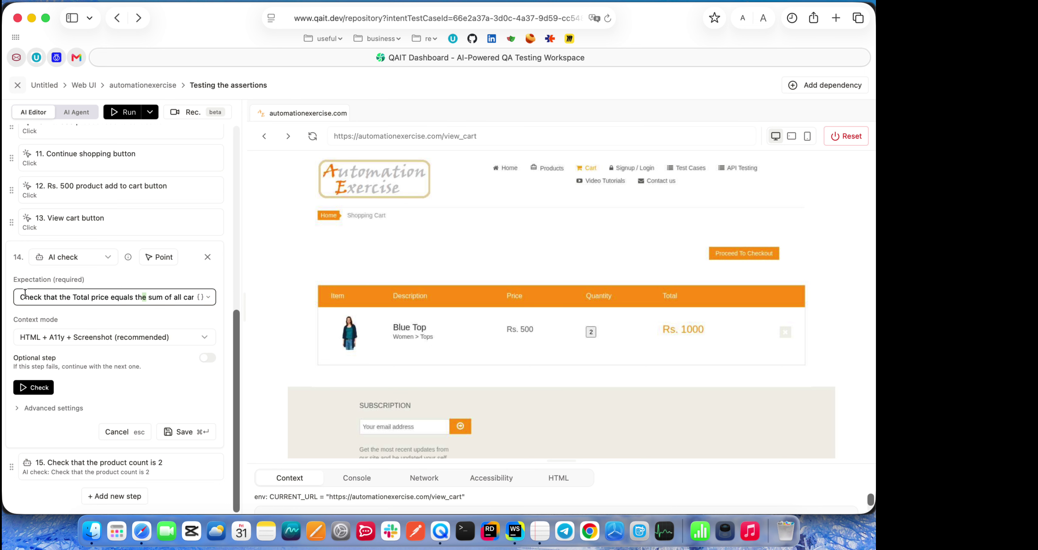
left_click_drag(72, 297, 130, 297)
left_click(144, 297)
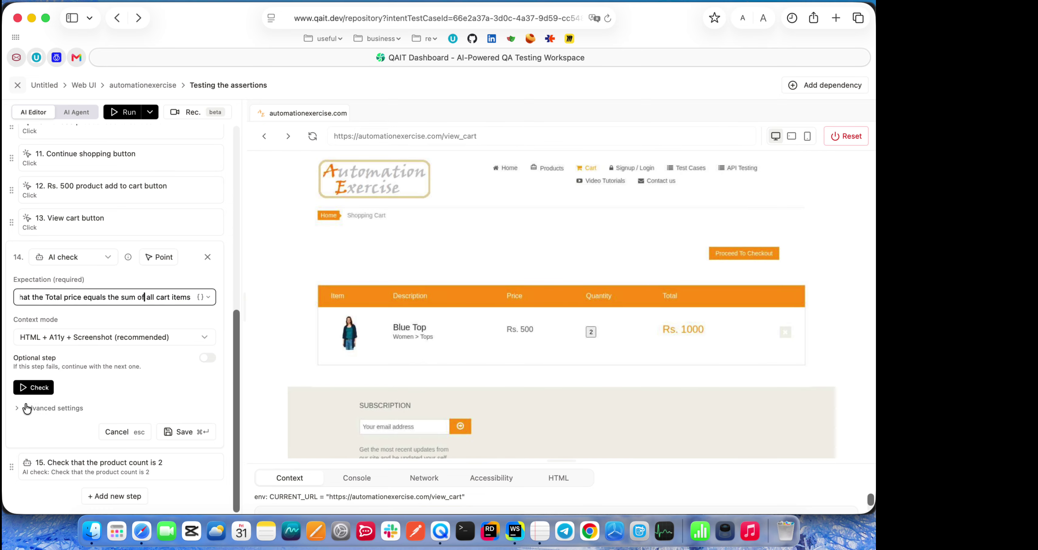
left_click(34, 387)
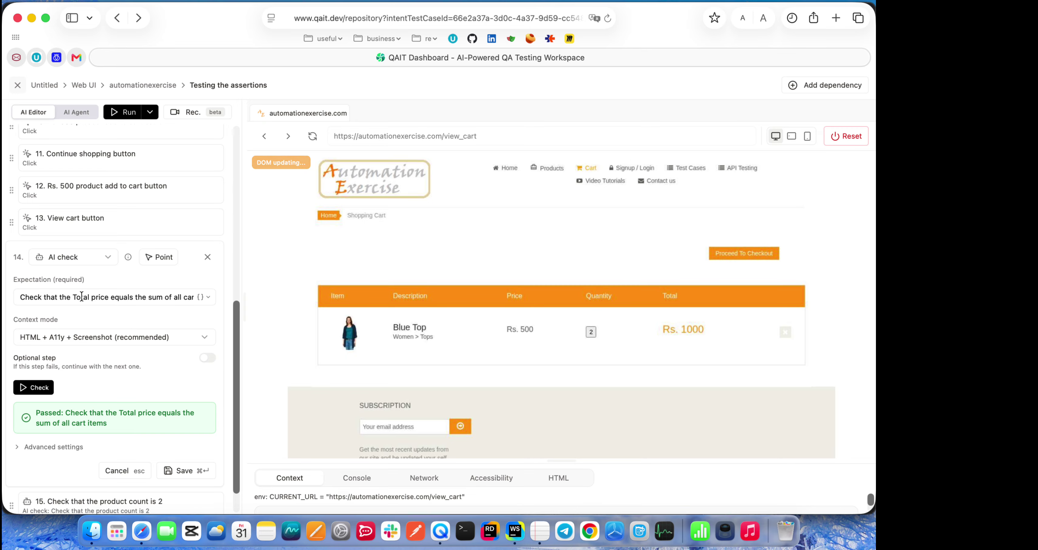
Change the expectation to "Total price does not equals the sum of all cart items", run the check and examine its explanation
left_click(114, 297)
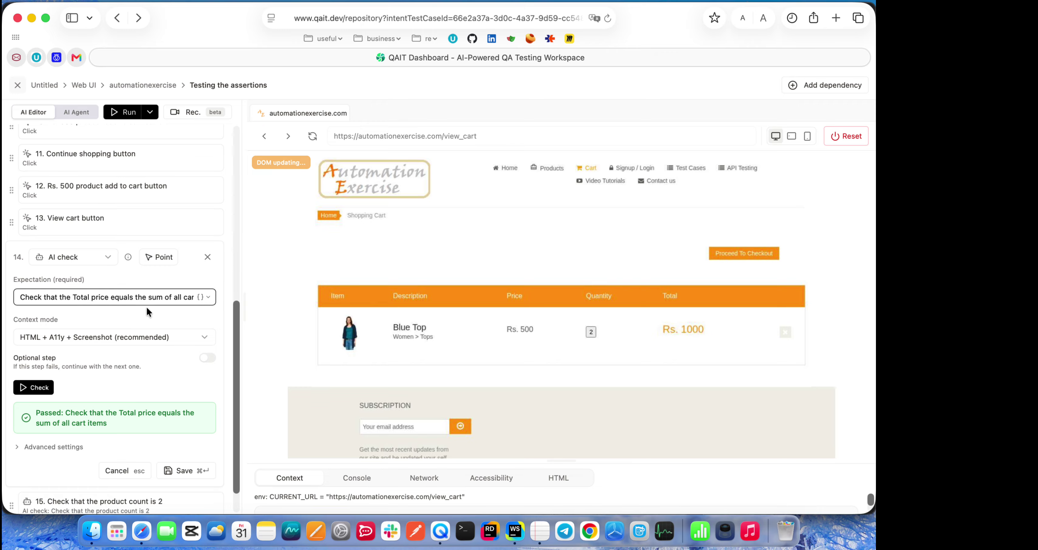
type("does no")
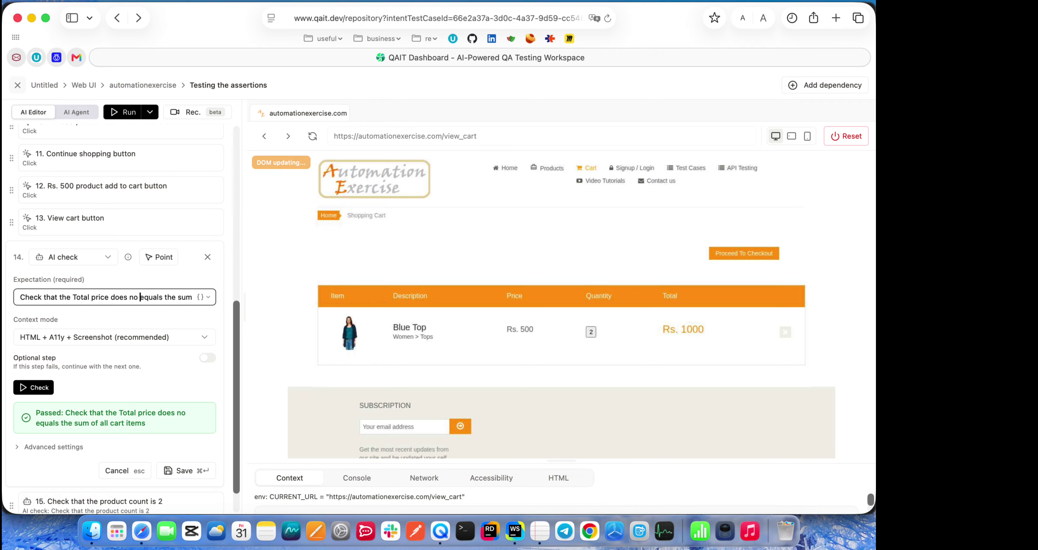
key("BackSpace")
type("t")
left_click(33, 387)
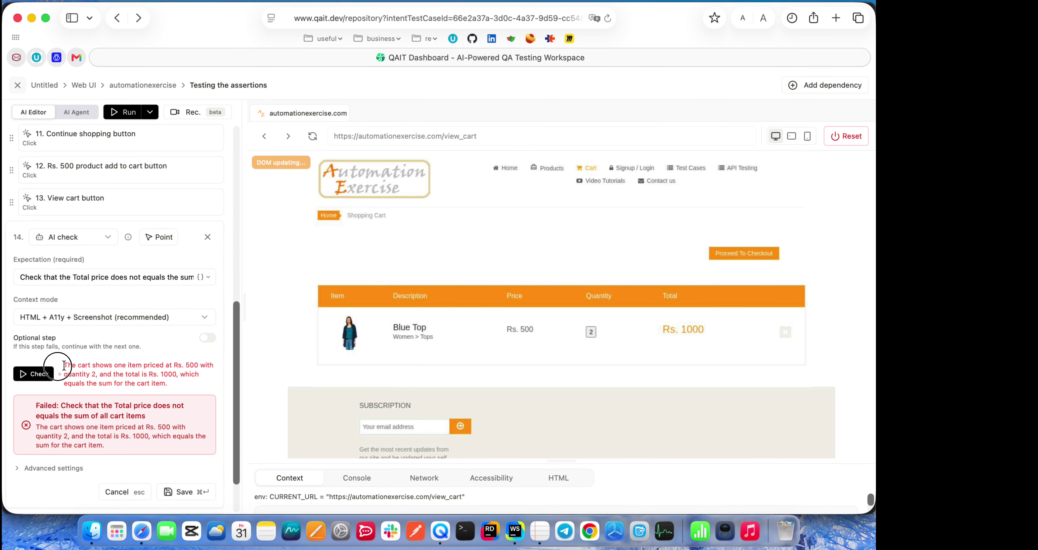
left_click_drag(73, 371, 115, 384)
left_click(113, 383)
Restore the expectation to "Check that the Total price equals the sum of all cart items", rerun the check and save the step
left_click(142, 277)
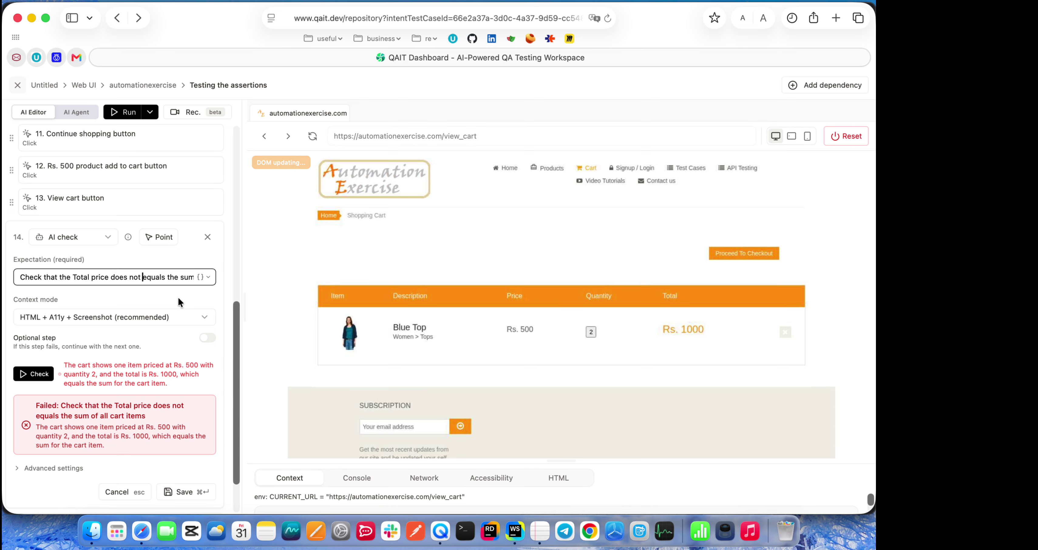
double_click(134, 277)
key("BackSpace")
double_click(119, 277)
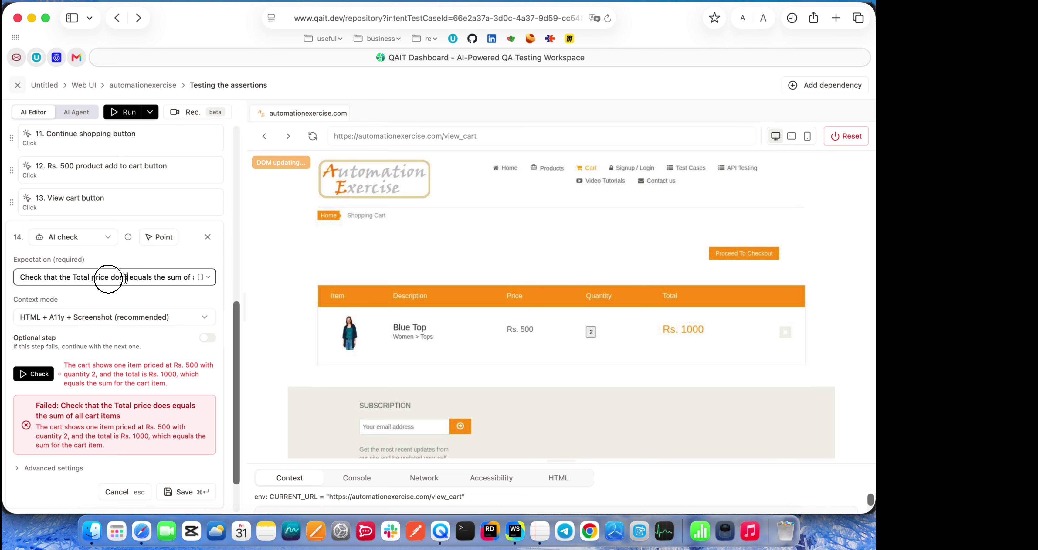
key("BackSpace")
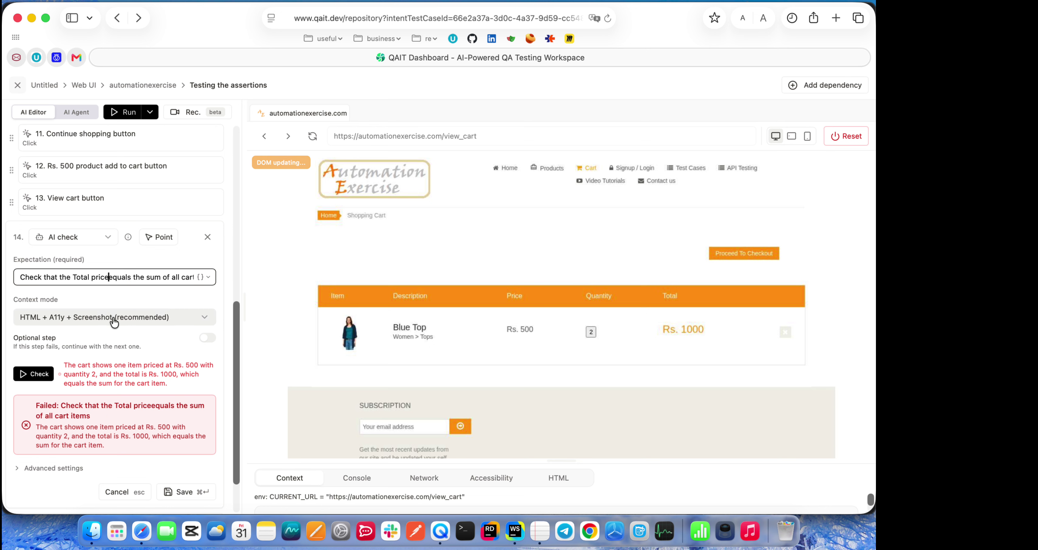
left_click(40, 374)
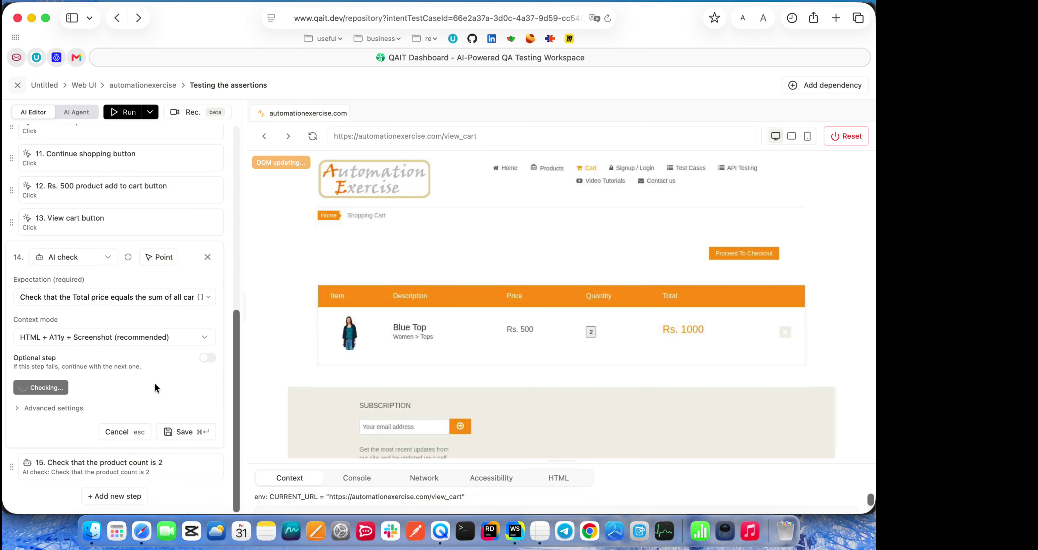
scroll(151, 381, "down", 2)
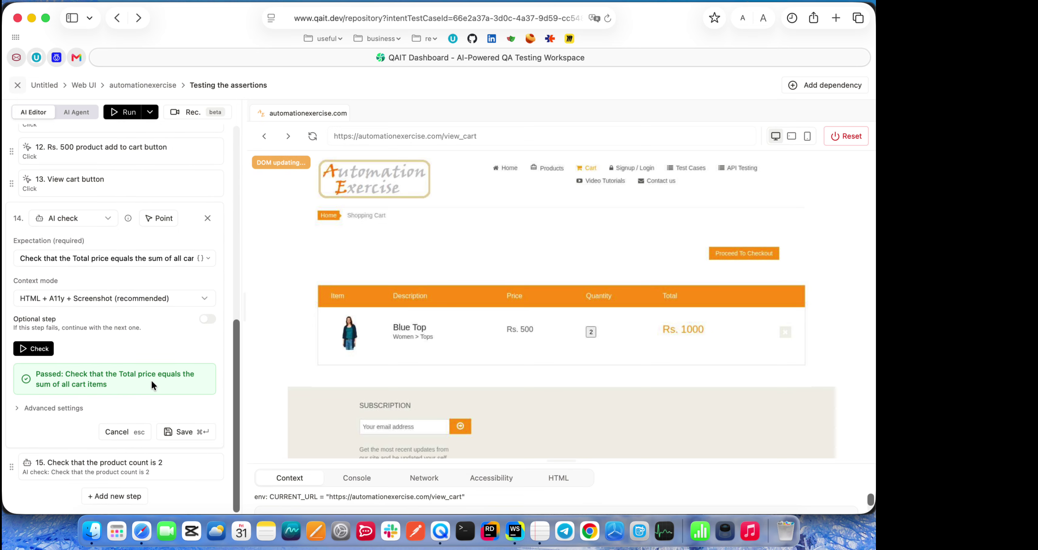
left_click(186, 432)
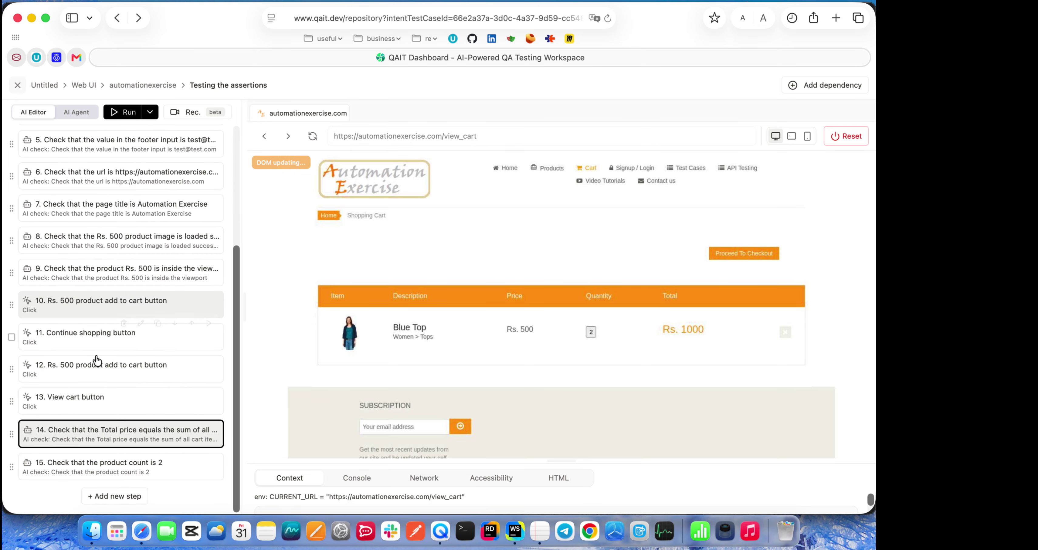
Open the fifteenth step, set its expectation to "Check that the product count is 5" and run the check against the cart
left_click(105, 463)
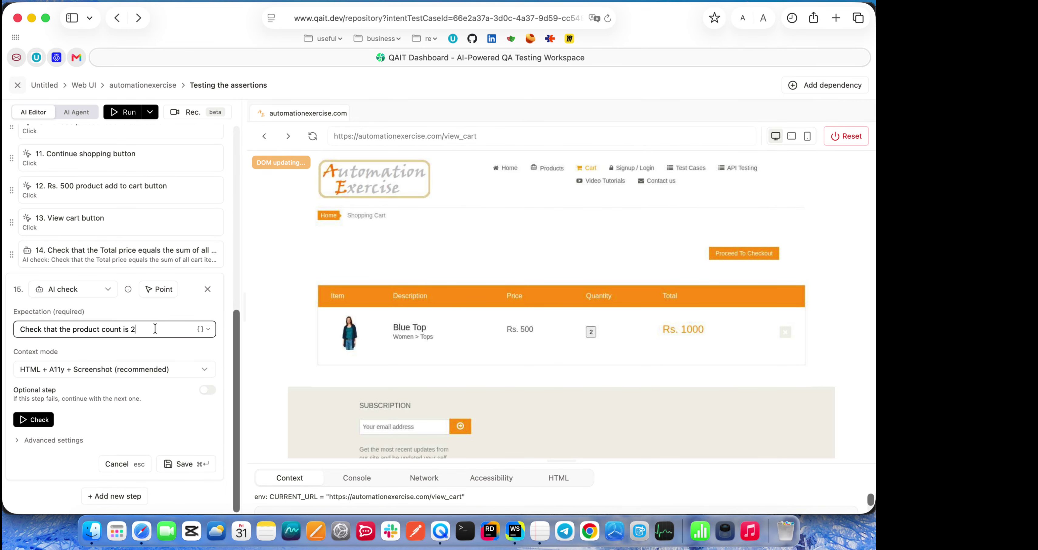
double_click(132, 329)
key("super+a")
key("BackSpace")
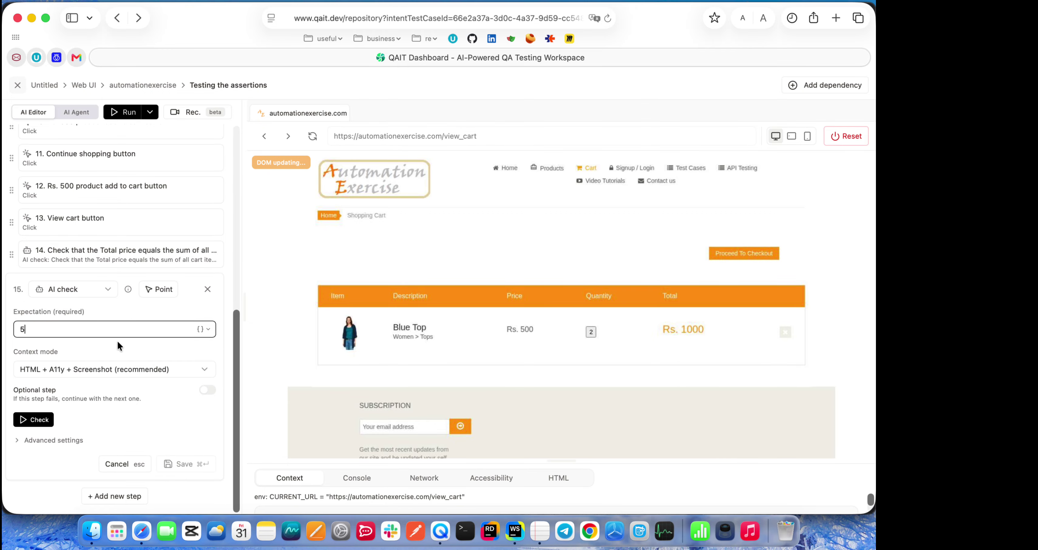
key("super+z")
left_click(133, 329)
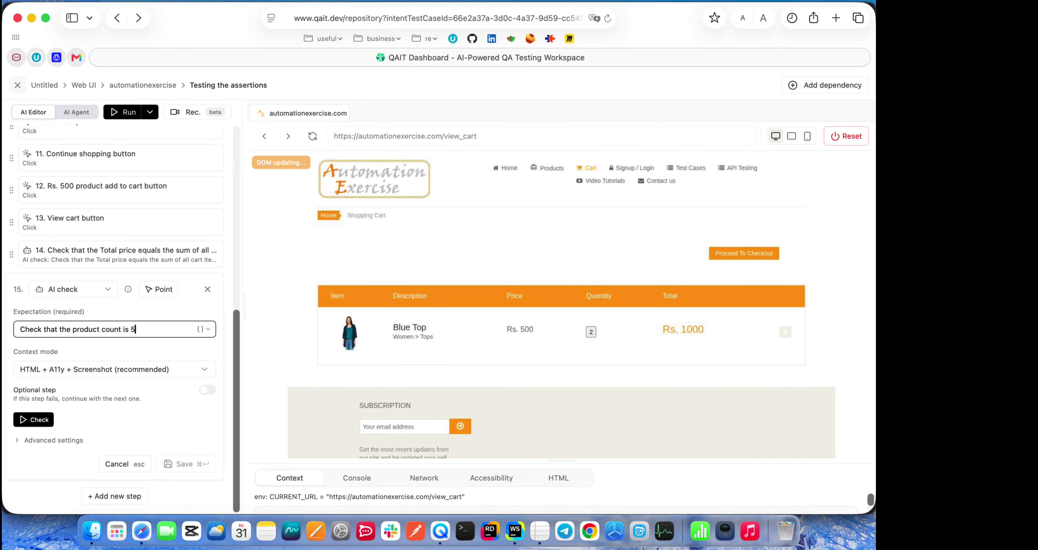
left_click(34, 419)
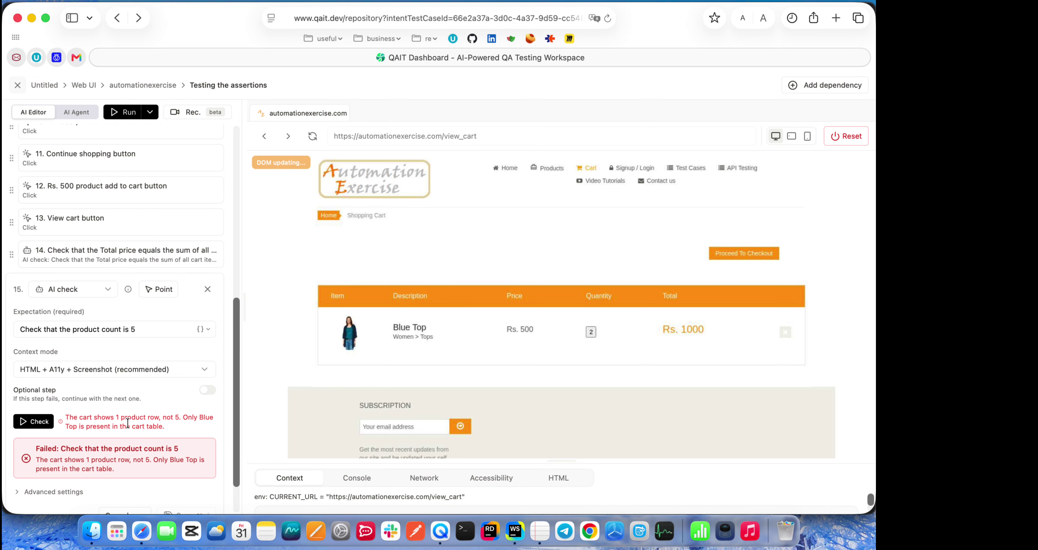
mouse_move(385, 339)
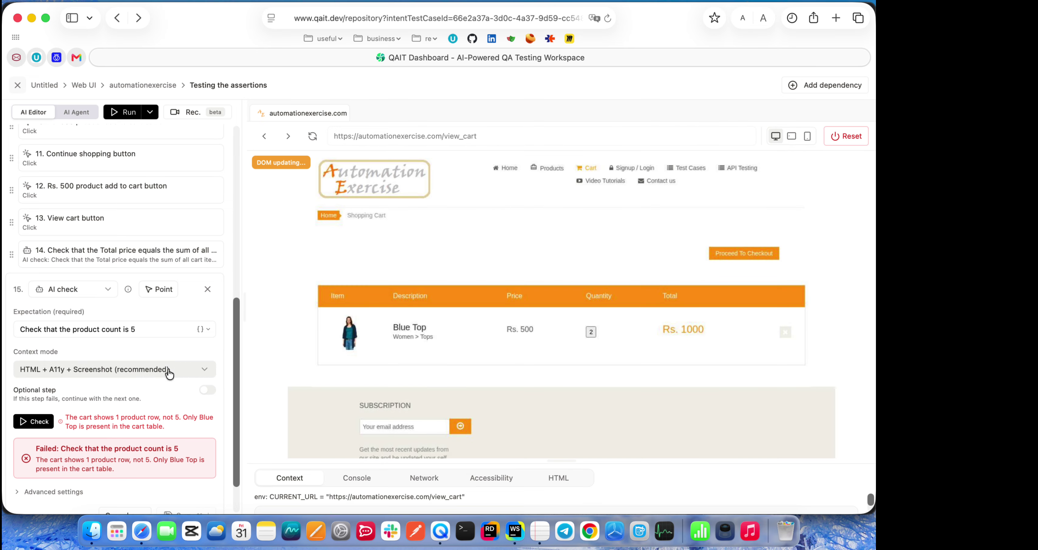
Reword the expectation to "Check that the product quantity is 5" and run the check again
left_click(129, 328)
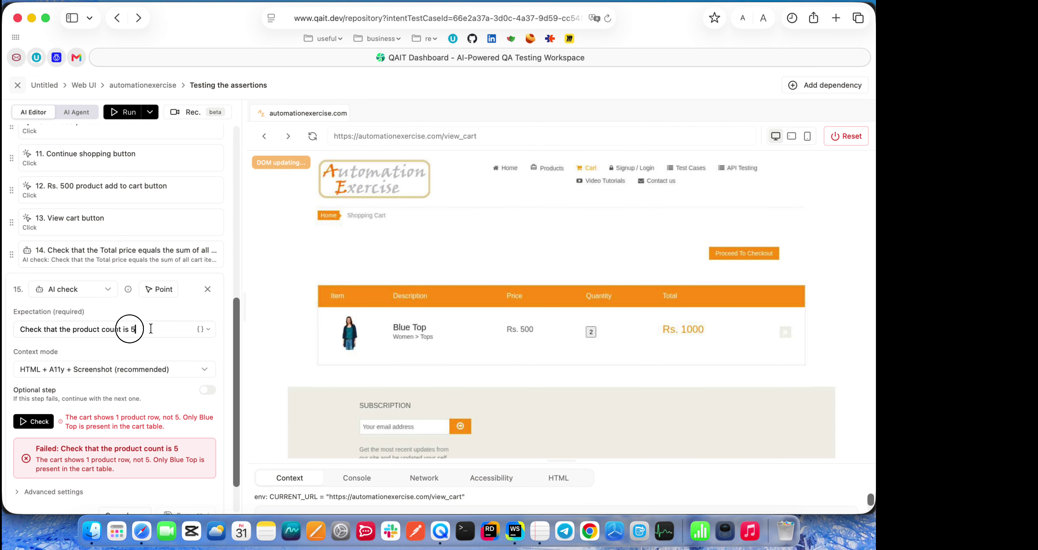
triple_click(109, 328)
left_click_drag(102, 328, 134, 329)
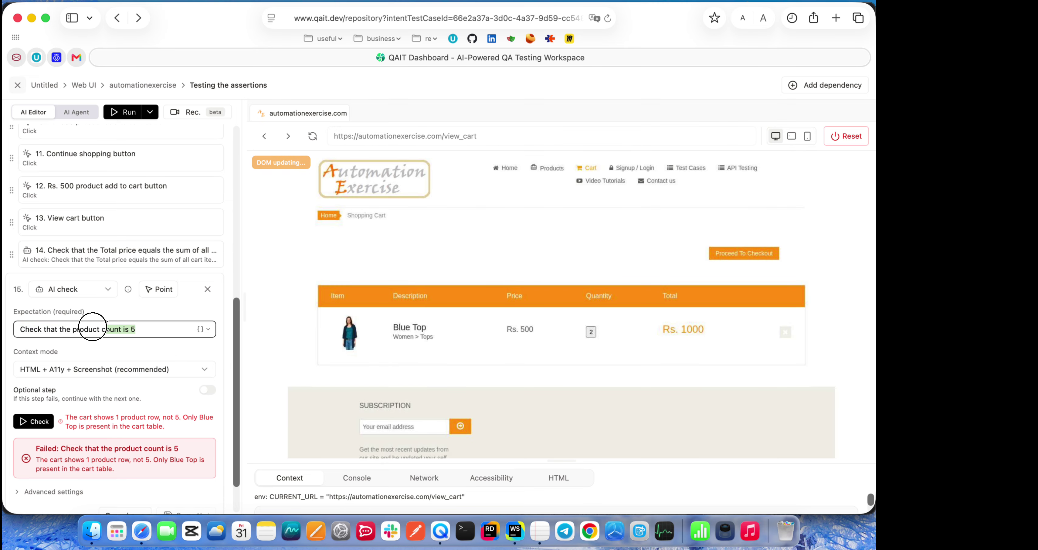
type("quantity")
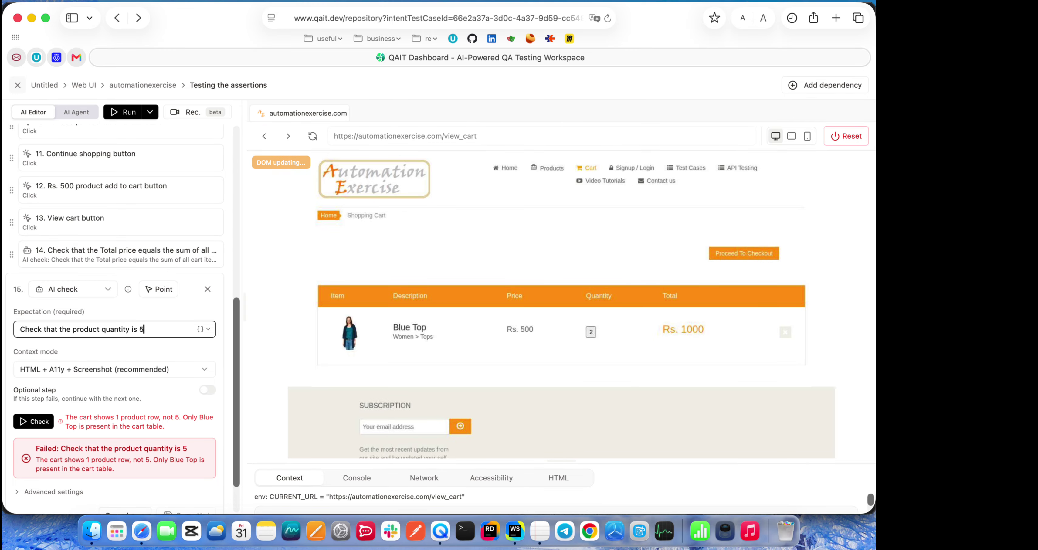
type(" is 5")
left_click(36, 422)
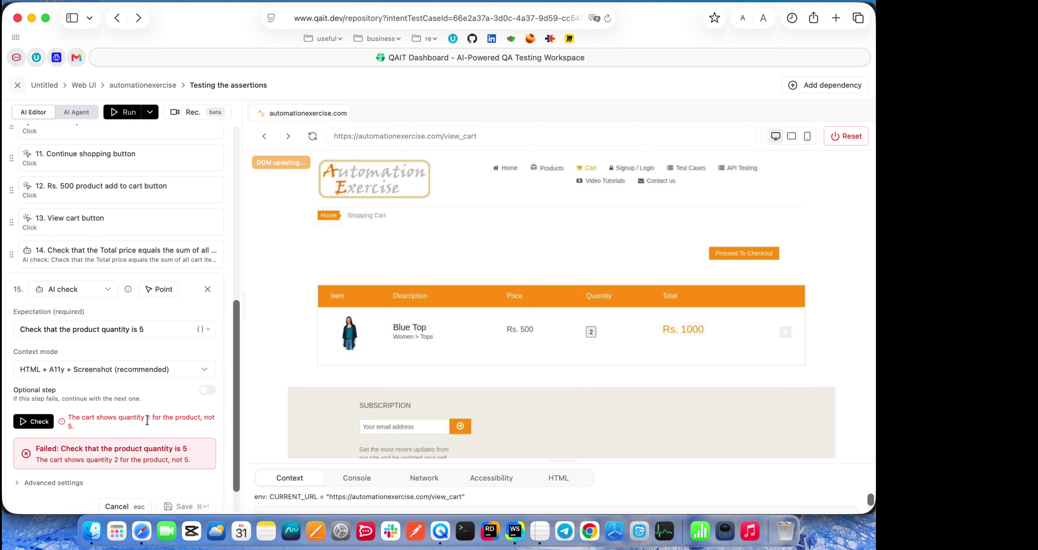
Set the expectation to "Check that the product quantity is 2", rerun the check and save the step
triple_click(136, 329)
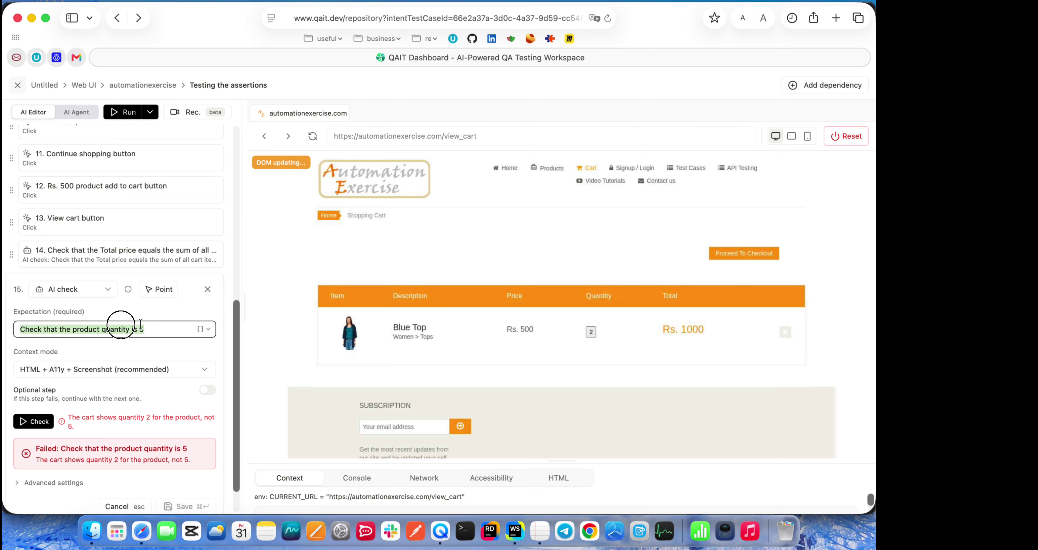
left_click(190, 330)
key("BackSpace")
type("2")
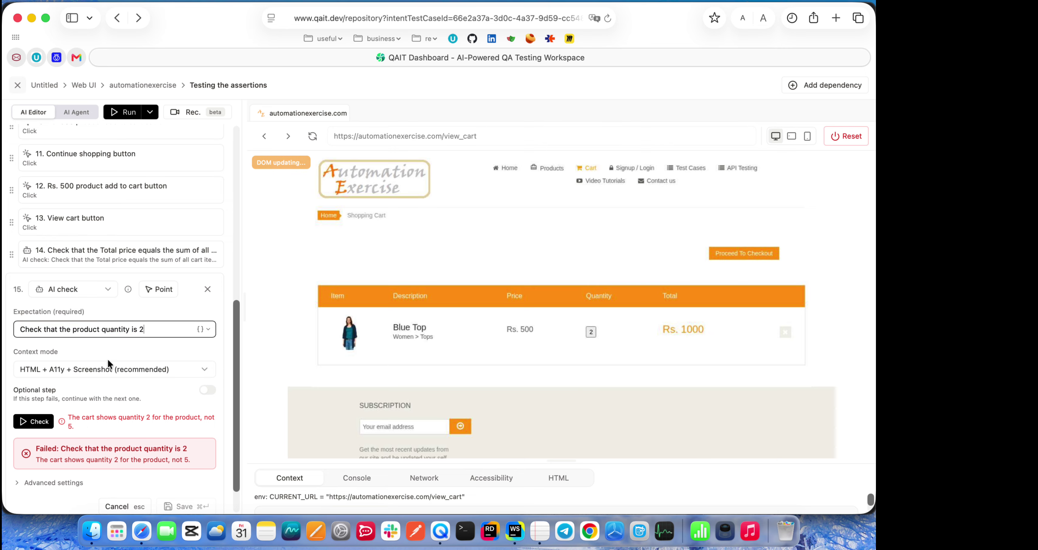
left_click(33, 422)
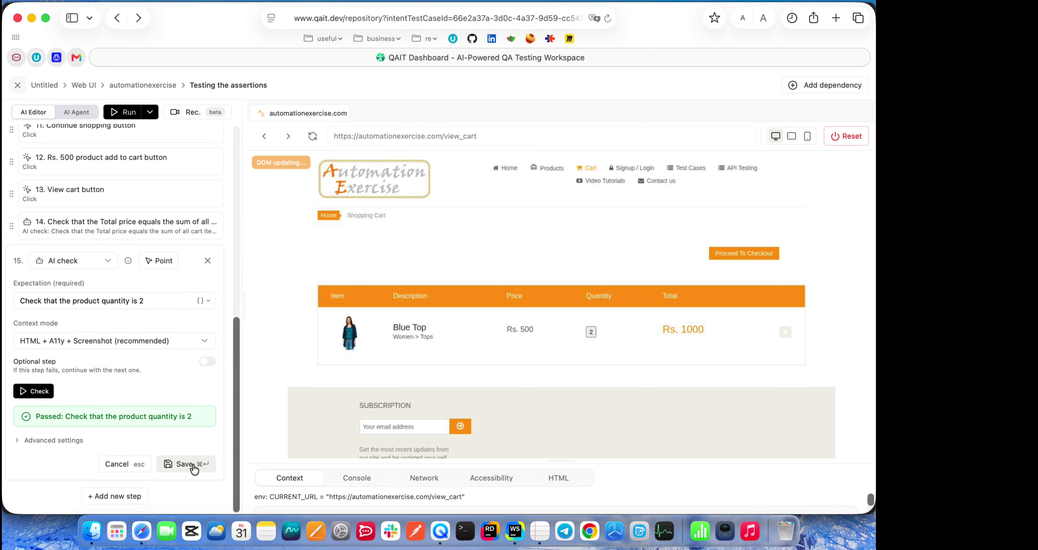
Exit the automationexercise test, discarding the unsaved step, and open "Testing the assertions" in the qaautomationlabs folder
left_click(18, 86)
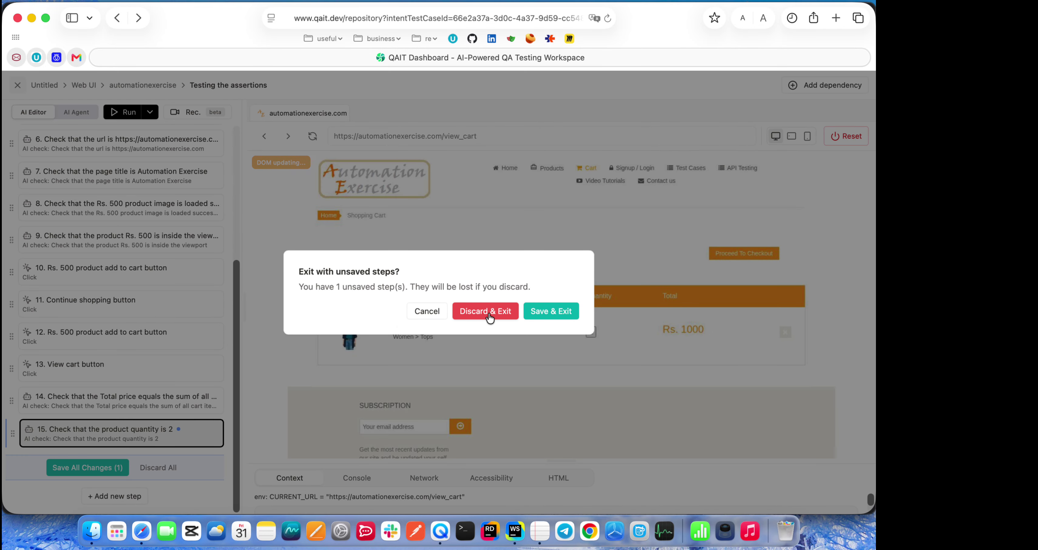
left_click(487, 312)
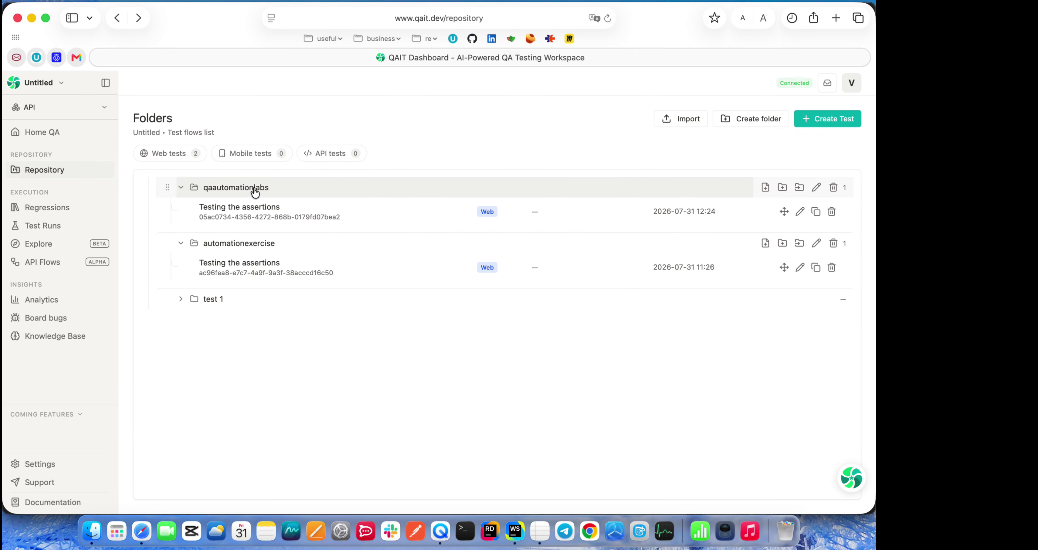
left_click(242, 207)
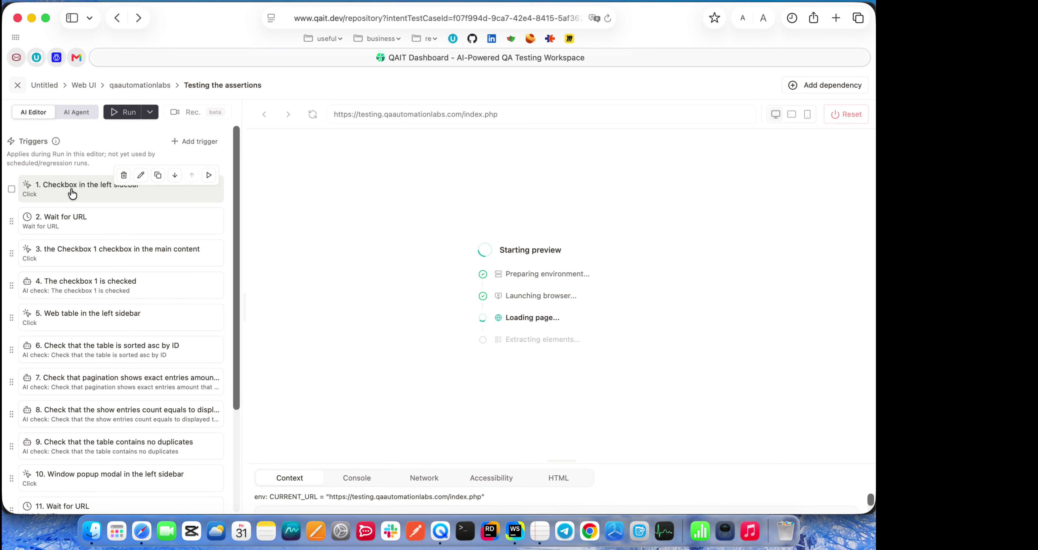
Open the first step and run its click on the Checkbox entry in the site's left sidebar
mouse_move(60, 210)
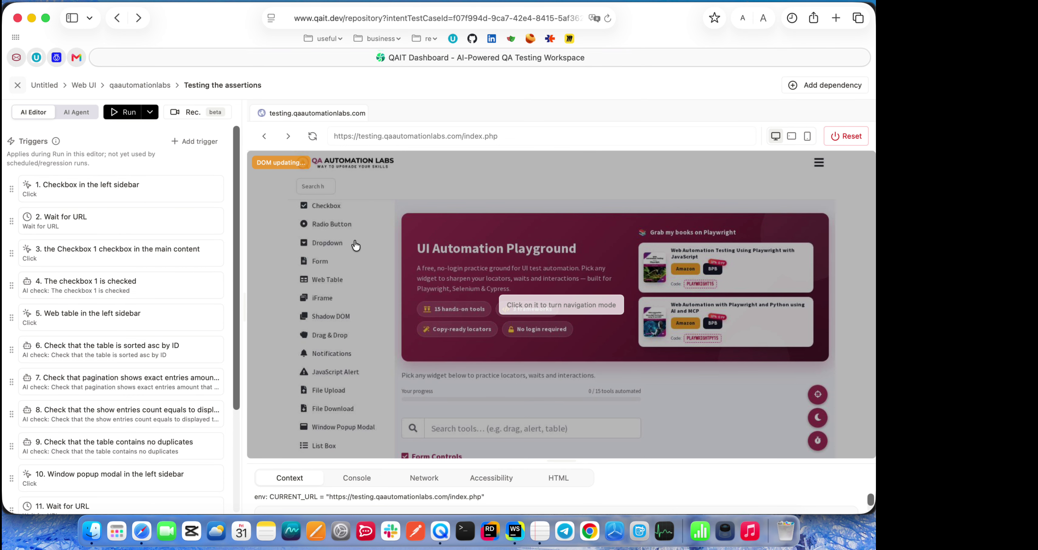
mouse_move(31, 195)
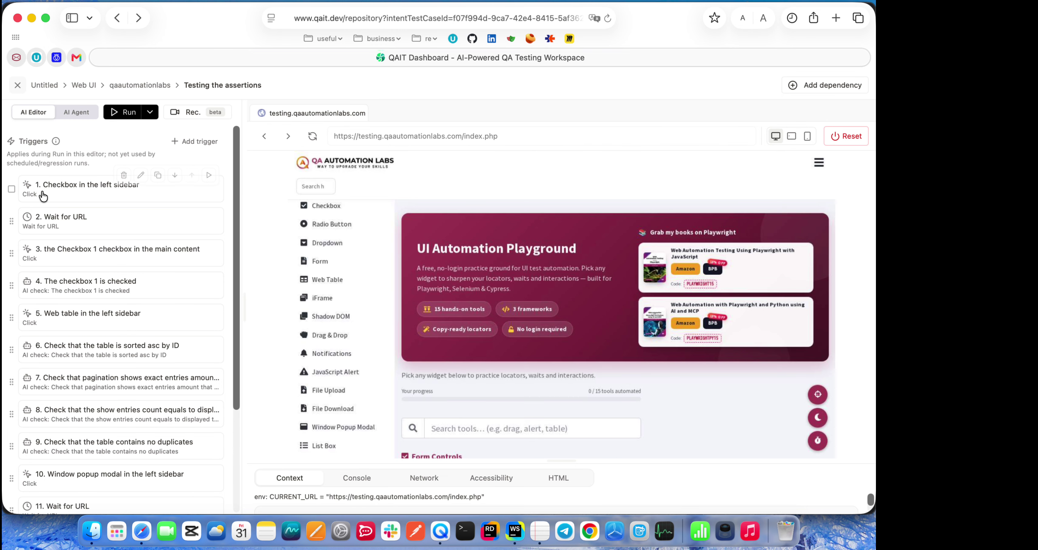
left_click(41, 194)
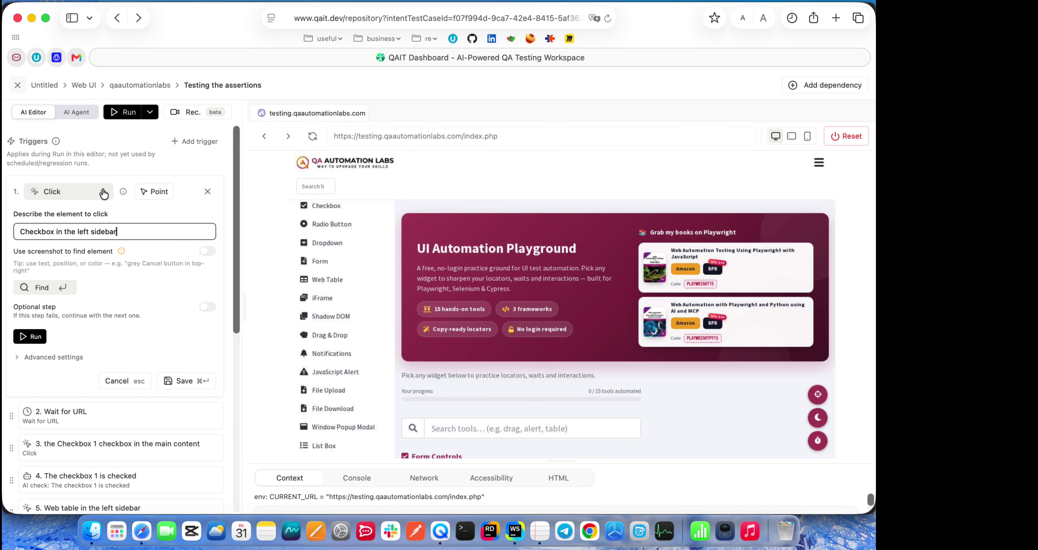
left_click(34, 338)
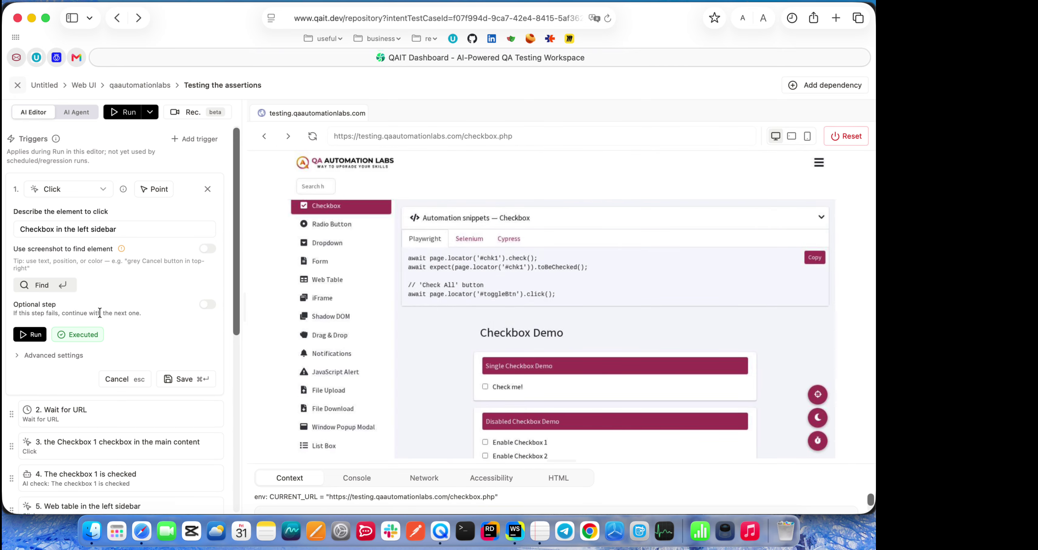
Open step 3 and run its click on the Checkbox 1 checkbox in the main content
scroll(100, 319, "down", 2)
scroll(89, 420, "down", 1)
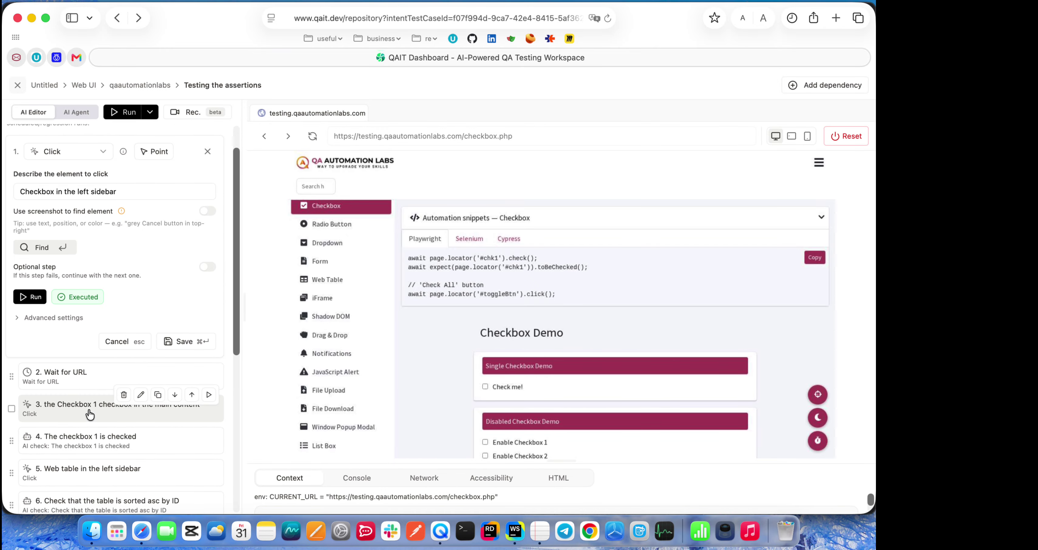
left_click(81, 405)
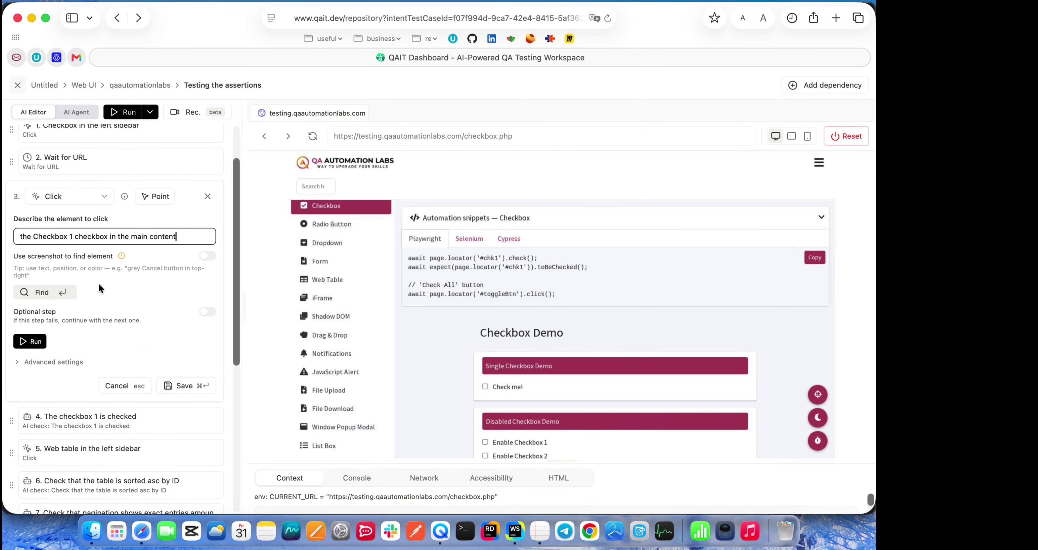
left_click(24, 341)
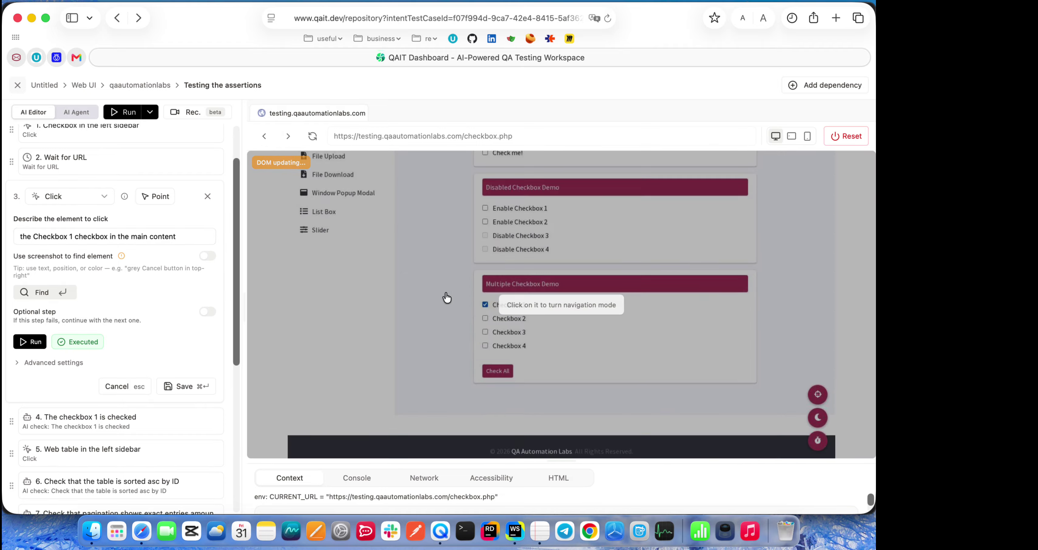
Open AI check step 4 and run it with the expectation "The checkbox 1 is checked"
scroll(186, 343, "down", 1)
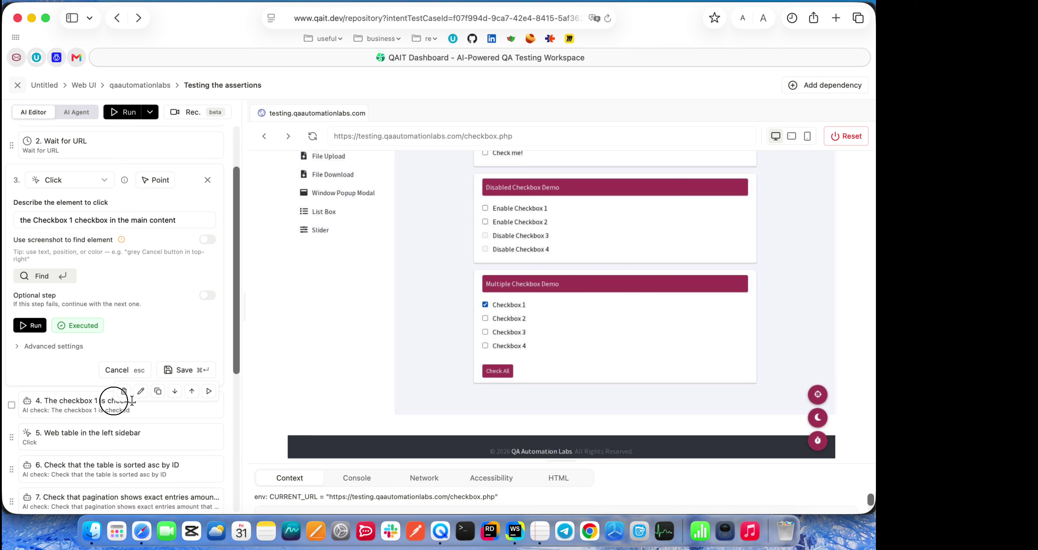
left_click(74, 400)
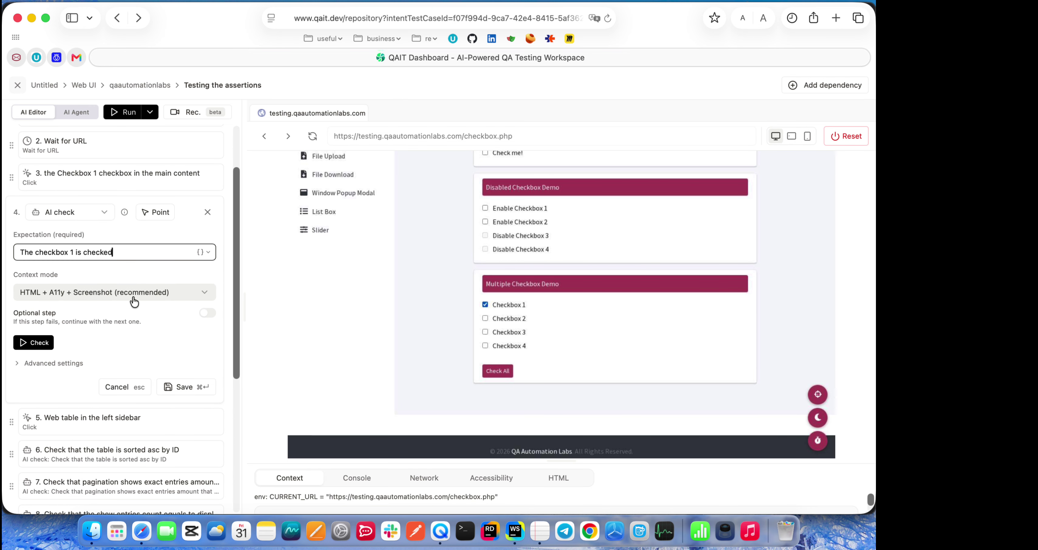
left_click(40, 349)
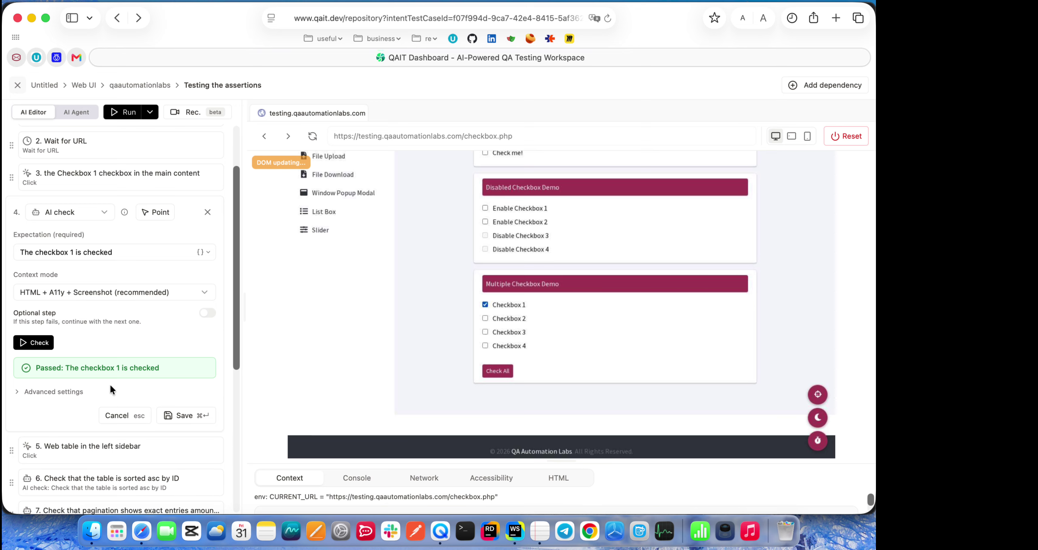
Change the expectation to "The checkbox 1 is unchecked" and run the check
left_click(85, 253)
type("un")
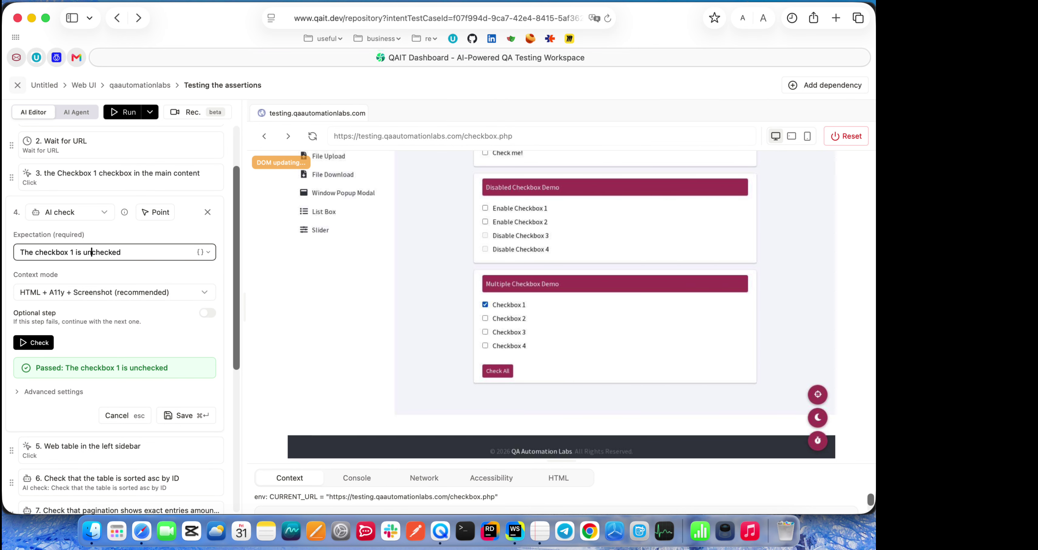
left_click(43, 344)
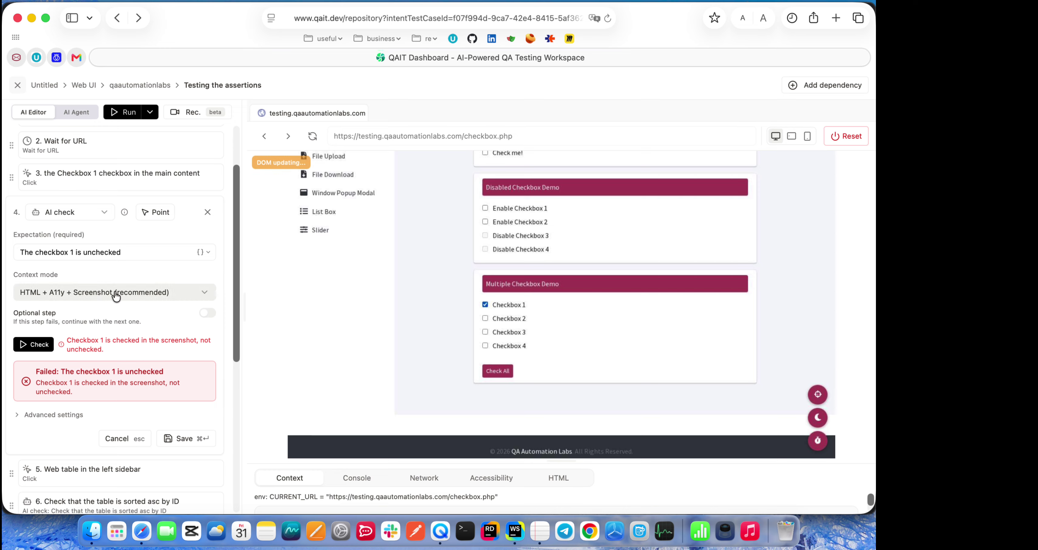
Shorten the expectation to "The checkbox 1 unchecked" and run the check again
double_click(78, 252)
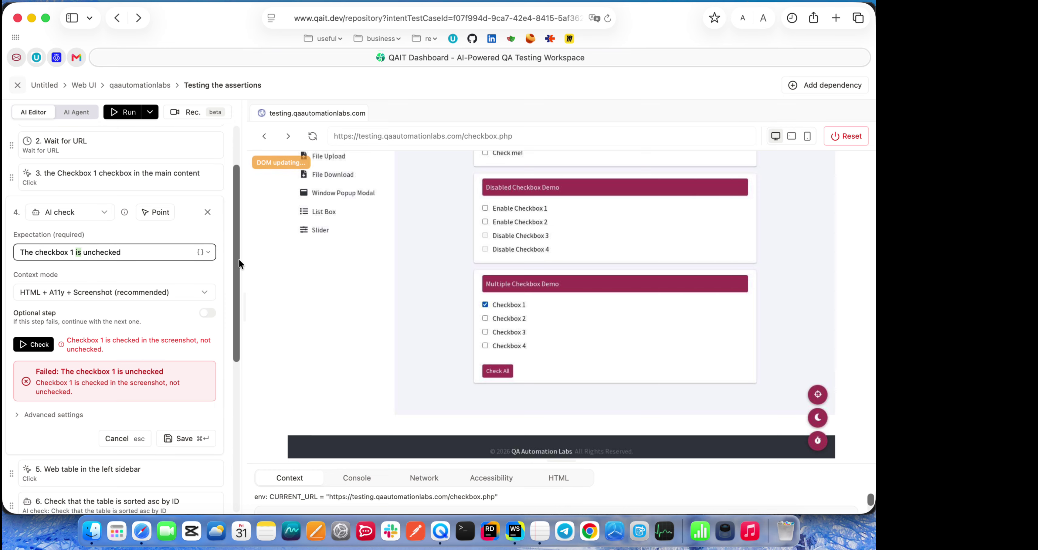
key("BackSpace")
key("BackSpace")
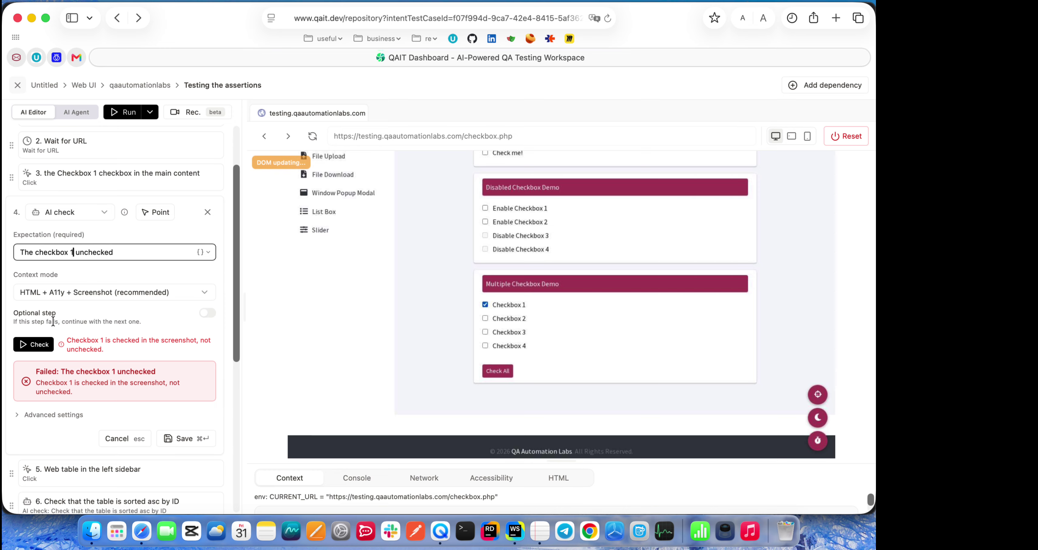
left_click(41, 344)
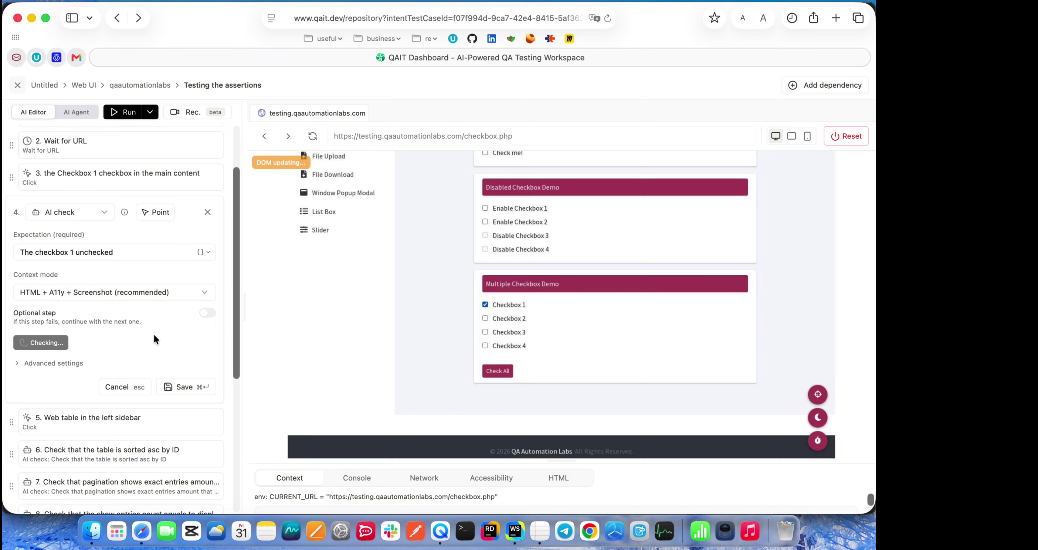
scroll(142, 346, "down", 3)
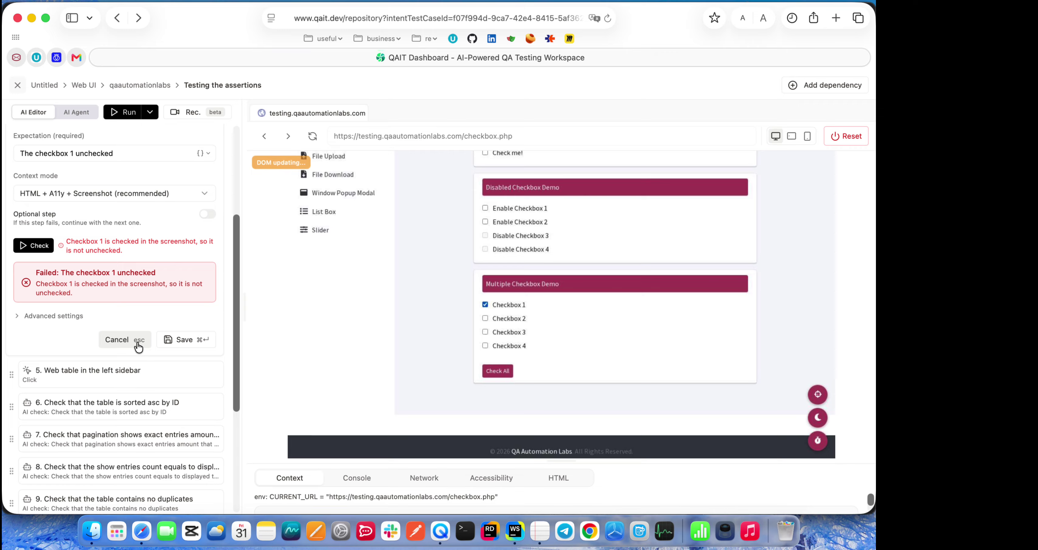
Set the expectation back to "The checkbox 1 is checked", rerun the check and save the step
scroll(138, 347, "up", 2)
left_click(92, 235)
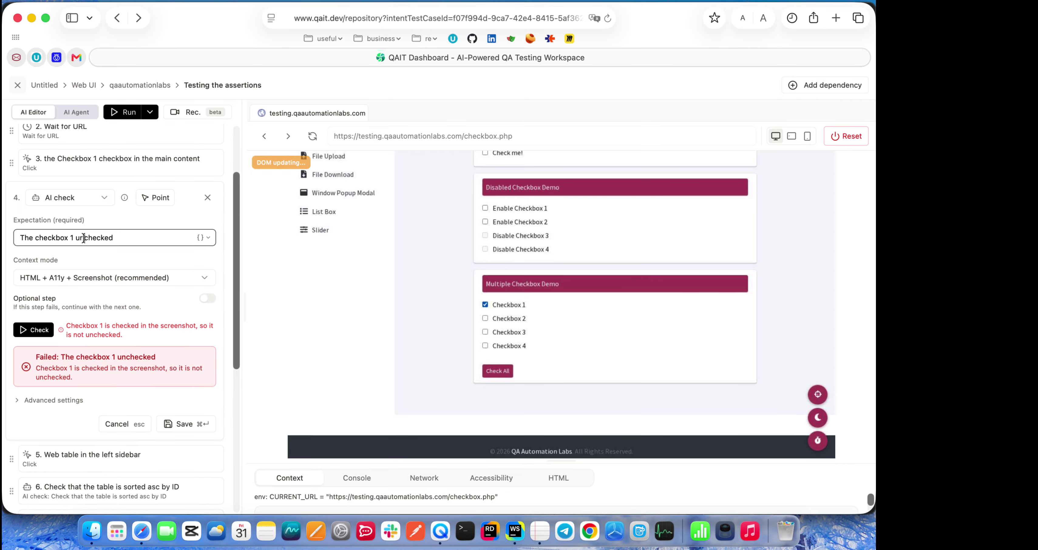
key("BackSpace")
key("BackSpace")
type("i")
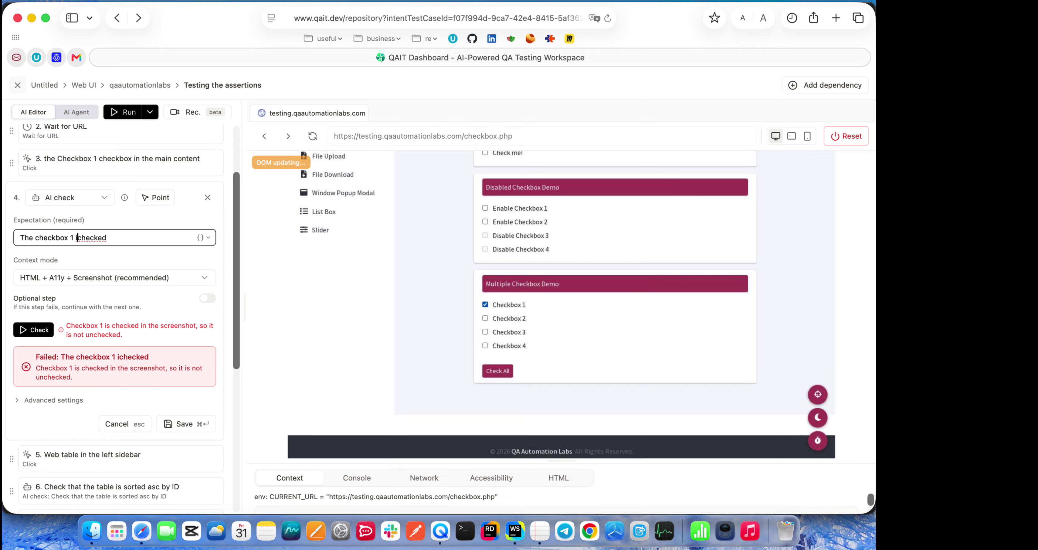
type("s")
left_click(32, 330)
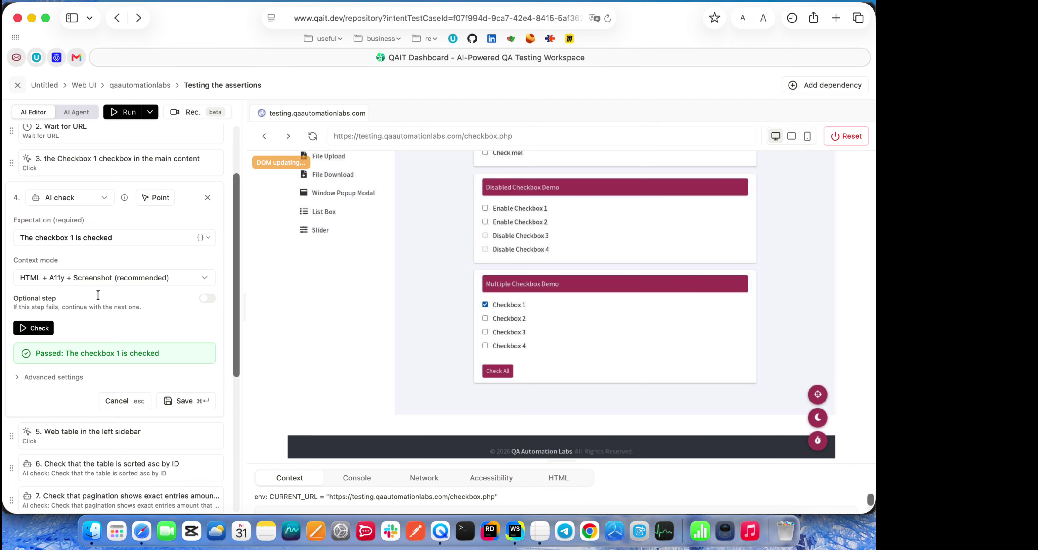
left_click(179, 387)
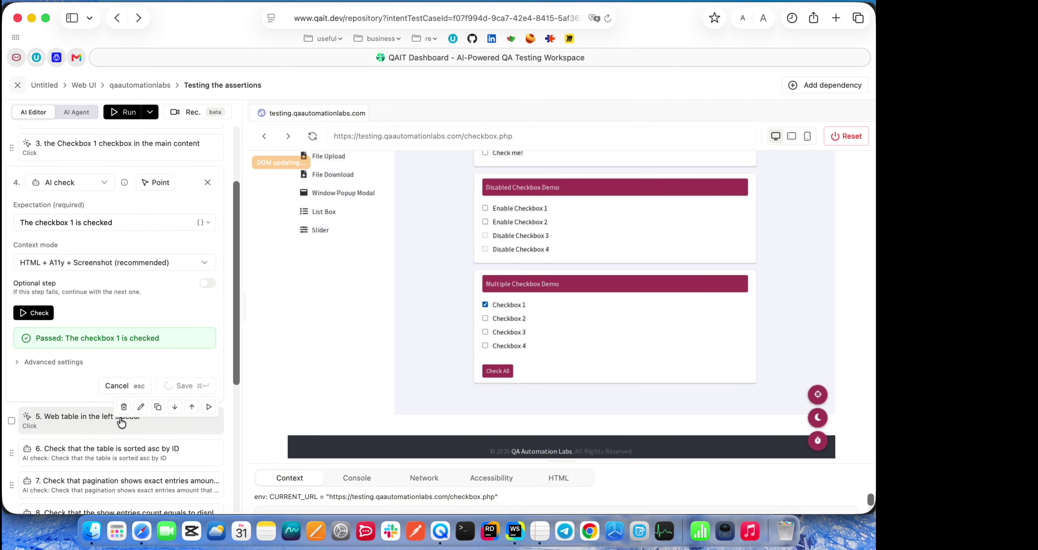
left_click(72, 423)
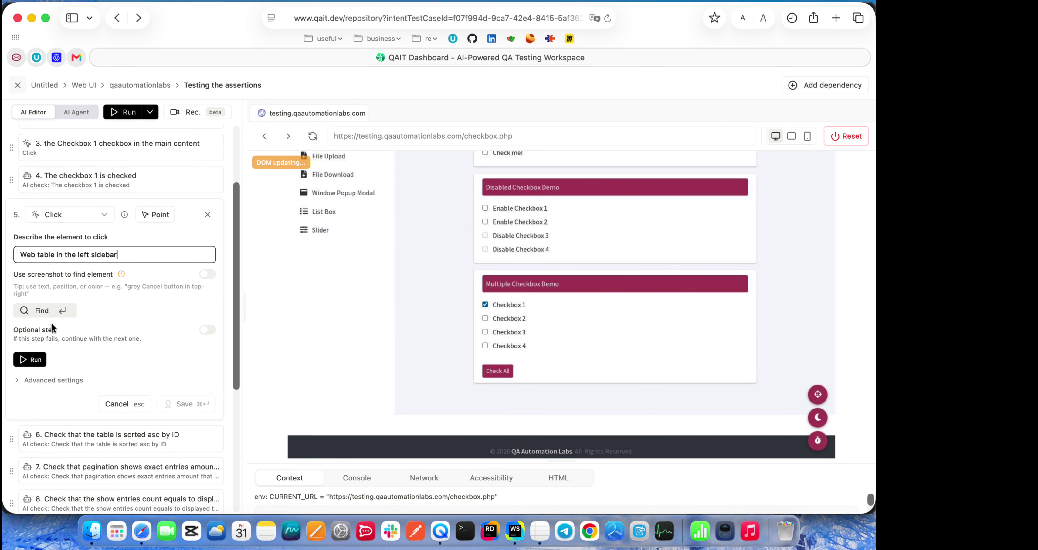
key("Escape")
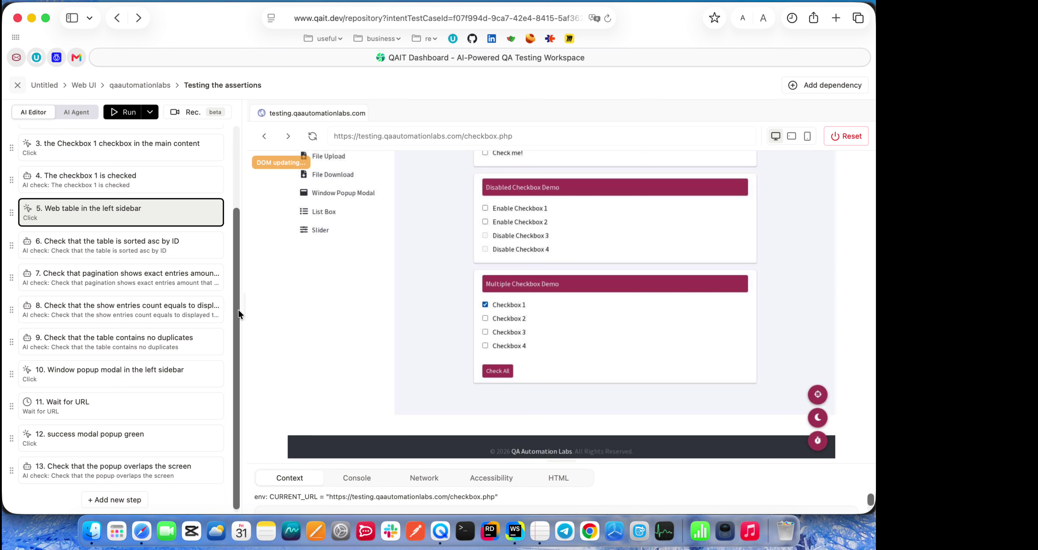
mouse_move(199, 377)
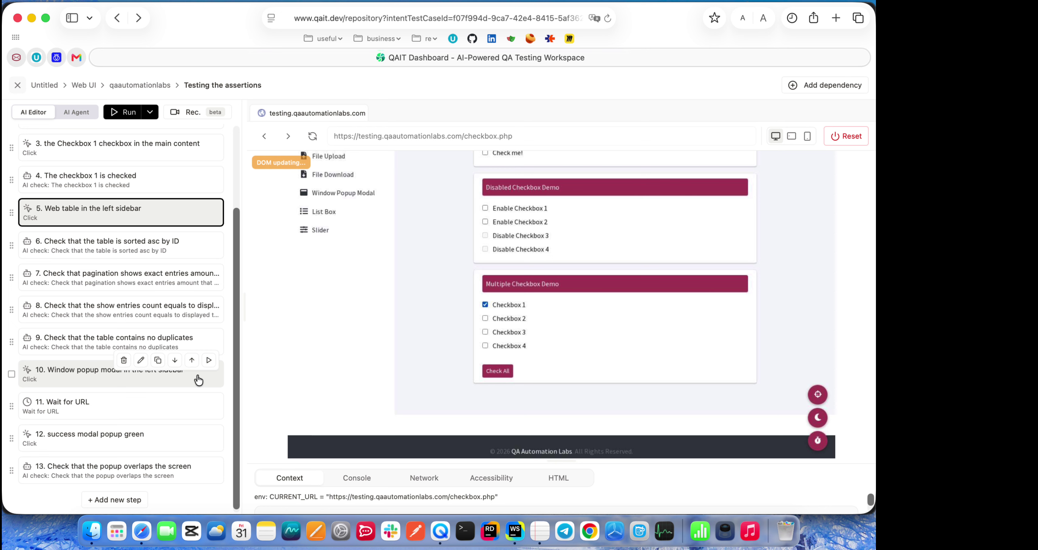
mouse_move(137, 195)
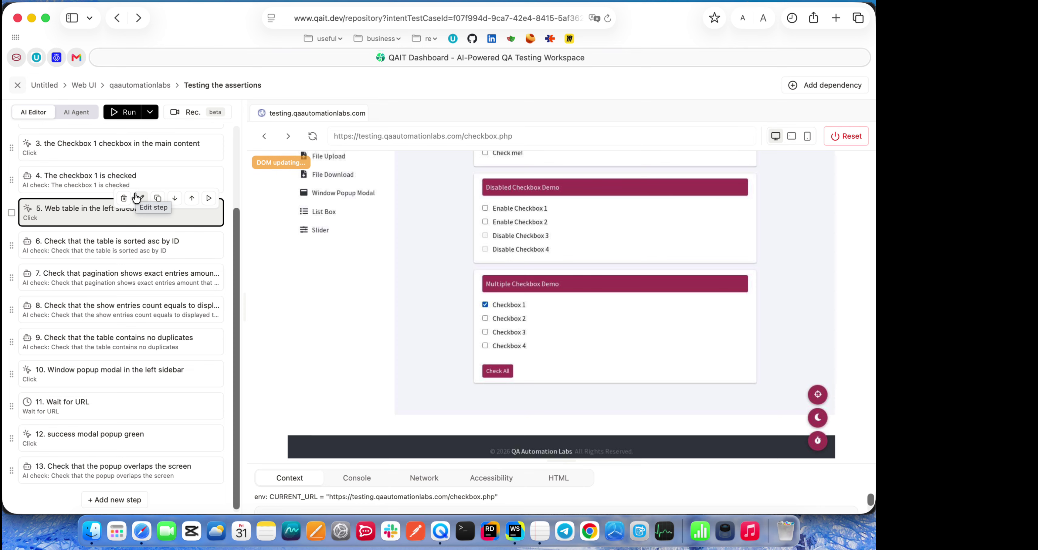
mouse_move(166, 252)
left_click(61, 257)
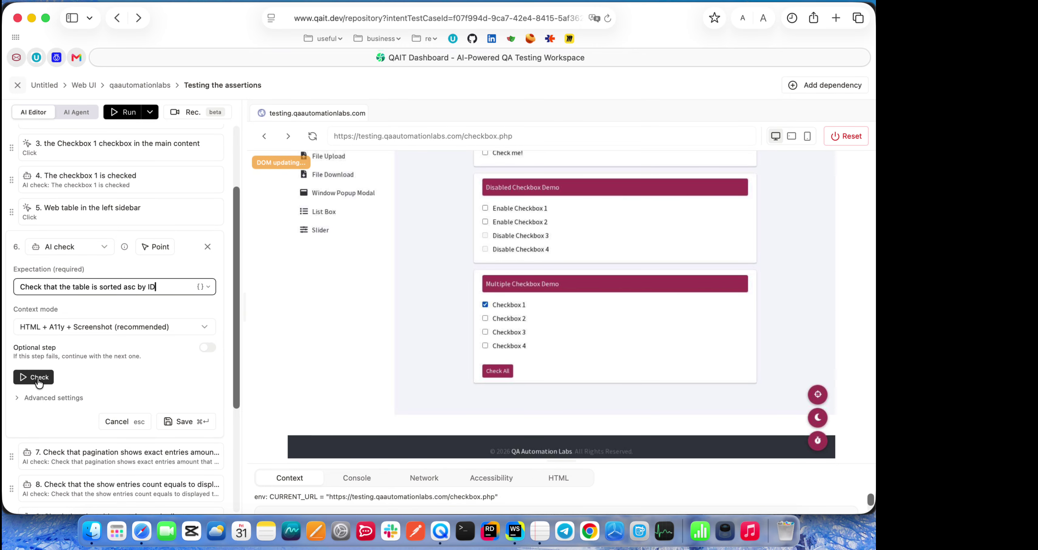
Try to run step 5's click on "Web table in the left sidebar", and open the site's Web Table page directly in the preview
left_click(82, 207)
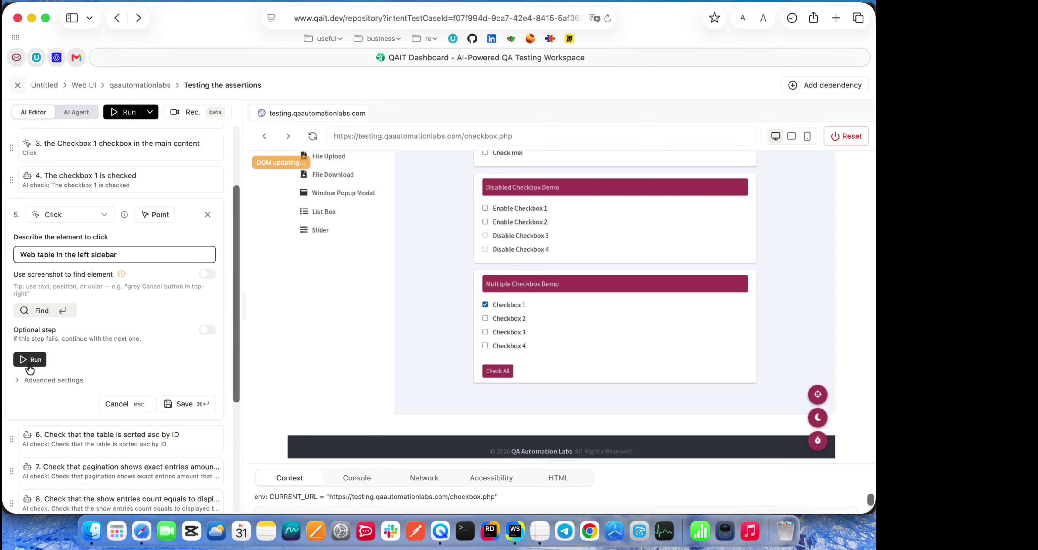
left_click(31, 359)
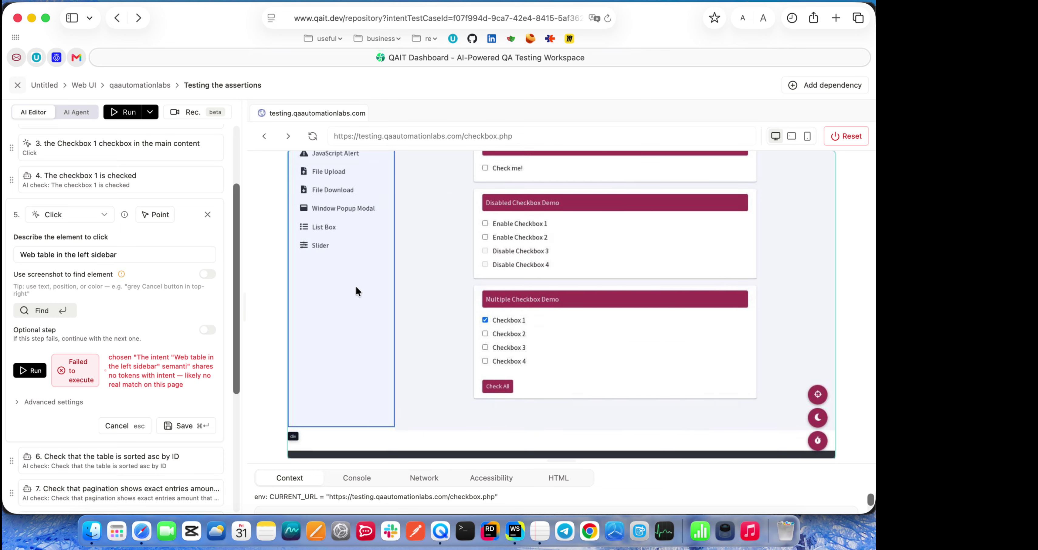
scroll(355, 285, "up", 5)
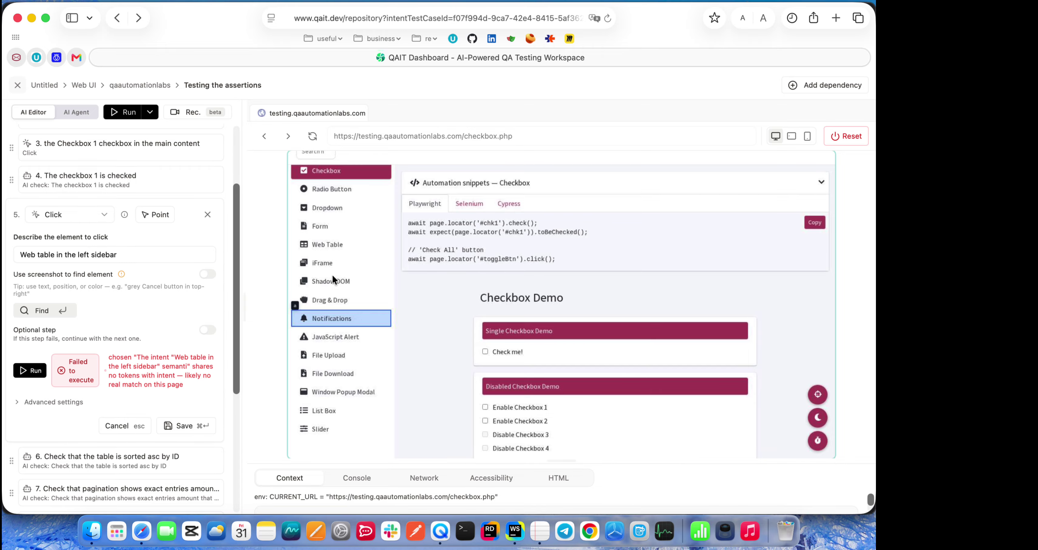
left_click(330, 244)
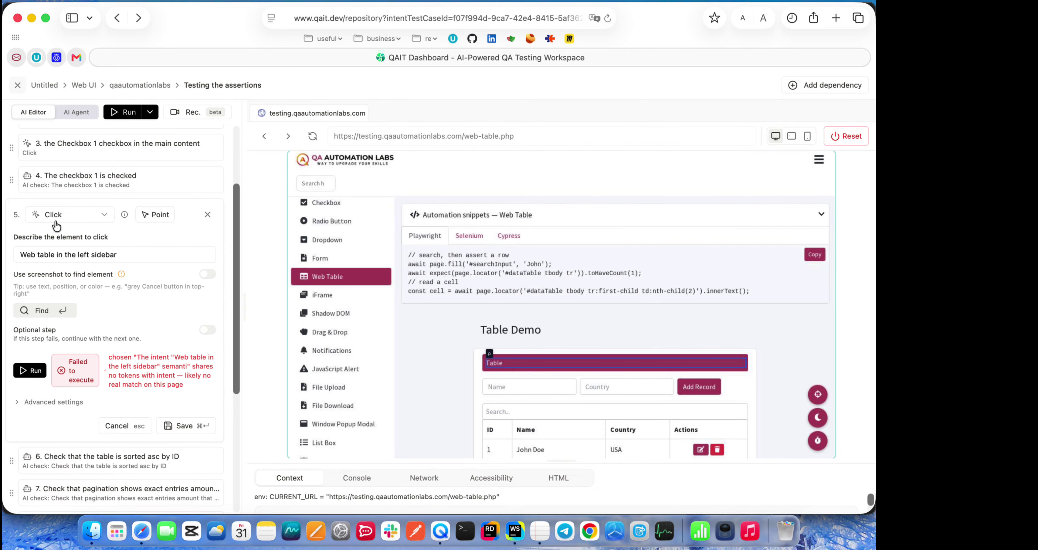
Open AI check step 6 about the table's ID sorting and bring the full web table into view in the preview
scroll(74, 273, "down", 5)
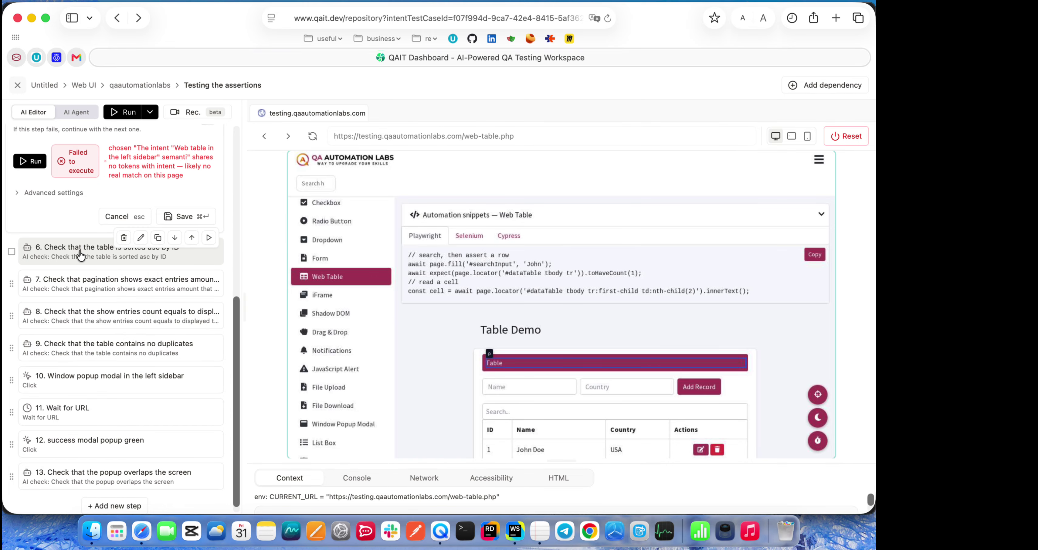
left_click(60, 250)
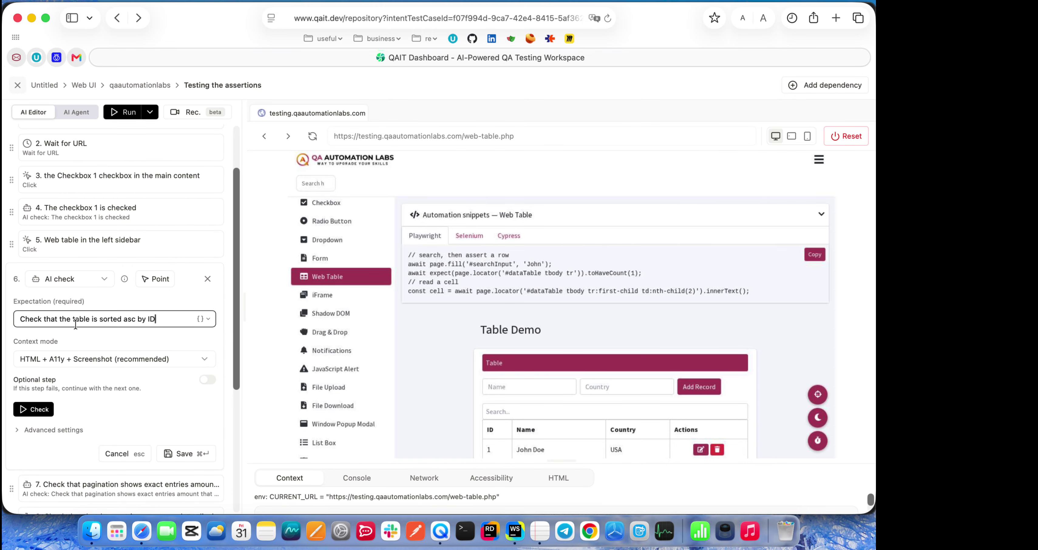
left_click(155, 279)
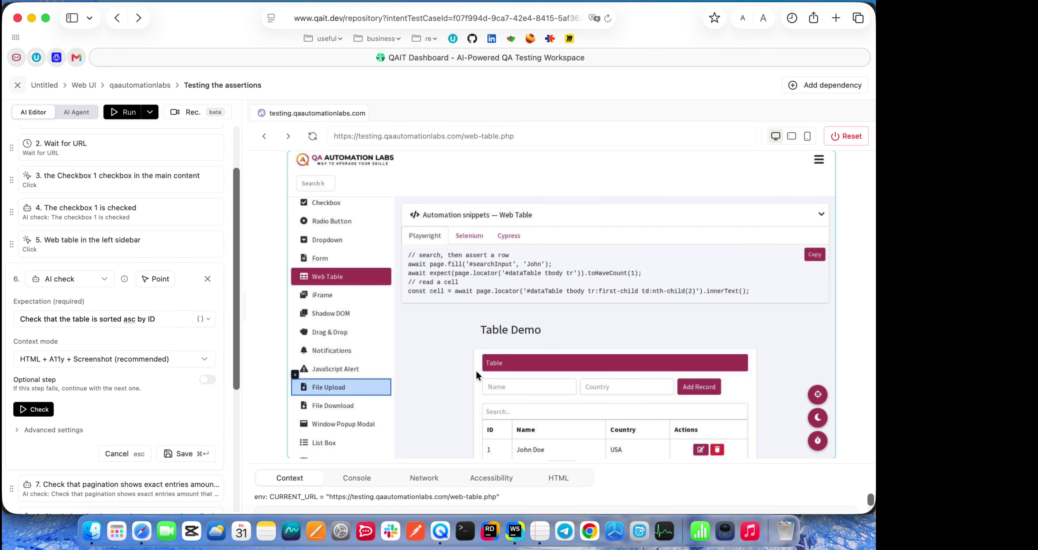
scroll(524, 369, "down", 3)
scroll(541, 368, "down", 3)
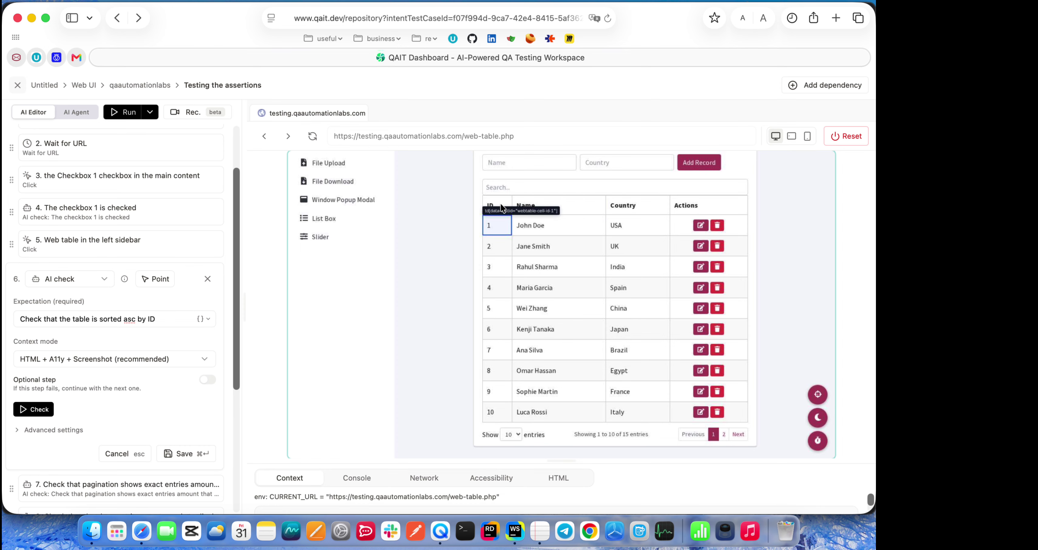
Change the expectation to "Check that the table is sorted desc by ID" and run the check
left_click(189, 319)
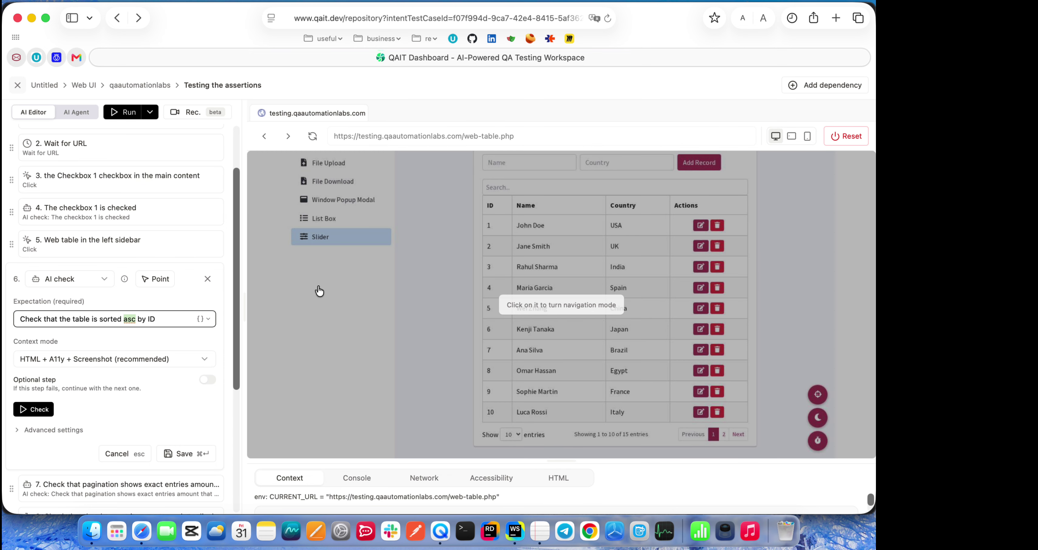
type("de")
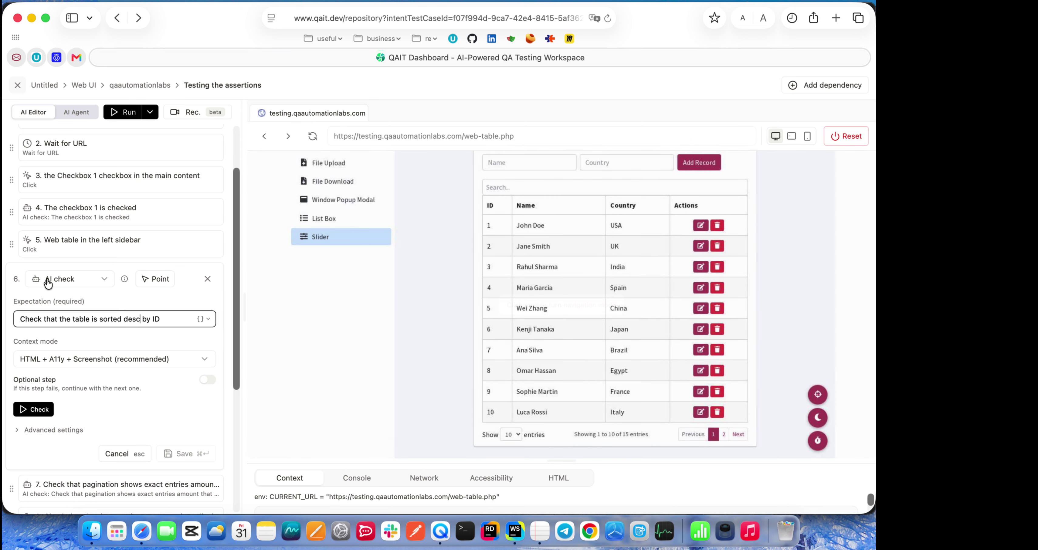
left_click(53, 409)
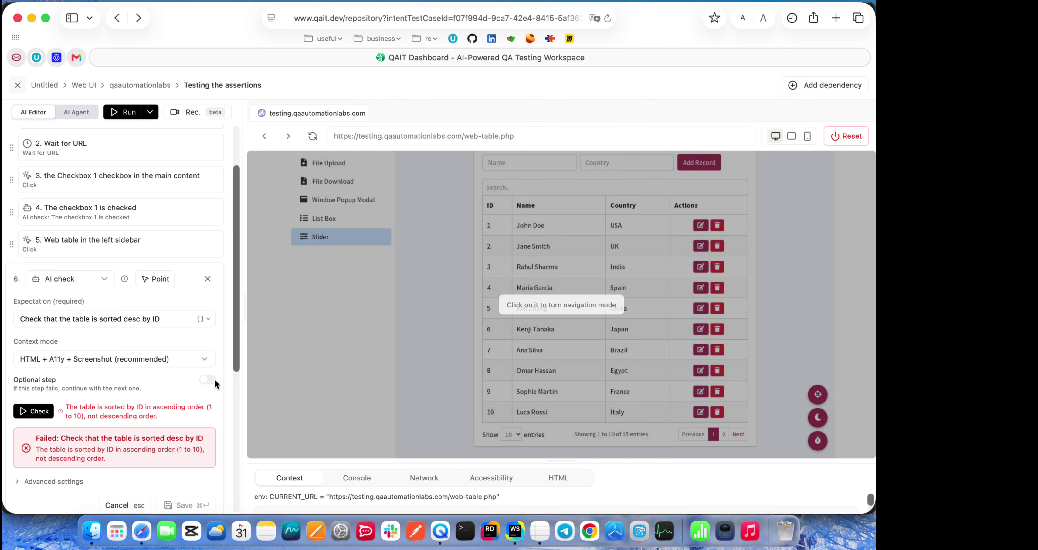
Change step 6's expectation to "Check that the table is sorted asc by ID", rerun the check and save the step
scroll(102, 375, "down", 1)
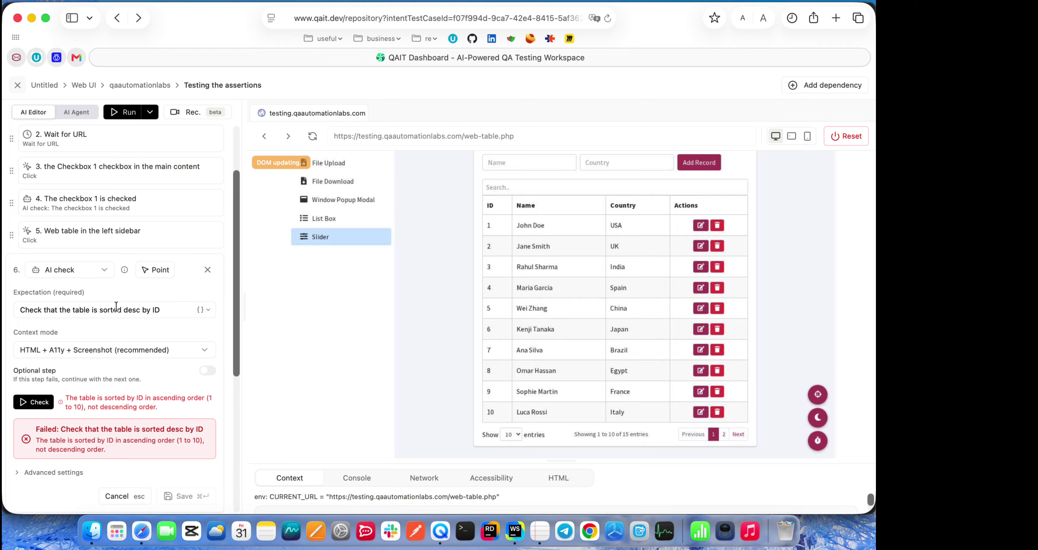
double_click(134, 309)
key("BackSpace")
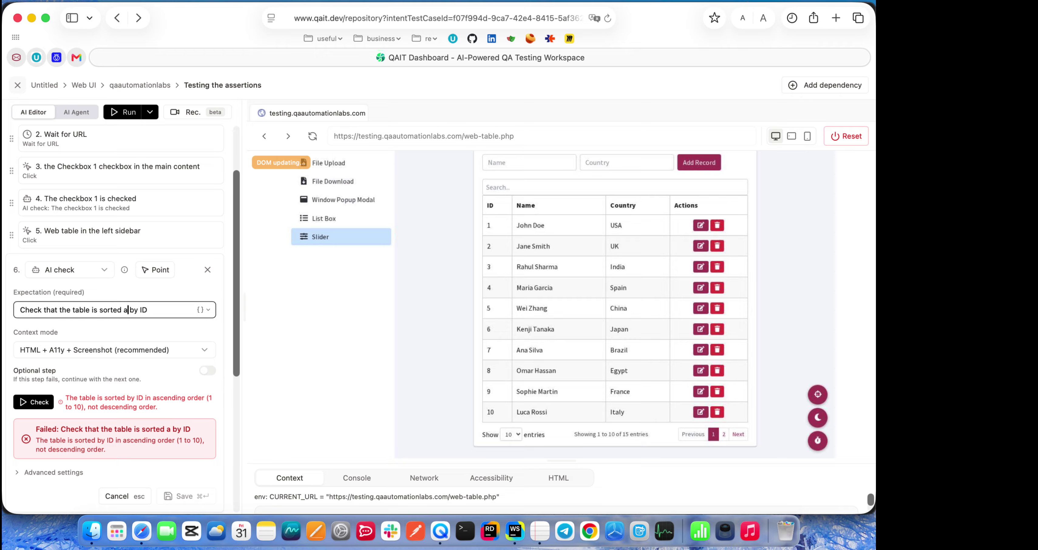
type("asc")
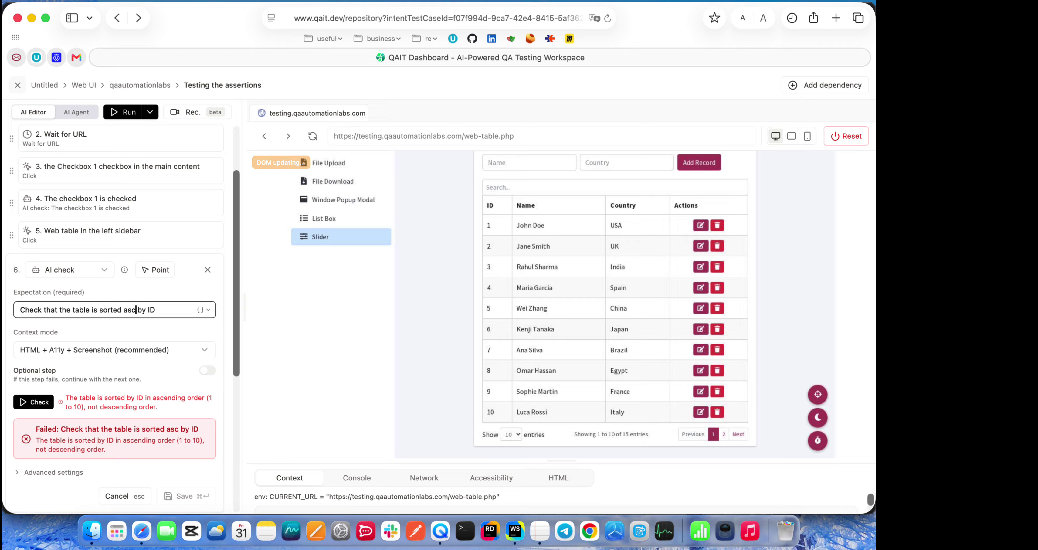
left_click(34, 402)
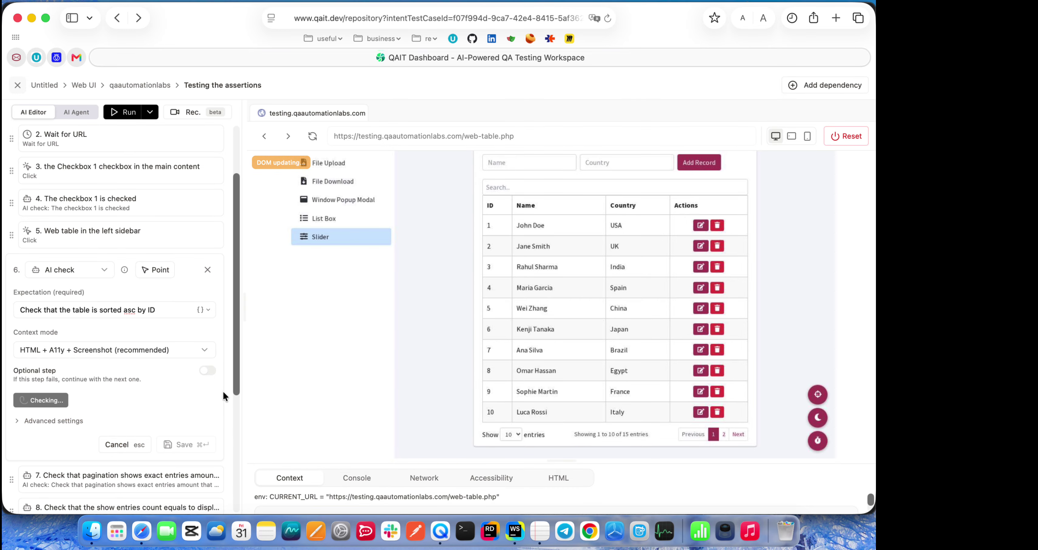
left_click(179, 453)
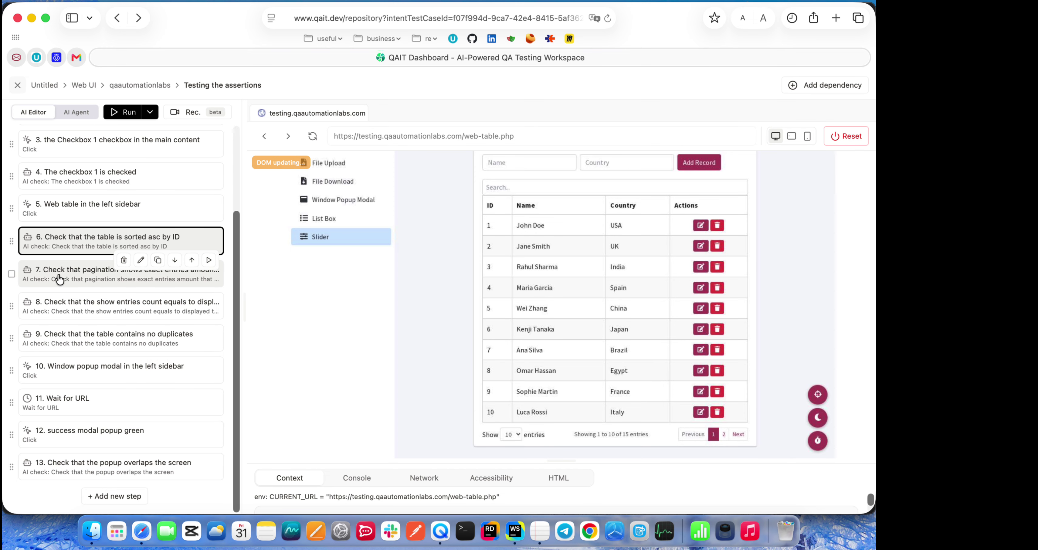
Remove the trailing "- 10" from the pagination expectation in AI check step 7 and run the check
left_click(59, 278)
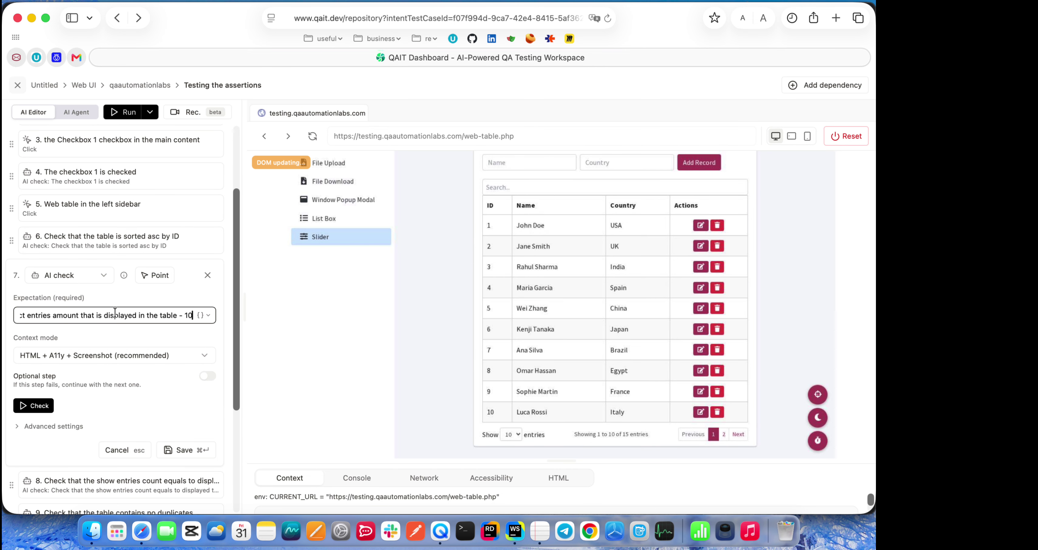
triple_click(114, 314)
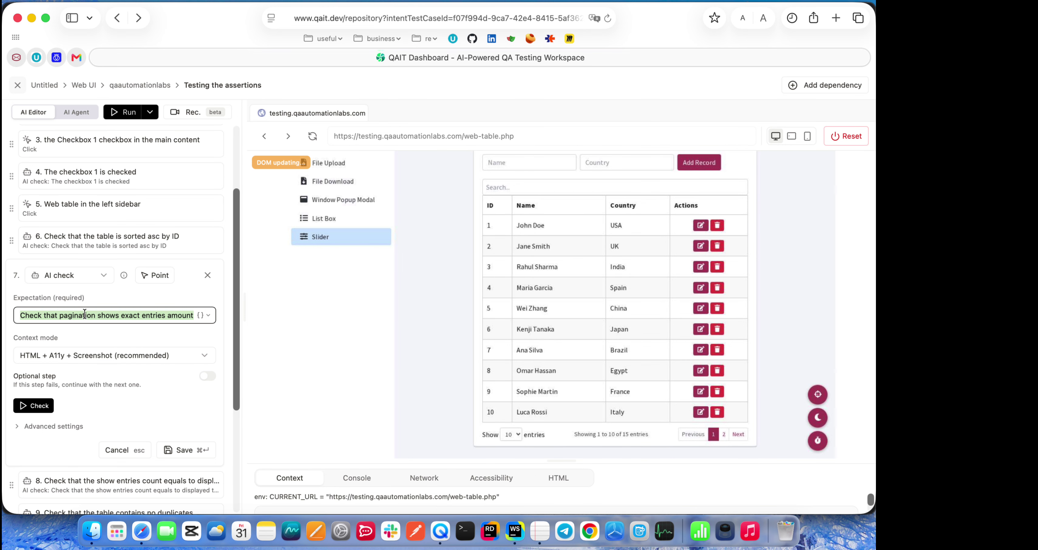
left_click(86, 316)
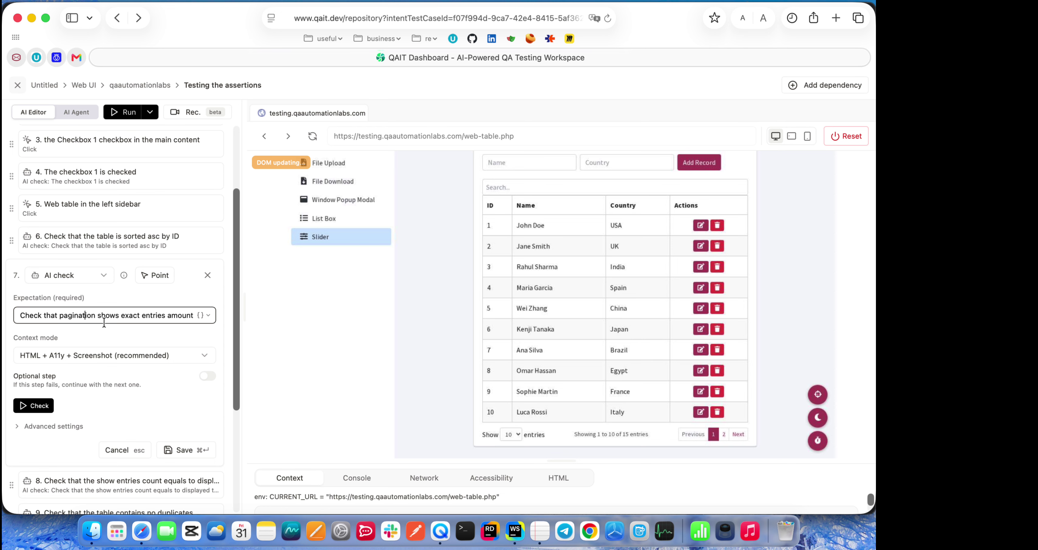
left_click_drag(100, 315, 258, 327)
left_click(162, 315)
left_click(124, 319)
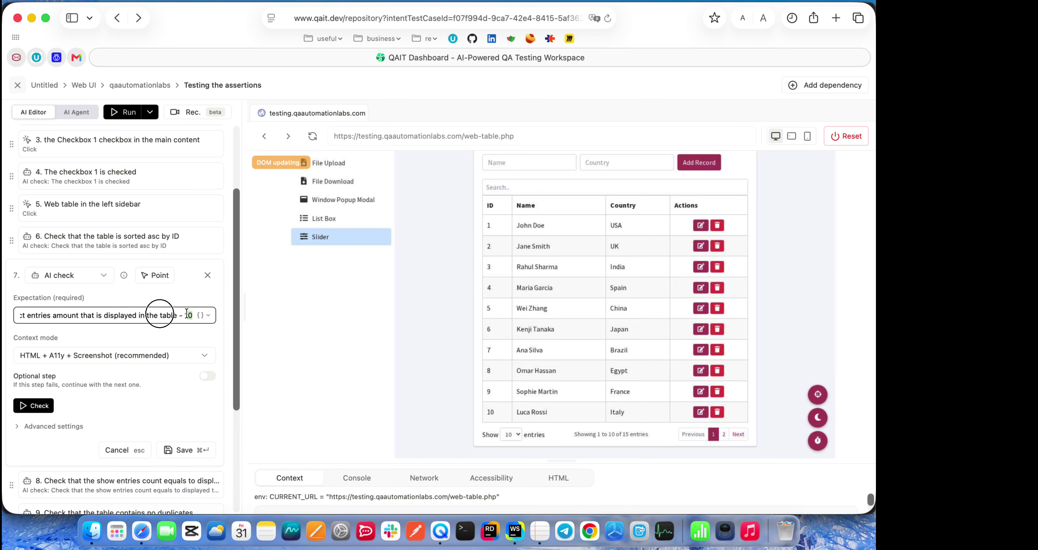
left_click_drag(180, 315, 239, 305)
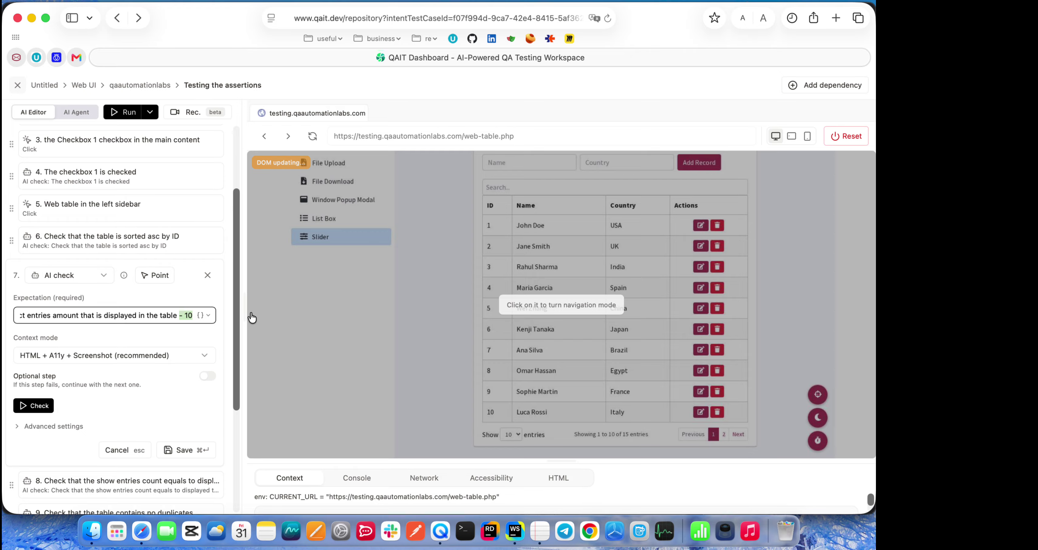
key("BackSpace")
key("BackSpace")
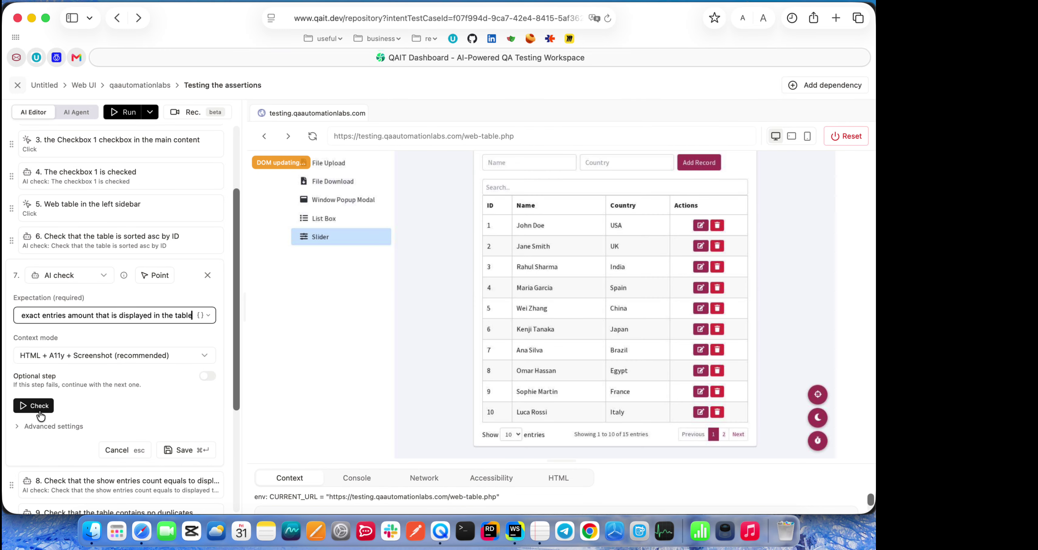
left_click(37, 406)
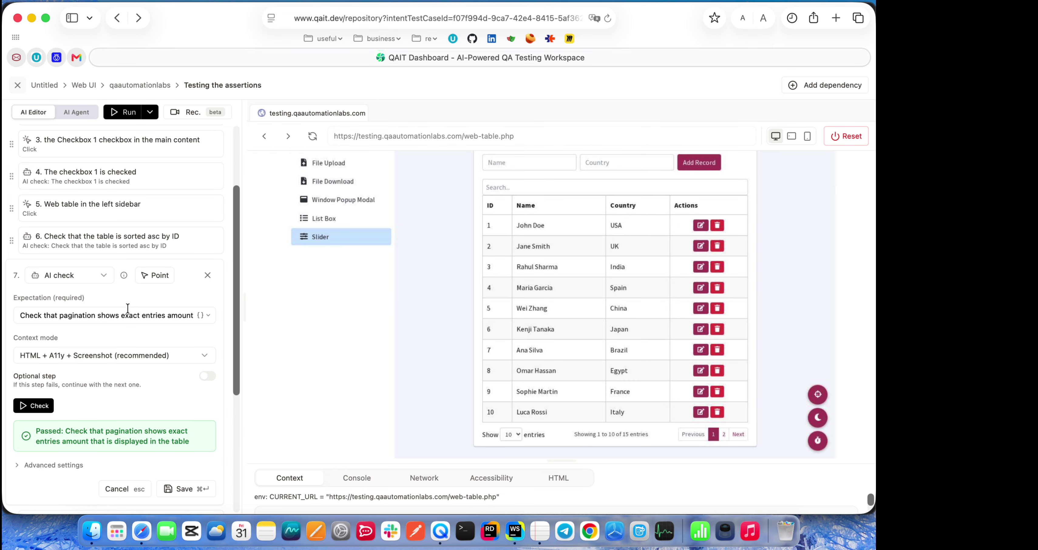
Append "- 16" to the end of step 7's pagination expectation and rerun the check
left_click(128, 310)
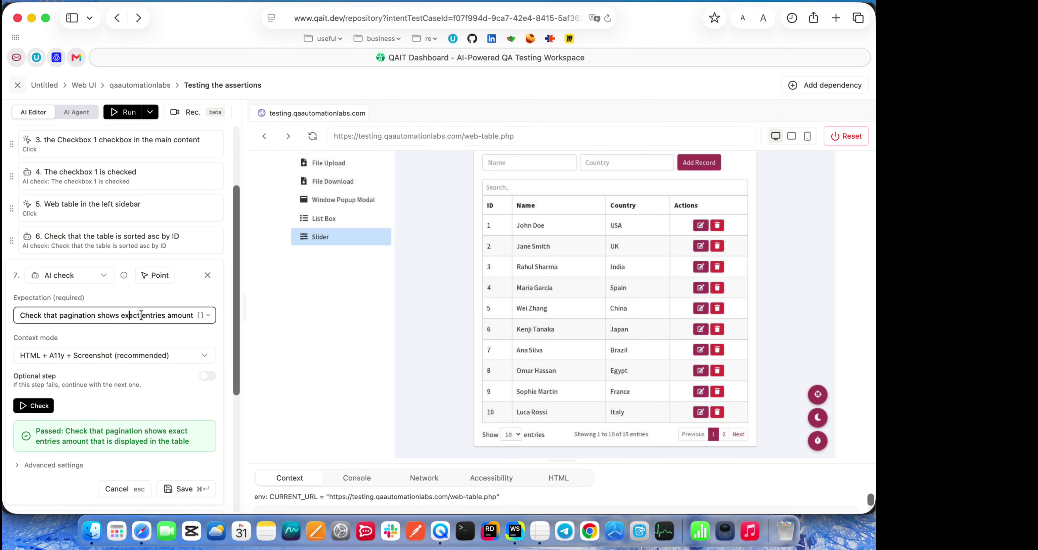
left_click_drag(141, 316, 273, 306)
left_click(162, 313)
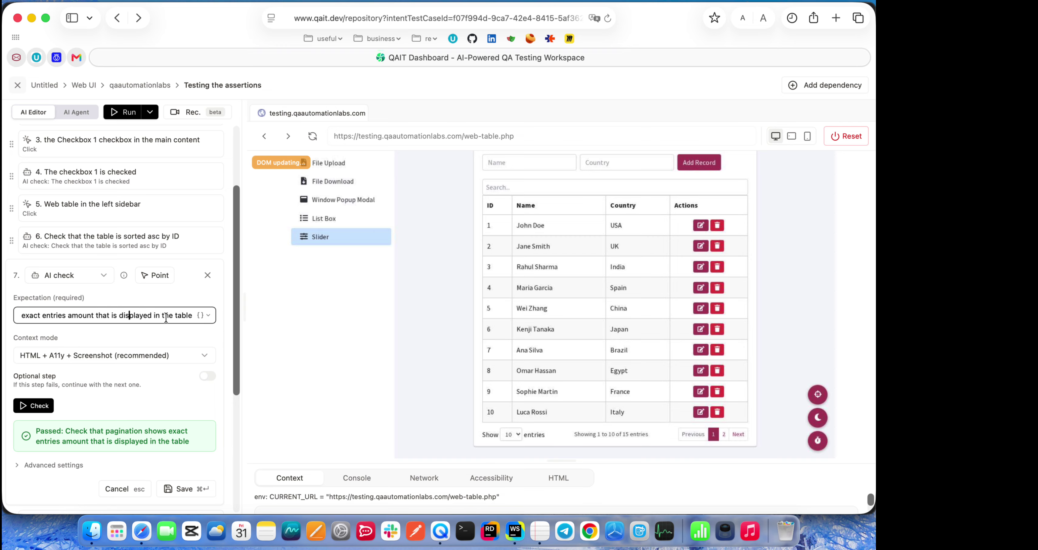
key("super+Right")
type("- ")
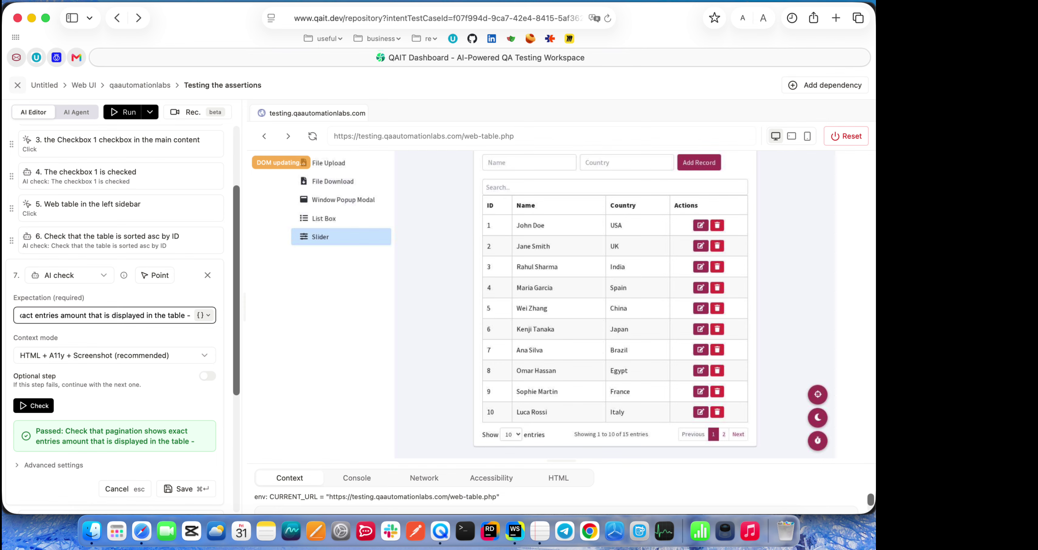
type("16")
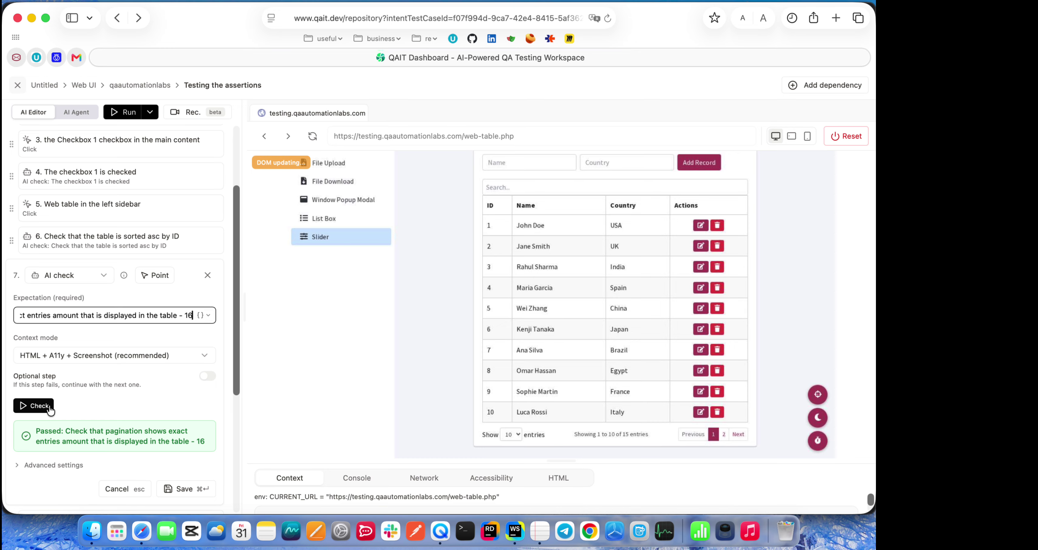
left_click(49, 407)
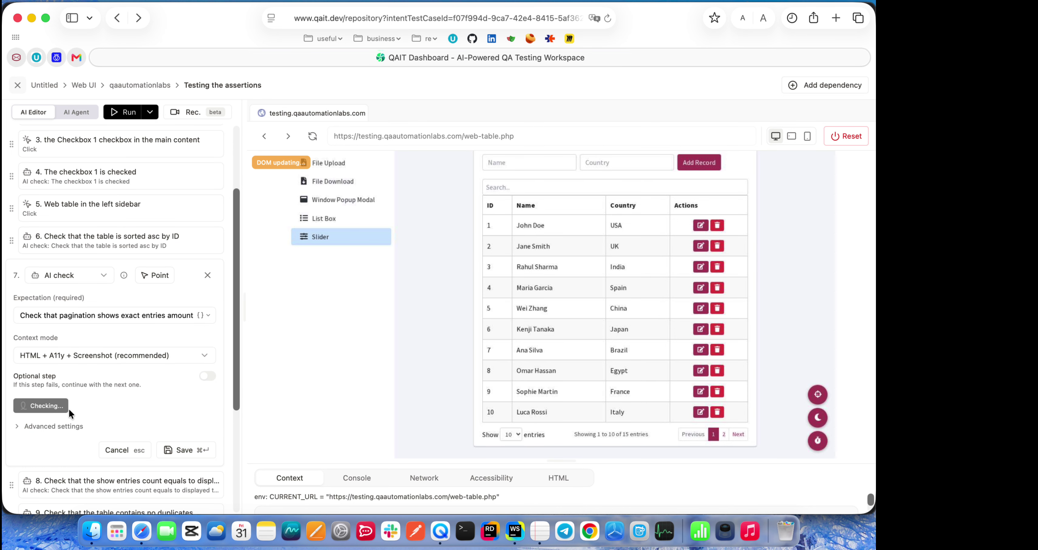
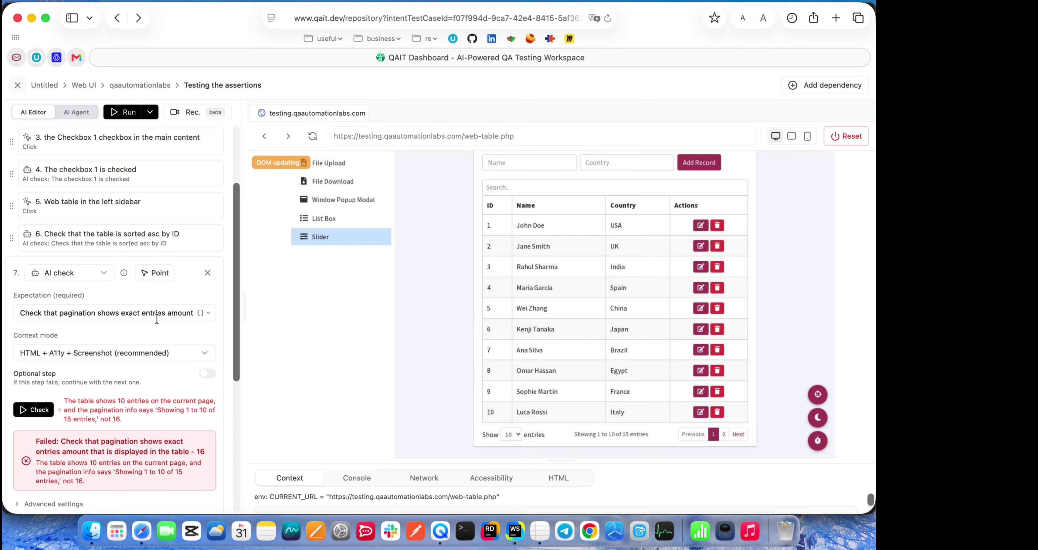
Examine step 7's full pagination expectation and the explanation given for its check result
left_click(104, 314)
left_click(45, 317)
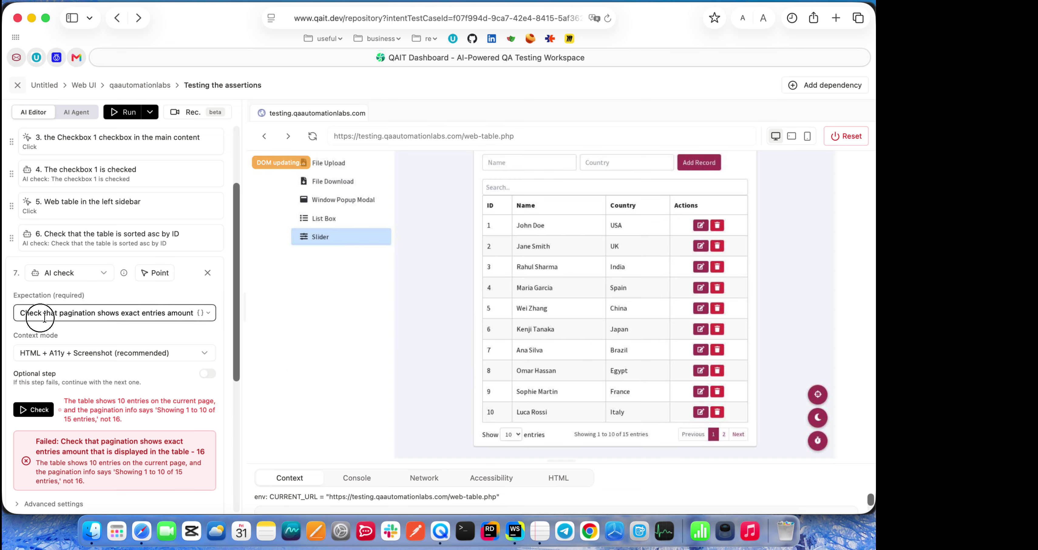
left_click(33, 313)
left_click(55, 315)
left_click_drag(157, 313, 193, 313)
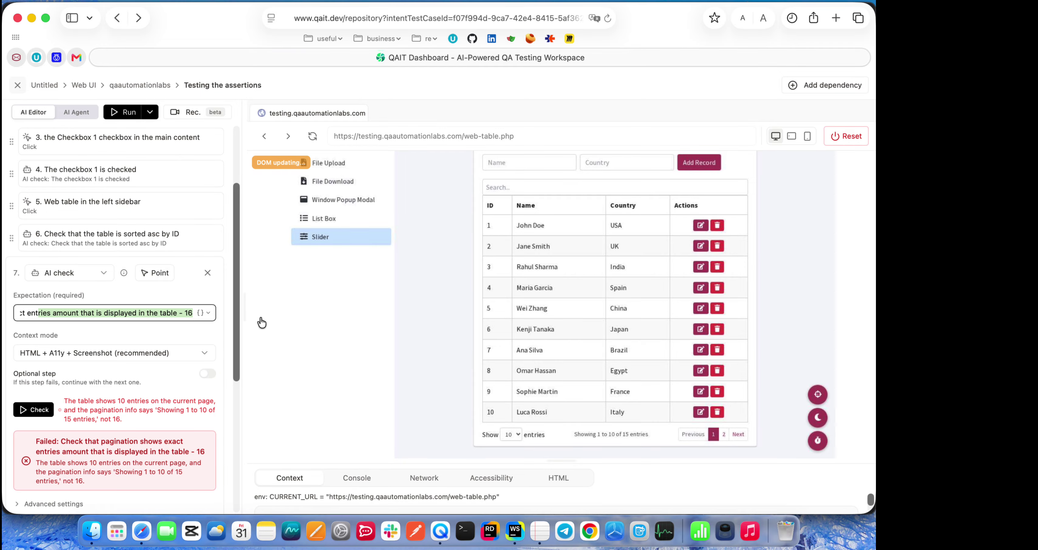
left_click(121, 312)
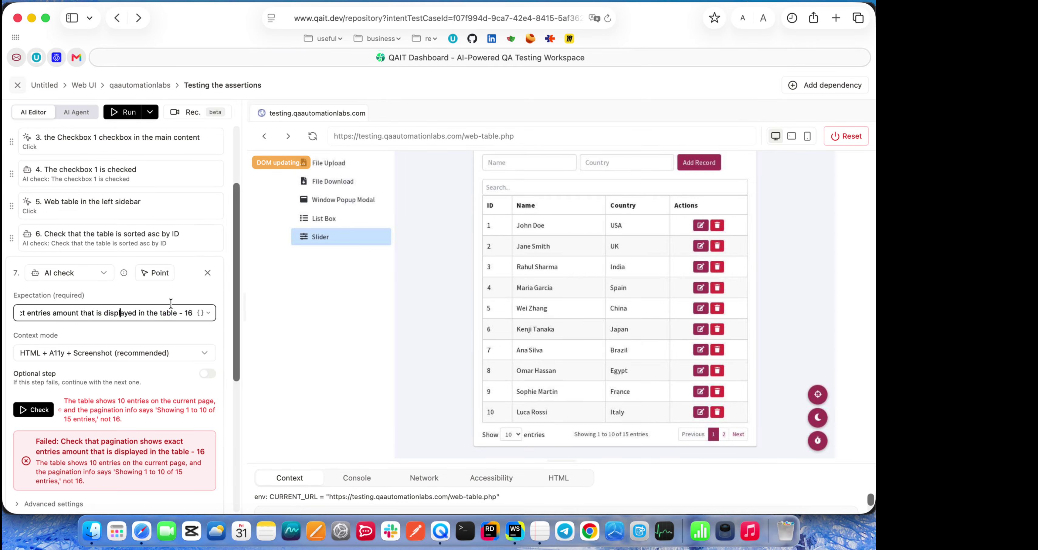
triple_click(126, 314)
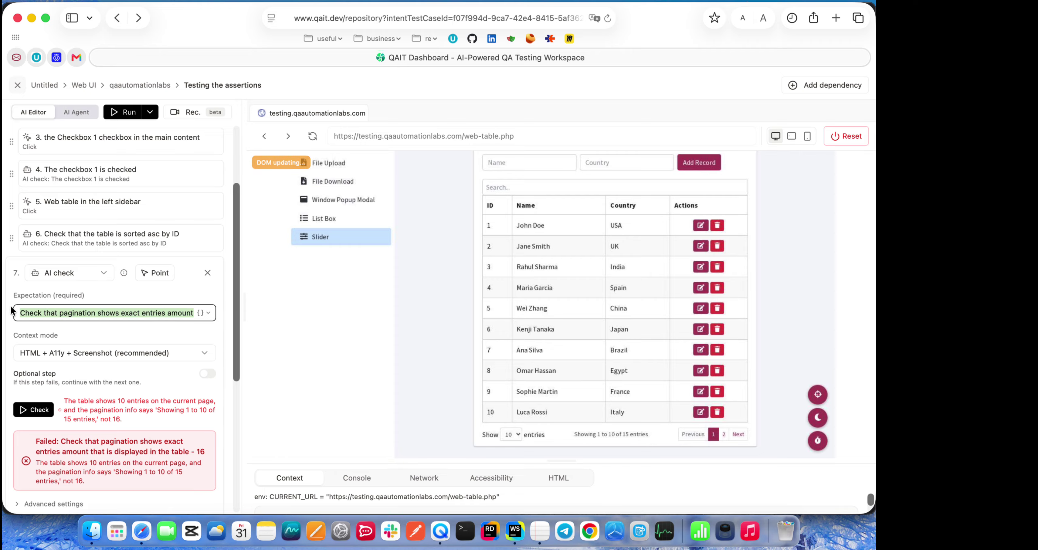
left_click(126, 315)
scroll(97, 314, "down", 3)
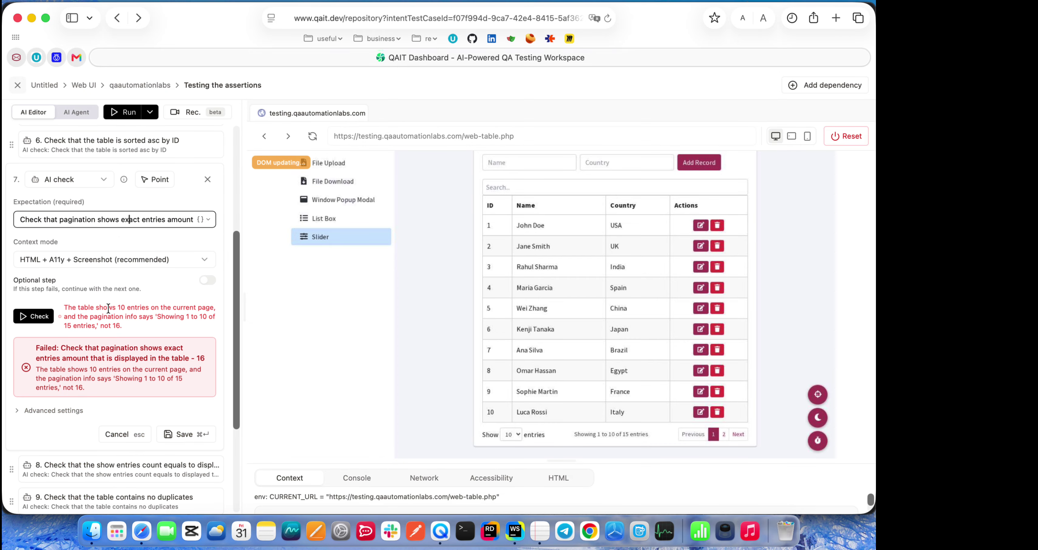
scroll(109, 309, "up", 3)
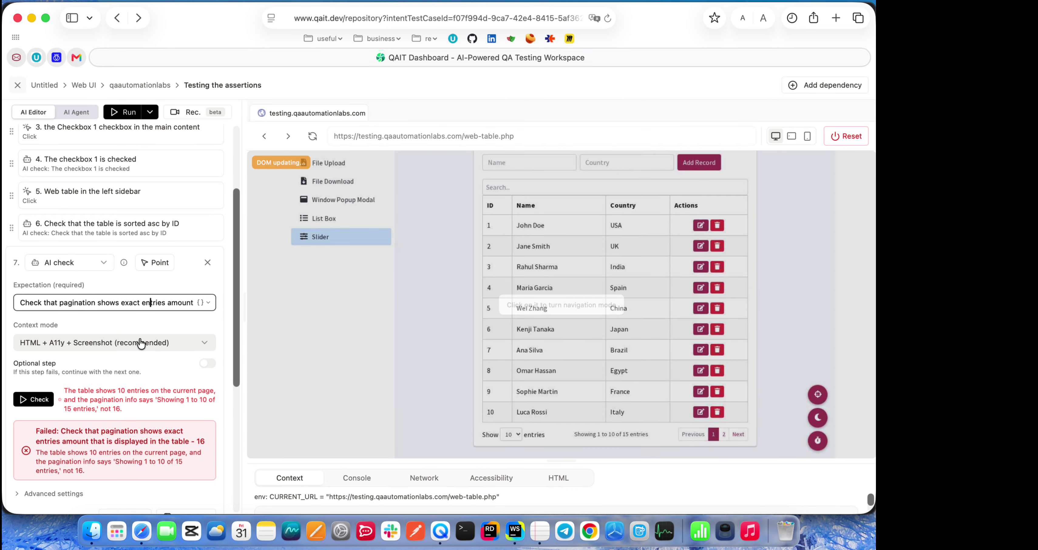
scroll(102, 357, "down", 8)
scroll(32, 325, "up", 7)
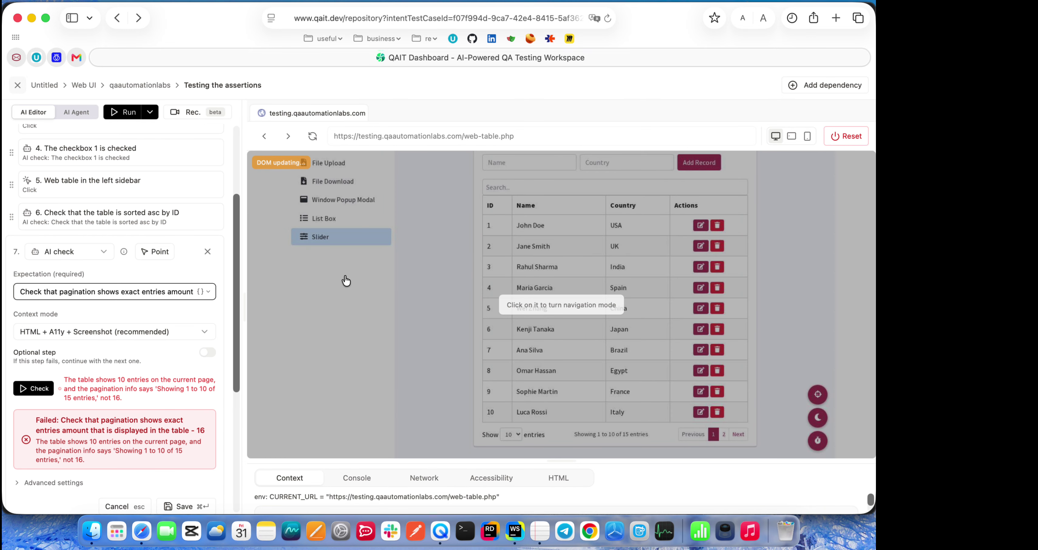
scroll(144, 293, "down", 3)
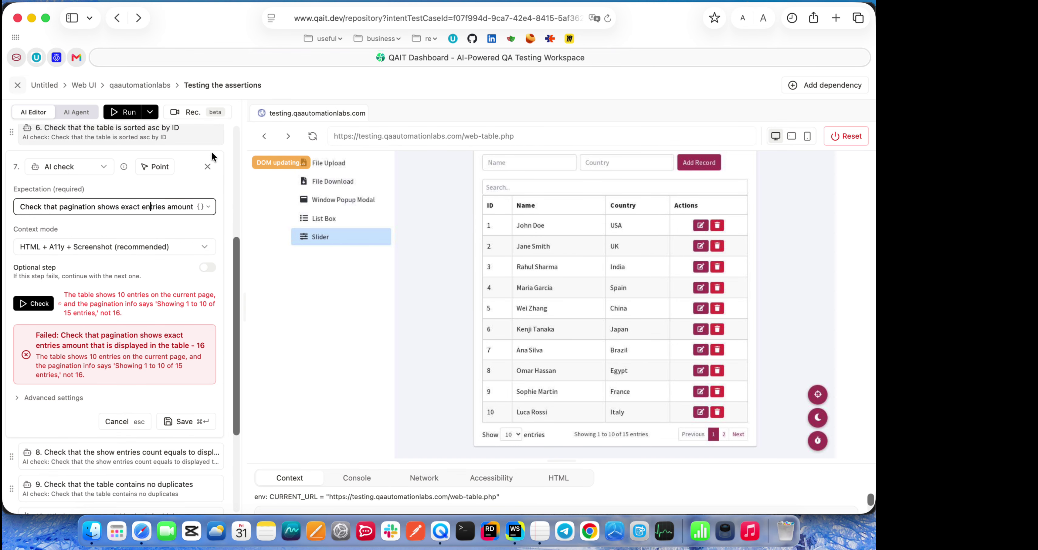
scroll(123, 367, "down", 1)
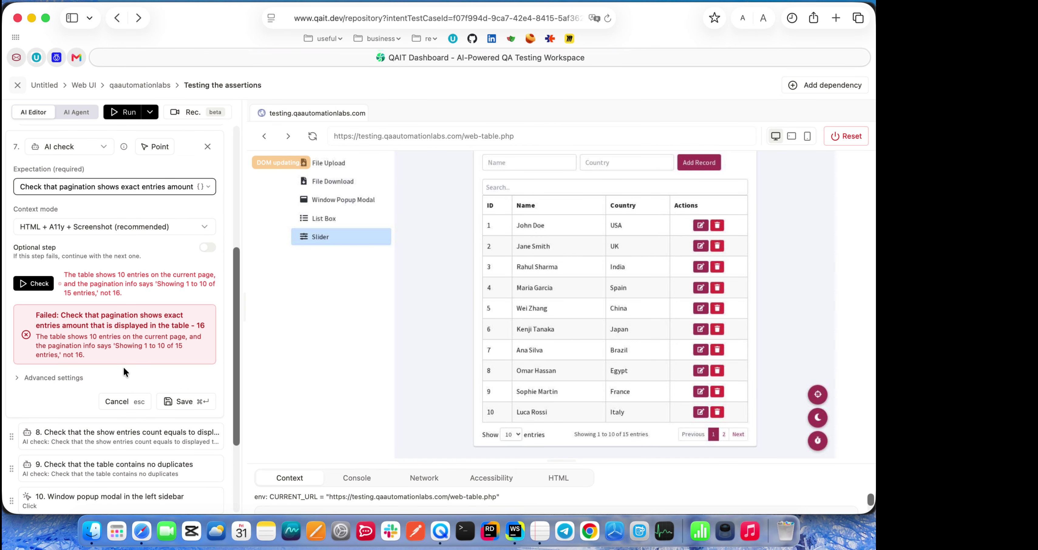
Open AI check step 8, read through its expectation about the show entries count, and run the check
left_click(80, 429)
left_click(25, 218)
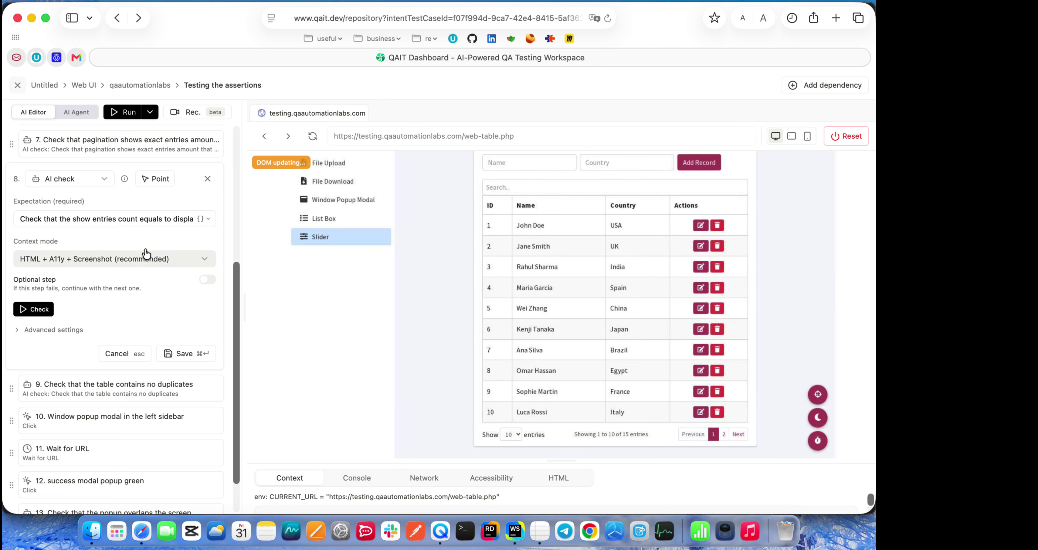
left_click(133, 218)
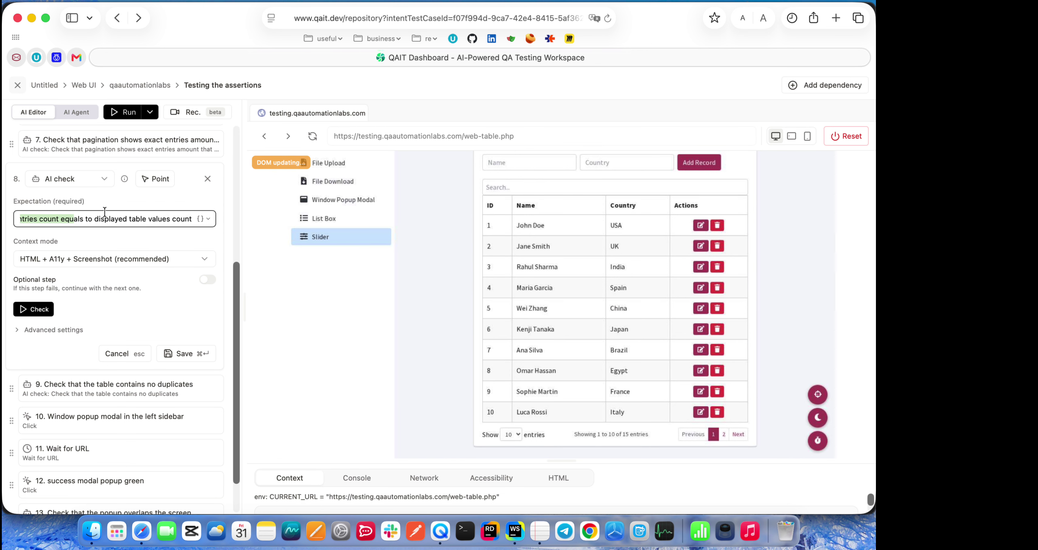
left_click(116, 216)
left_click_drag(134, 216, 19, 219)
left_click(172, 219)
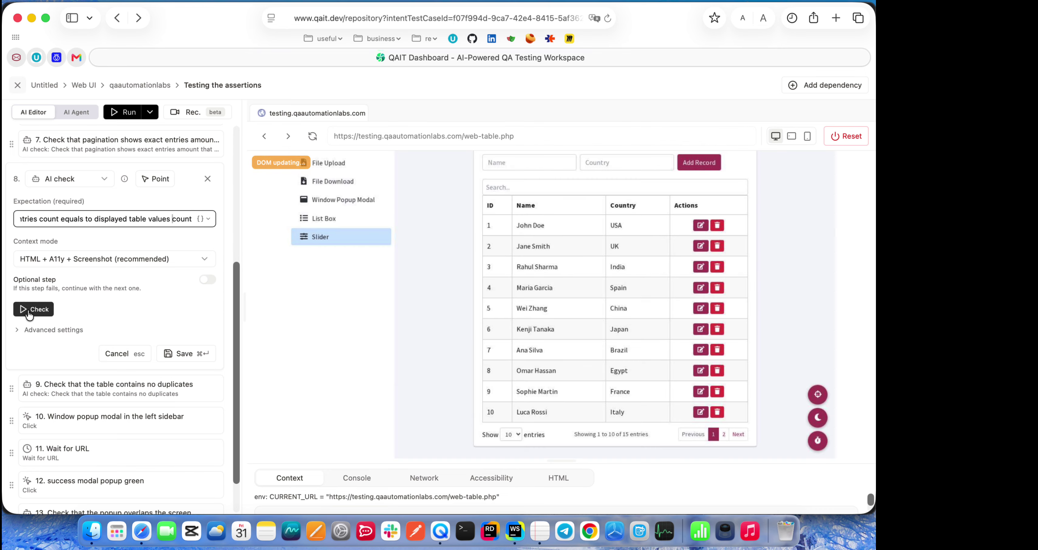
left_click(29, 310)
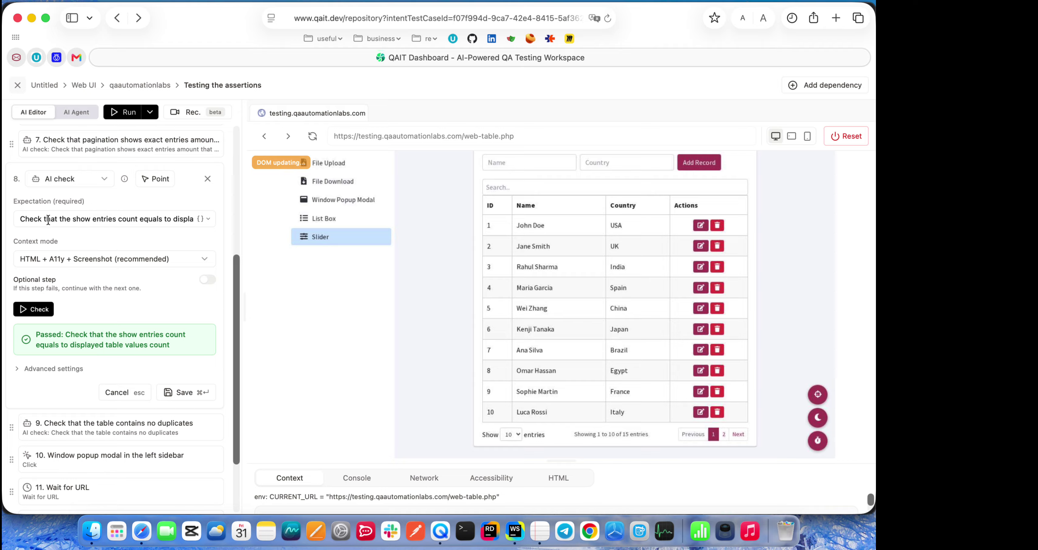
Change step 8's expectation to "Check that the show entries count does not equals to displayed table values count" and run the check
left_click(139, 218)
type("does n")
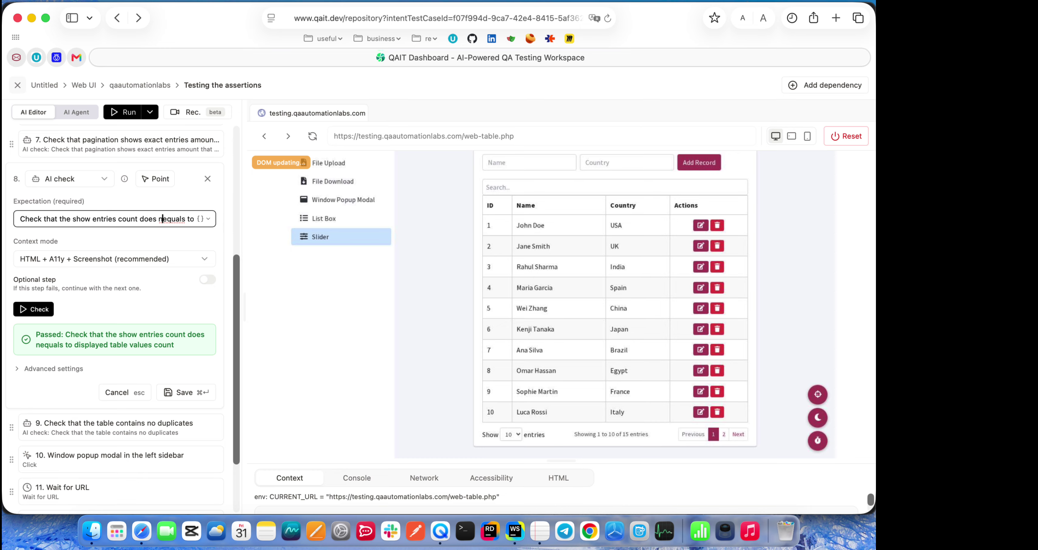
type("ot")
left_click(50, 309)
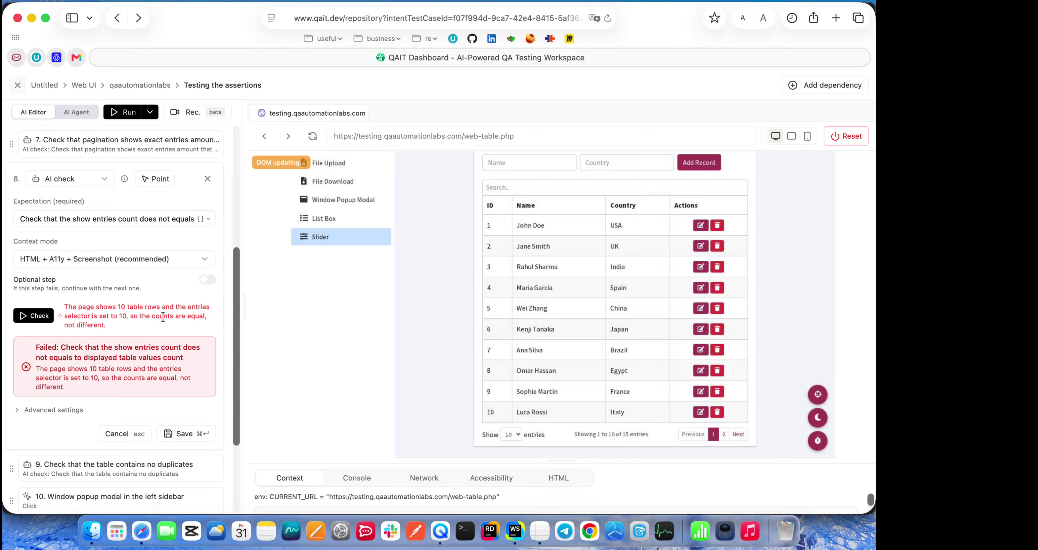
Remove "does not" from step 8's expectation about the show entries count and rerun the check
left_click(129, 218)
double_click(149, 218)
key("BackSpace")
double_click(146, 219)
key("BackSpace")
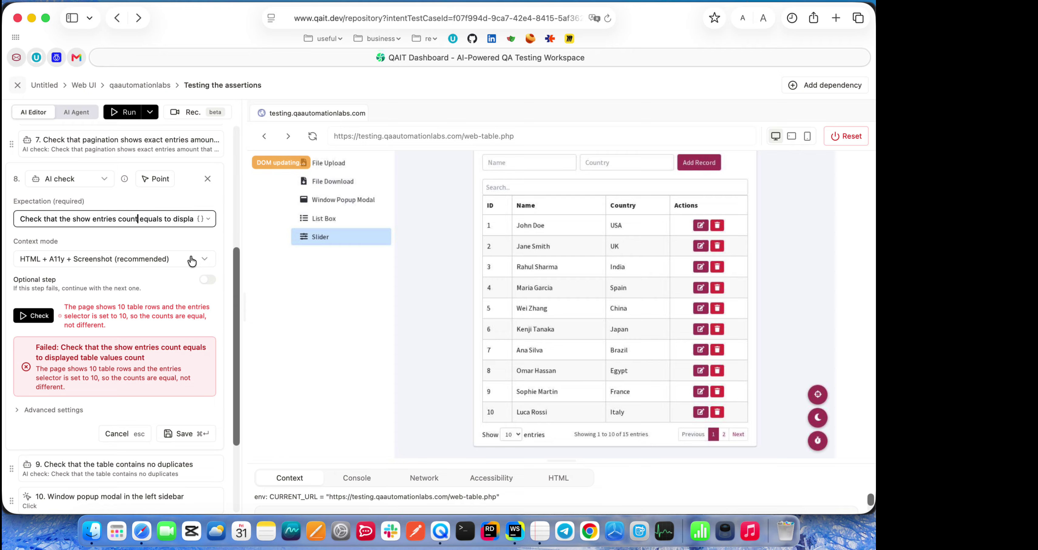
left_click(34, 316)
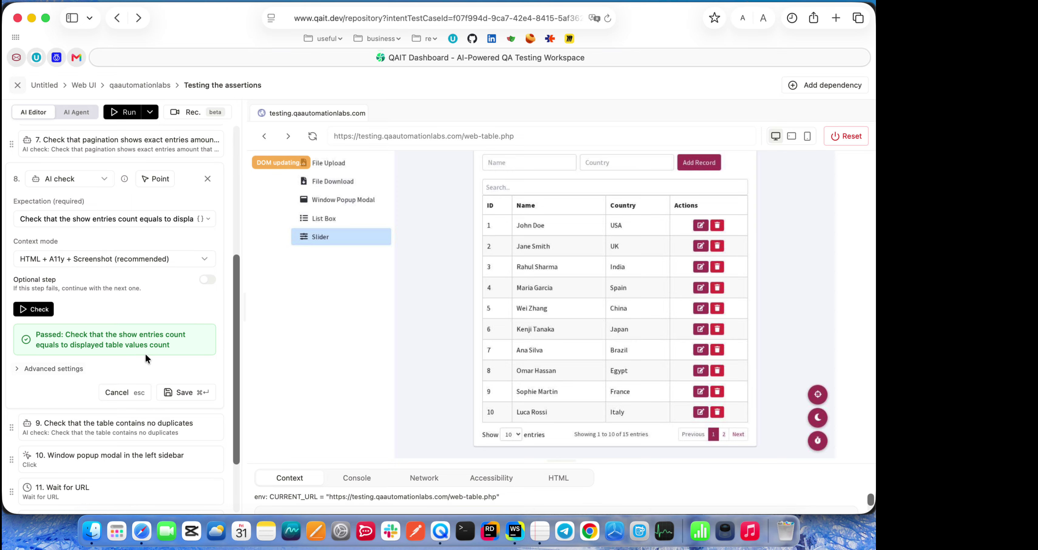
Run AI check step 9, then change its expectation to "Check that the table contains duplicates" and rerun the check
left_click(65, 403)
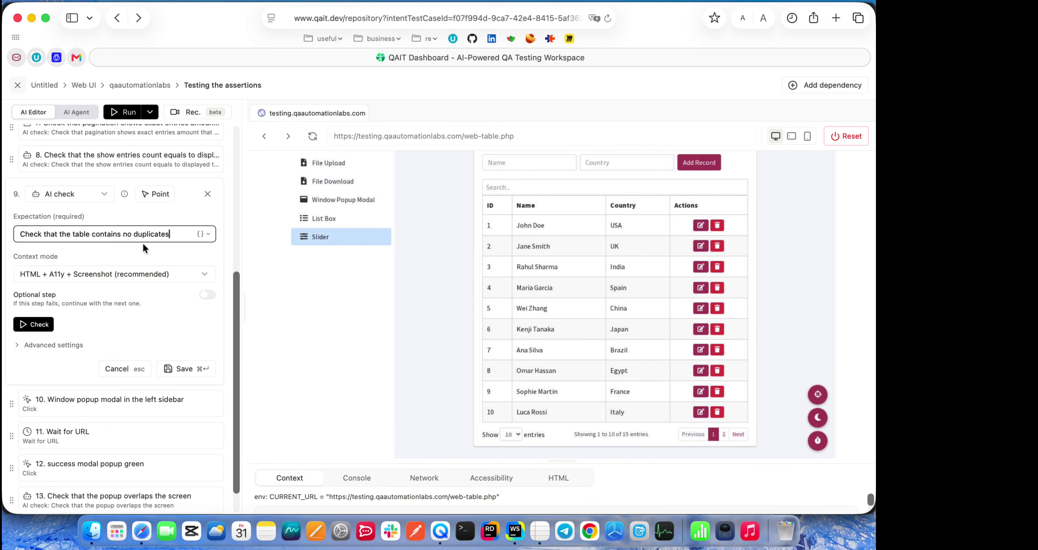
left_click(34, 324)
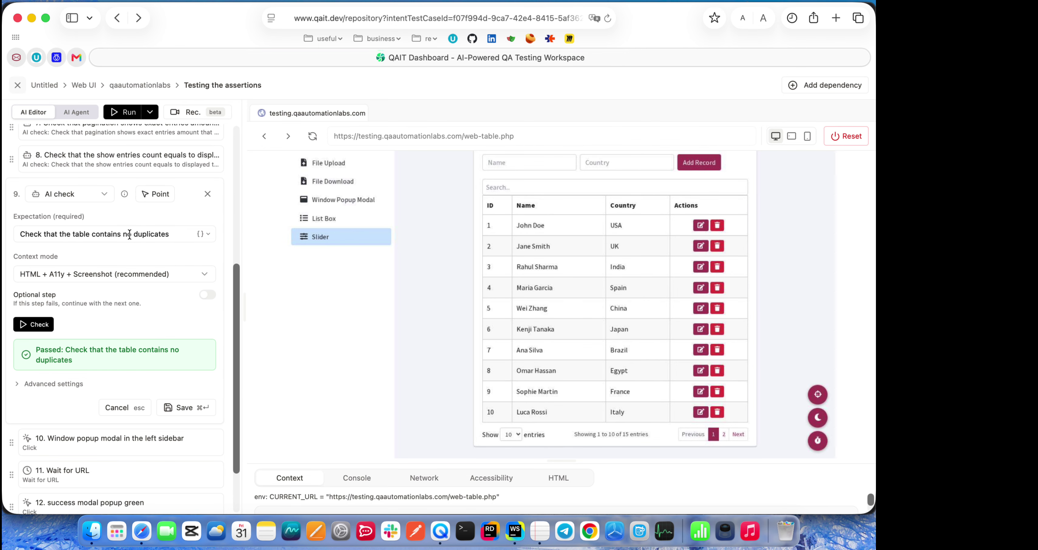
left_click(131, 233)
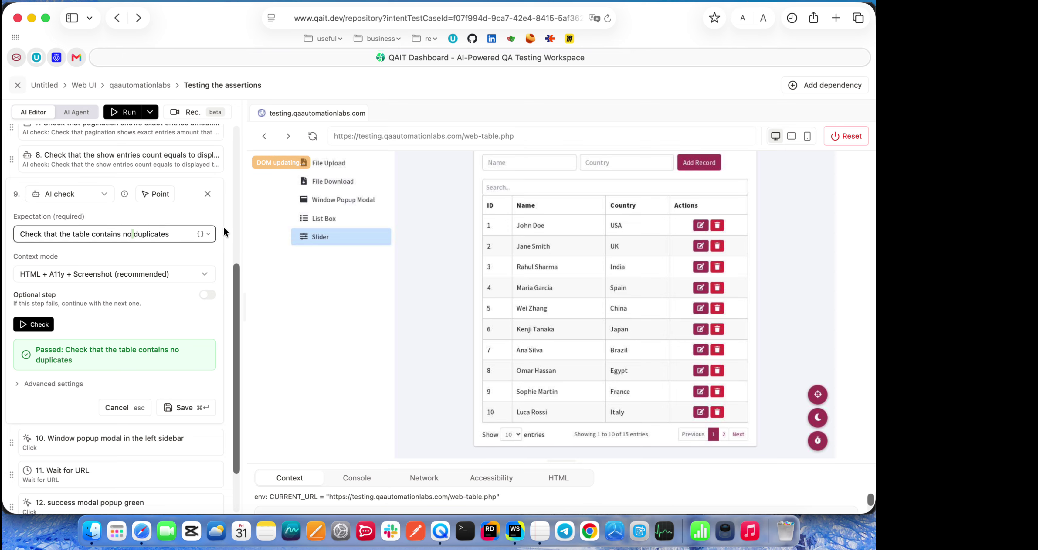
key("BackSpace")
key("BackSpace")
key("BackSpace")
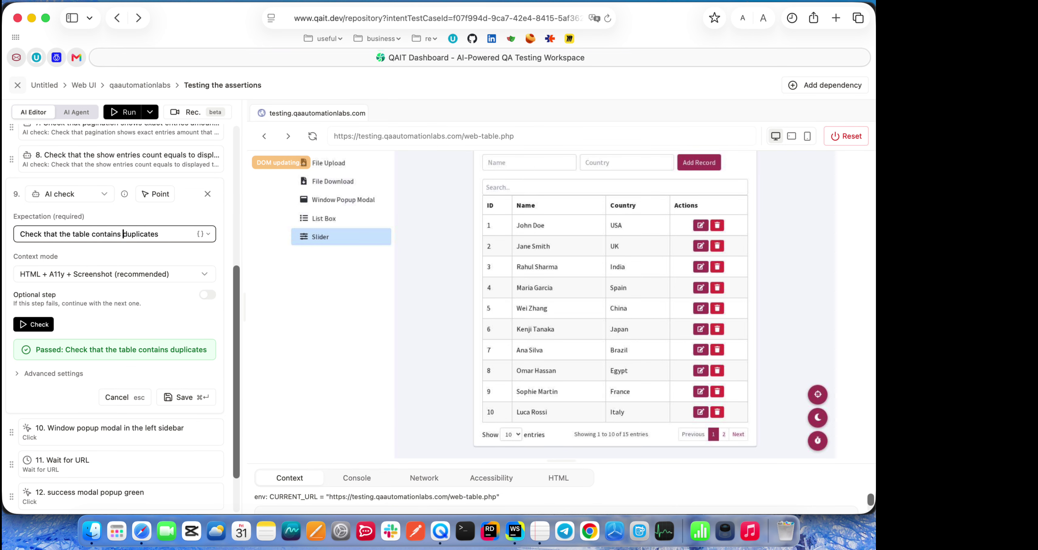
left_click(41, 323)
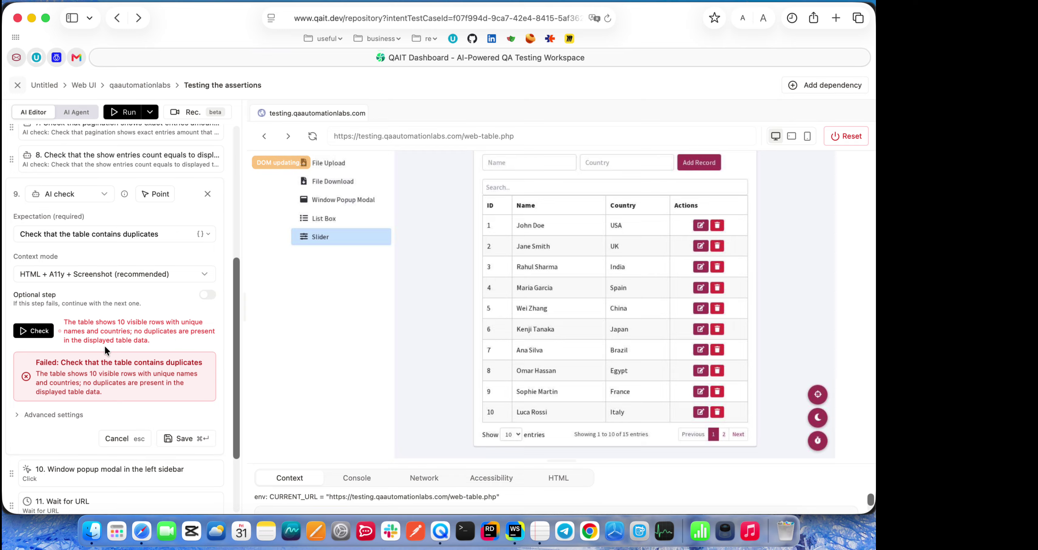
Change step 9's expectation to "Check that the table contains no duplicates", rerun the check and save the step
left_click(121, 232)
type("no")
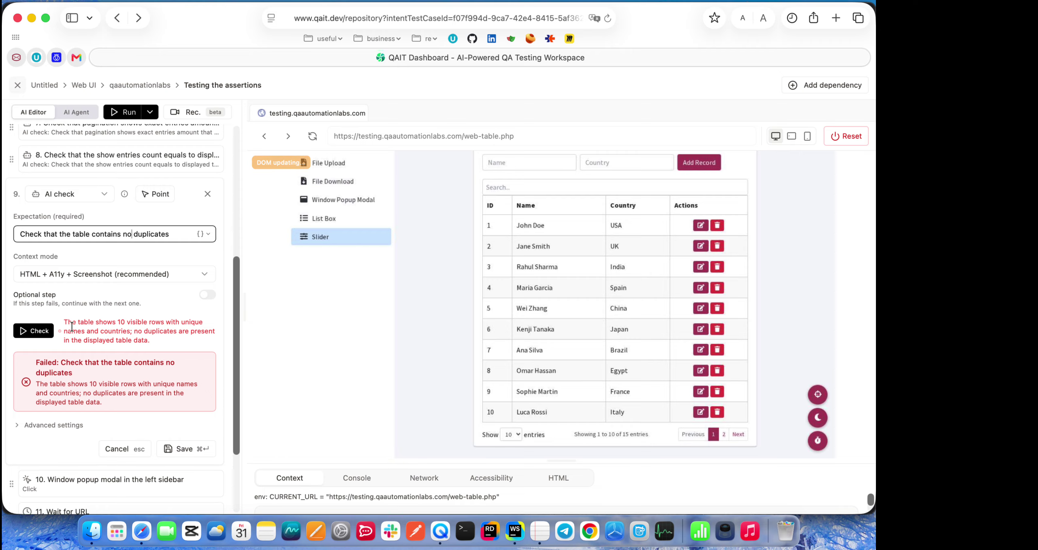
left_click(41, 331)
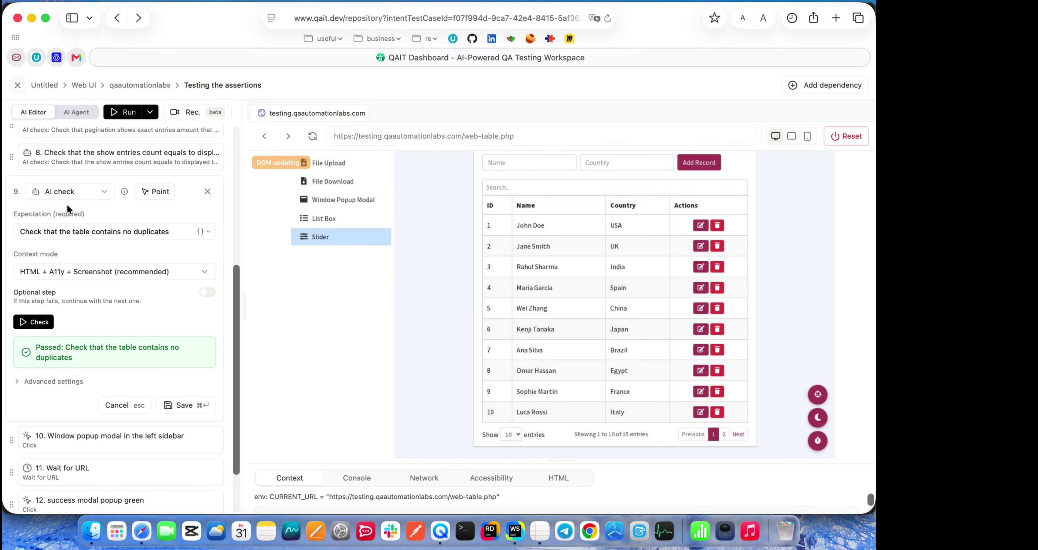
scroll(117, 269, "down", 1)
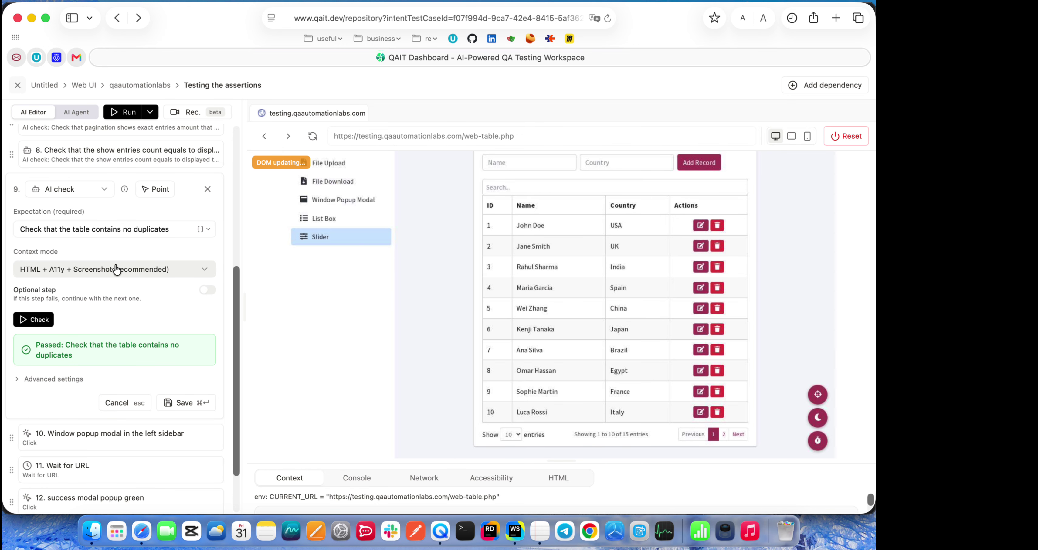
left_click(189, 401)
scroll(150, 319, "down", 1)
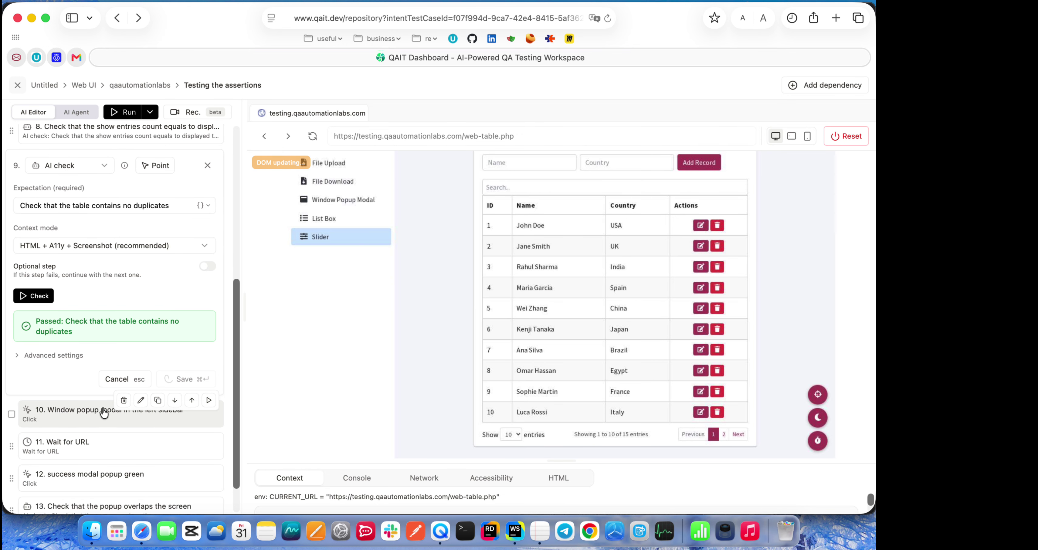
Open step 10, execute its click on the Window popup modal entry in the left sidebar, and save the step
left_click(99, 373)
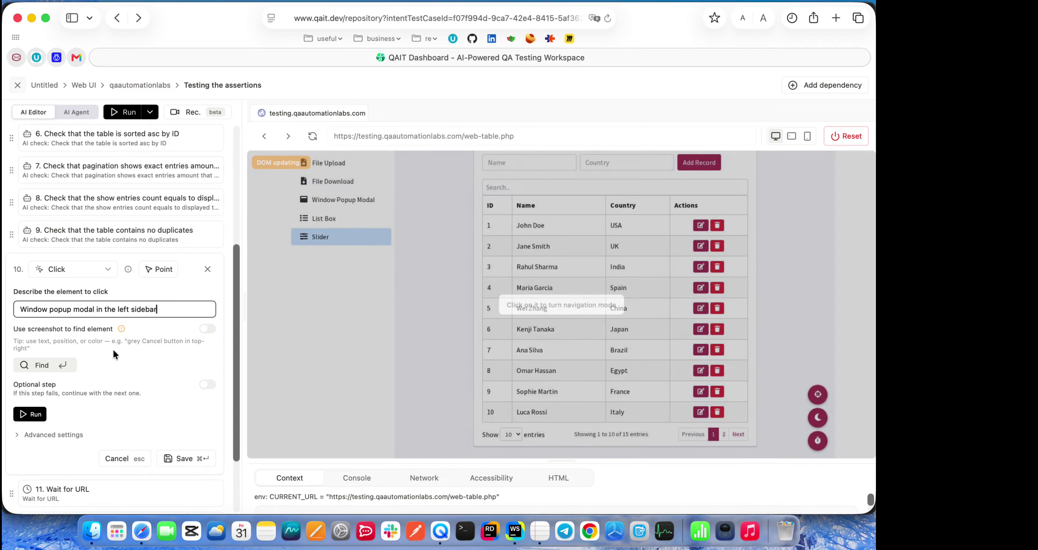
left_click(43, 414)
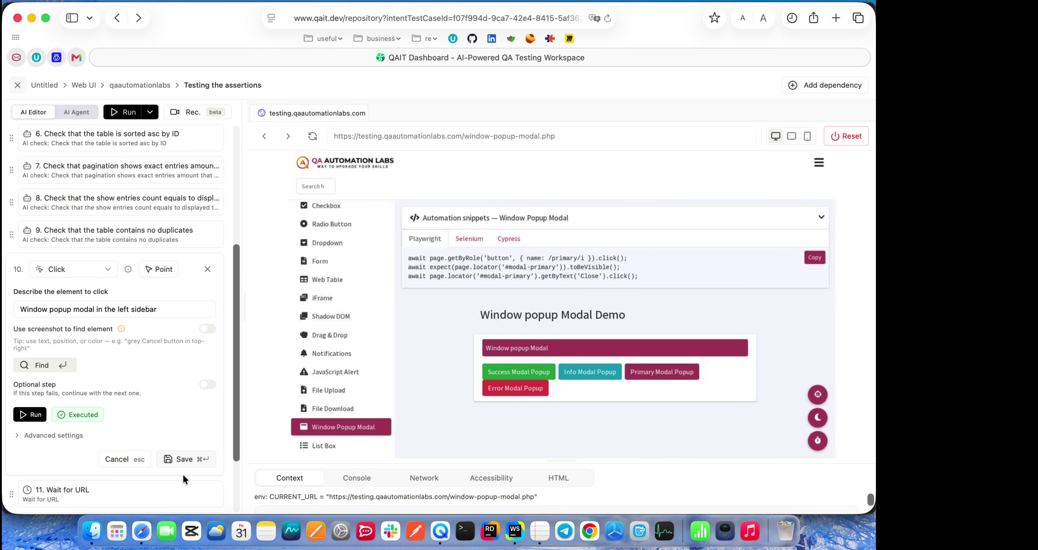
left_click(185, 459)
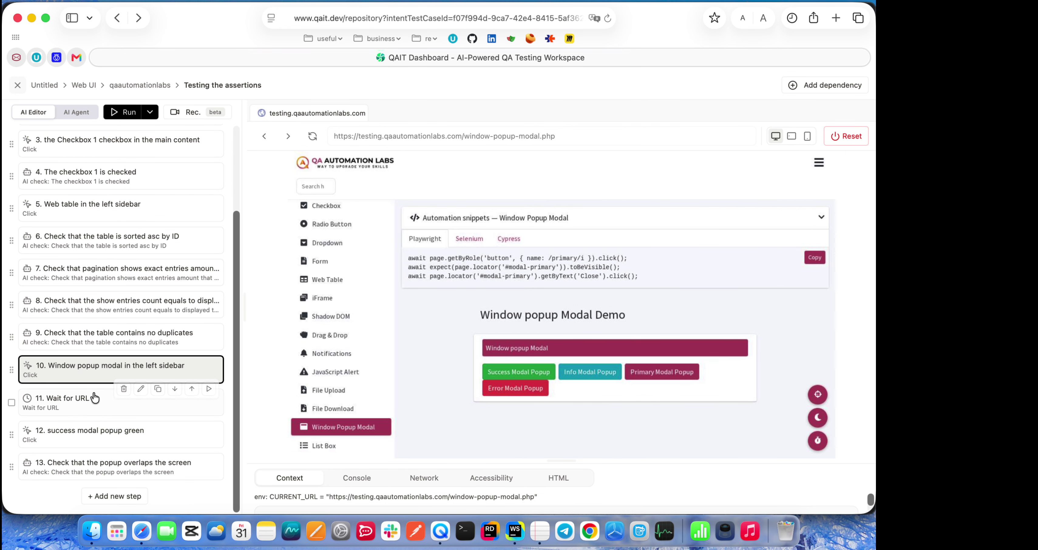
View the Wait for URL step's settings, and run and save step 12's click on the green success modal popup
left_click(87, 399)
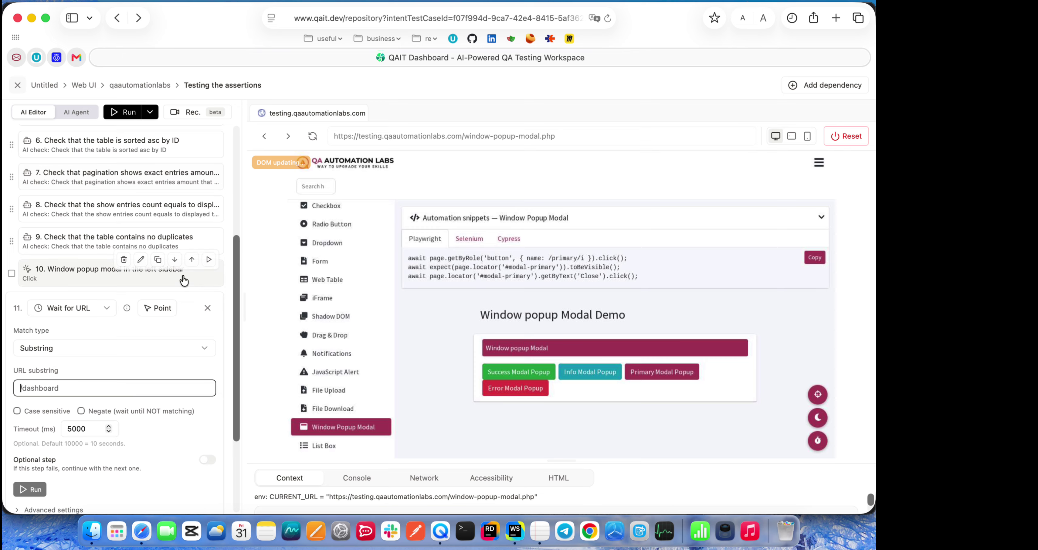
scroll(92, 334, "down", 3)
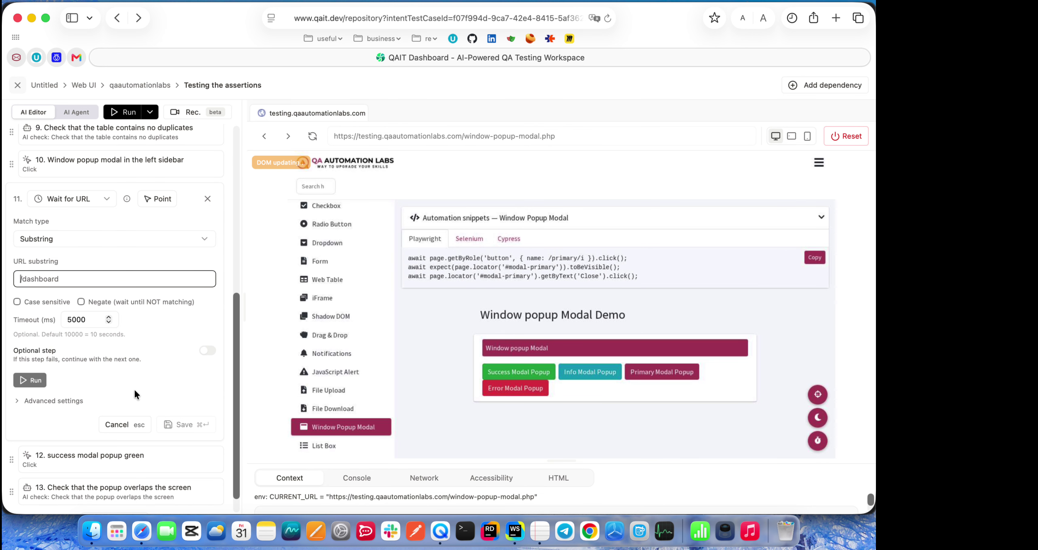
scroll(134, 390, "down", 1)
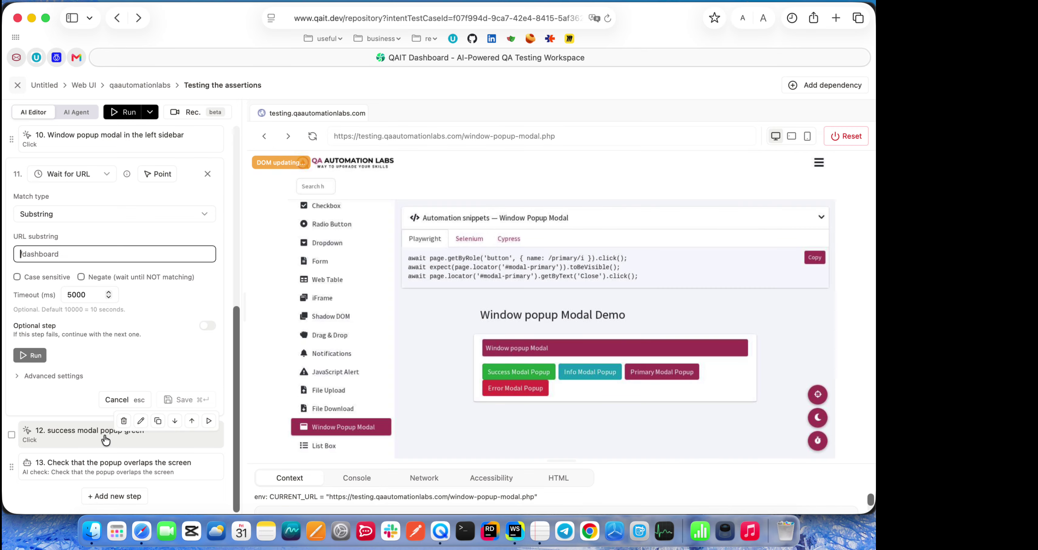
left_click(89, 430)
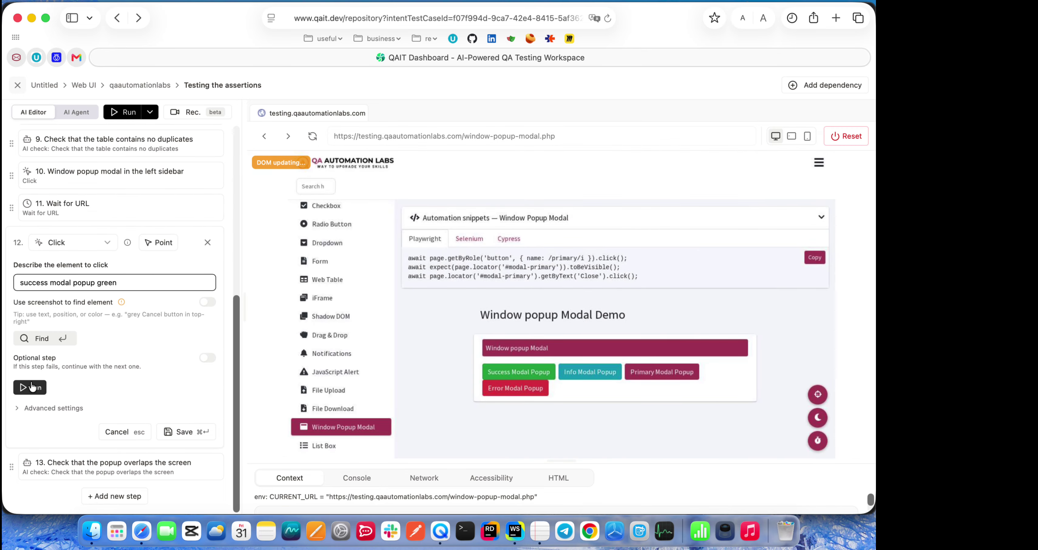
left_click(31, 387)
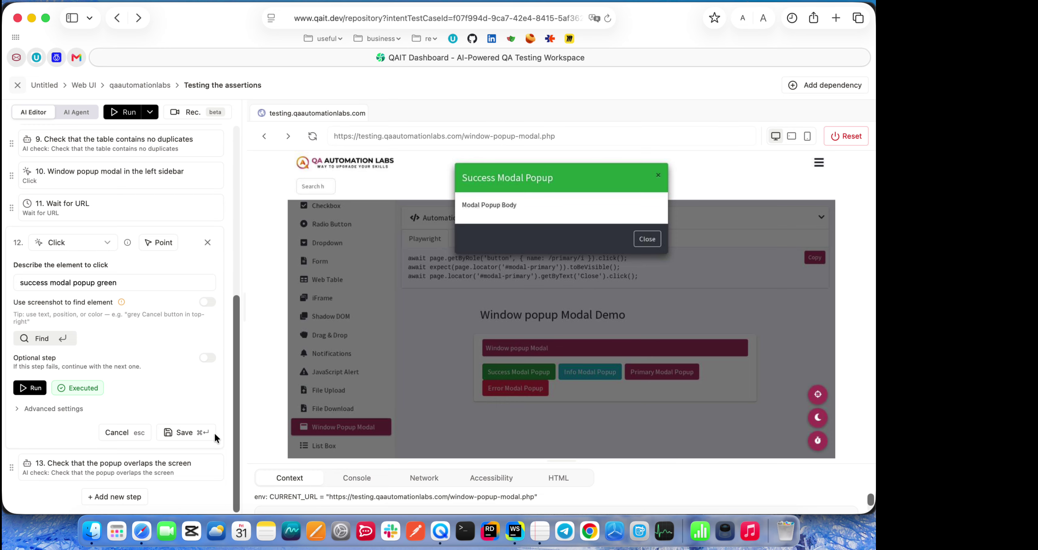
left_click(213, 433)
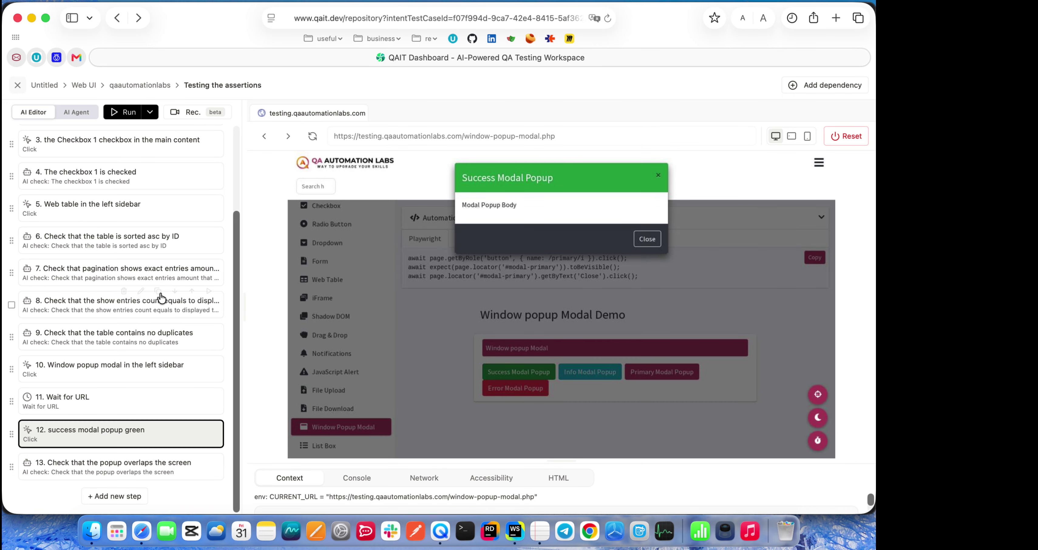
Change step 13's expectation to "Check that the popup does not overlap the screen" and run the check
left_click(109, 471)
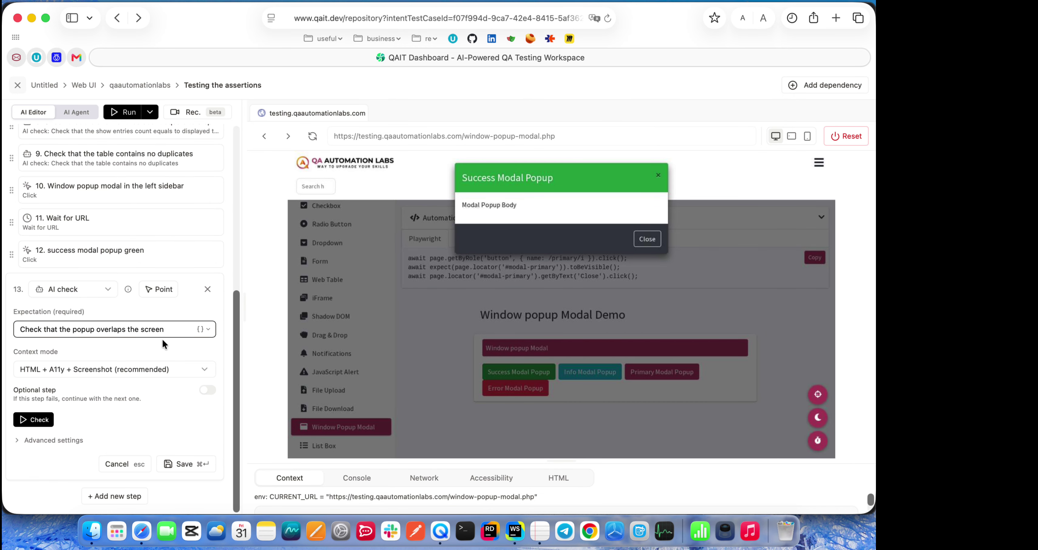
left_click(96, 329)
type("does not")
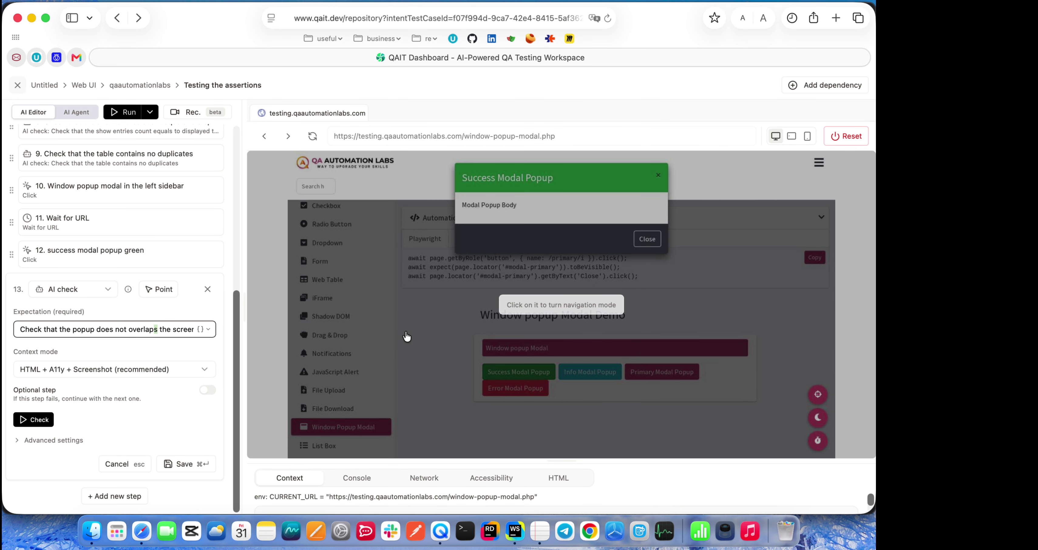
key("BackSpace")
left_click(33, 420)
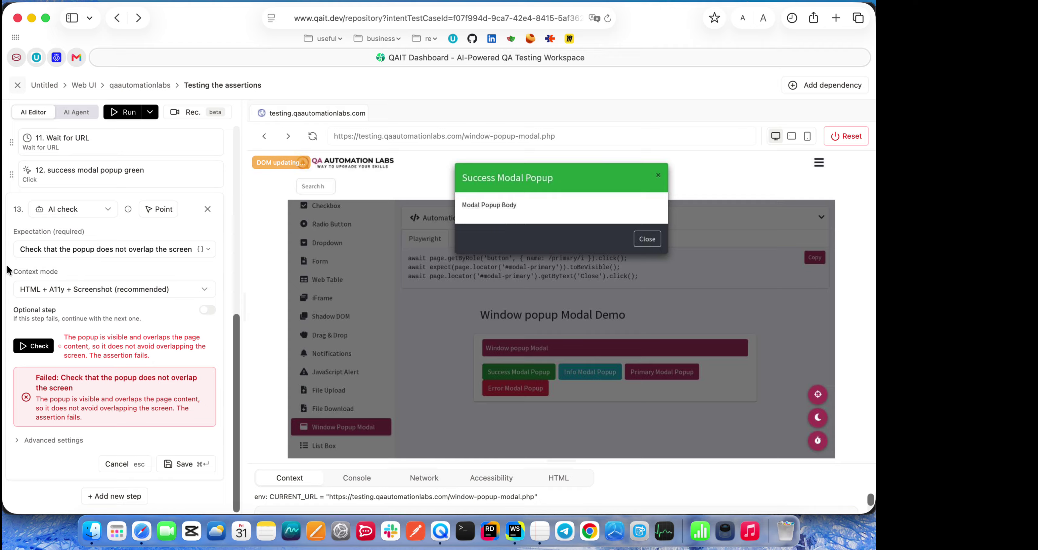
Reword step 13's expectation to "Check that the popup overlaps the screen" and rerun the check
double_click(99, 249)
key("BackSpace")
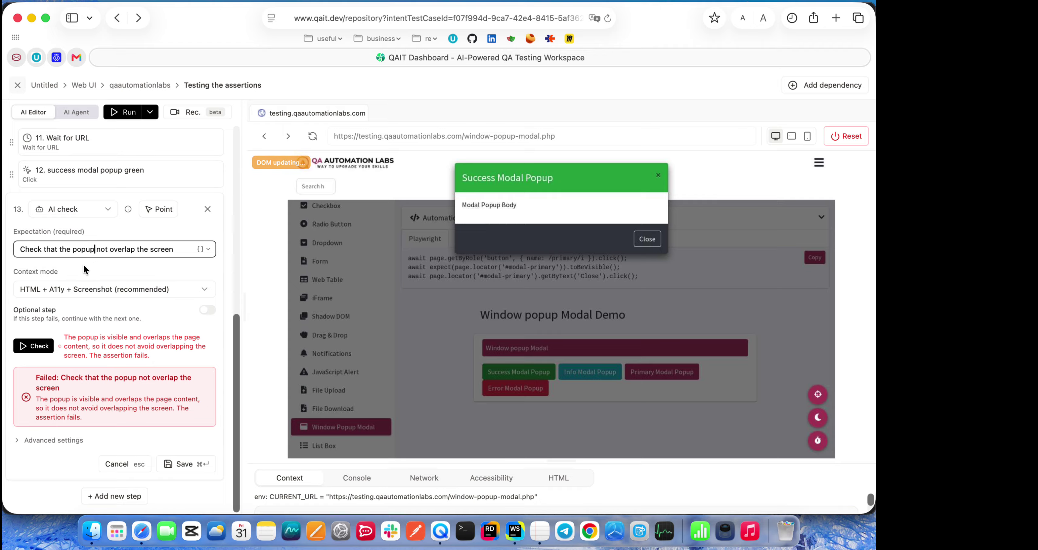
double_click(101, 250)
key("BackSpace")
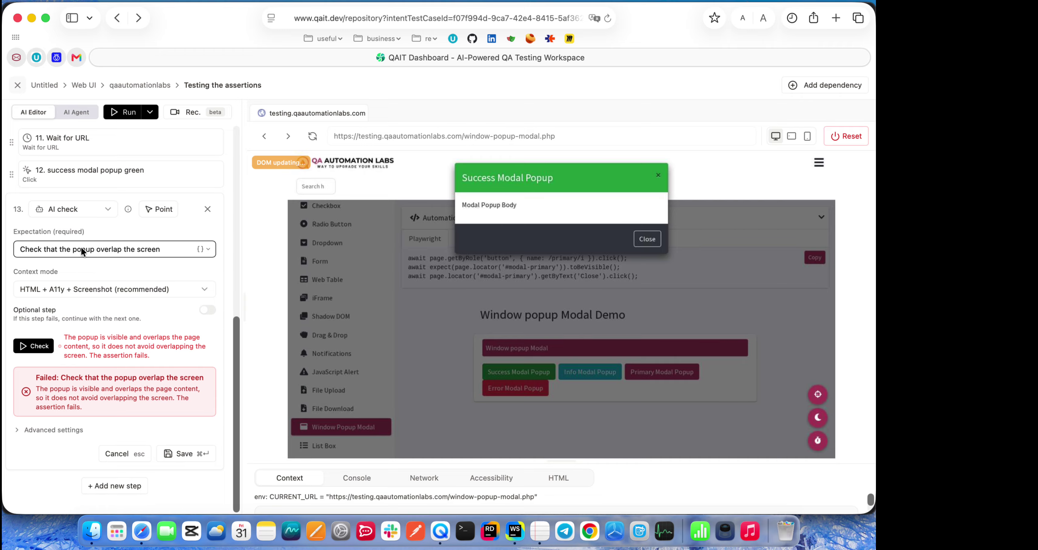
left_click(150, 264)
left_click(125, 254)
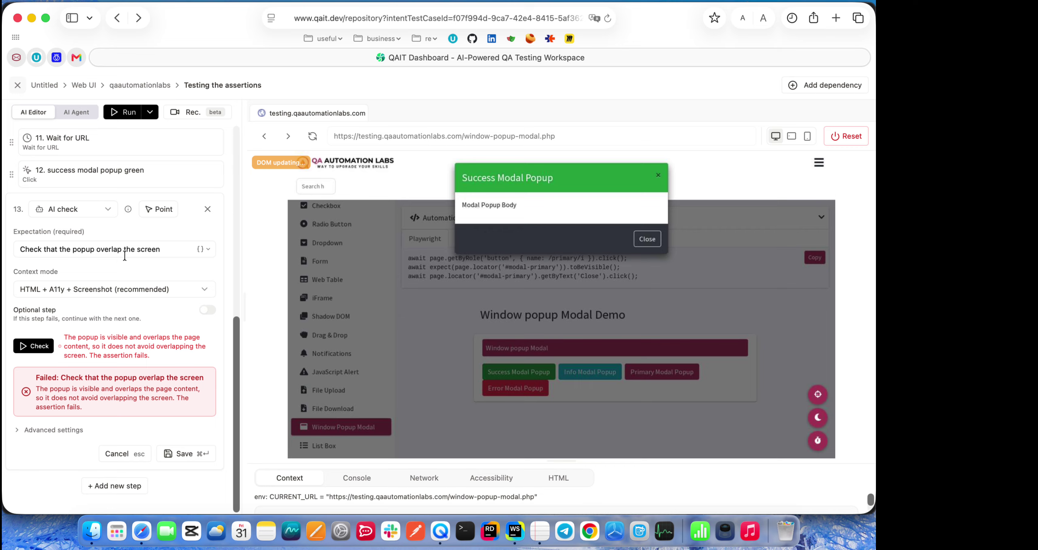
left_click(101, 250)
triple_click(118, 251)
key("Left")
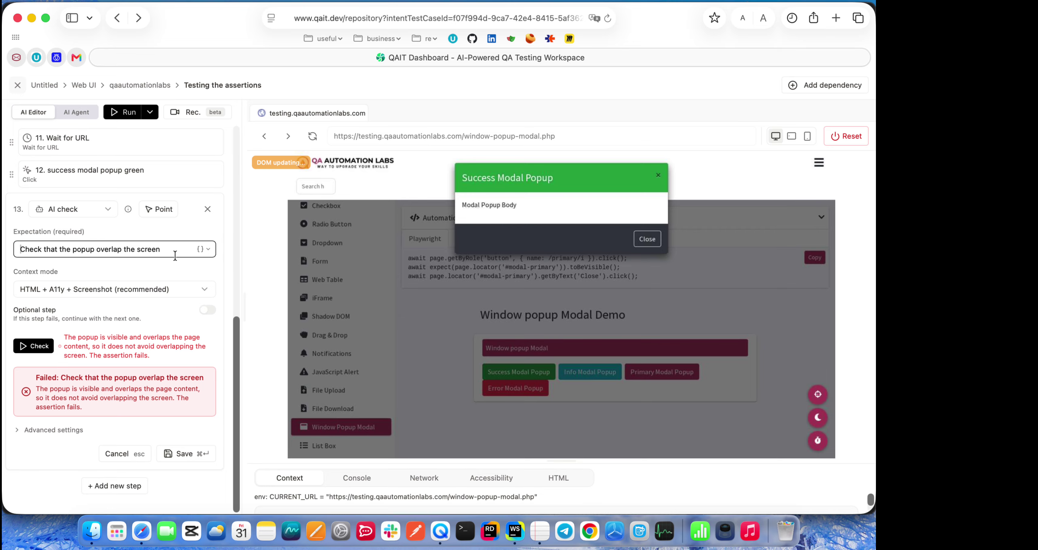
key("Right")
key("Right")
key("Right")
key("Right")
key("Right")
key("Right")
key("Right")
key("Right")
key("Right")
key("Right")
key("Right")
key("Right")
key("Right")
type("s")
left_click(40, 345)
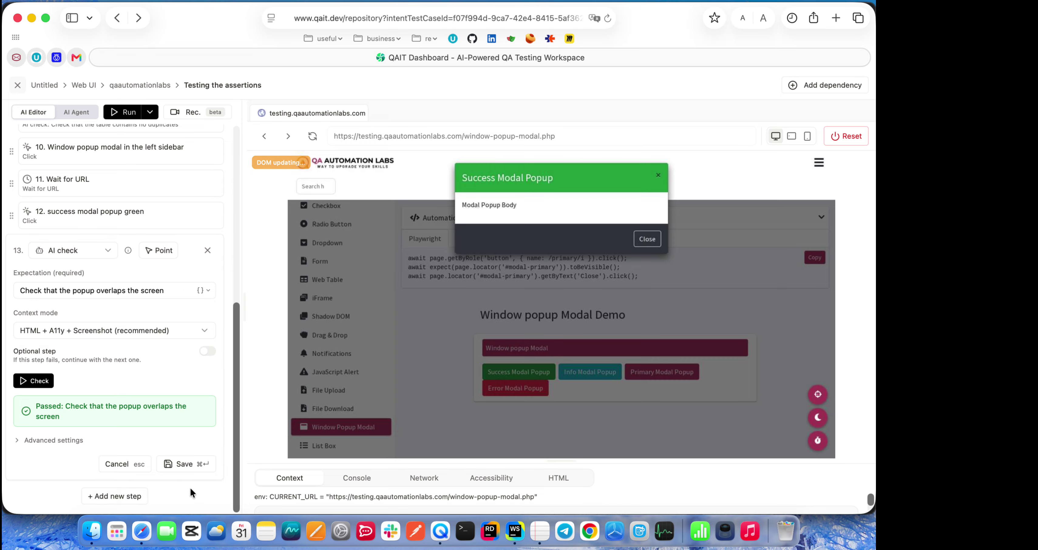
Add a new step 14 at the end of the test case and set its type to AI check
left_click(95, 496)
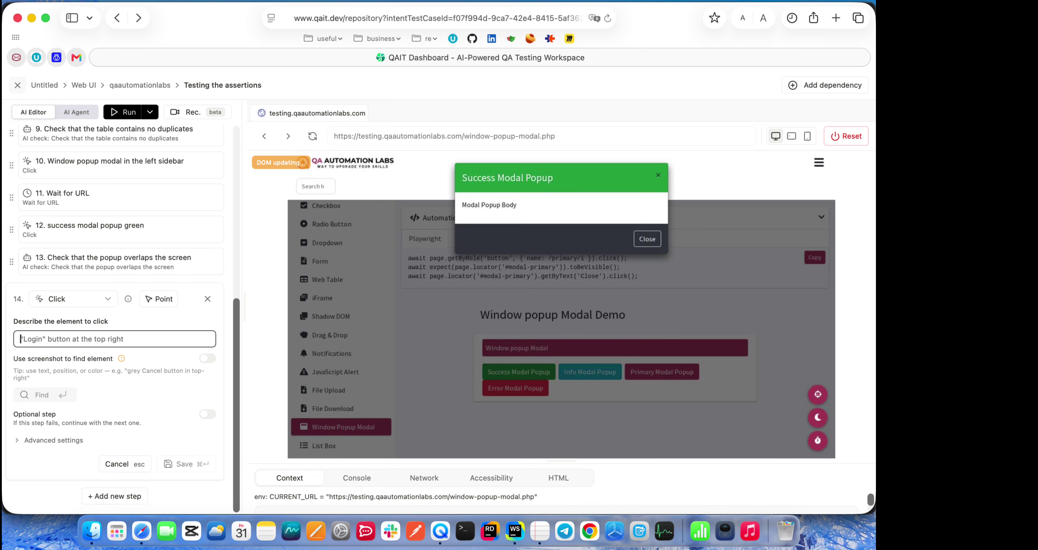
left_click(82, 305)
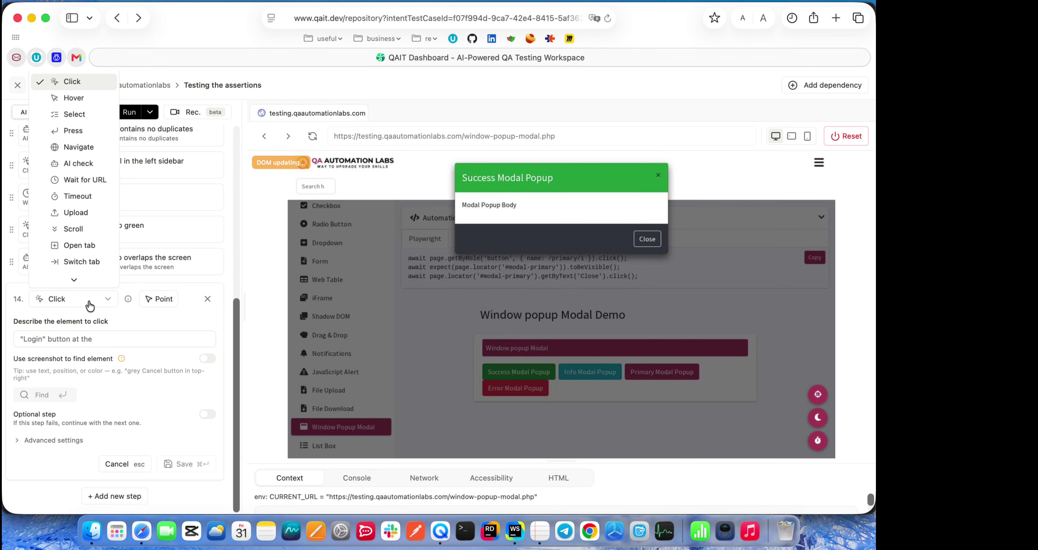
left_click(77, 163)
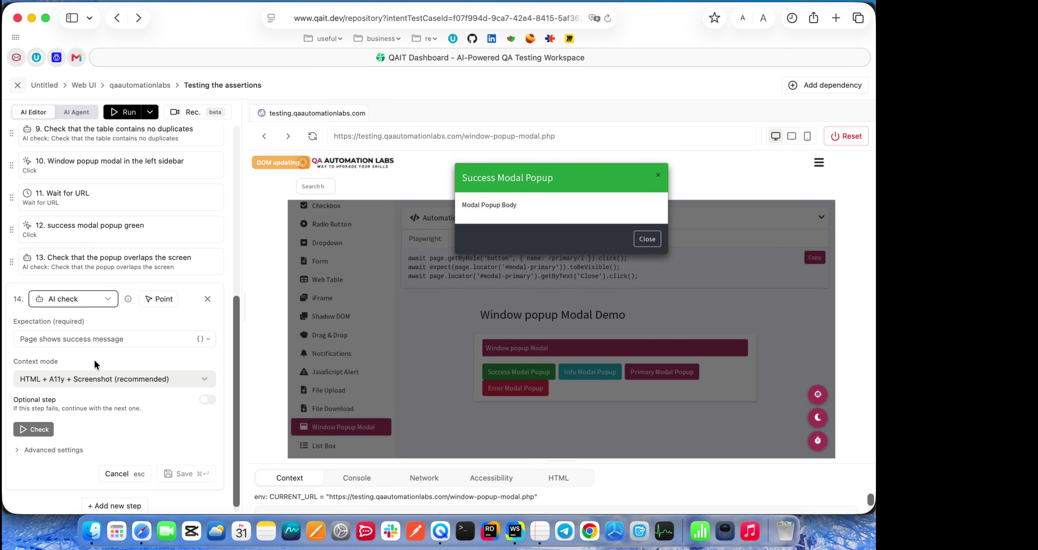
Set step 14's expectation to "Check that there are no errors in the browser console", run the check and view its result
left_click(74, 342)
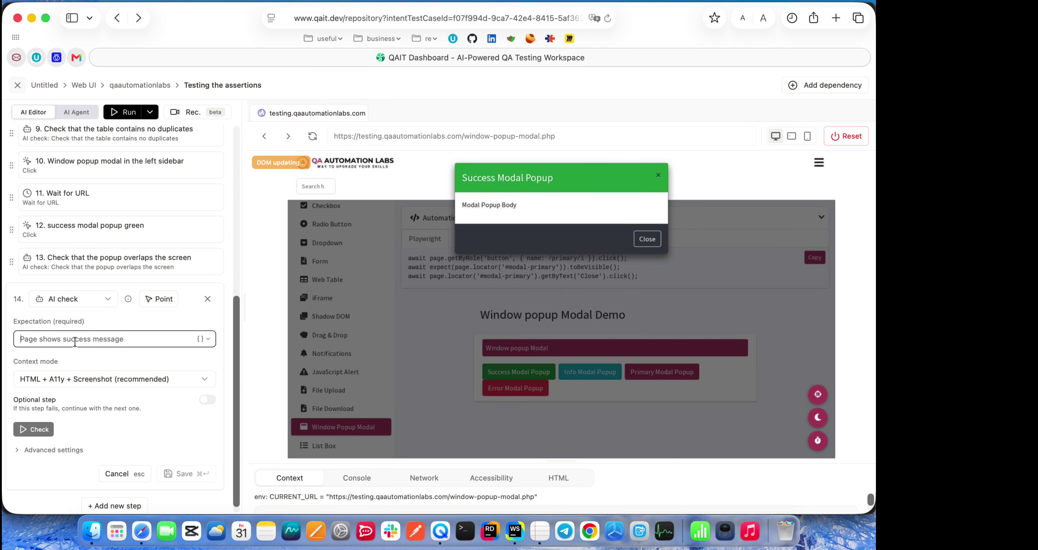
type("a")
key("BackSpace")
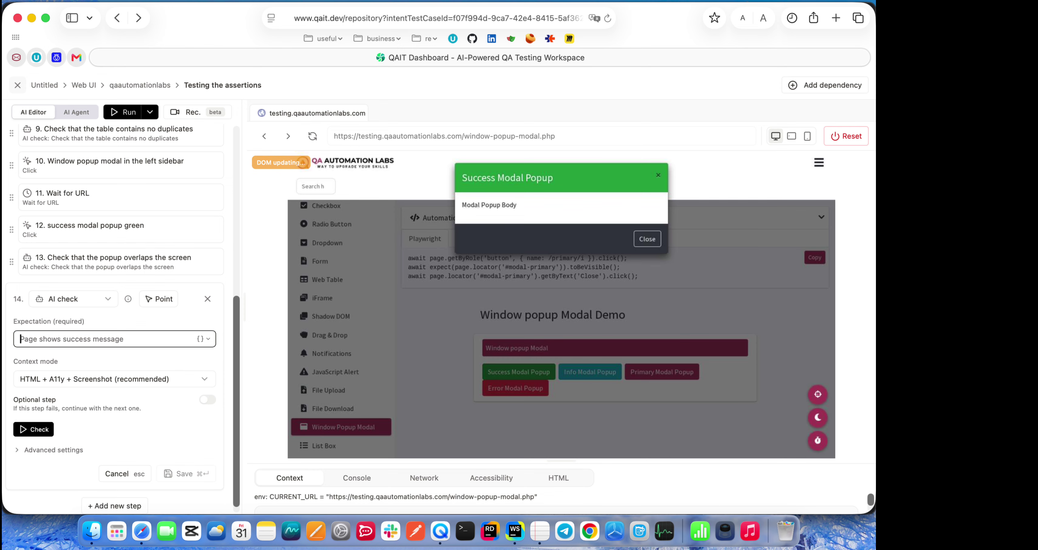
type("Check that there are no errors in the browser console")
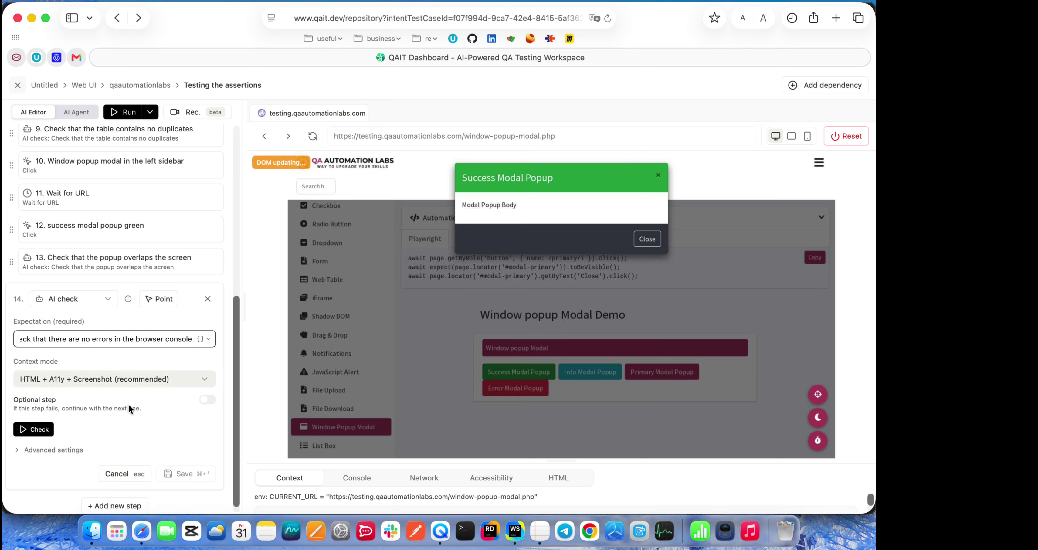
scroll(119, 411, "down", 1)
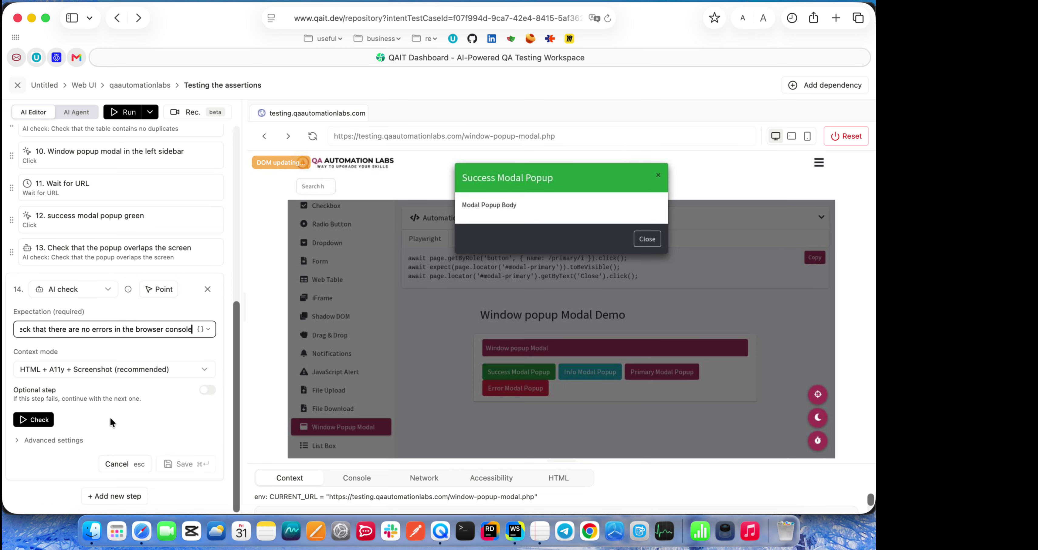
left_click(42, 426)
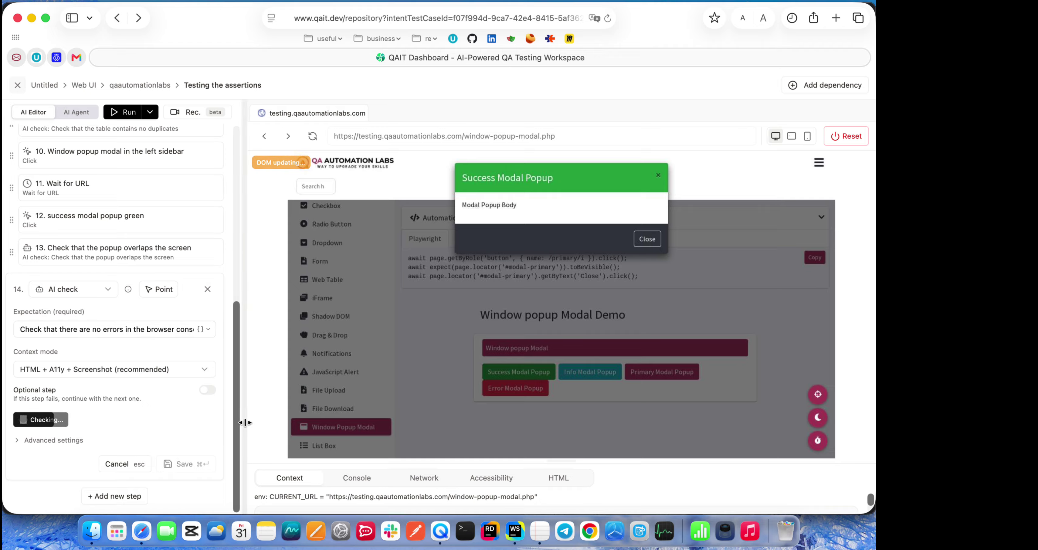
scroll(159, 376, "down", 5)
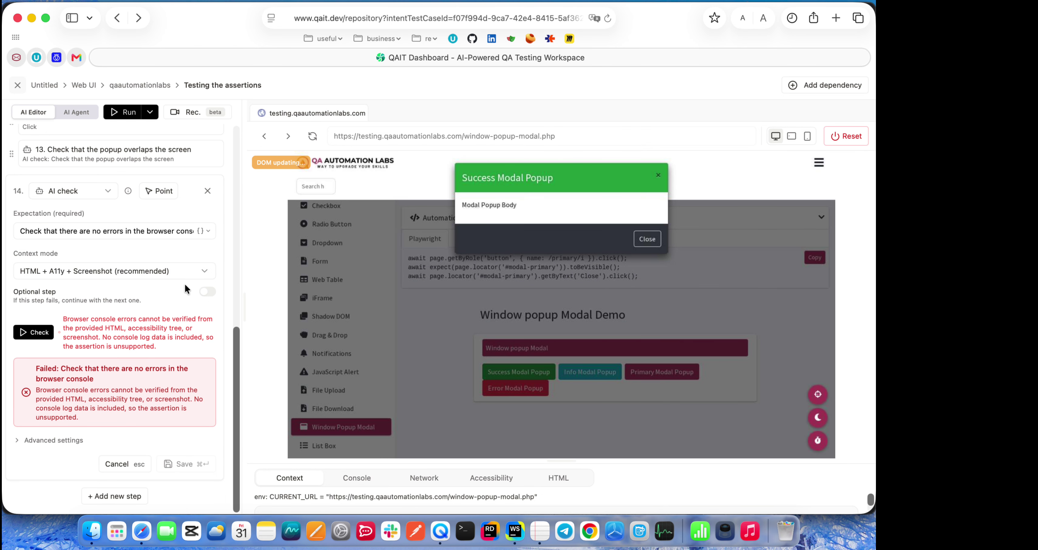
Change step 14's expectation to "Check that there are no 4XX and 5XX status code errors in the browser network" and run the check
scroll(182, 283, "up", 2)
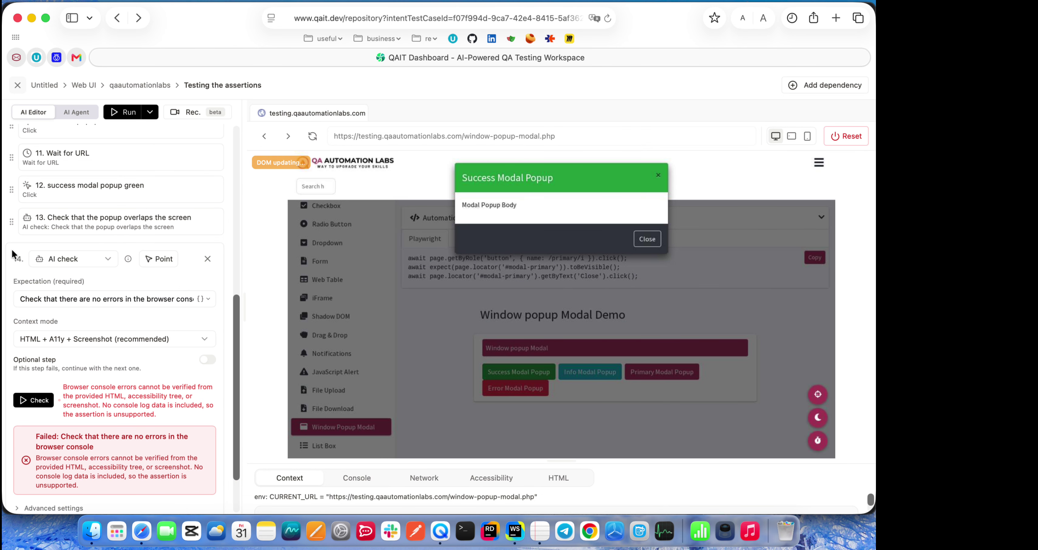
scroll(40, 236, "down", 2)
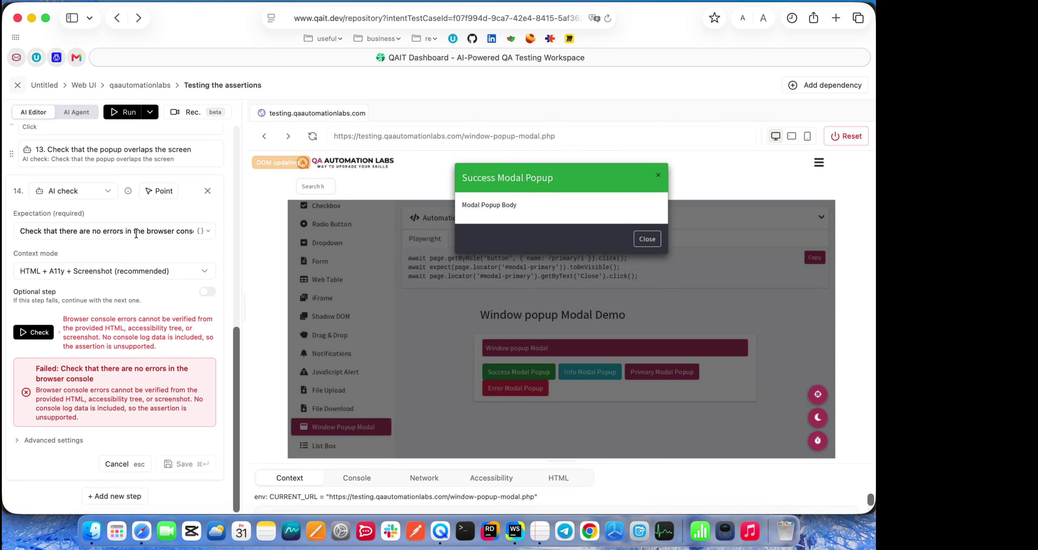
left_click(137, 233)
key("super+a")
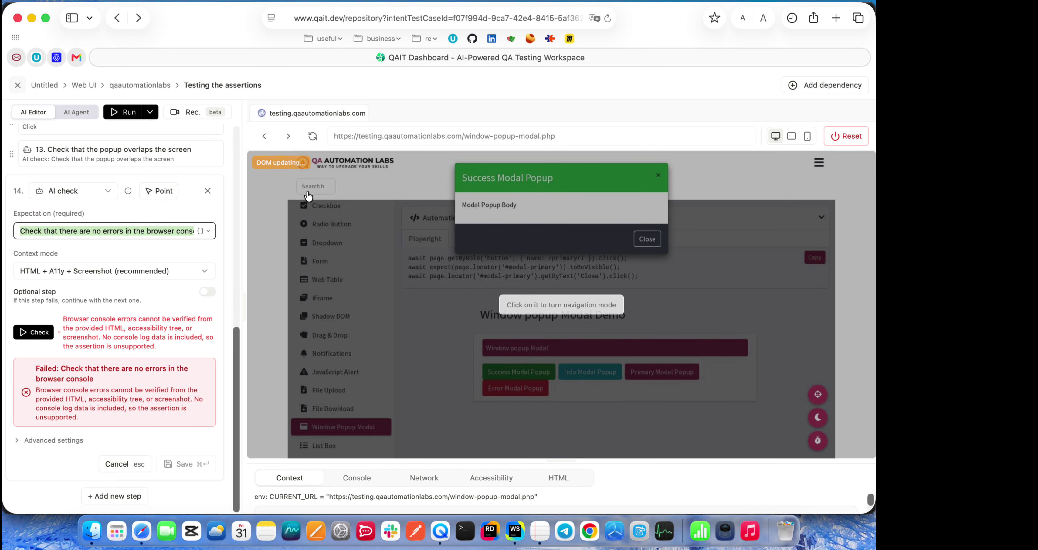
type("Che")
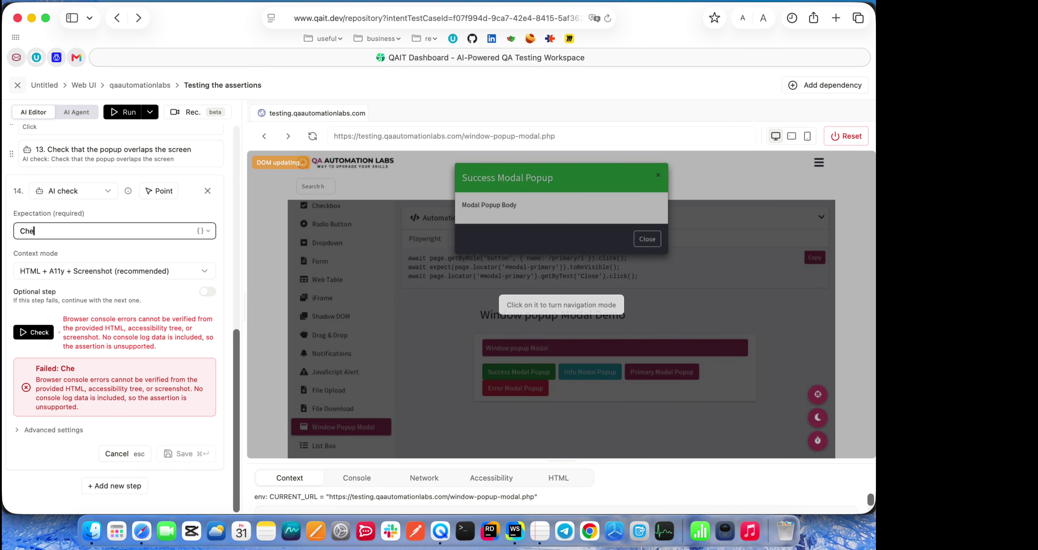
type("ck that there are no 4")
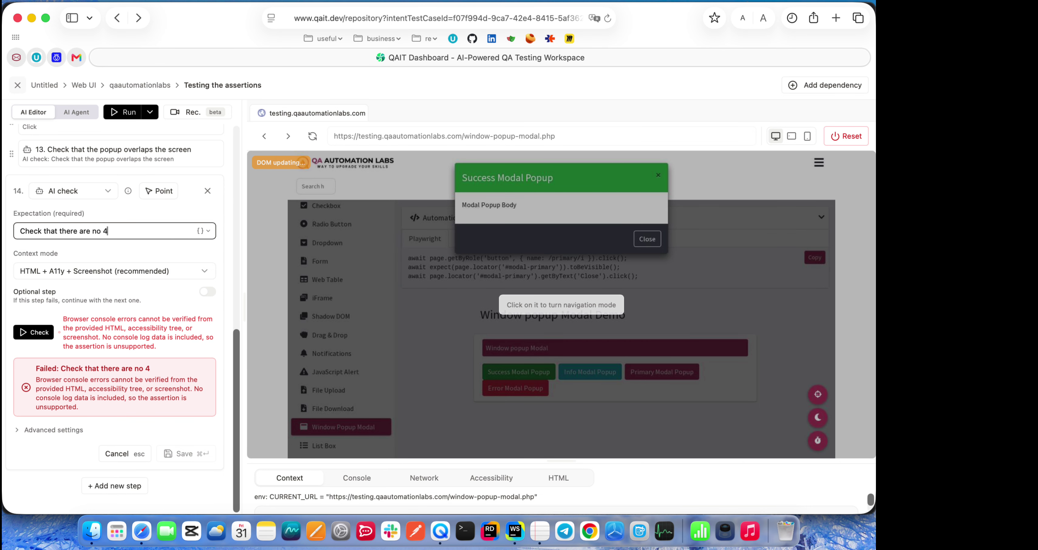
type("XX and 5XX status cod")
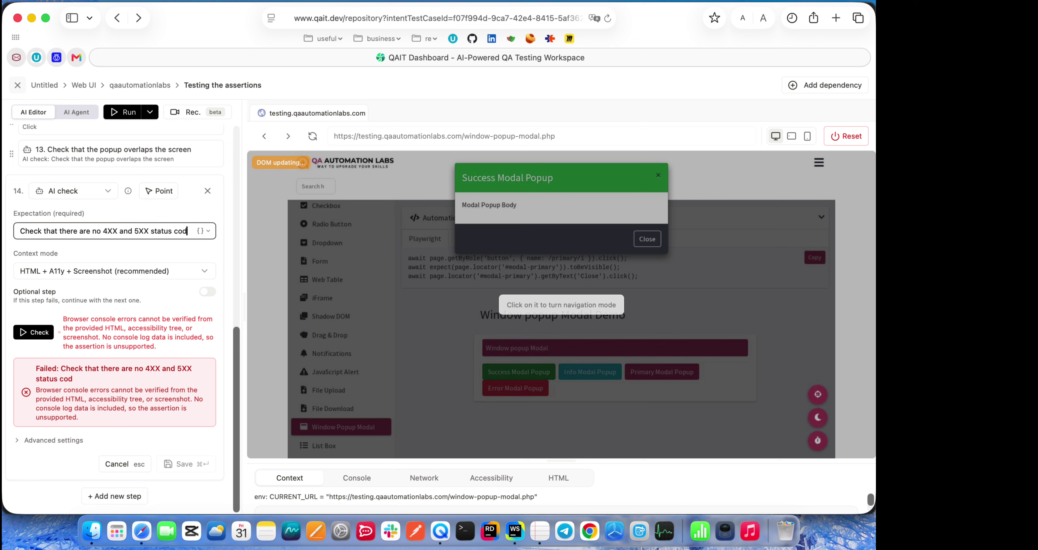
type("e errors in the")
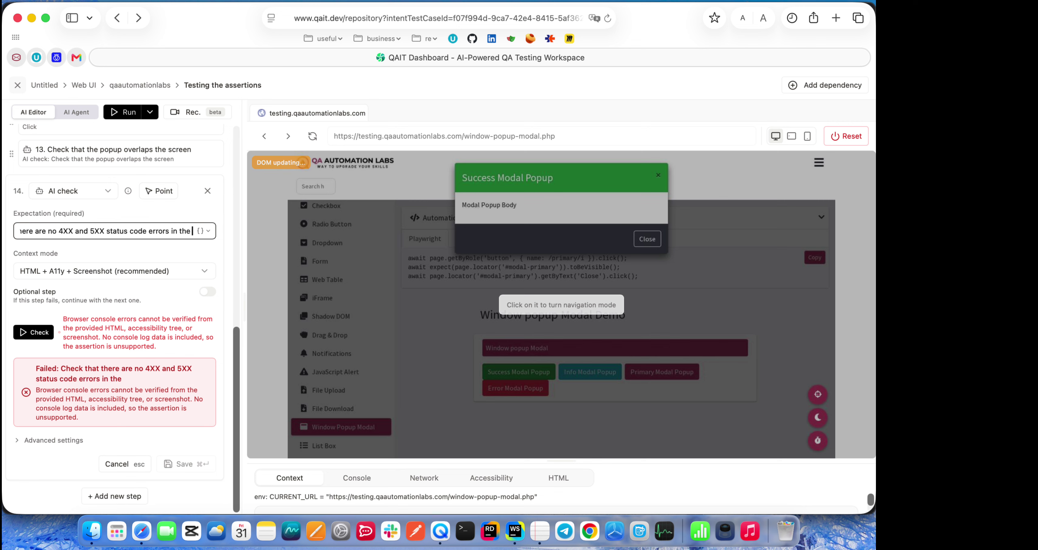
type(" crower network")
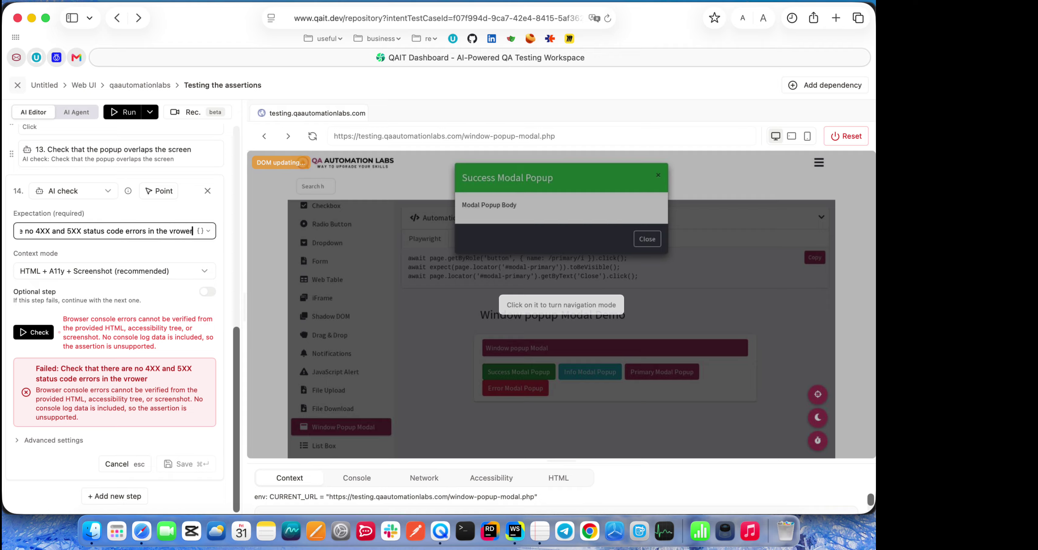
key("BackSpace")
key("BackSpace")
key("BackSpace")
key("BackSpace")
key("BackSpace")
key("BackSpace")
key("BackSpace")
key("BackSpace")
key("BackSpace")
key("BackSpace")
key("BackSpace")
key("BackSpace")
key("BackSpace")
key("BackSpace")
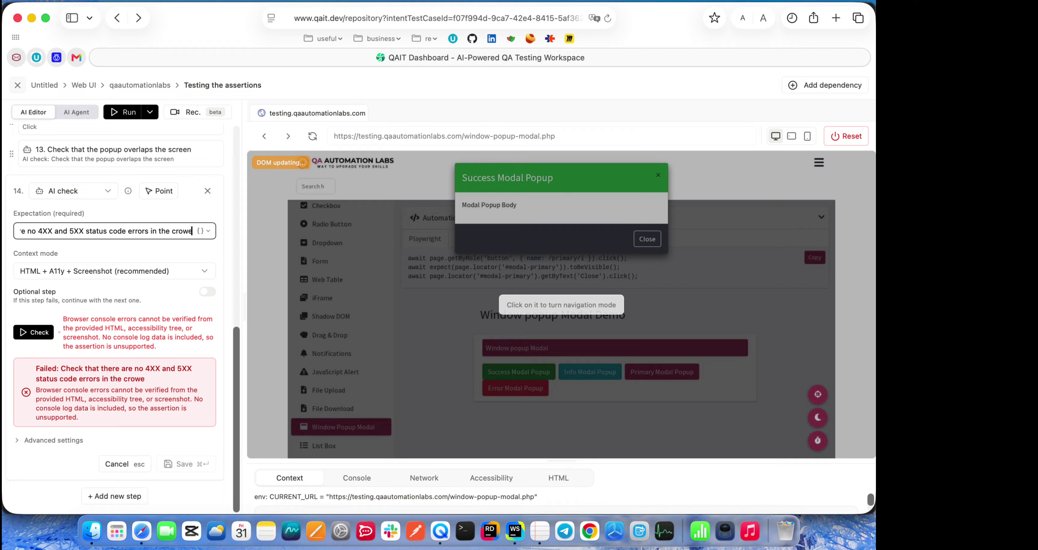
type("browser network")
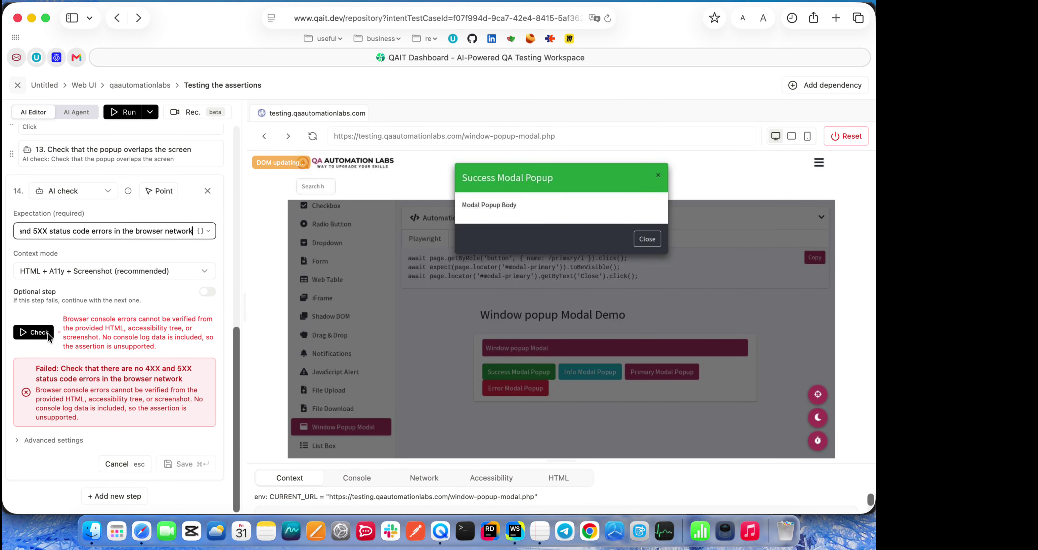
left_click(61, 342)
left_click(35, 332)
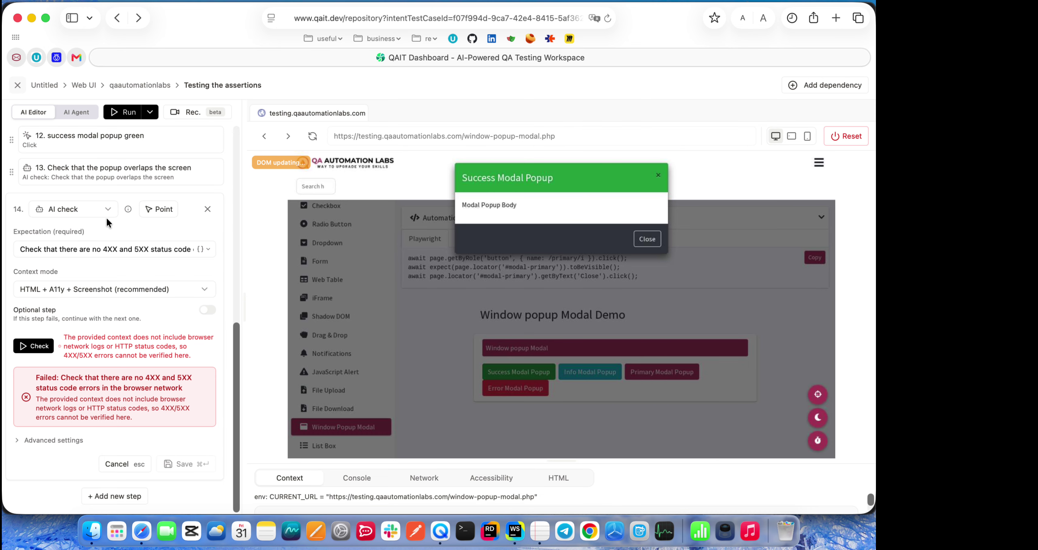
Review the full list of test case steps, from the checkbox step through the failed check in step 14
left_click(360, 480)
left_click(304, 483)
scroll(154, 366, "up", 10)
scroll(151, 368, "down", 10)
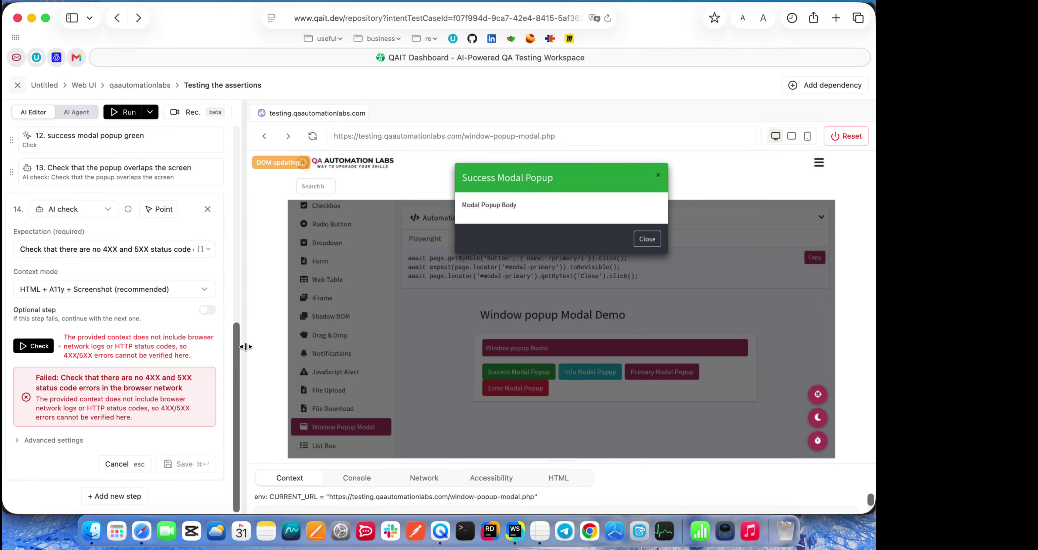
scroll(153, 314, "up", 10)
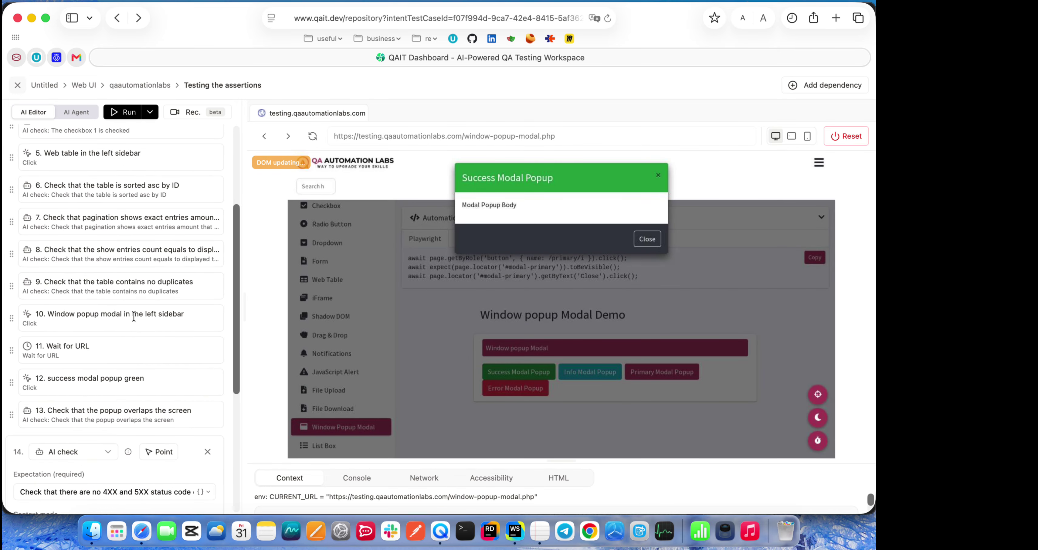
scroll(152, 314, "down", 10)
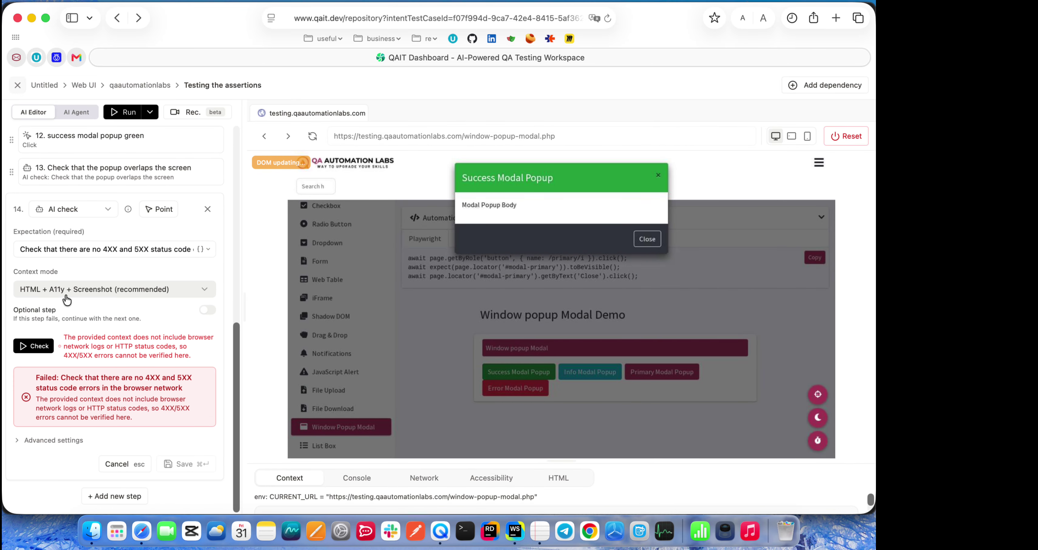
scroll(81, 261, "up", 10)
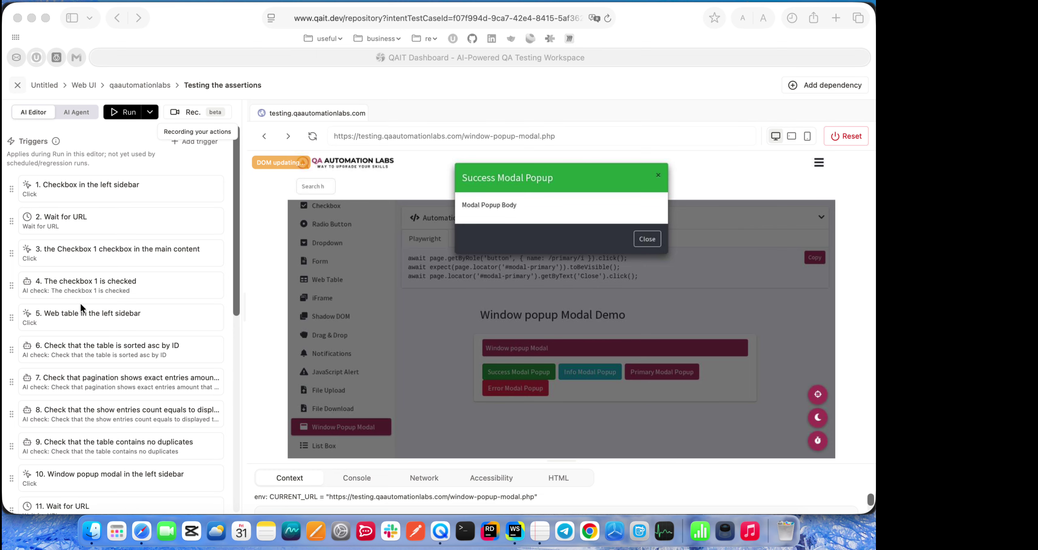
scroll(84, 302, "down", 6)
scroll(86, 294, "up", 6)
scroll(142, 274, "down", 6)
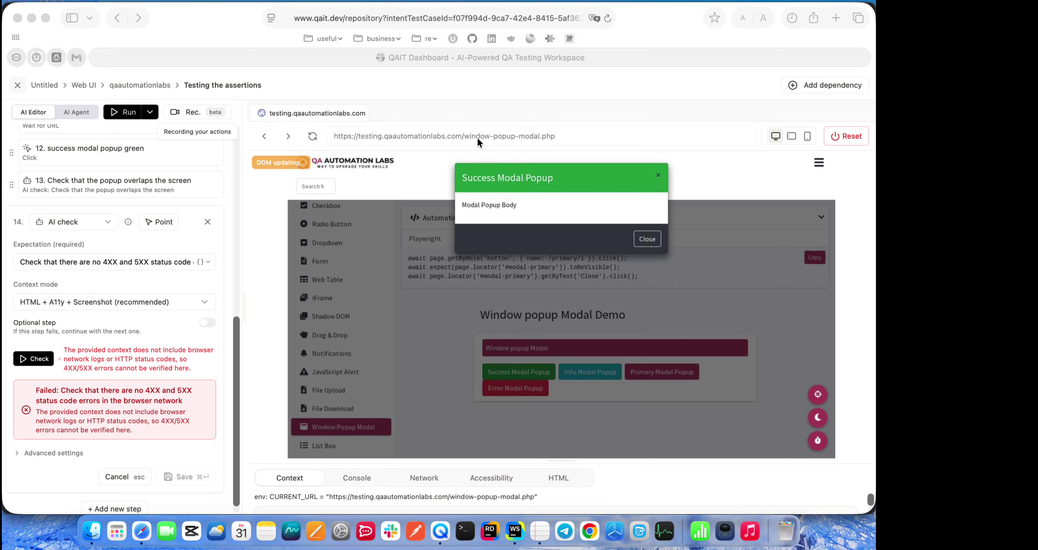
Switch to WebStorm and go to the "Element is visible" assertion at the beginning of assertions.spec.ts
left_click(515, 531)
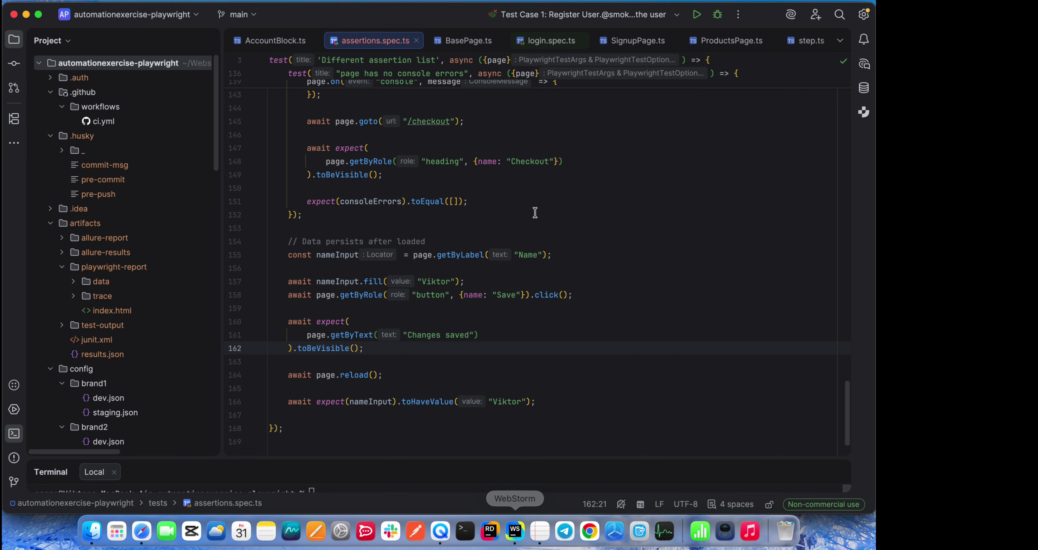
scroll(503, 304, "up", 6)
scroll(503, 303, "up", 15)
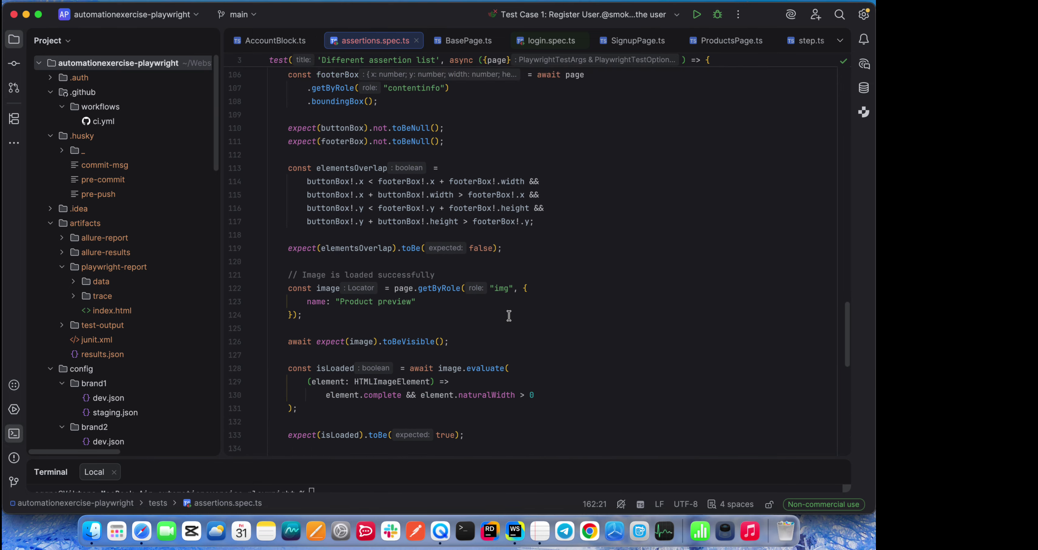
scroll(506, 322, "up", 18)
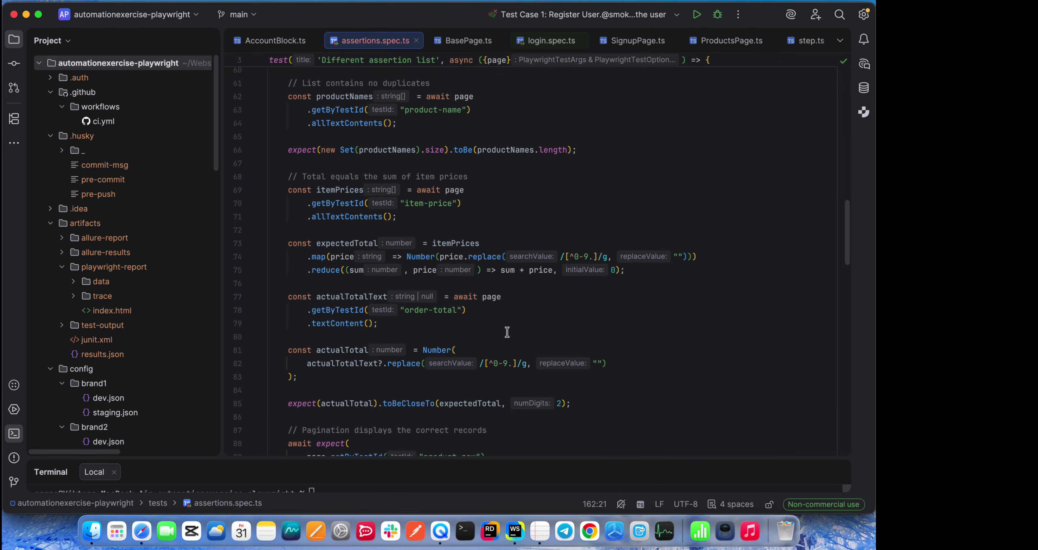
scroll(494, 282, "up", 10)
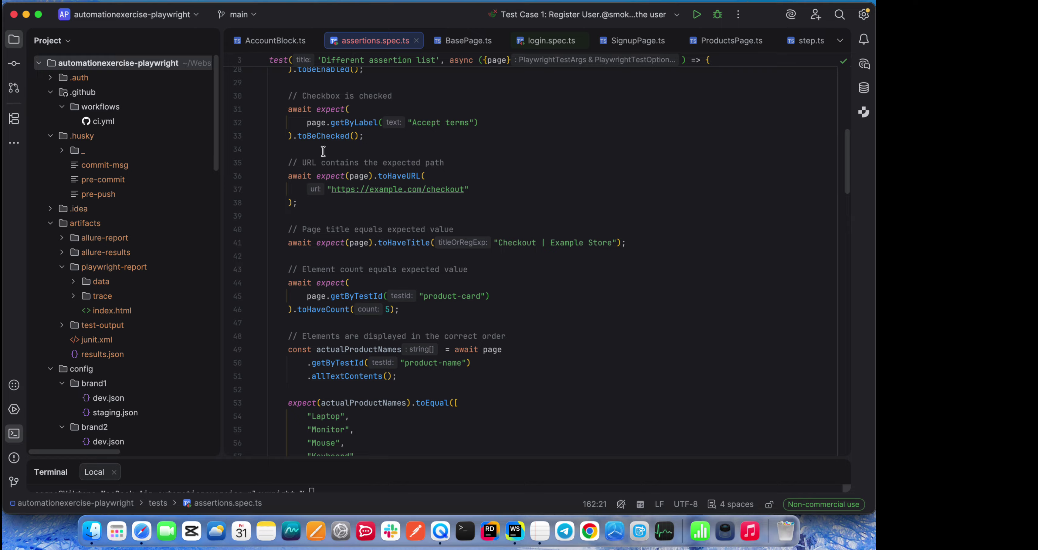
left_click(377, 154)
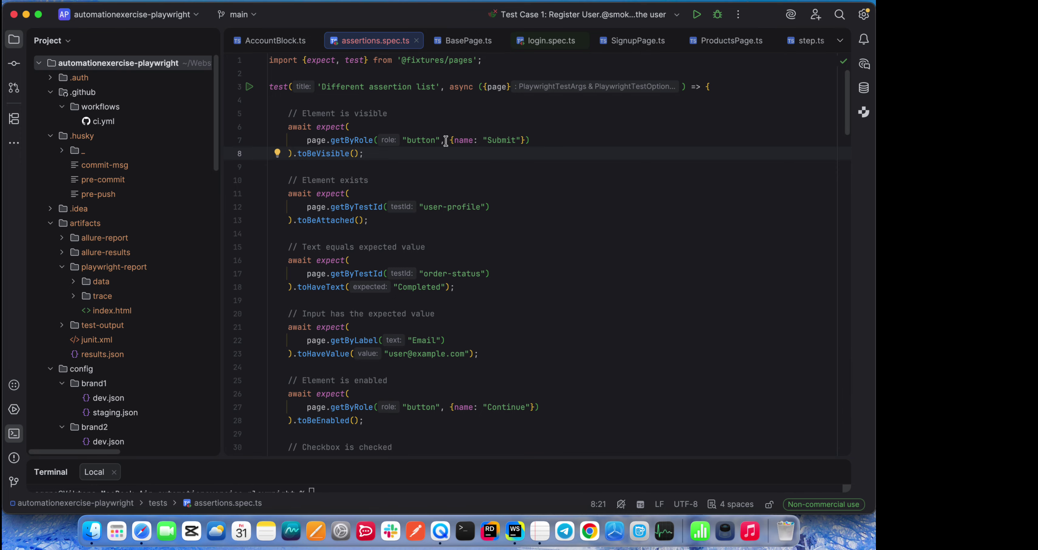
Examine the basic Playwright assertions for text, input value, enabled state and checkbox state in assertions.spec.ts
scroll(449, 165, "down", 5)
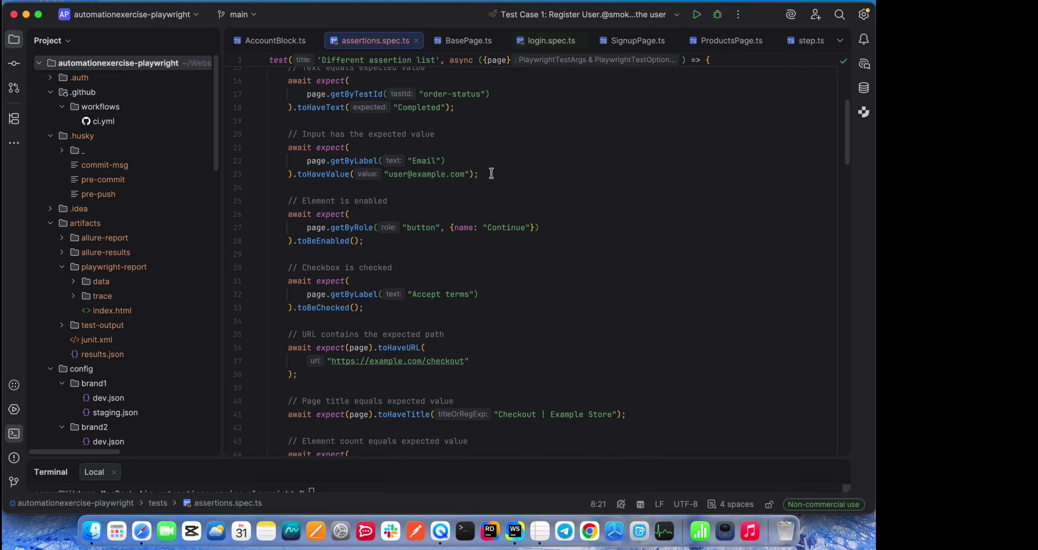
left_click(484, 163)
scroll(413, 173, "up", 3)
left_click(484, 215)
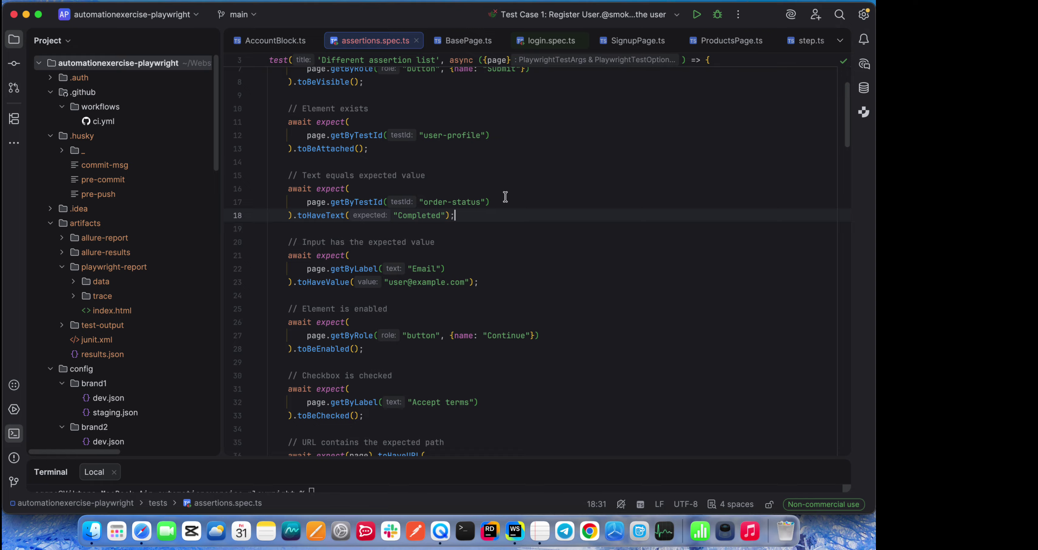
left_click(451, 229)
left_click(494, 215)
scroll(580, 287, "up", 2)
scroll(572, 271, "down", 3)
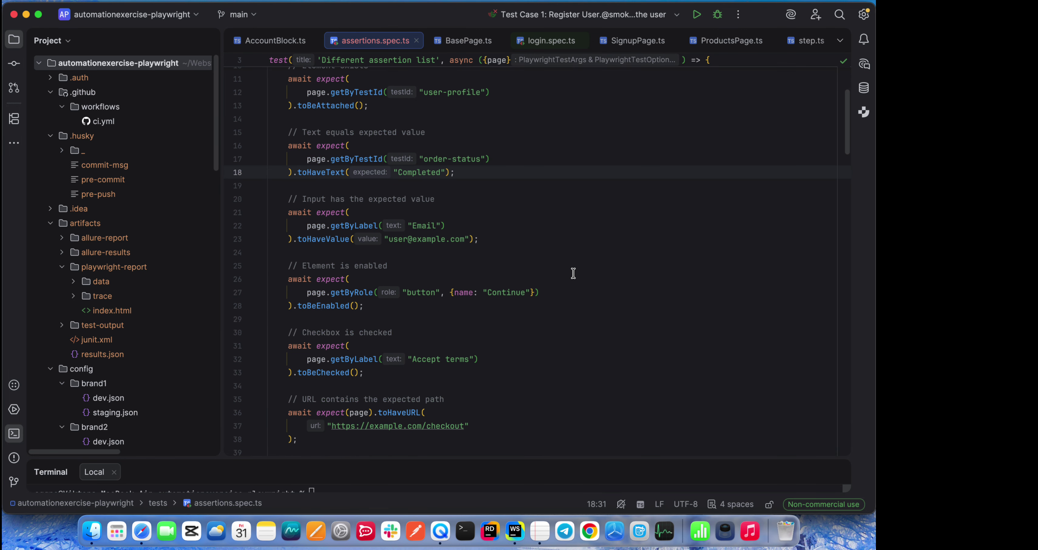
scroll(573, 273, "down", 2)
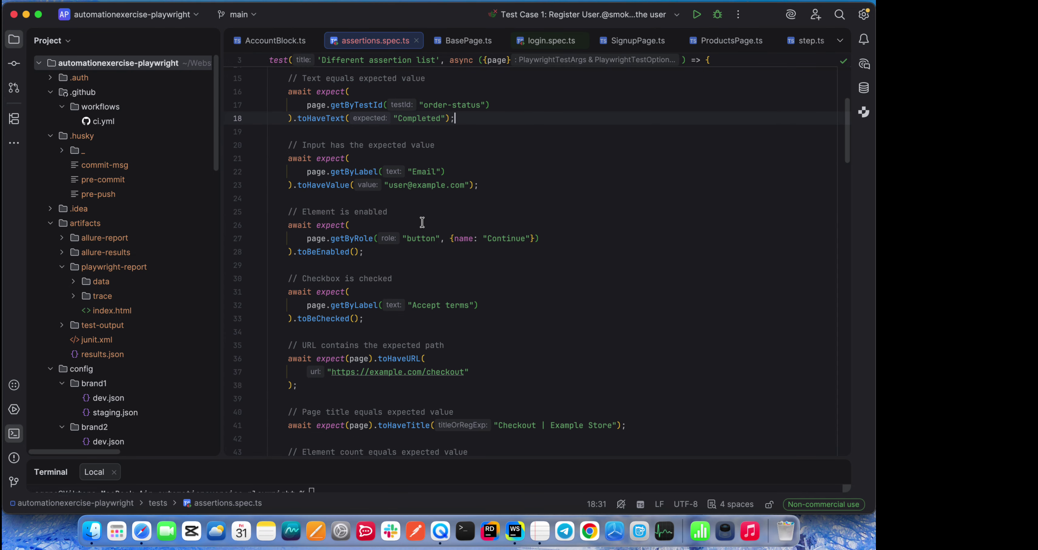
scroll(540, 220, "down", 1)
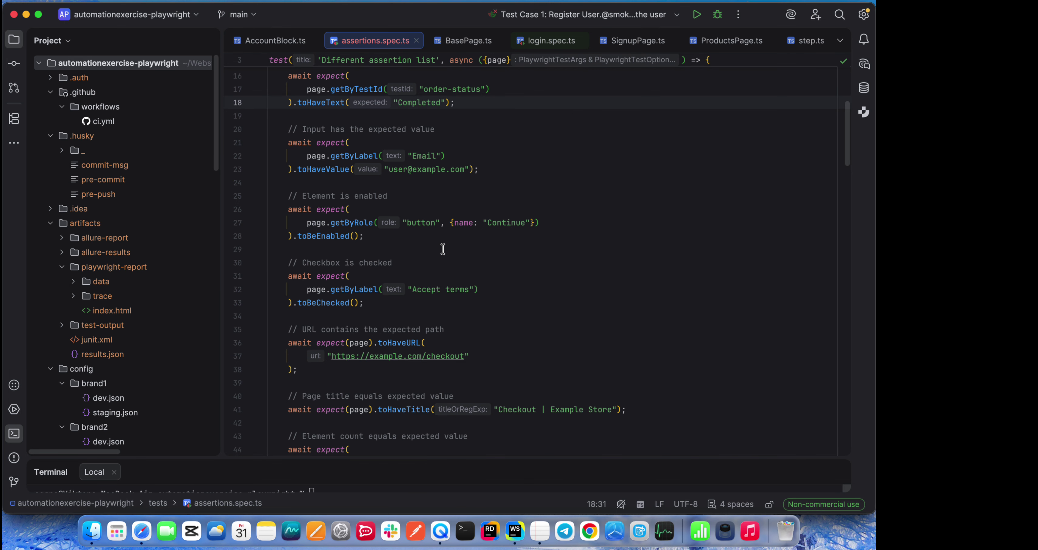
Examine the "Total equals the sum of item prices" assertion, highlighting its price calculation code on lines 69 to 83
scroll(443, 249, "down", 15)
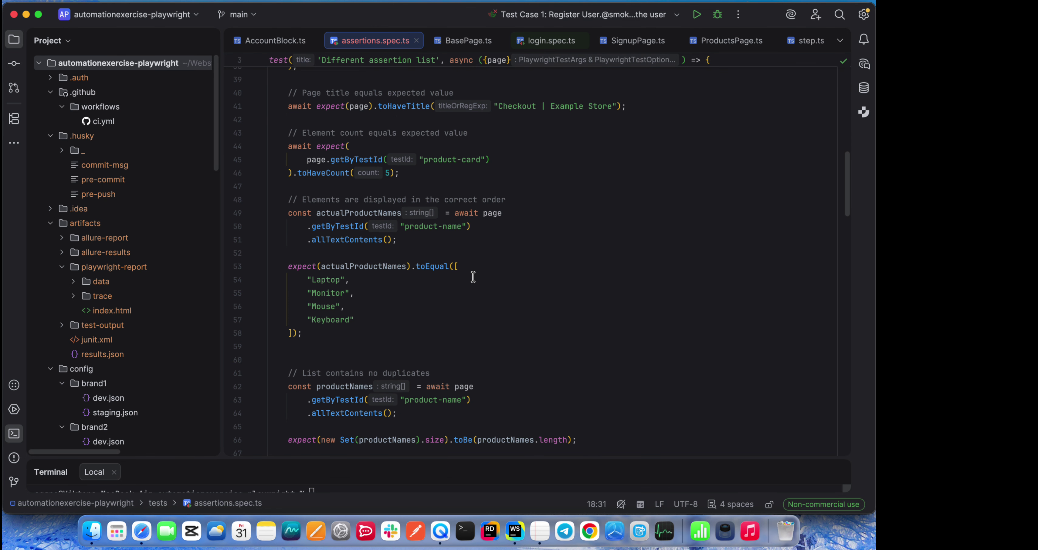
scroll(387, 324, "down", 5)
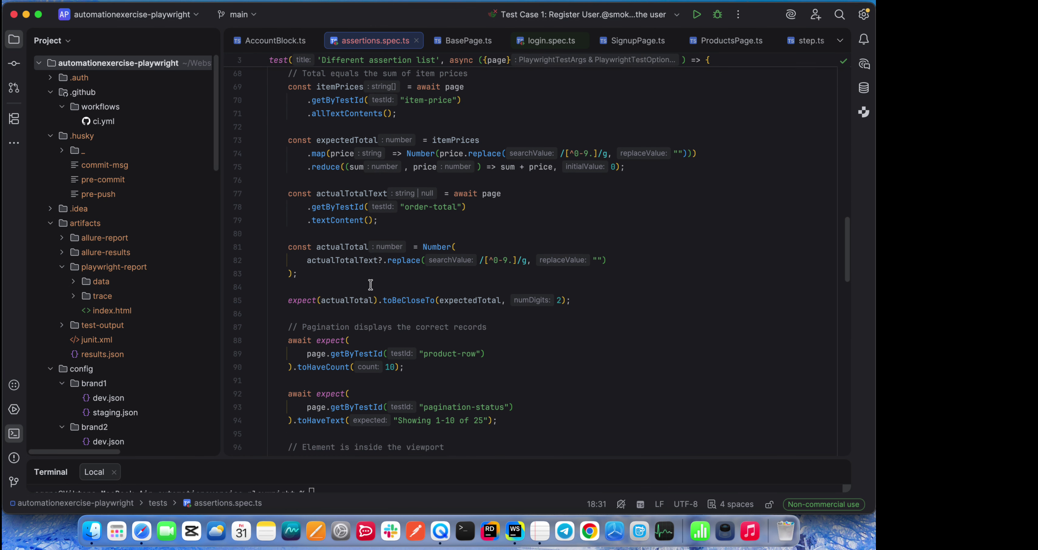
left_click_drag(276, 147, 645, 333)
left_click(661, 367)
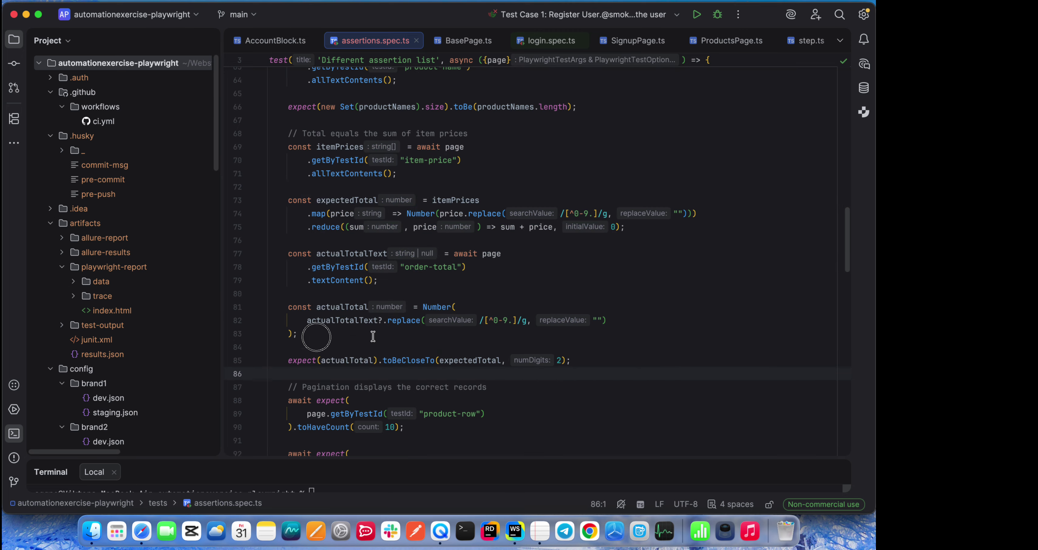
left_click_drag(371, 337, 457, 334)
left_click(359, 133)
left_click(692, 383)
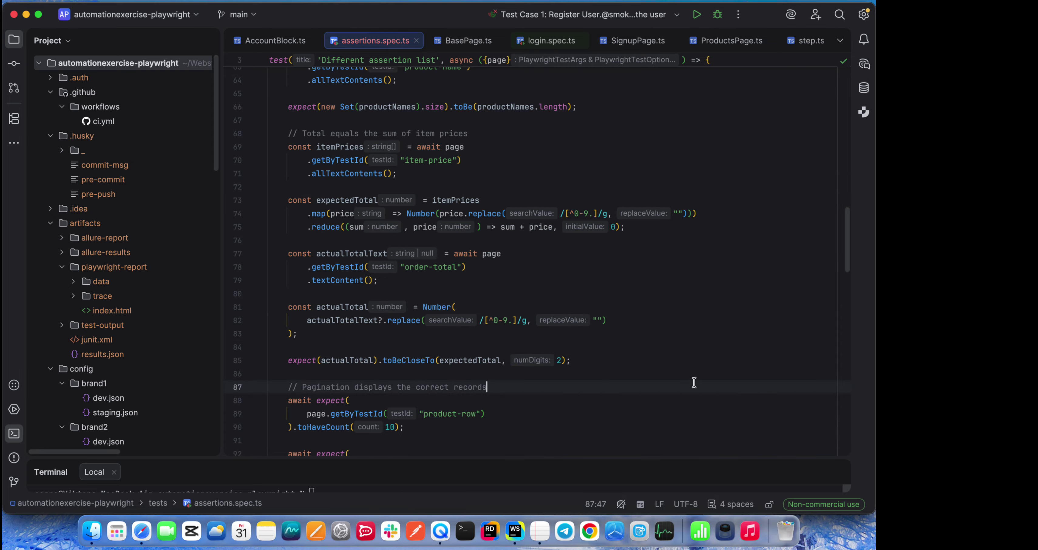
left_click_drag(339, 333, 254, 144)
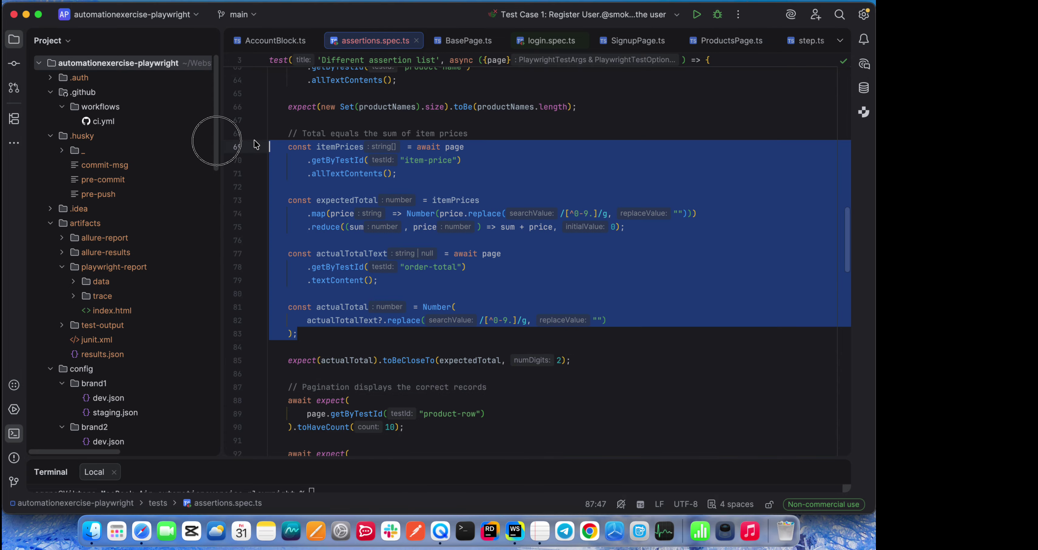
left_click(644, 367)
Highlight the "Element does not overlap another element" code on lines 102 to 119 for inspection
scroll(625, 352, "down", 12)
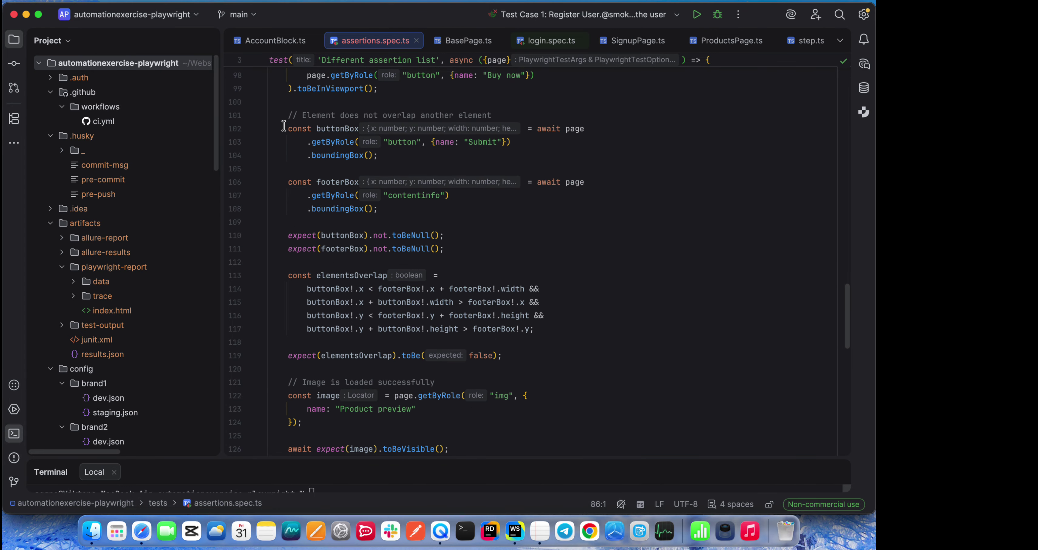
left_click_drag(285, 128, 241, 133)
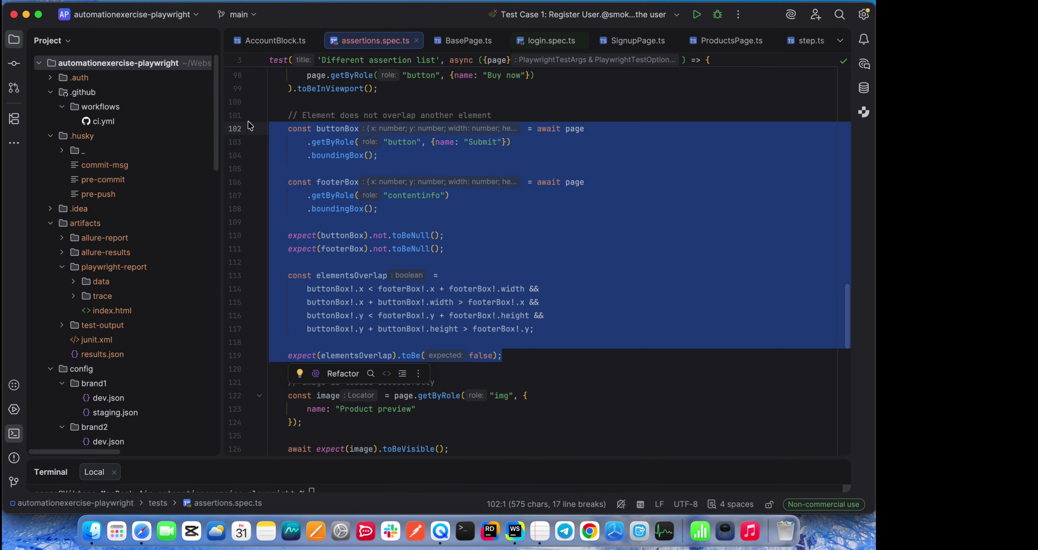
left_click(588, 392)
Highlight the "page has no console errors" test on lines 136 to 152 and look over the data persistence assertion below it
scroll(640, 349, "down", 8)
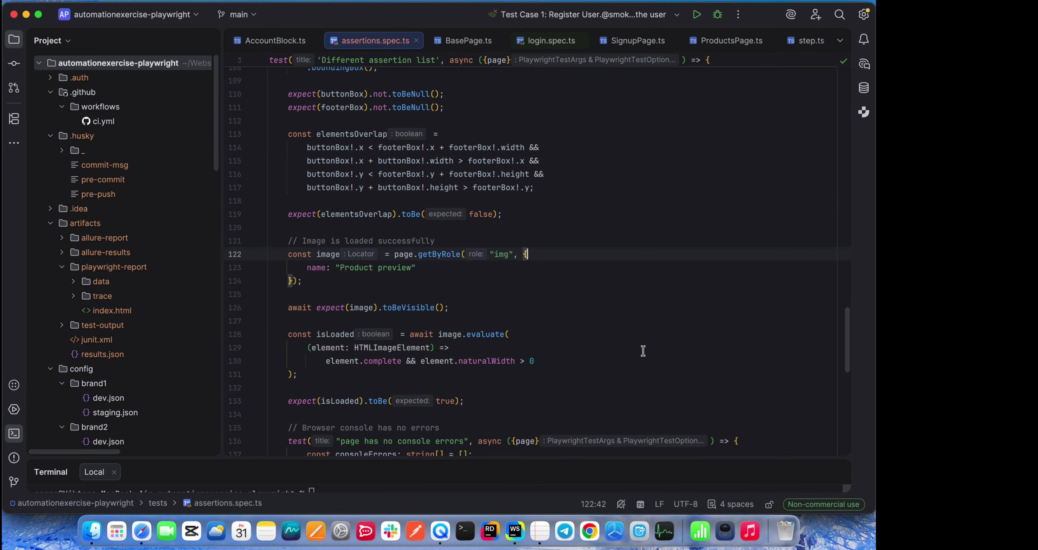
scroll(639, 346, "down", 2)
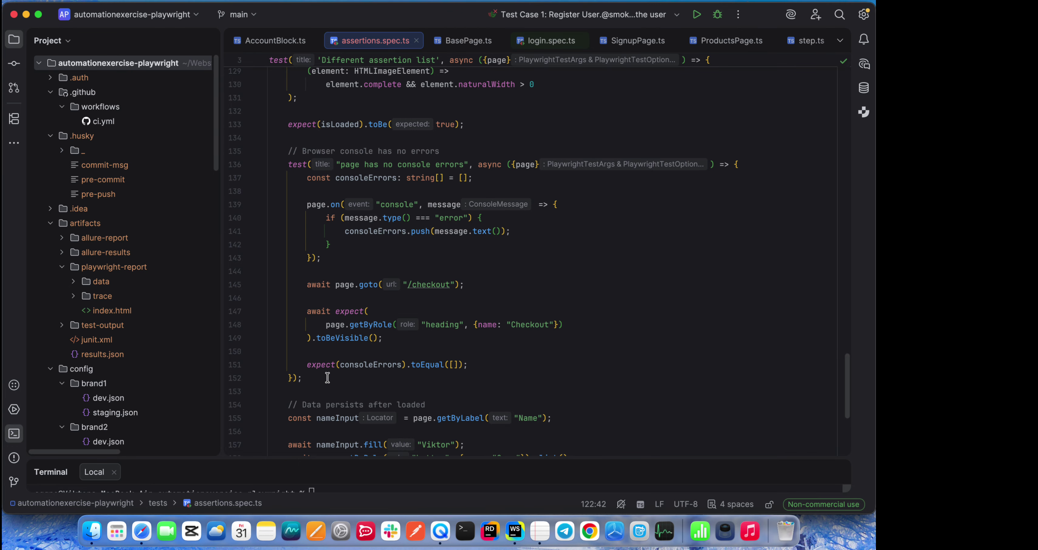
left_click_drag(328, 375, 235, 163)
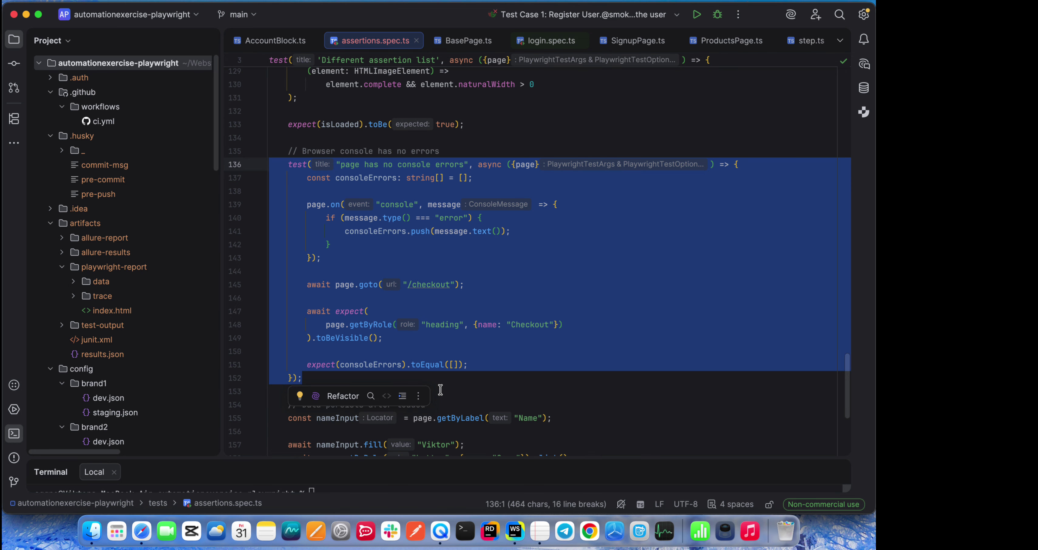
left_click(671, 403)
scroll(659, 381, "down", 3)
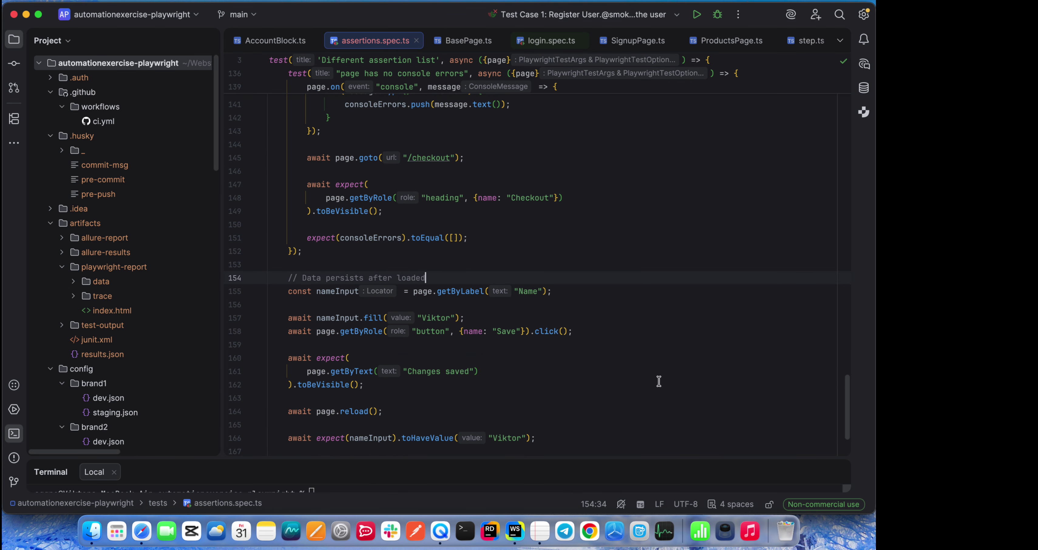
scroll(660, 345, "up", 5)
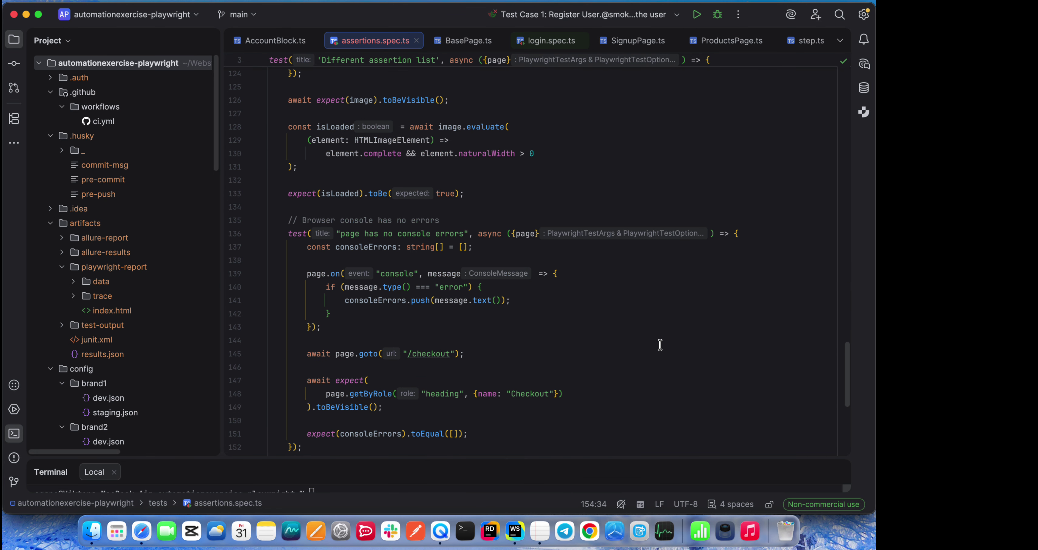